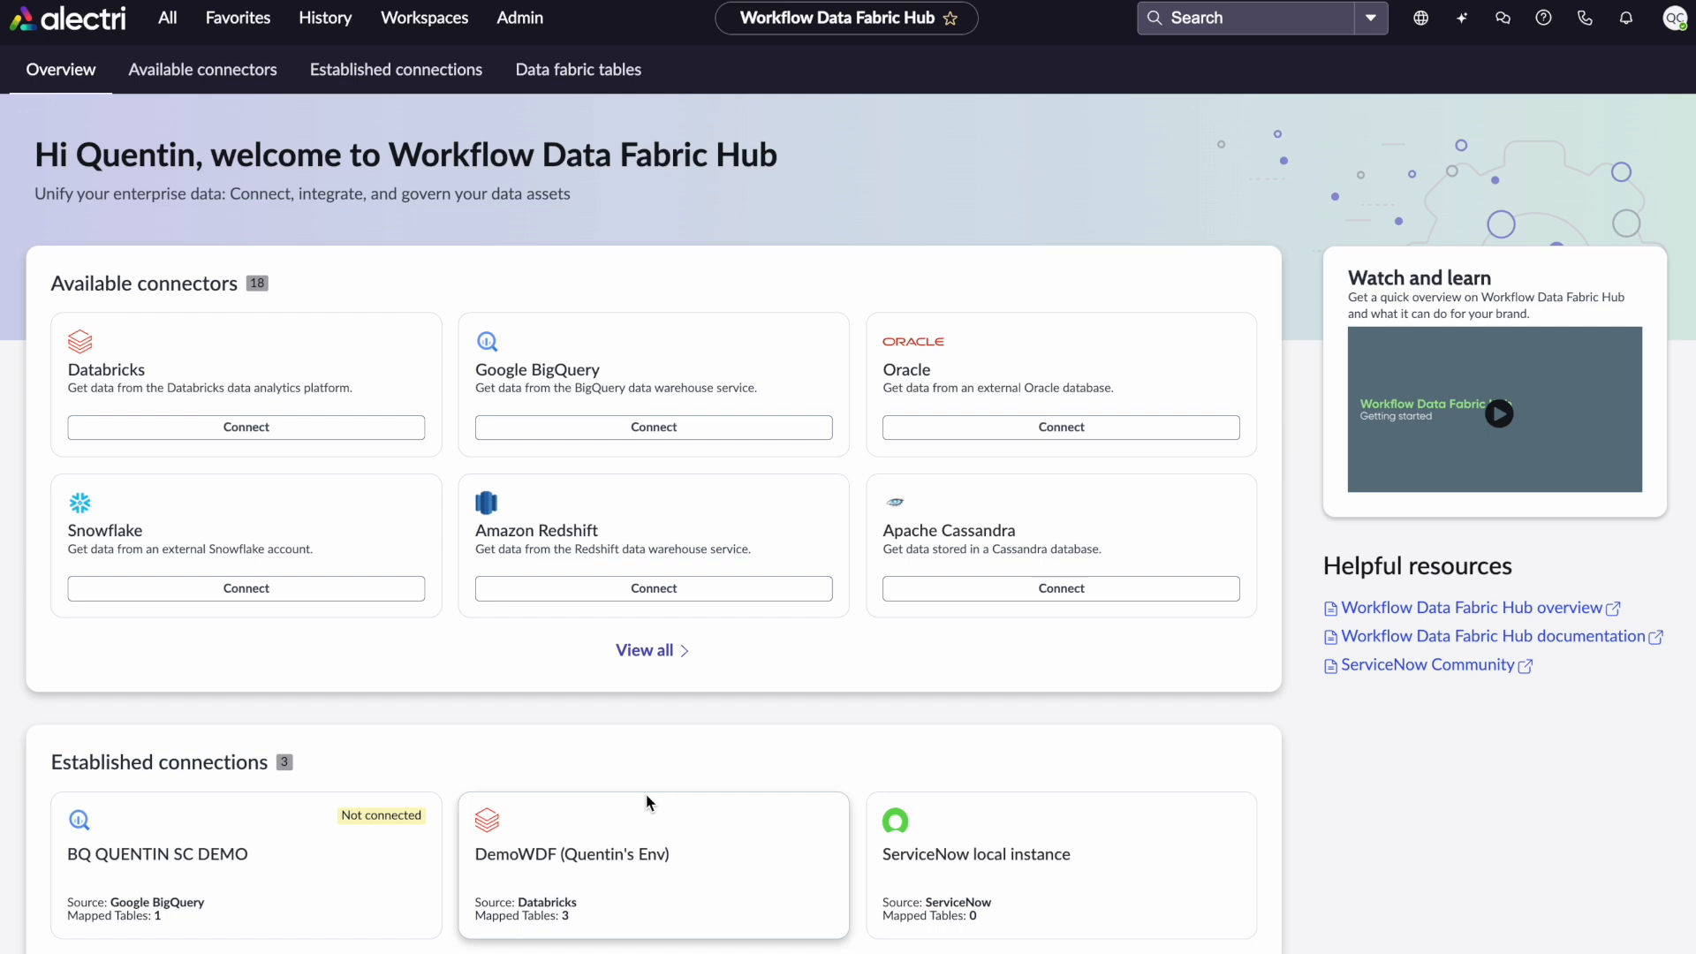
Open the DemoWDF Databricks connection from established connections and view its data assets
scroll(638, 788, down, 1)
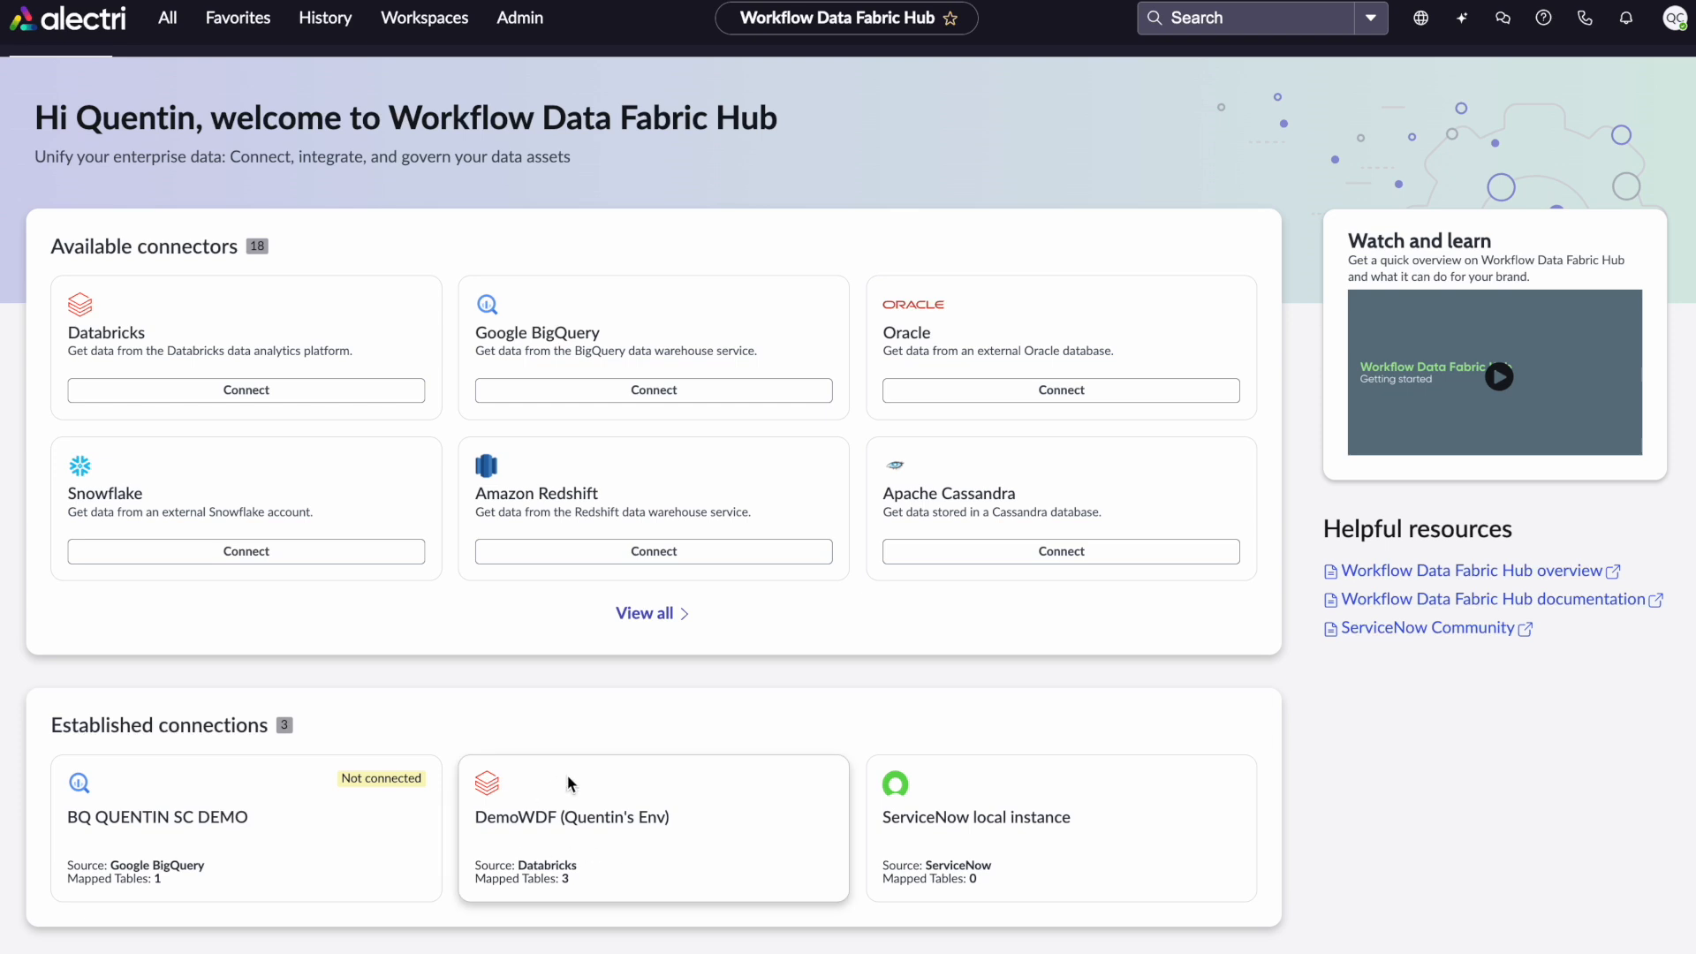
click(601, 813)
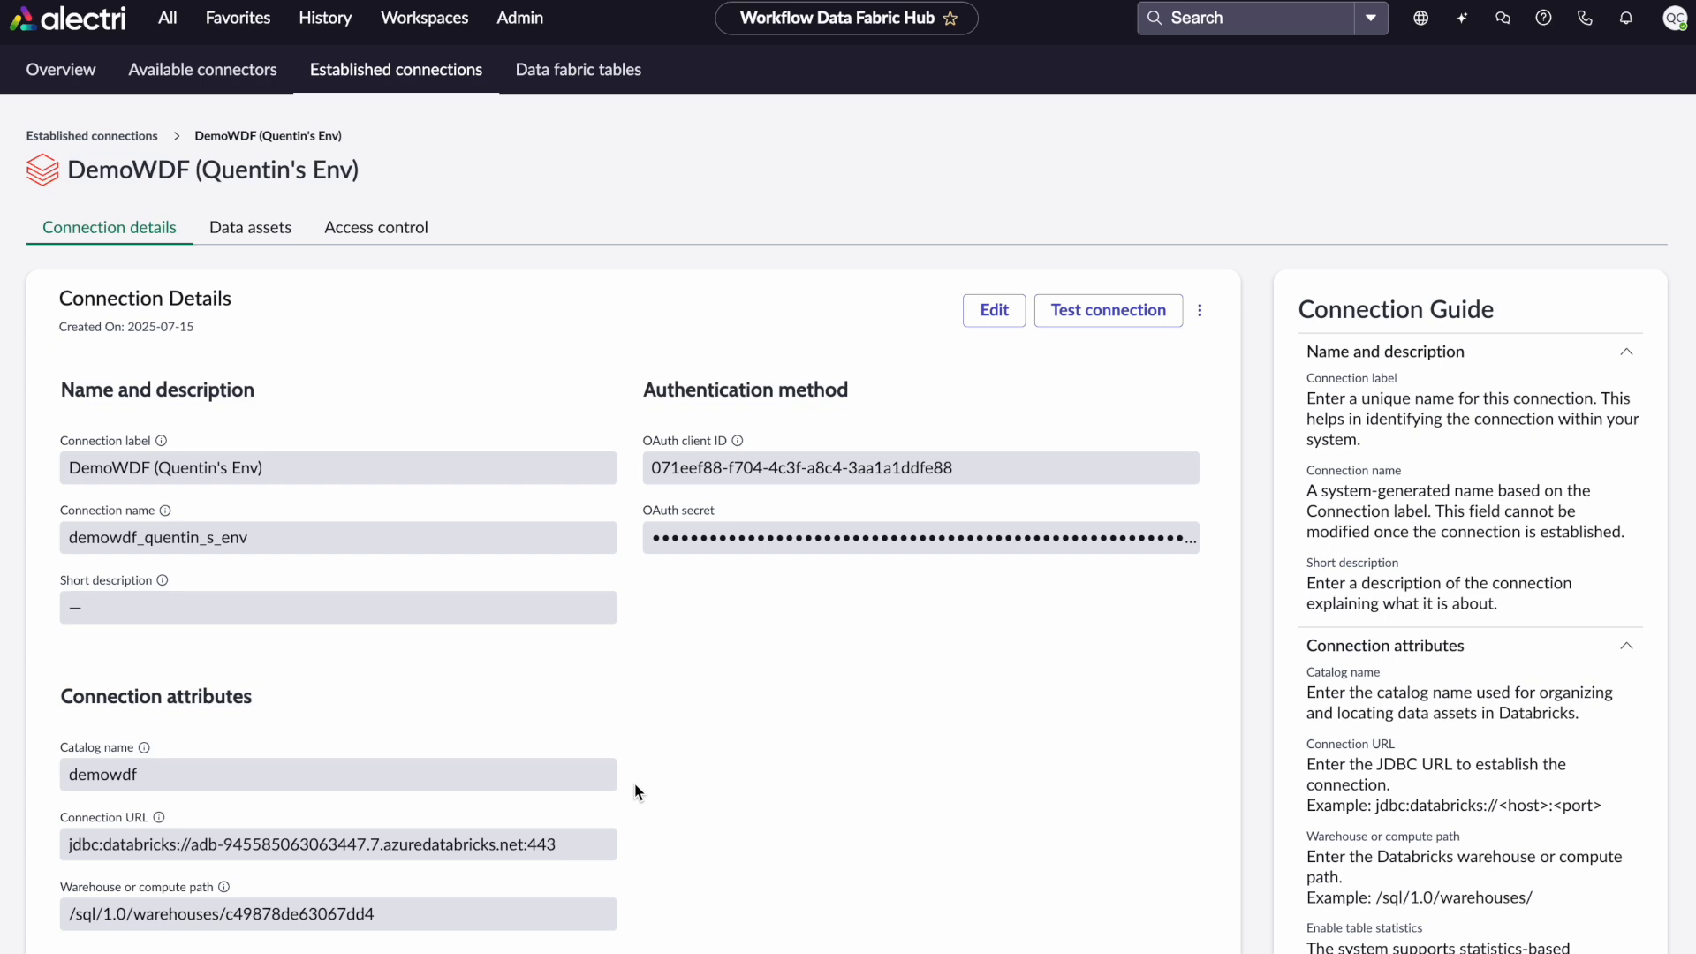
click(268, 237)
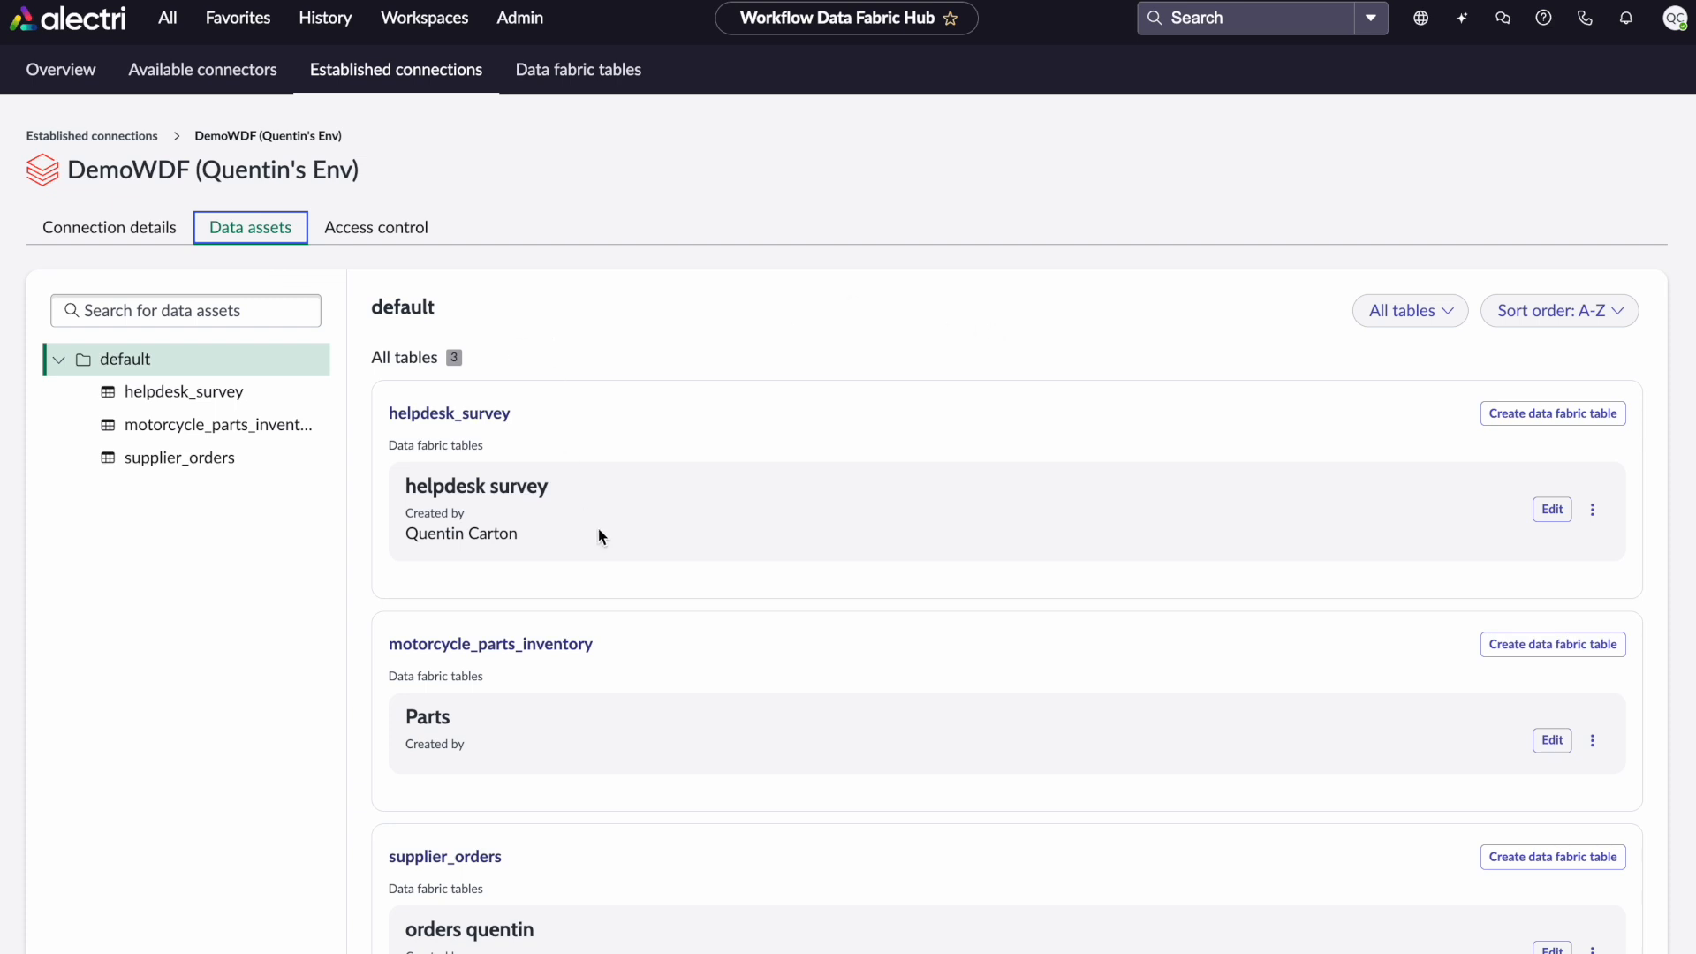
Examine the options menu of the helpdesk survey data fabric table
scroll(598, 530, down, 1)
scroll(597, 535, up, 1)
click(1593, 511)
click(600, 527)
click(1592, 510)
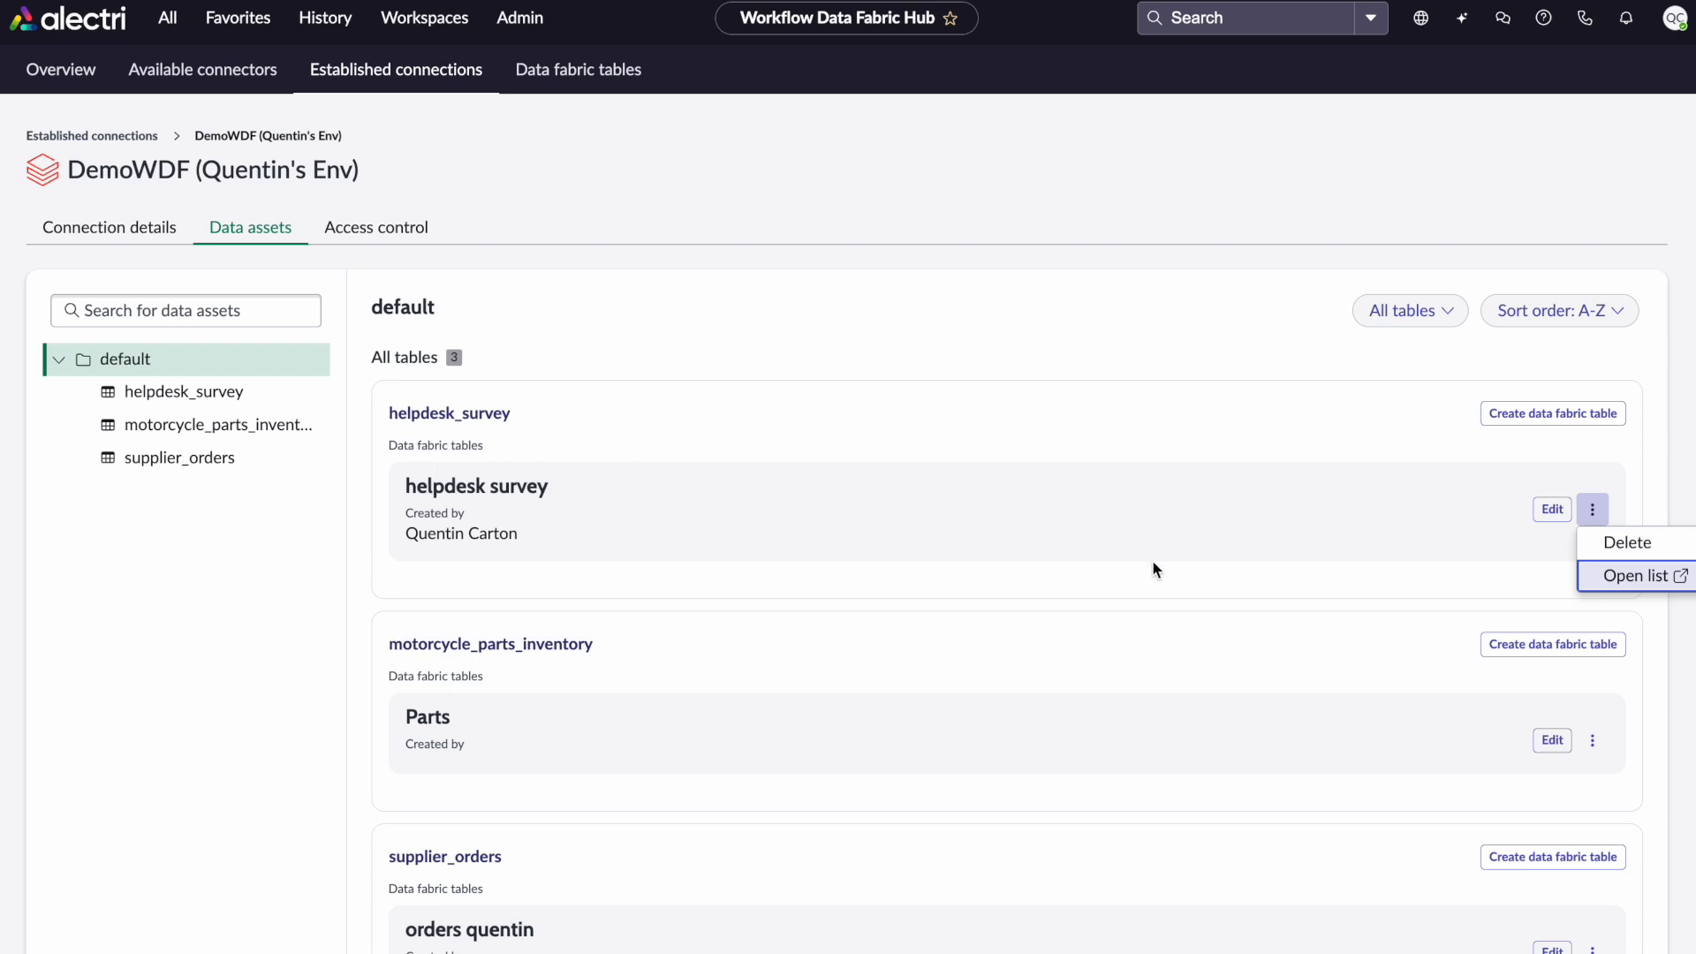
click(1101, 570)
click(1592, 511)
click(1614, 576)
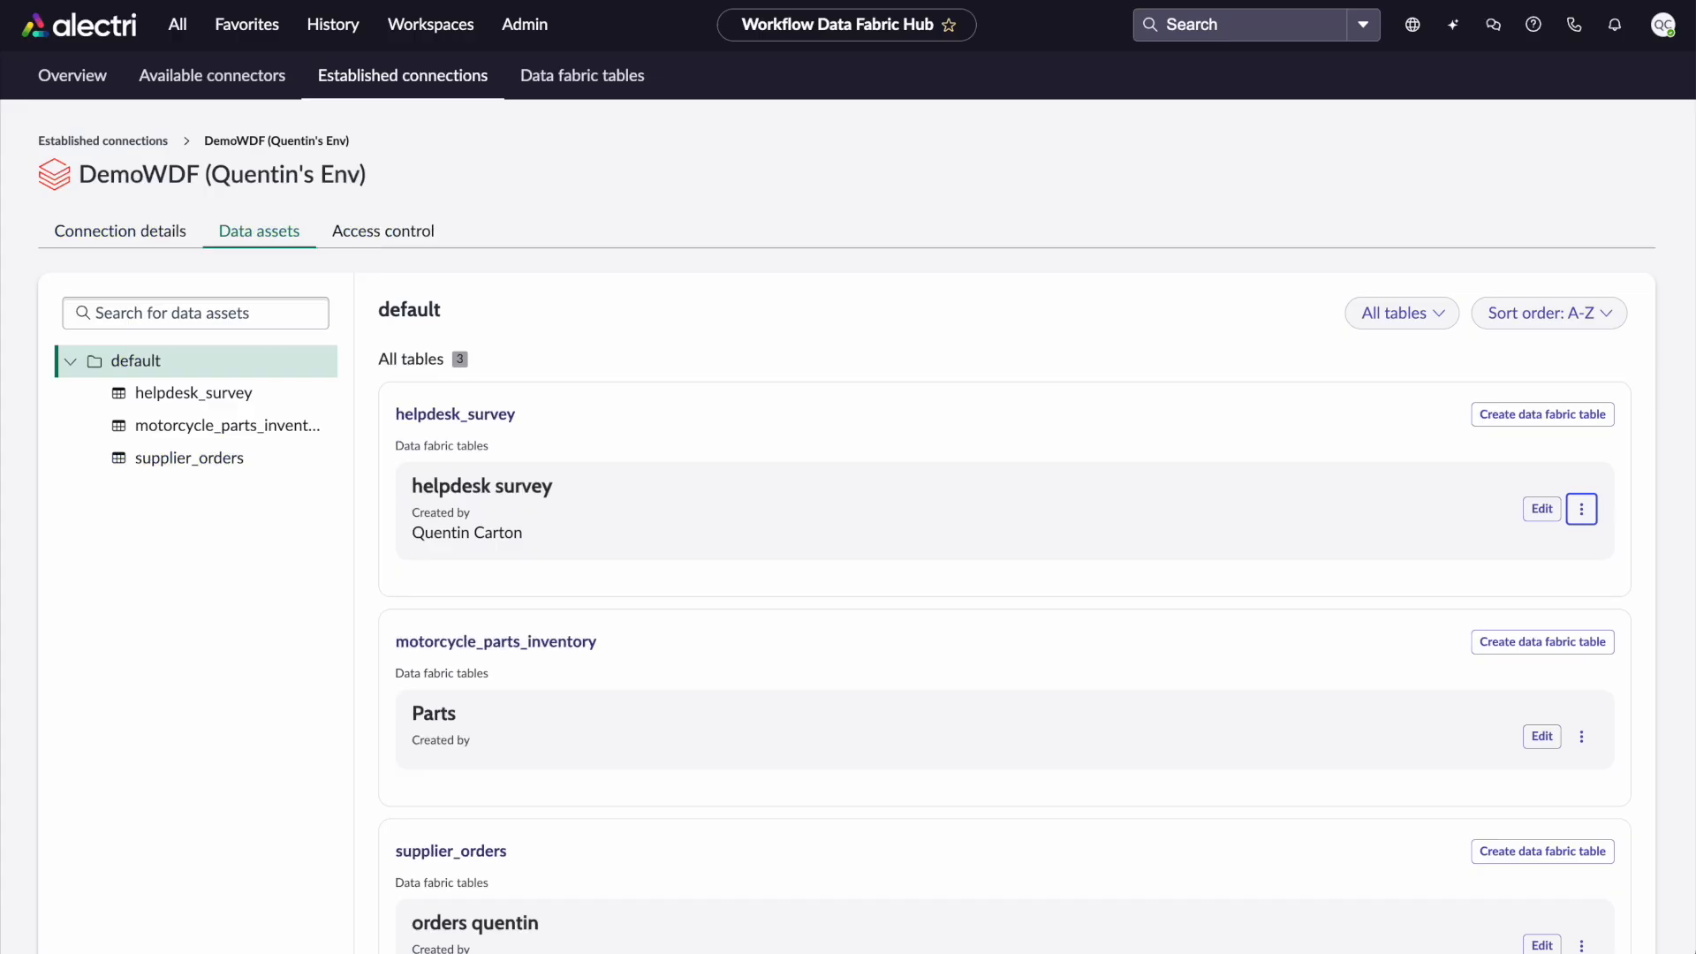
Open the connection's Access control tab and read the guidance on granting access and data stewards
click(407, 240)
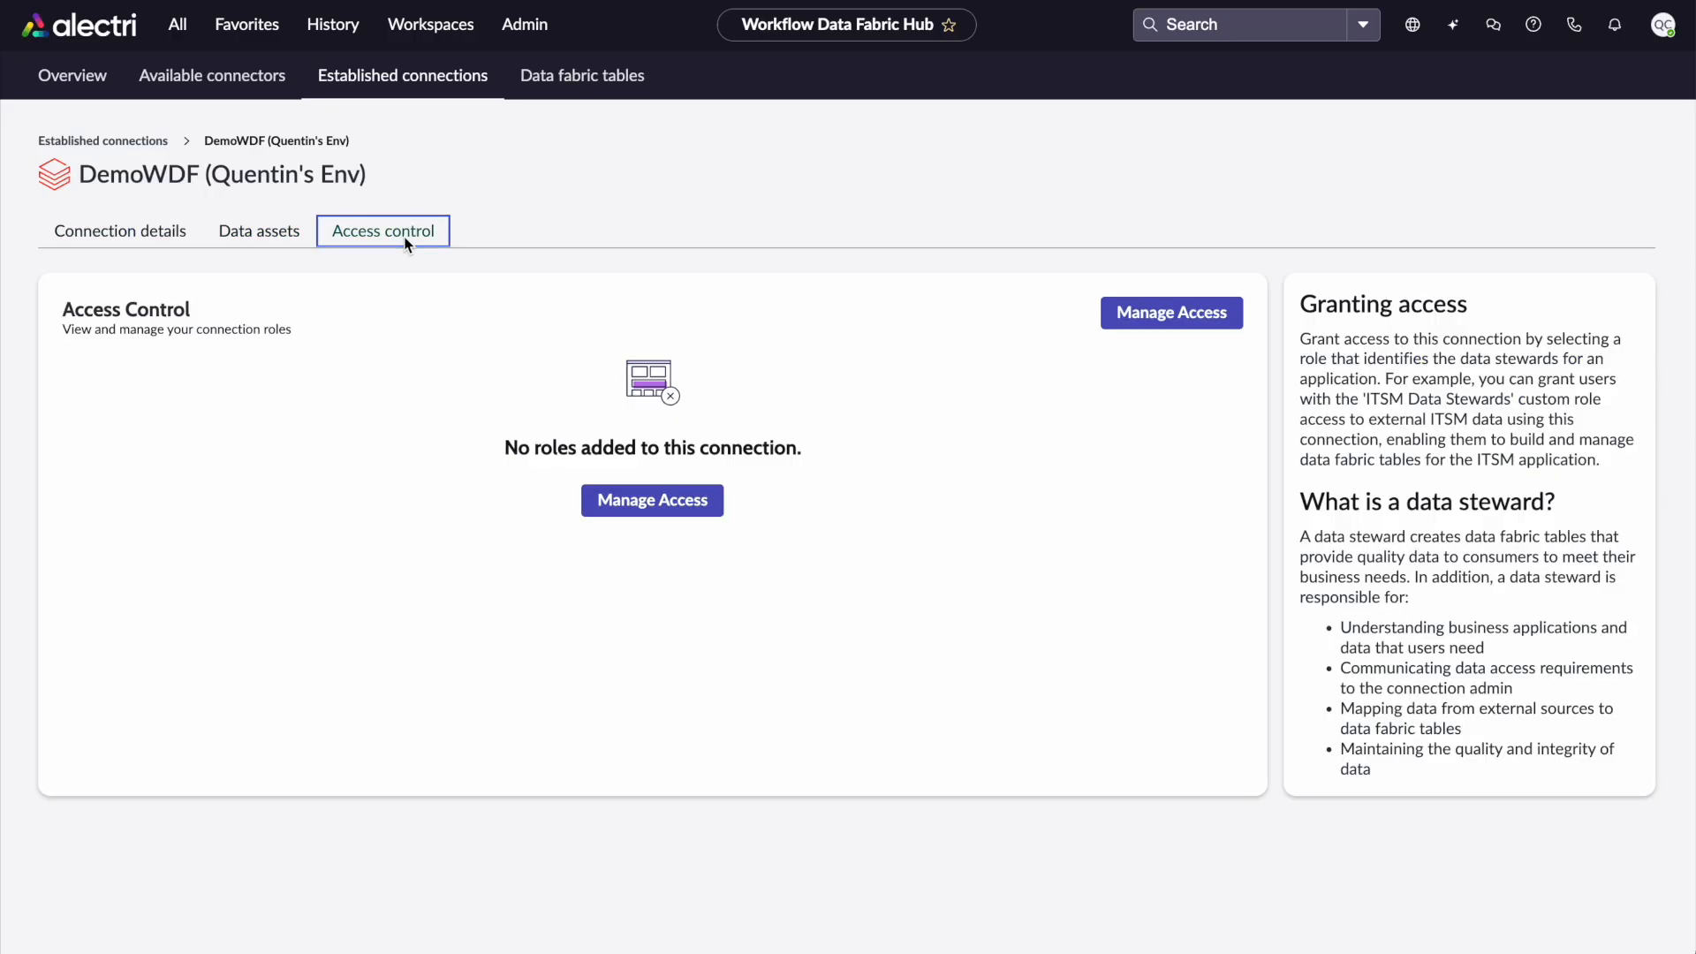
drag(1308, 316, 1480, 736)
click(1479, 732)
drag(1326, 502, 1619, 512)
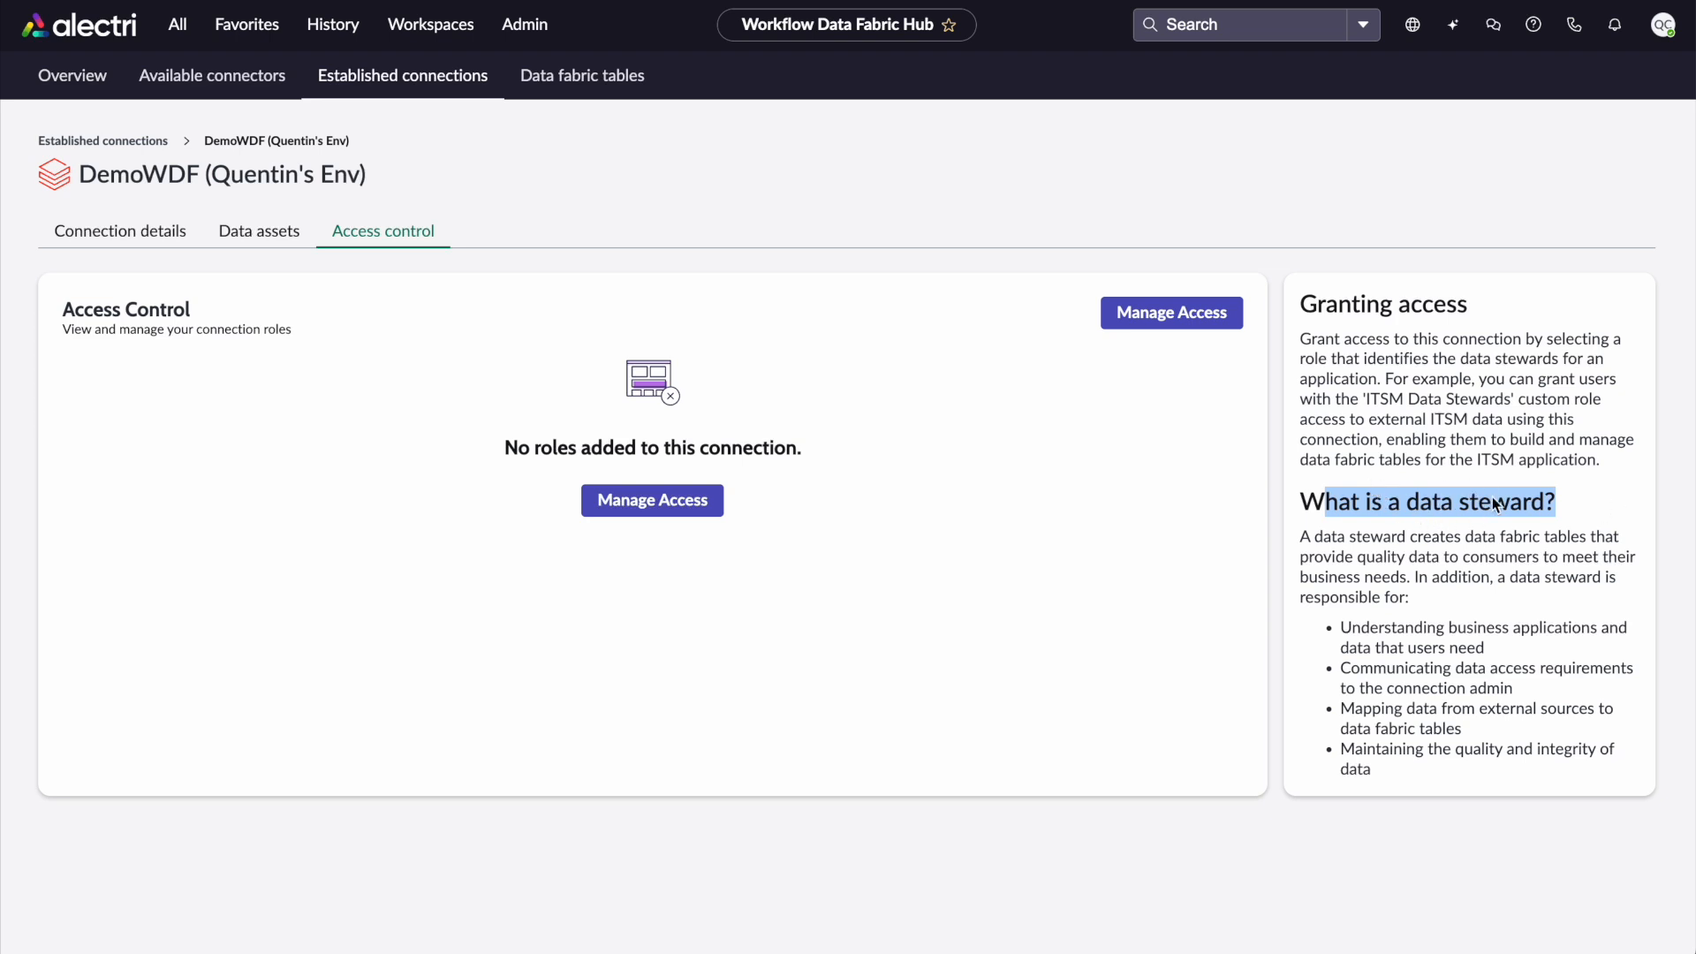
click(1526, 493)
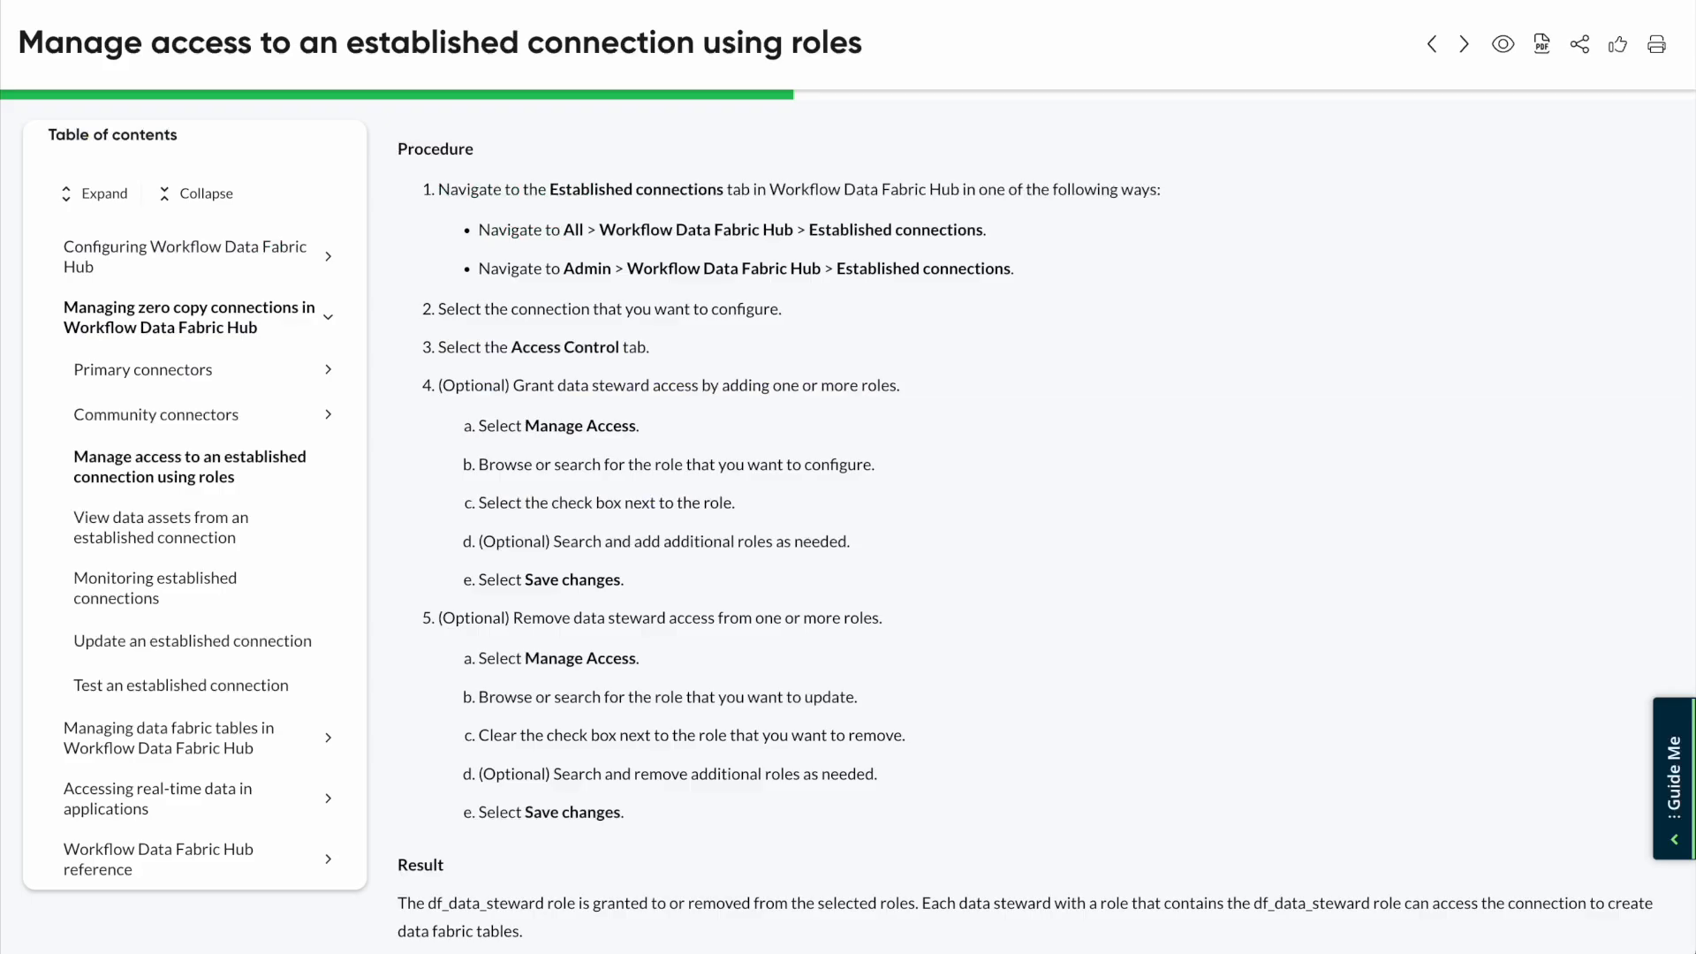
Read the documentation on managing access to an established connection using roles
scroll(639, 364, up, 10)
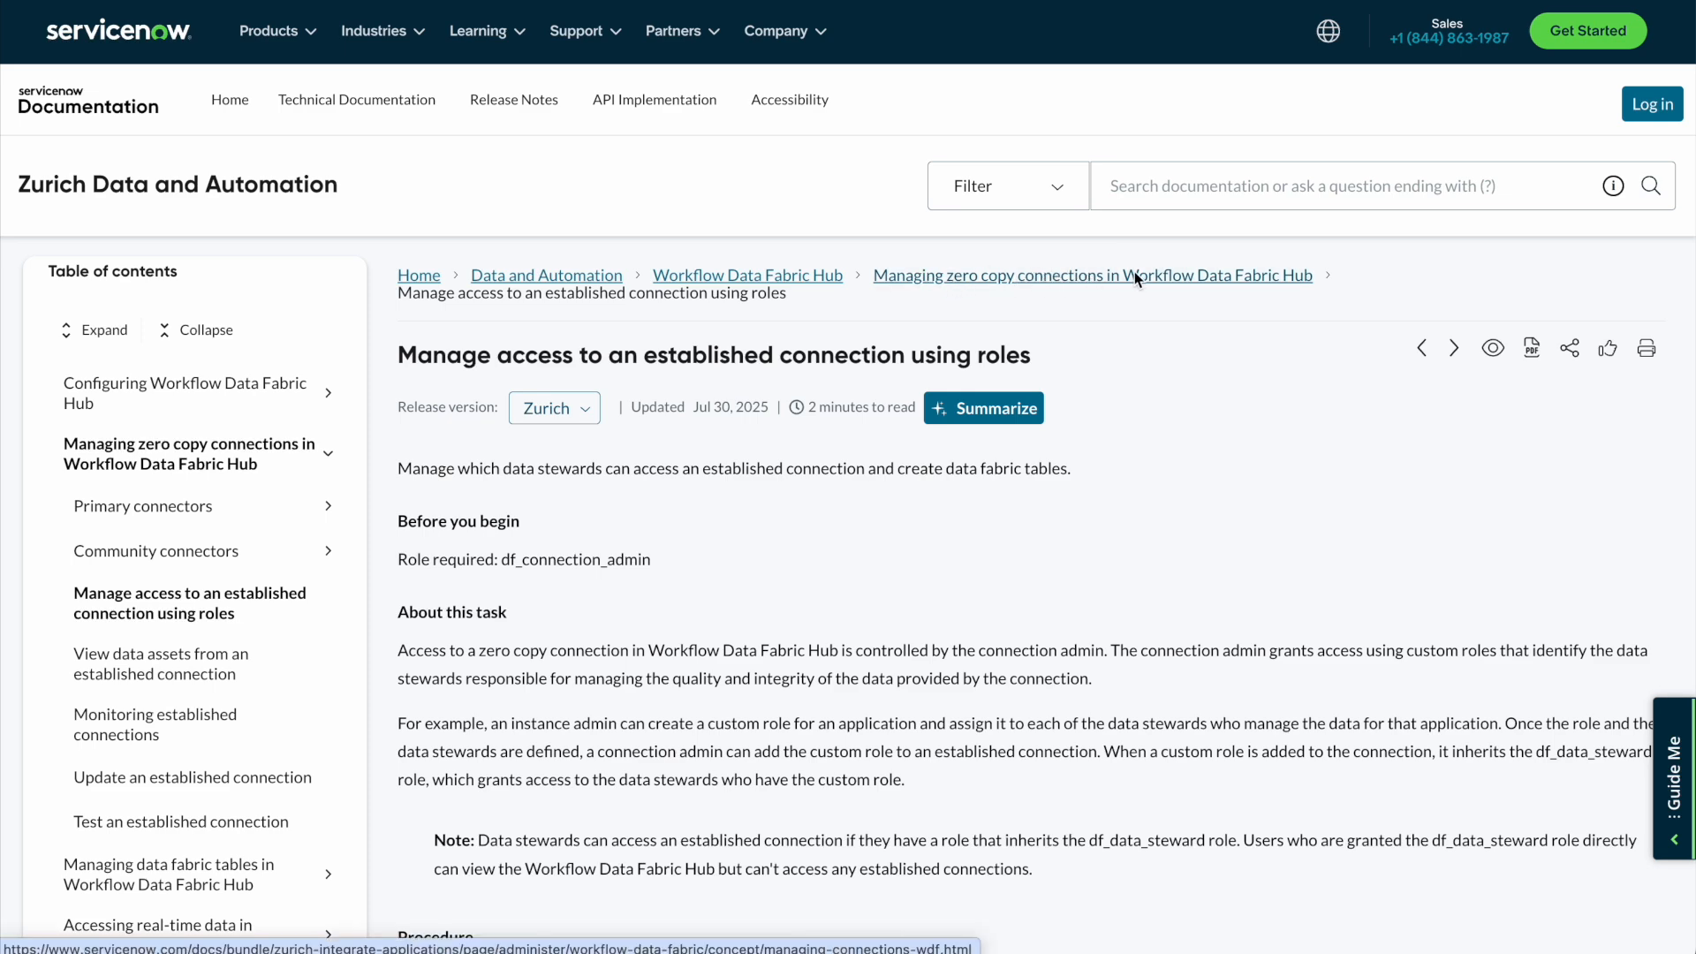
scroll(1183, 560, down, 1)
scroll(1185, 568, down, 8)
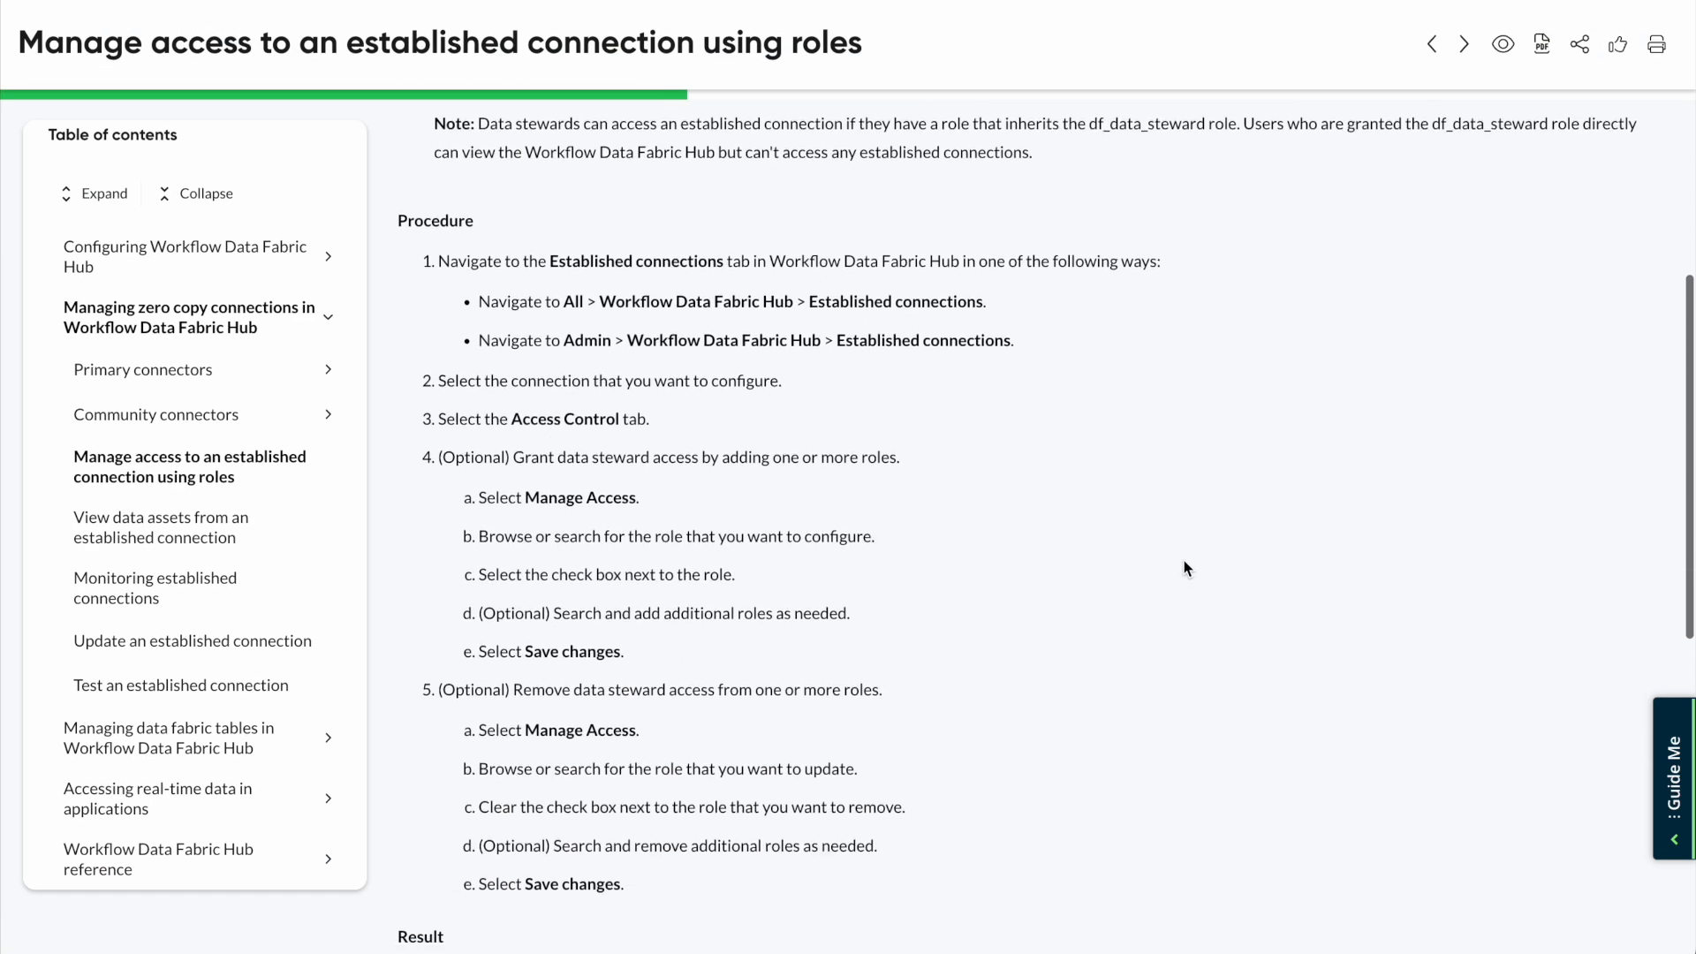
scroll(1183, 568, up, 9)
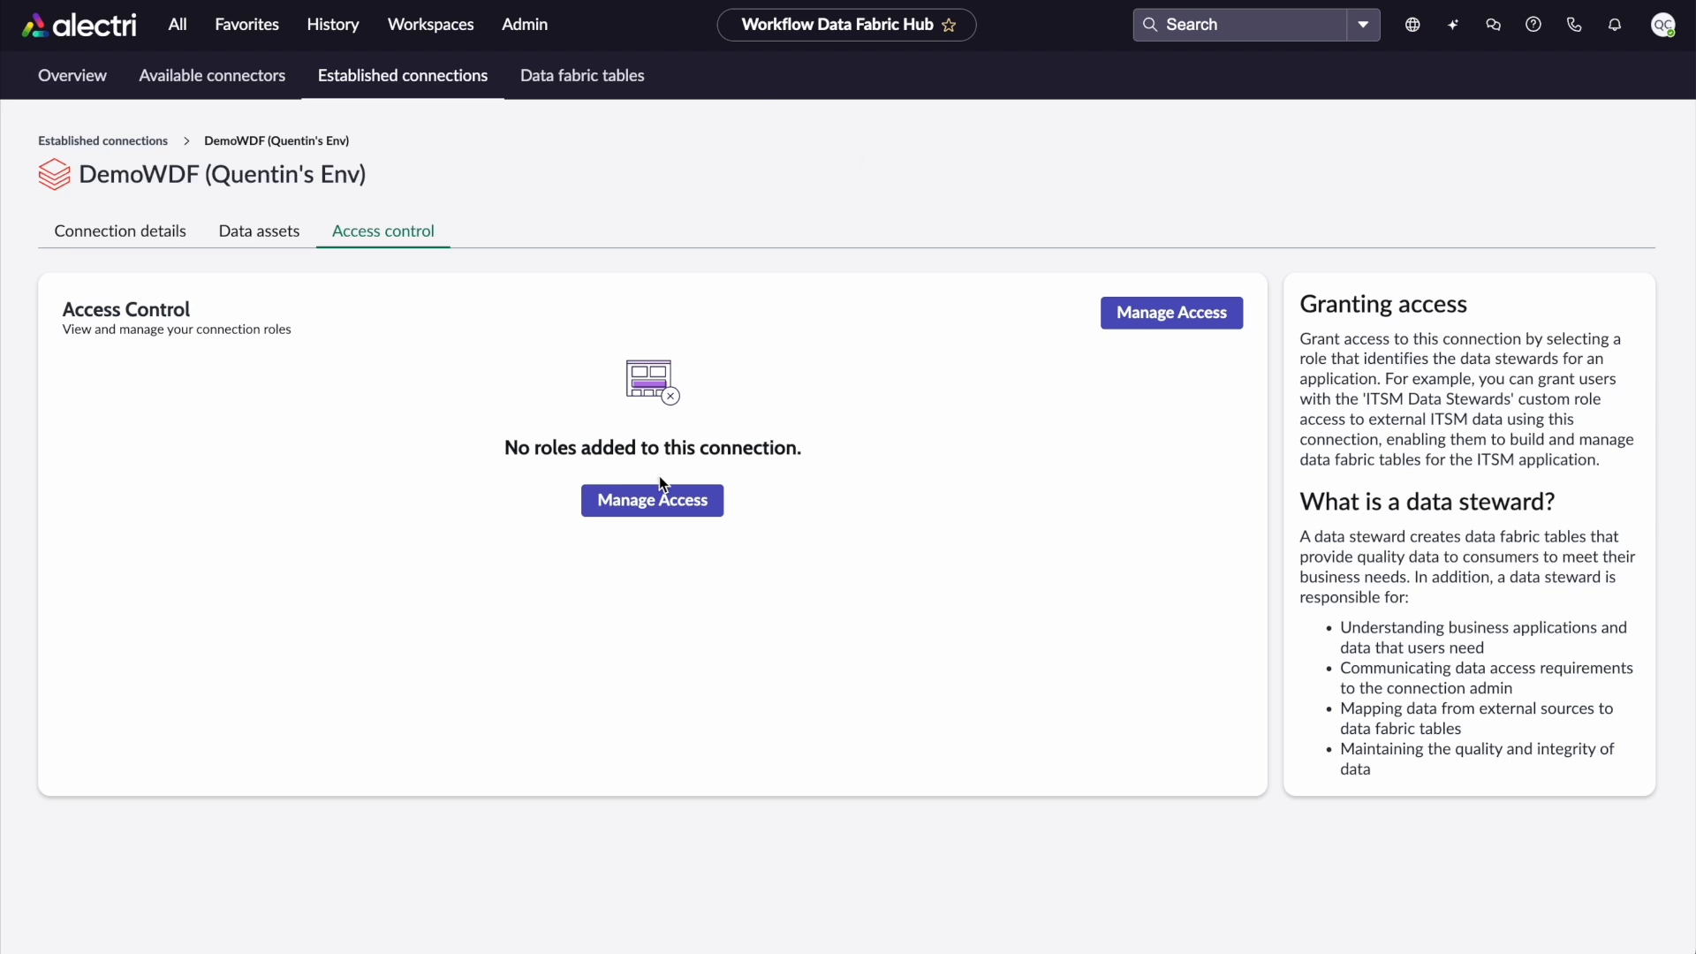
Open the Add Role dialog for the connection to browse available roles, then cancel it
click(636, 508)
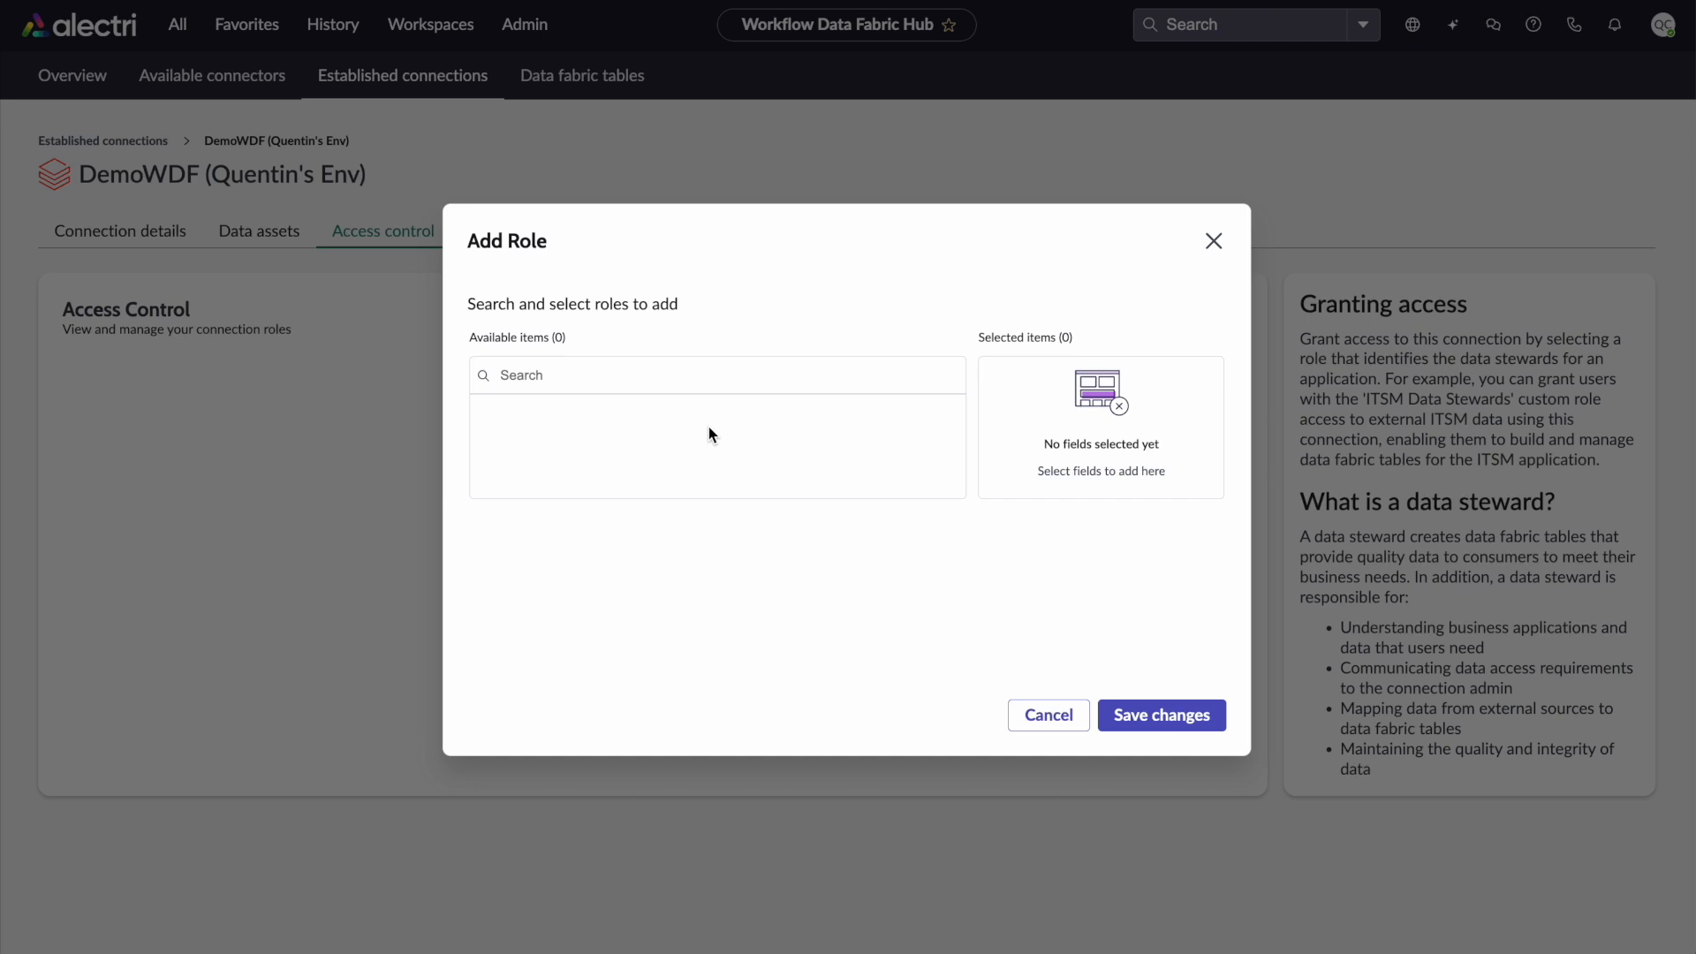
click(1213, 241)
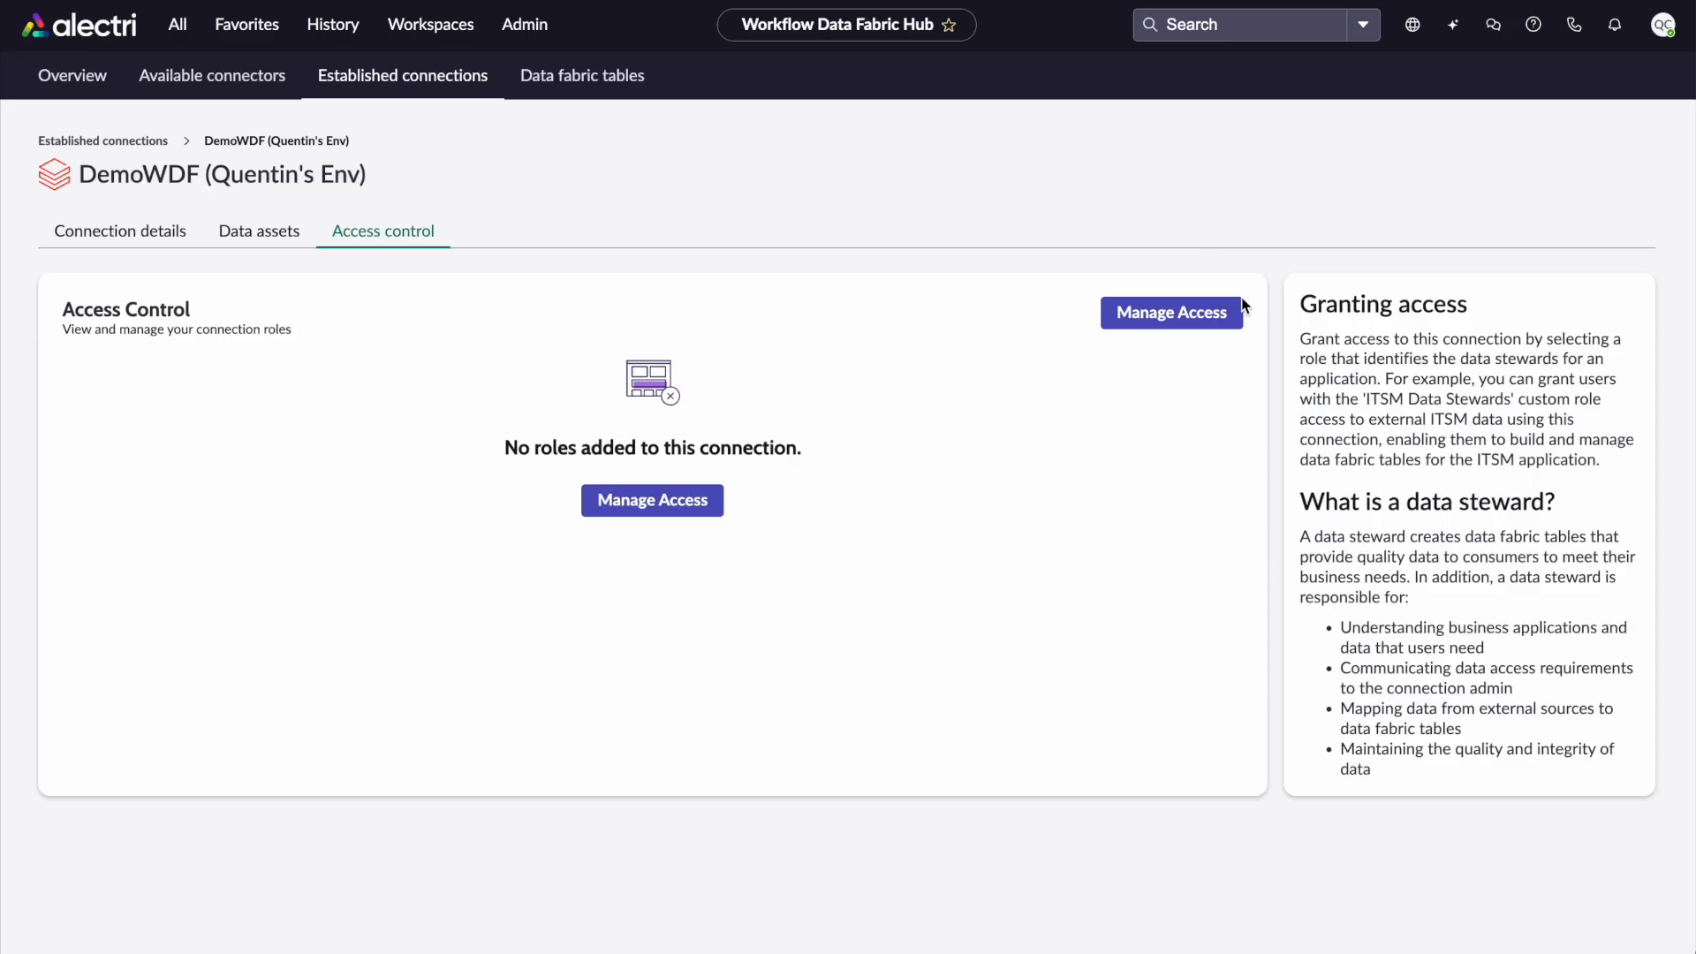
drag(1408, 507, 1541, 511)
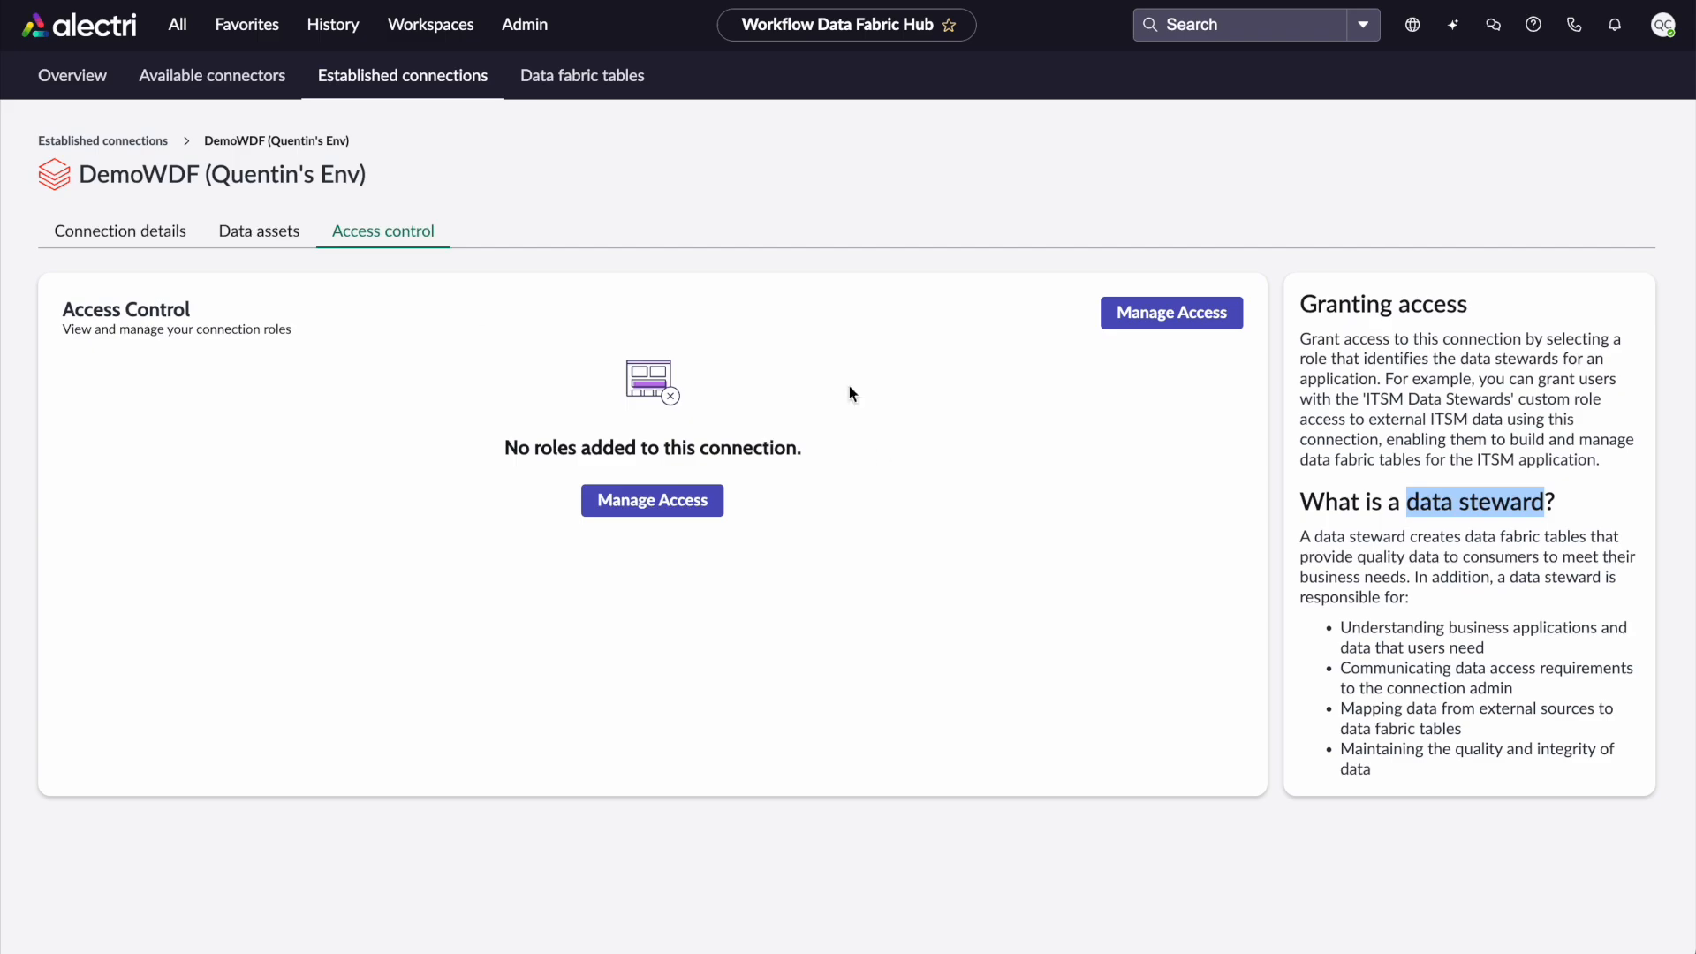
click(646, 502)
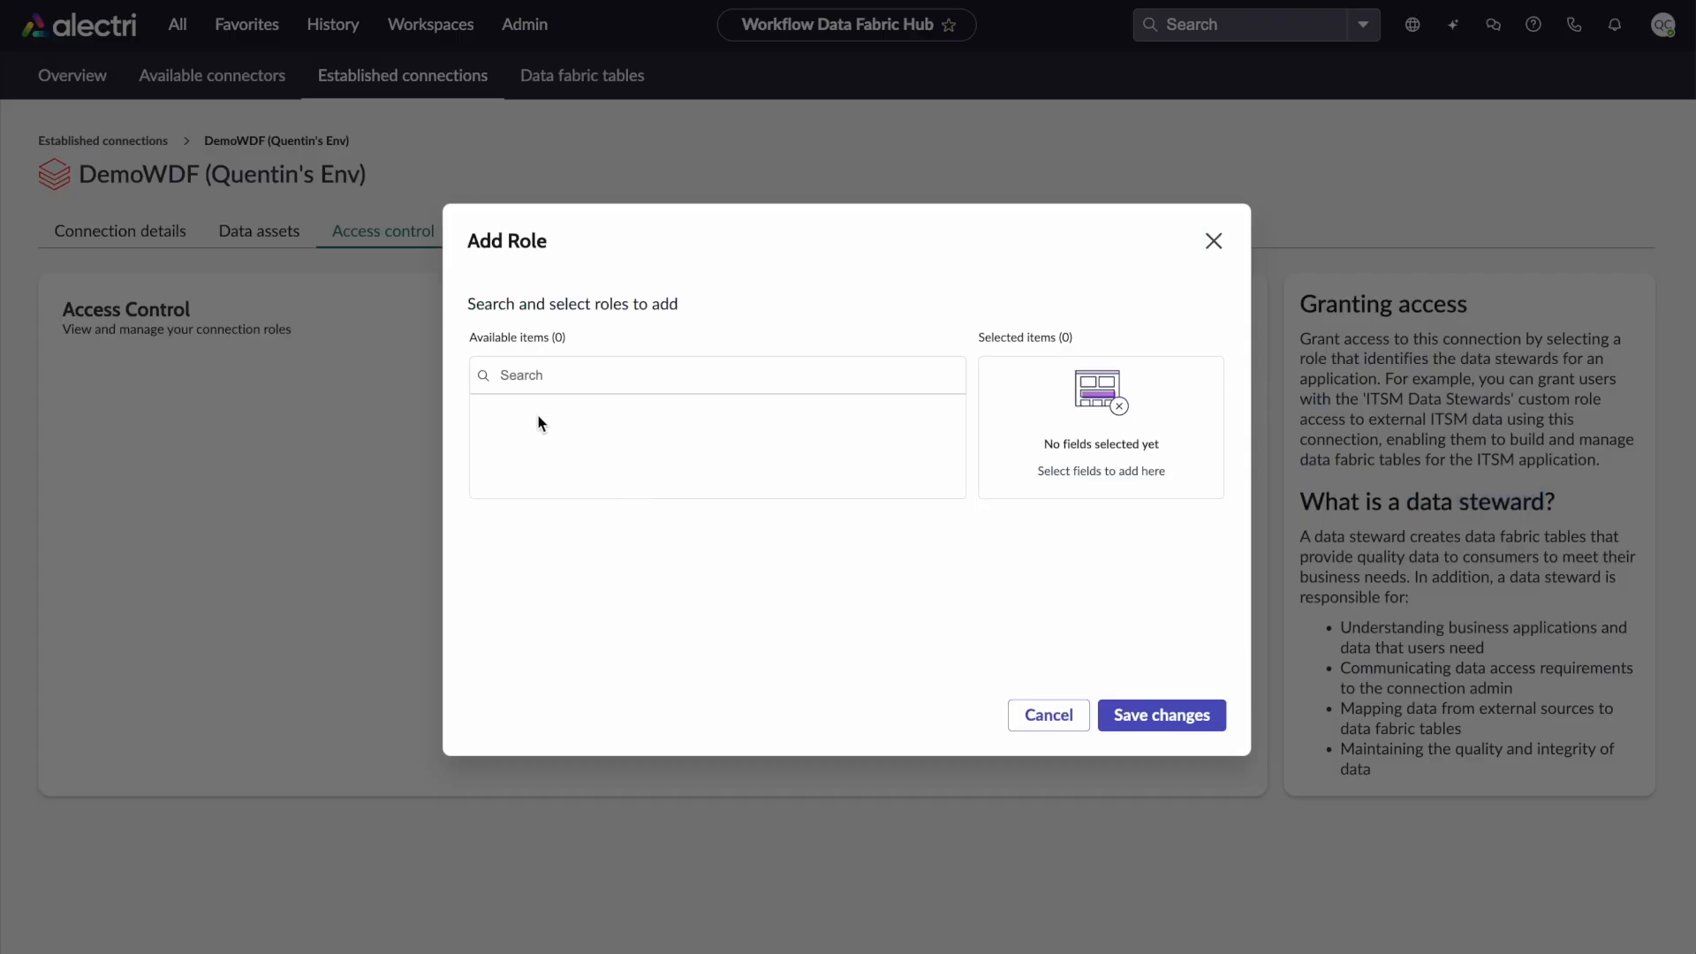
click(1064, 727)
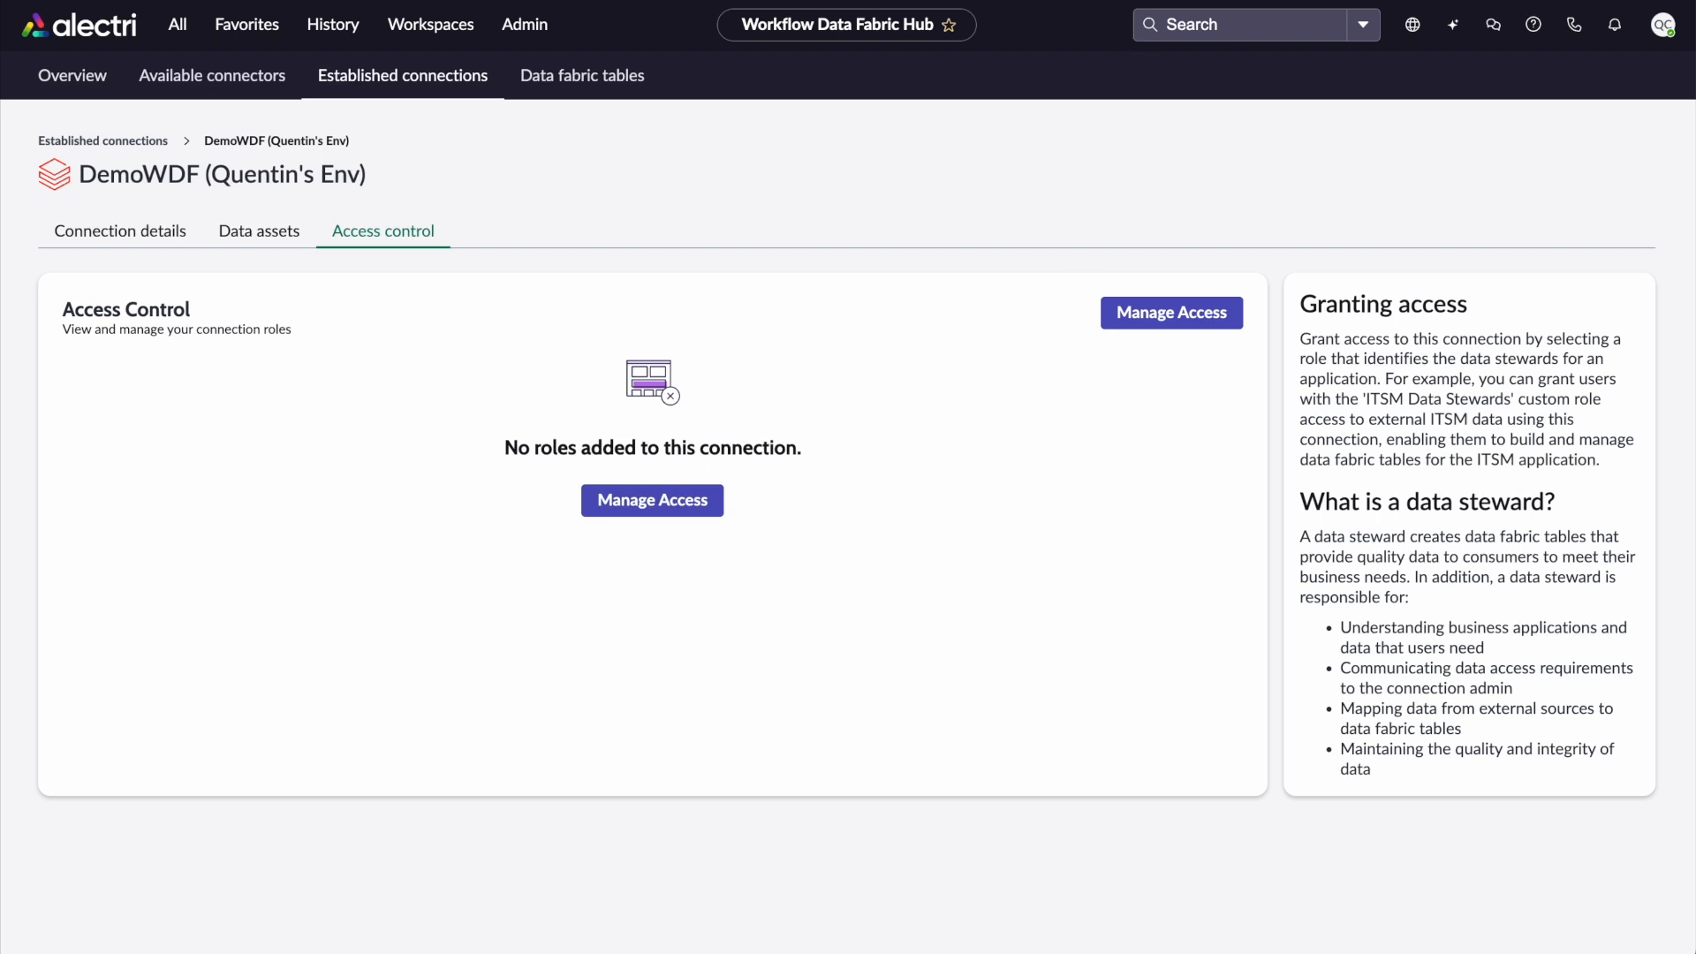
Filter the roles list for names starting with data and open the DataSteward-dbx_csat_helpdesk_survey role
click(1025, 0)
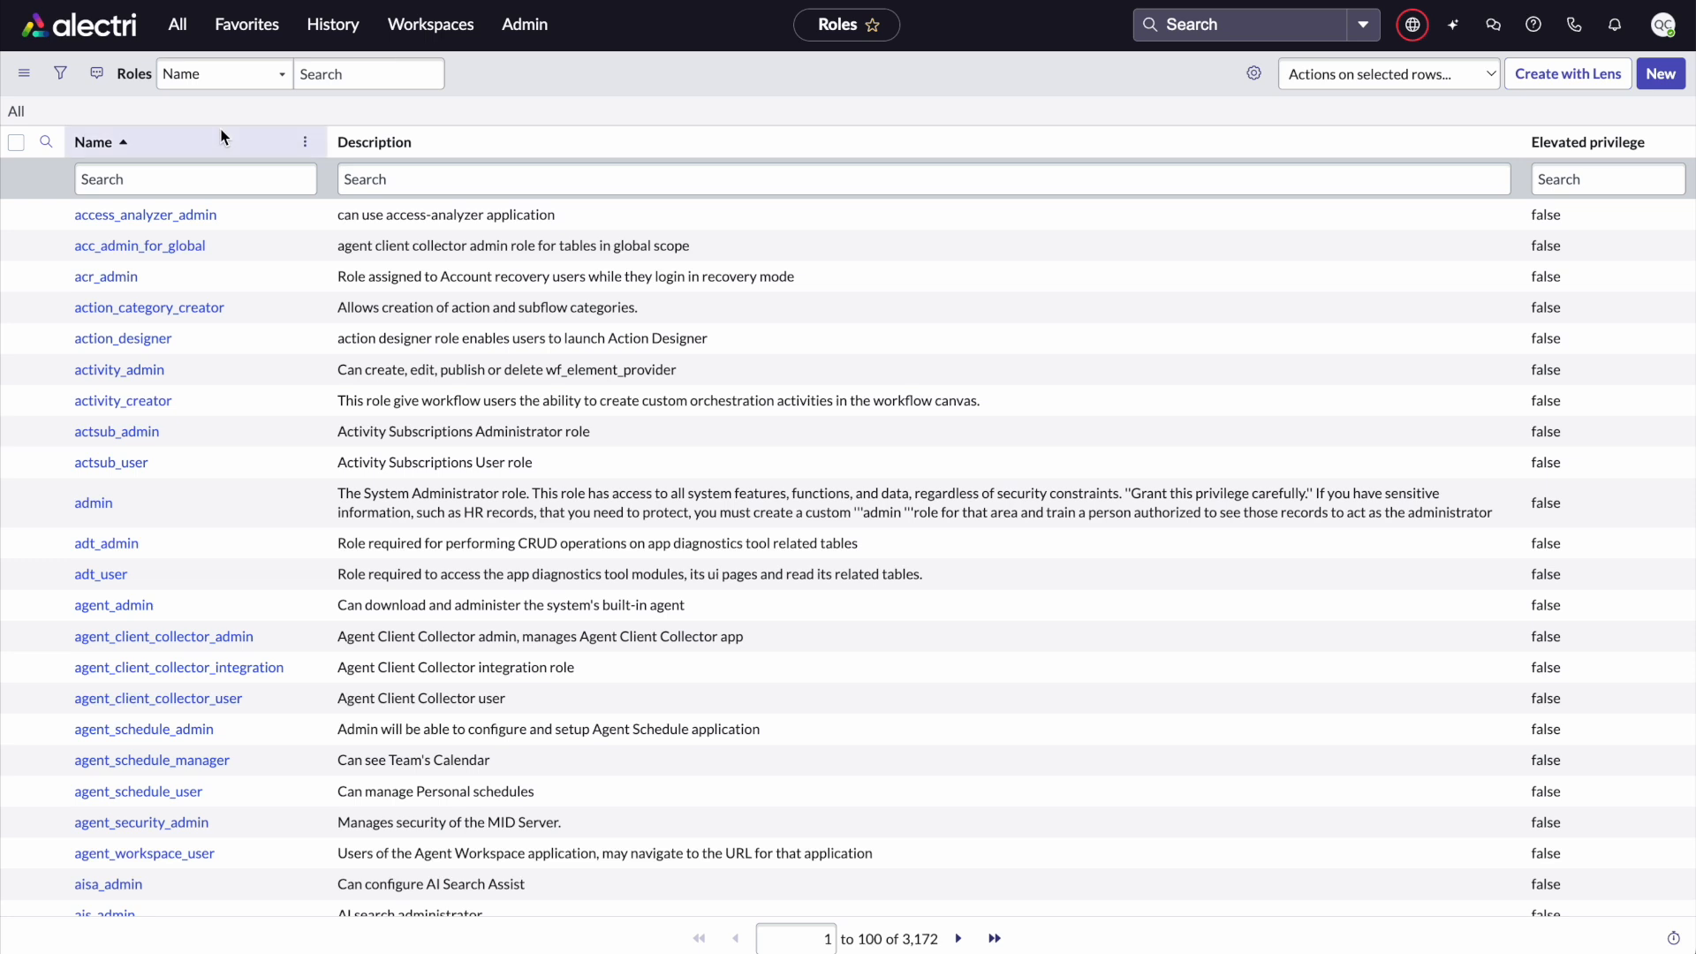
click(224, 185)
text(data)
key(Return)
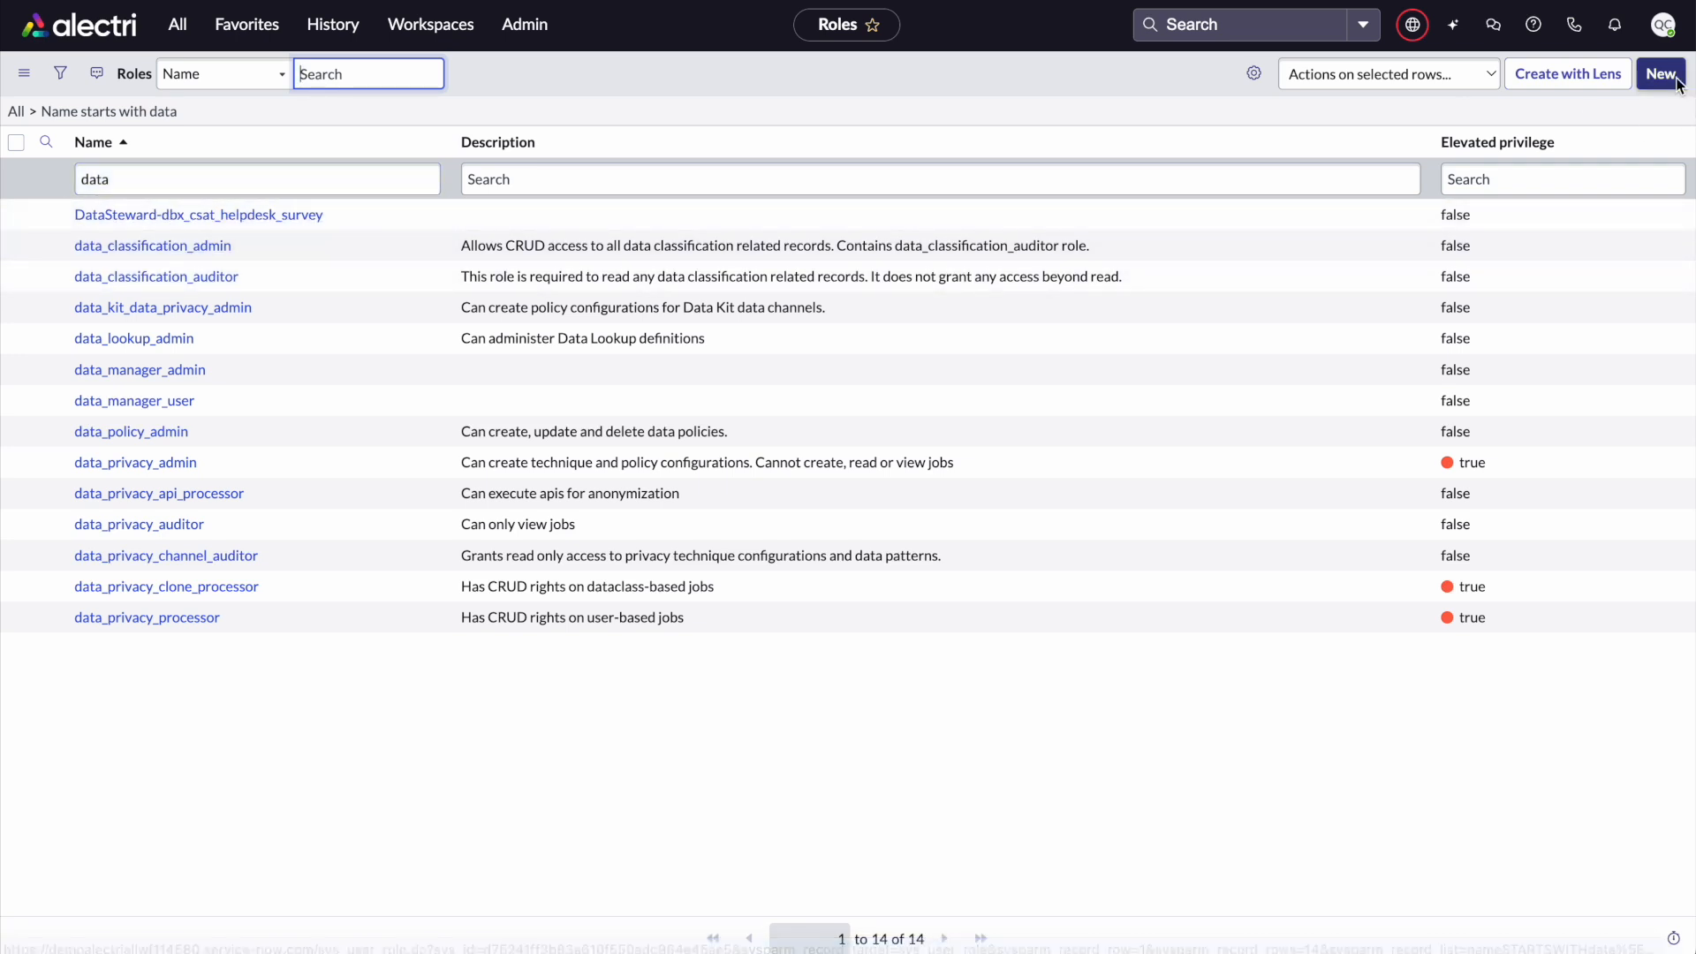
click(265, 209)
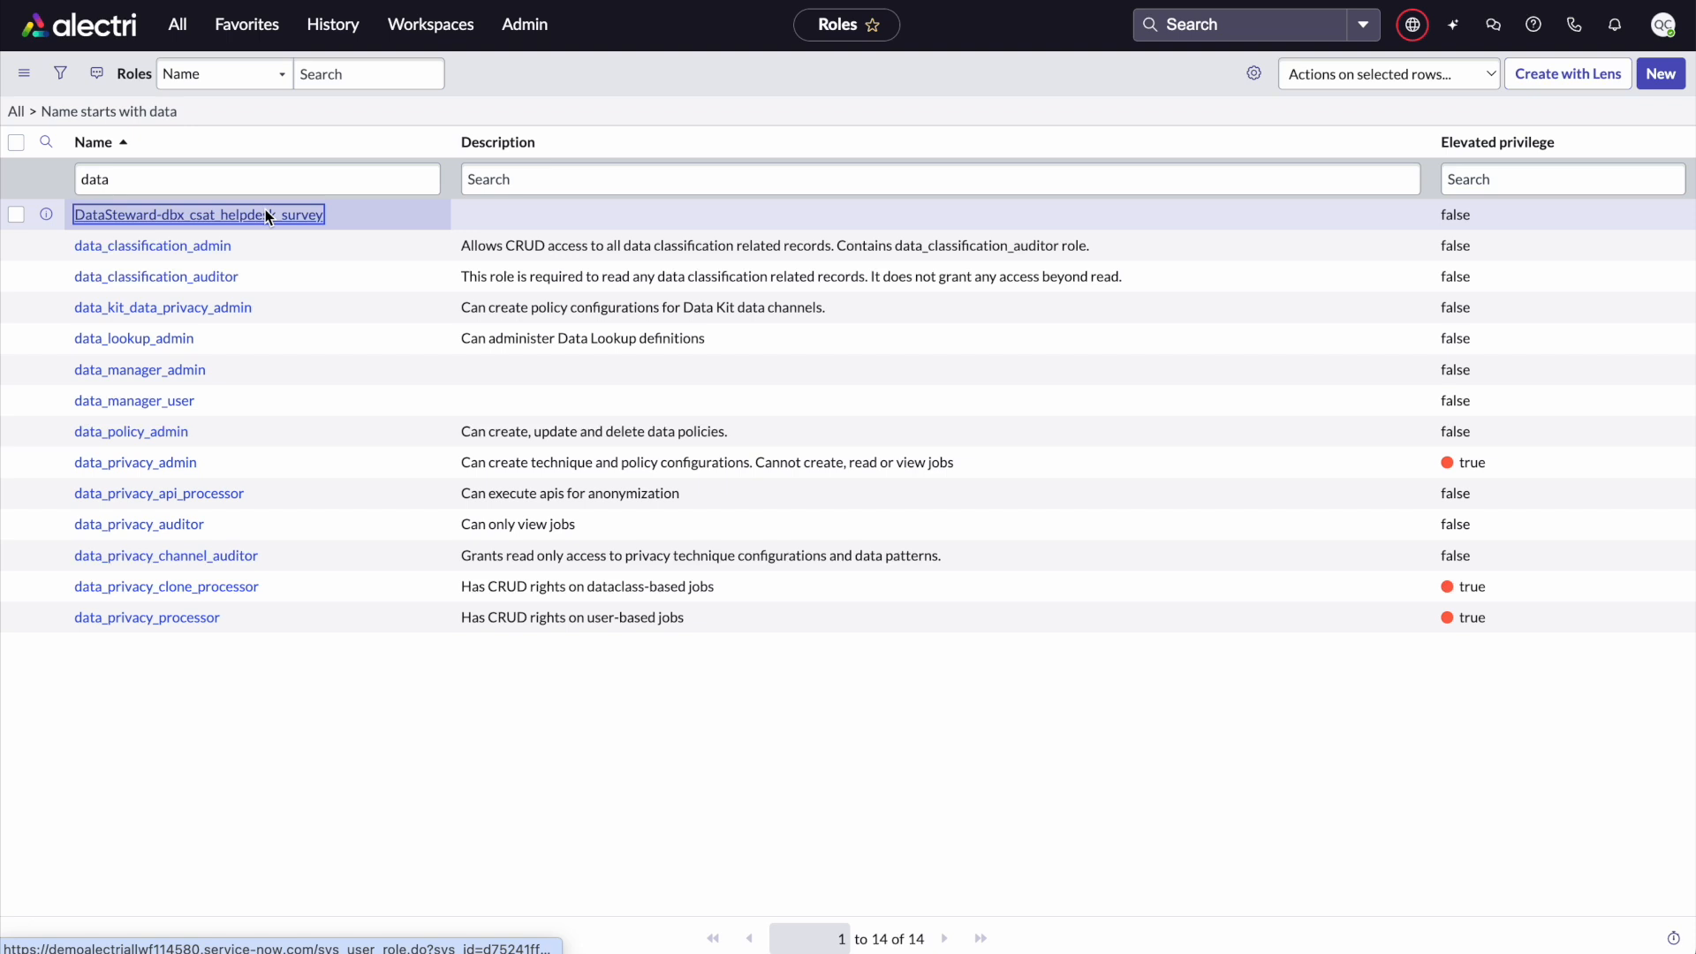
Enter a role description naming a Data Steward for DBX and the user's first name
click(655, 230)
text(Data Stew)
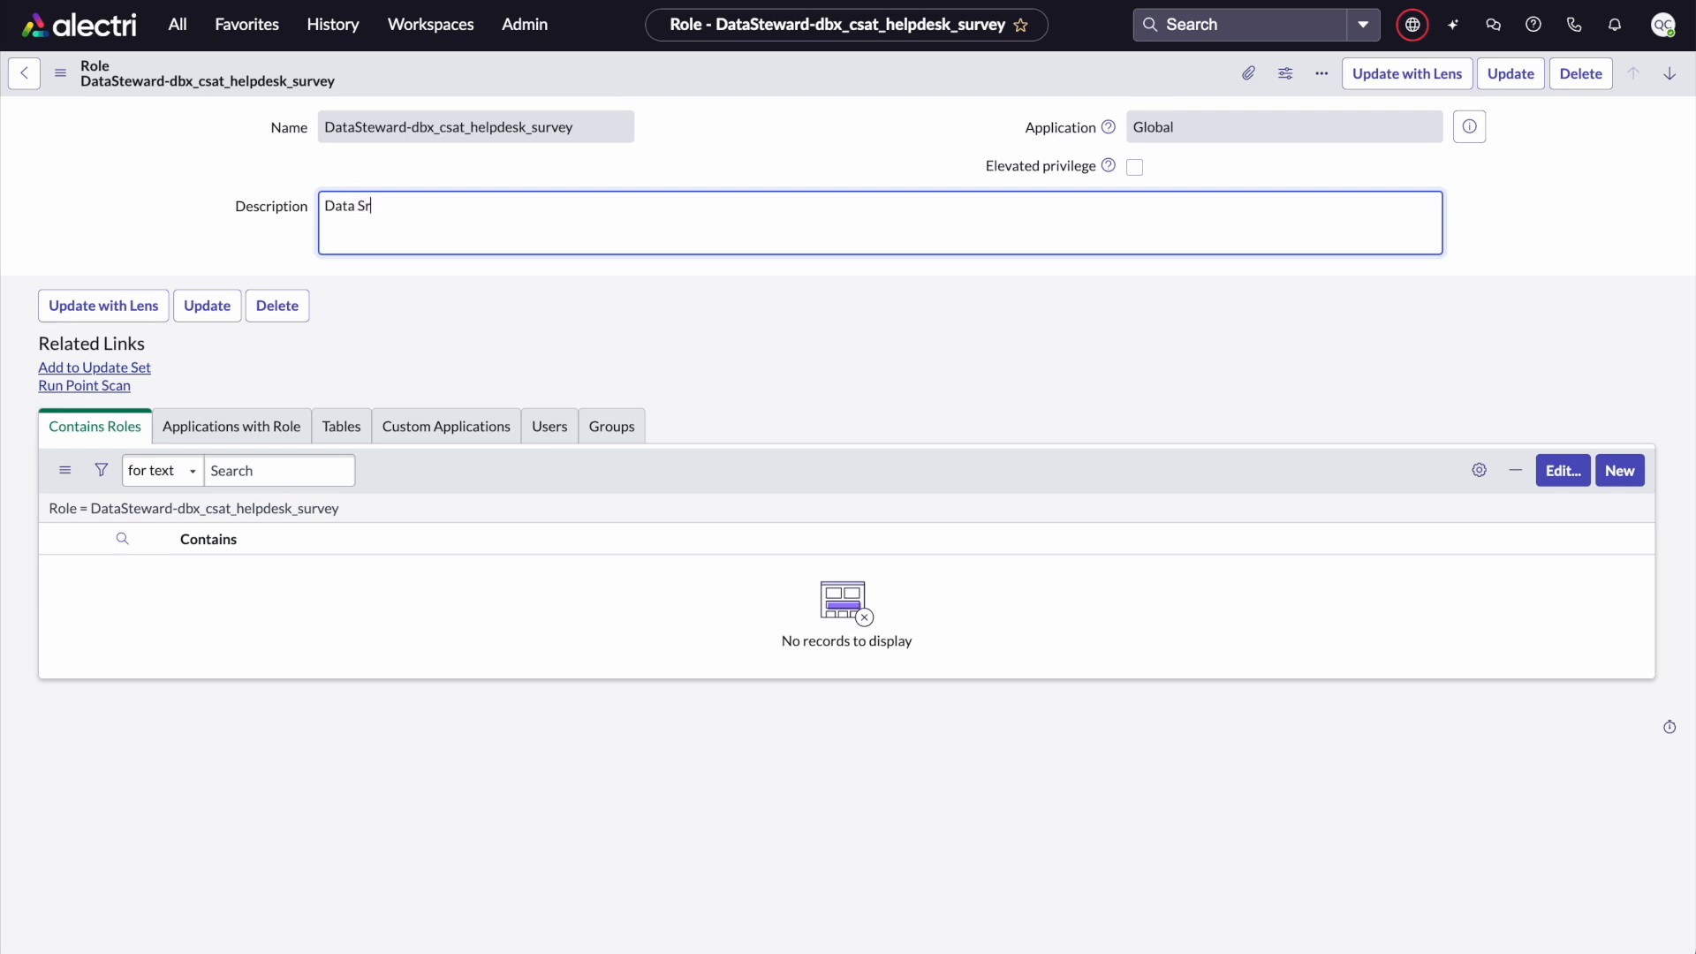
text(ard for DBX Quentin)
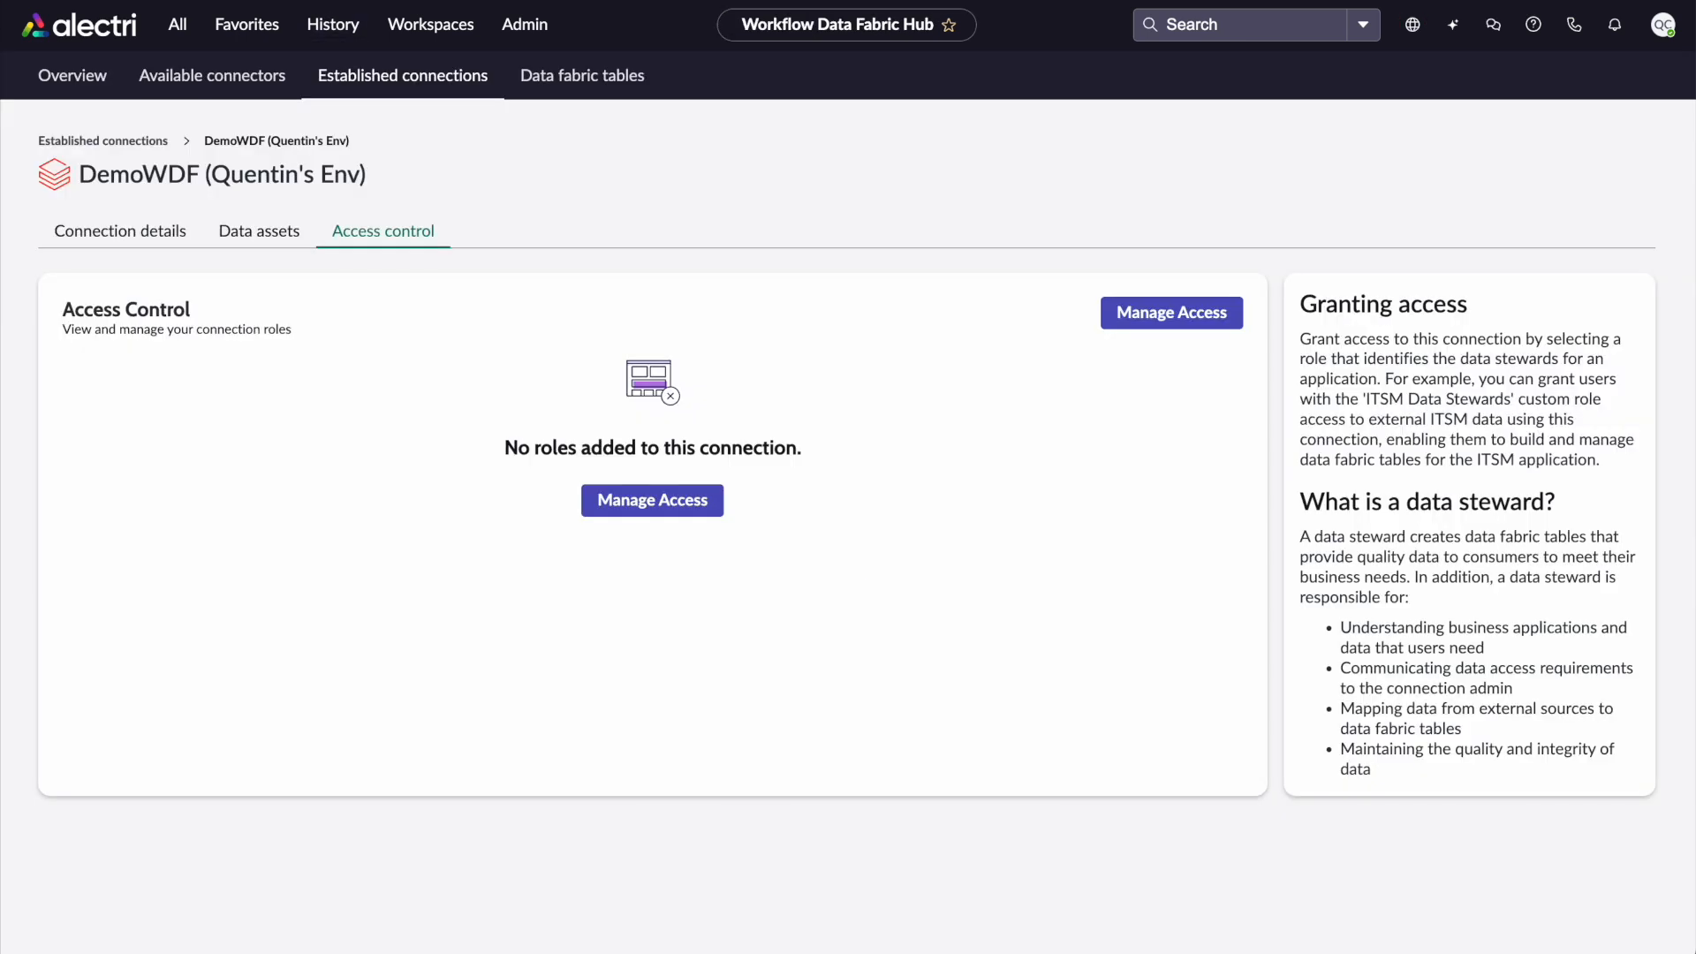
Rewrite the role's description as Data Steward Role for followed by the DemoWDF connection's full label, and save the role
drag(362, 177, 79, 189)
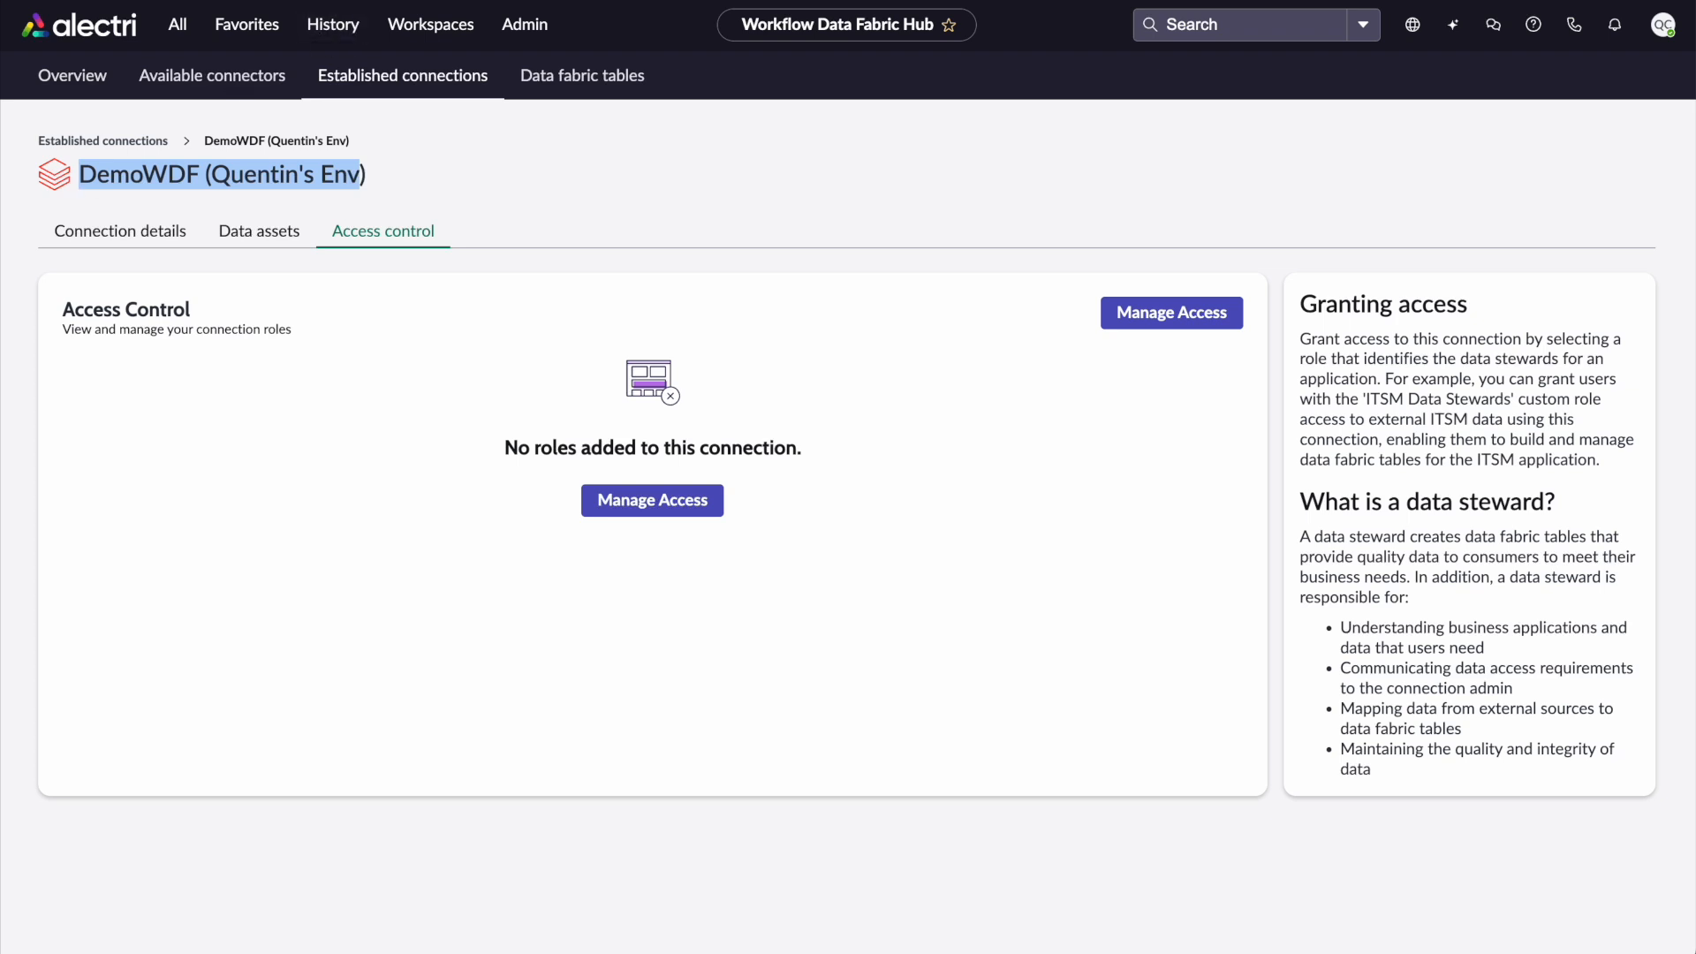
click(637, 1)
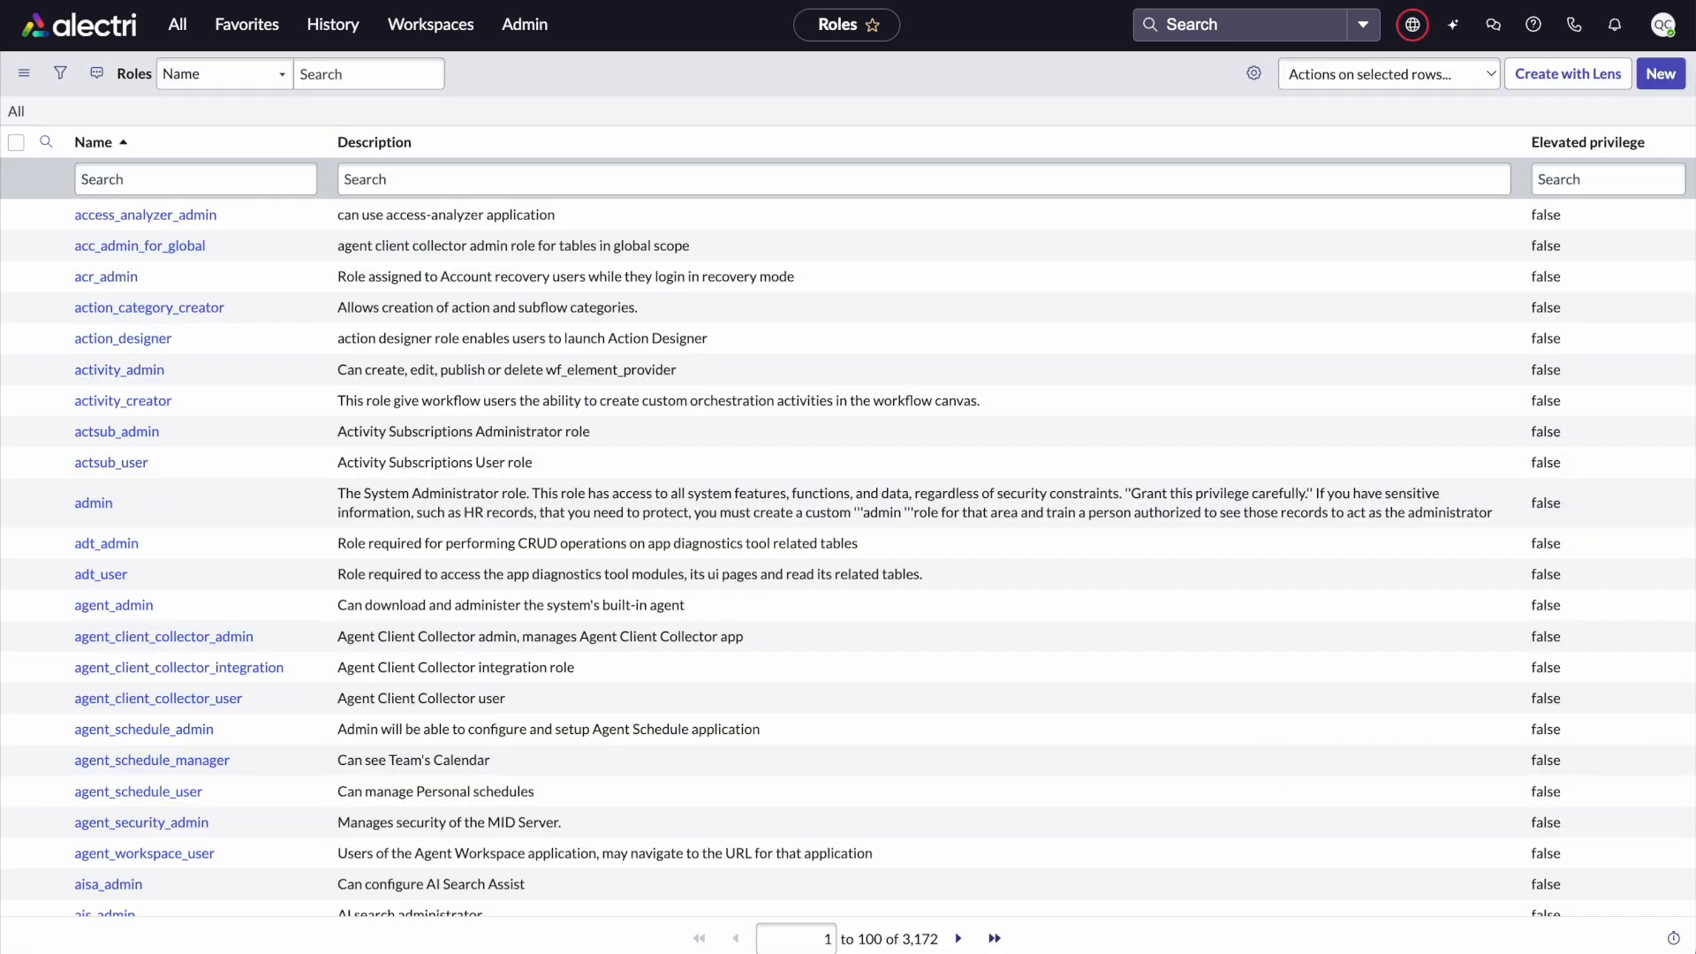
click(654, 1)
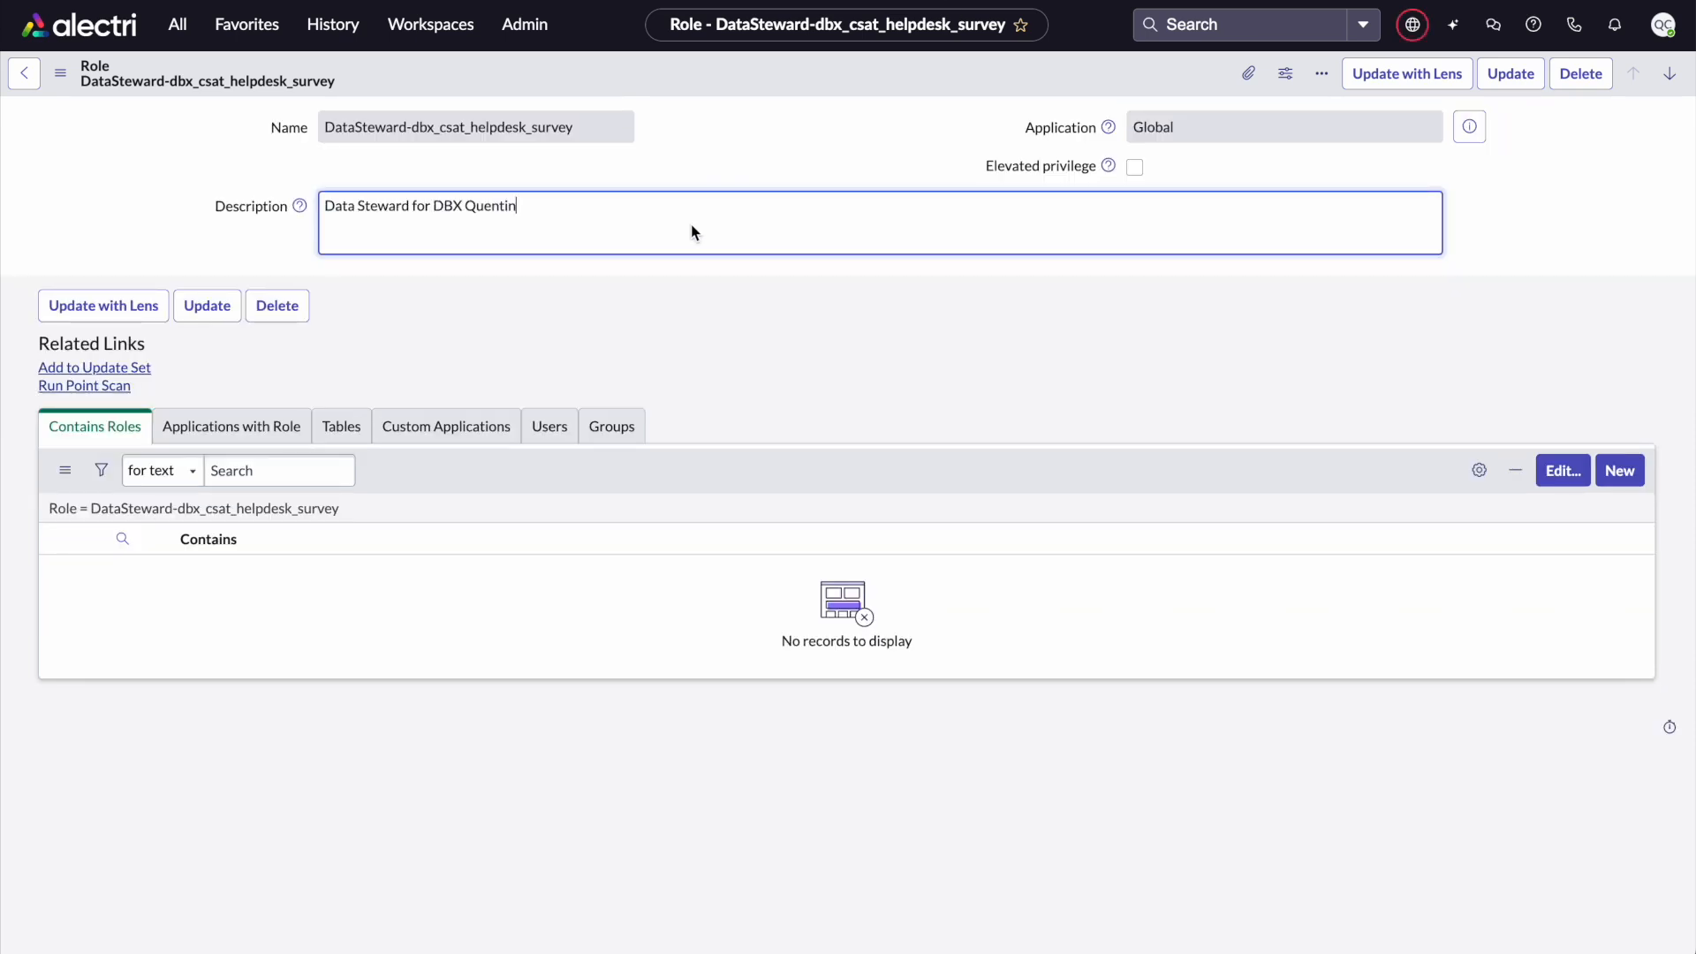
key(BackSpace)
key(BackSpace)
key(BackSpace)
key(BackSpace)
key(BackSpace)
key(BackSpace)
key(BackSpace)
key(BackSpace)
key(BackSpace)
key(BackSpace)
key(BackSpace)
key(BackSpace)
text(DemoWDF (Quentin's Env)
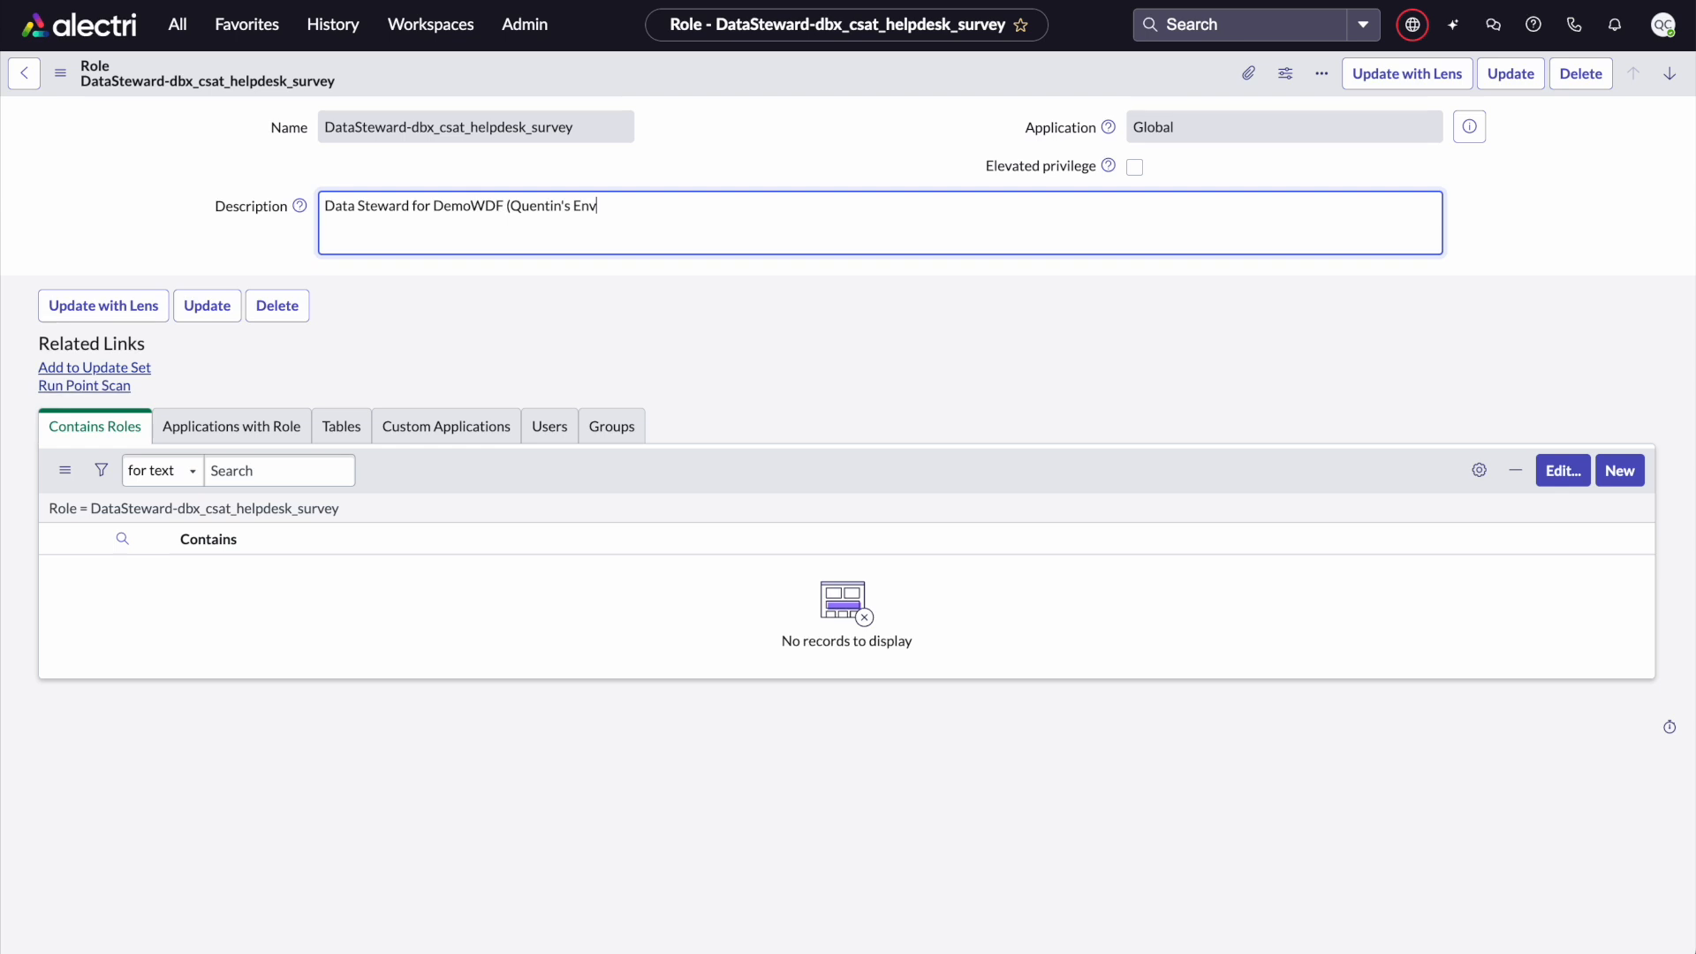
click(413, 205)
text(Role)
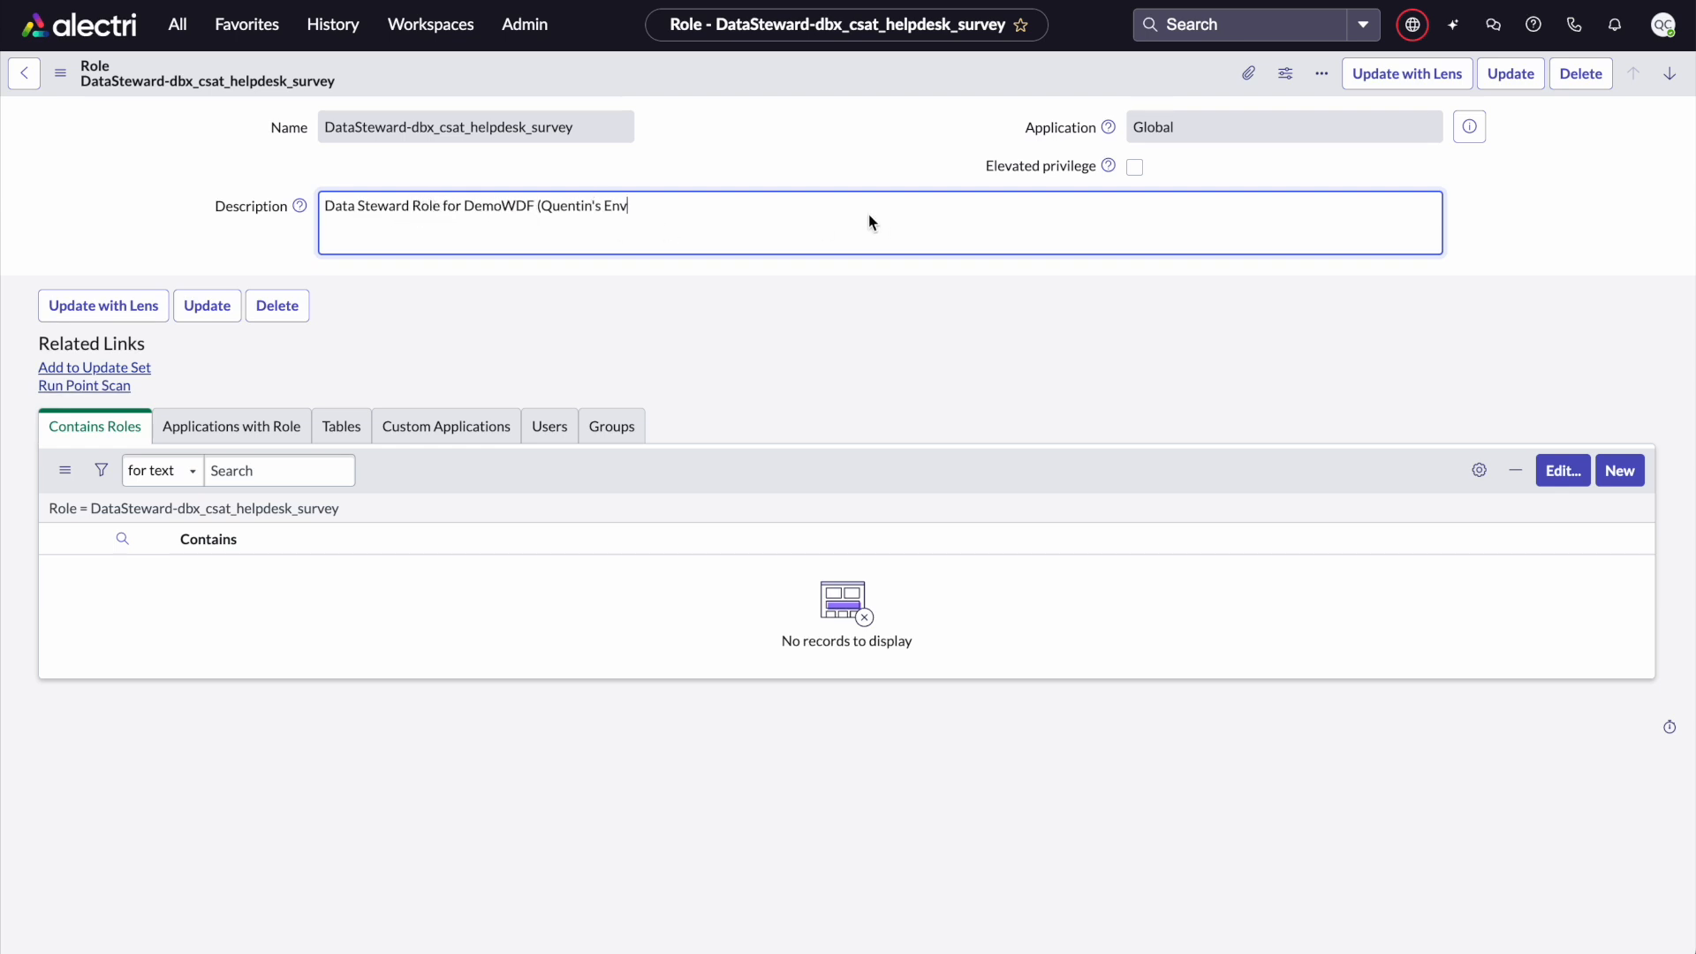
click(867, 214)
text())
right_click(1153, 83)
click(1178, 105)
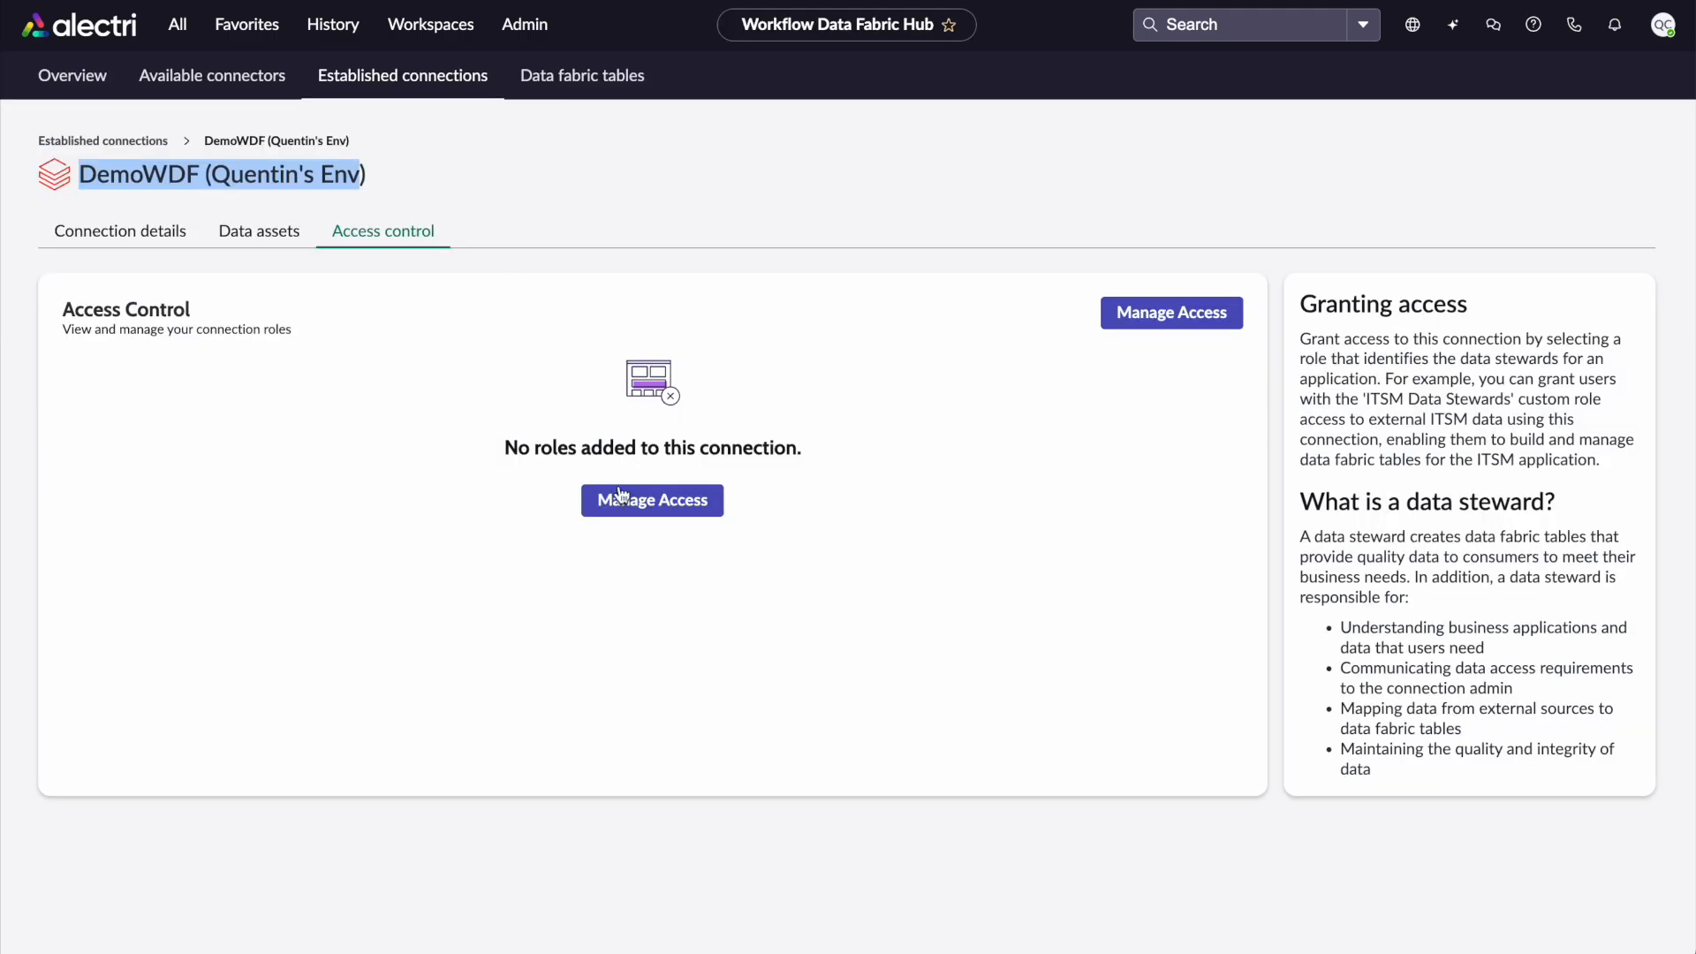
Open the connection's Add Role dialog and close it again
click(651, 500)
click(1214, 241)
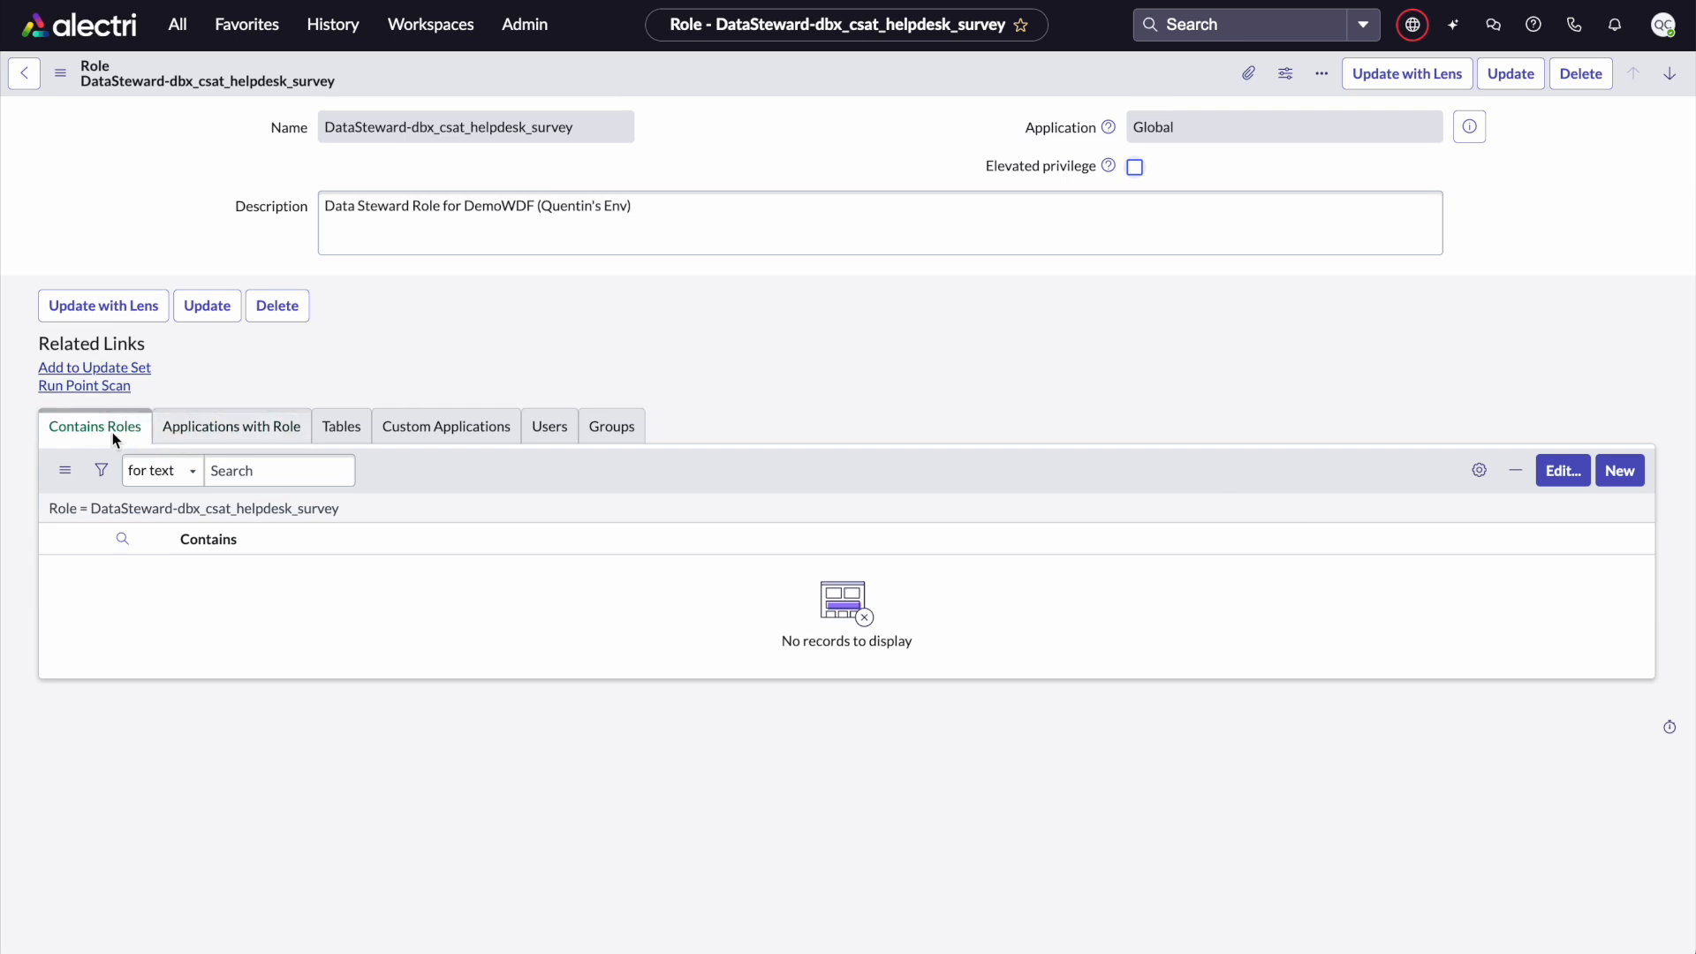
Add df_data_steward to the role's contained roles and save the membership
click(1569, 470)
click(665, 316)
text(df_)
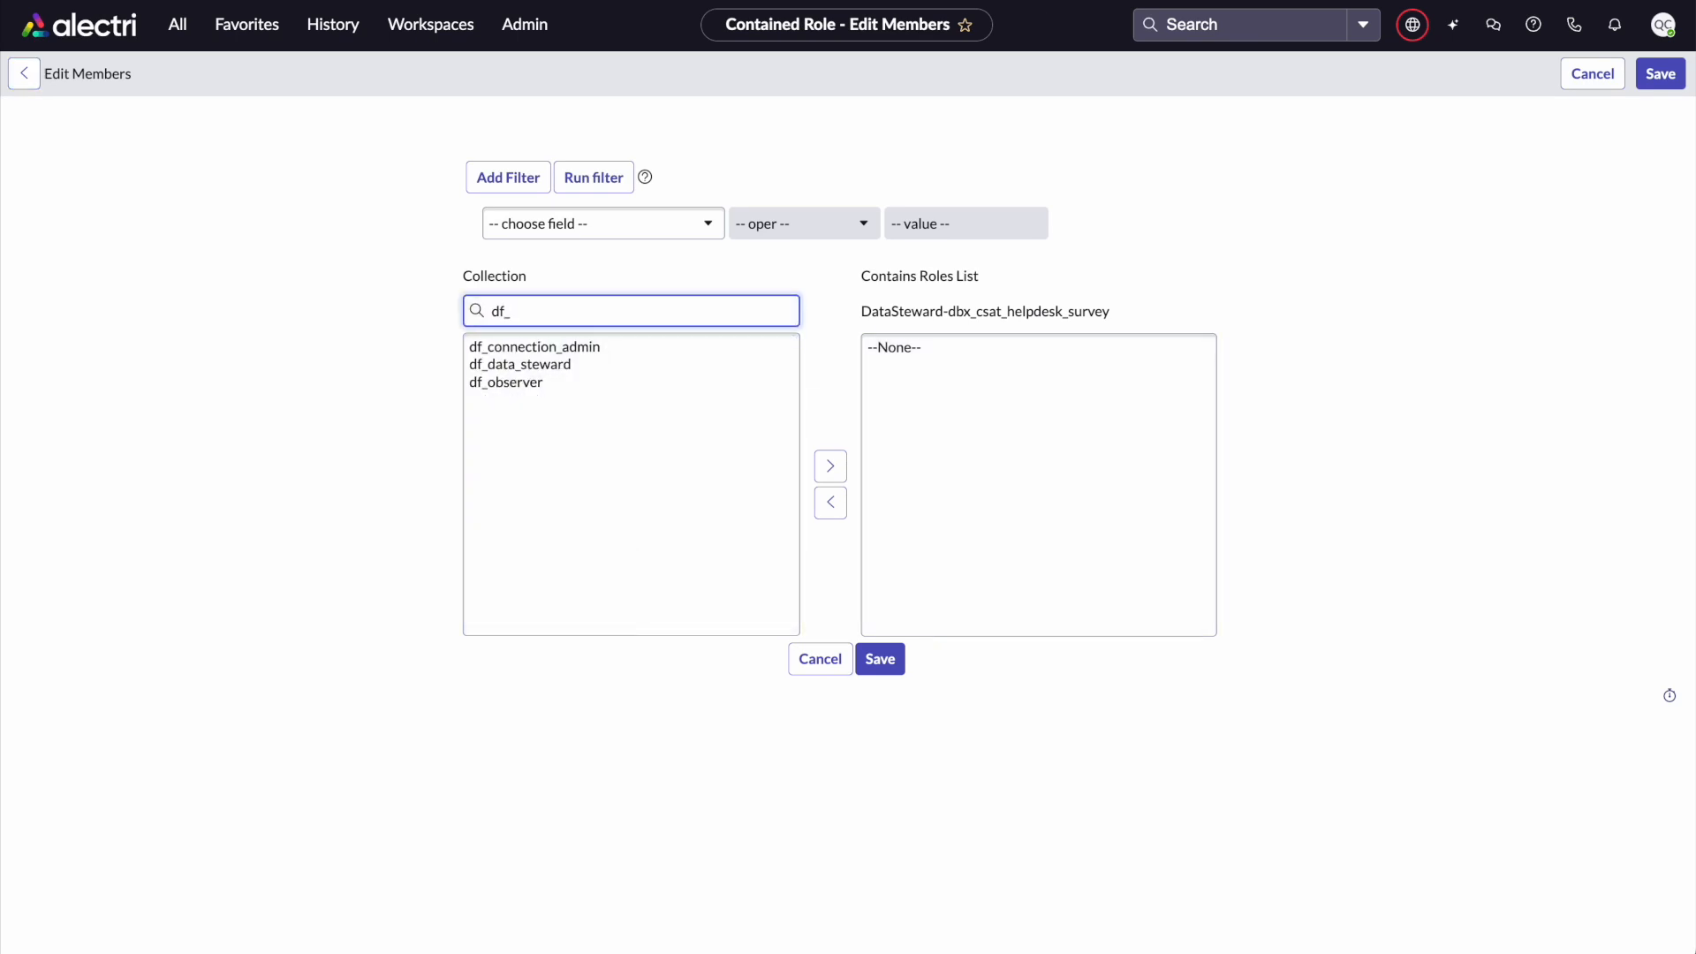
click(631, 381)
click(633, 368)
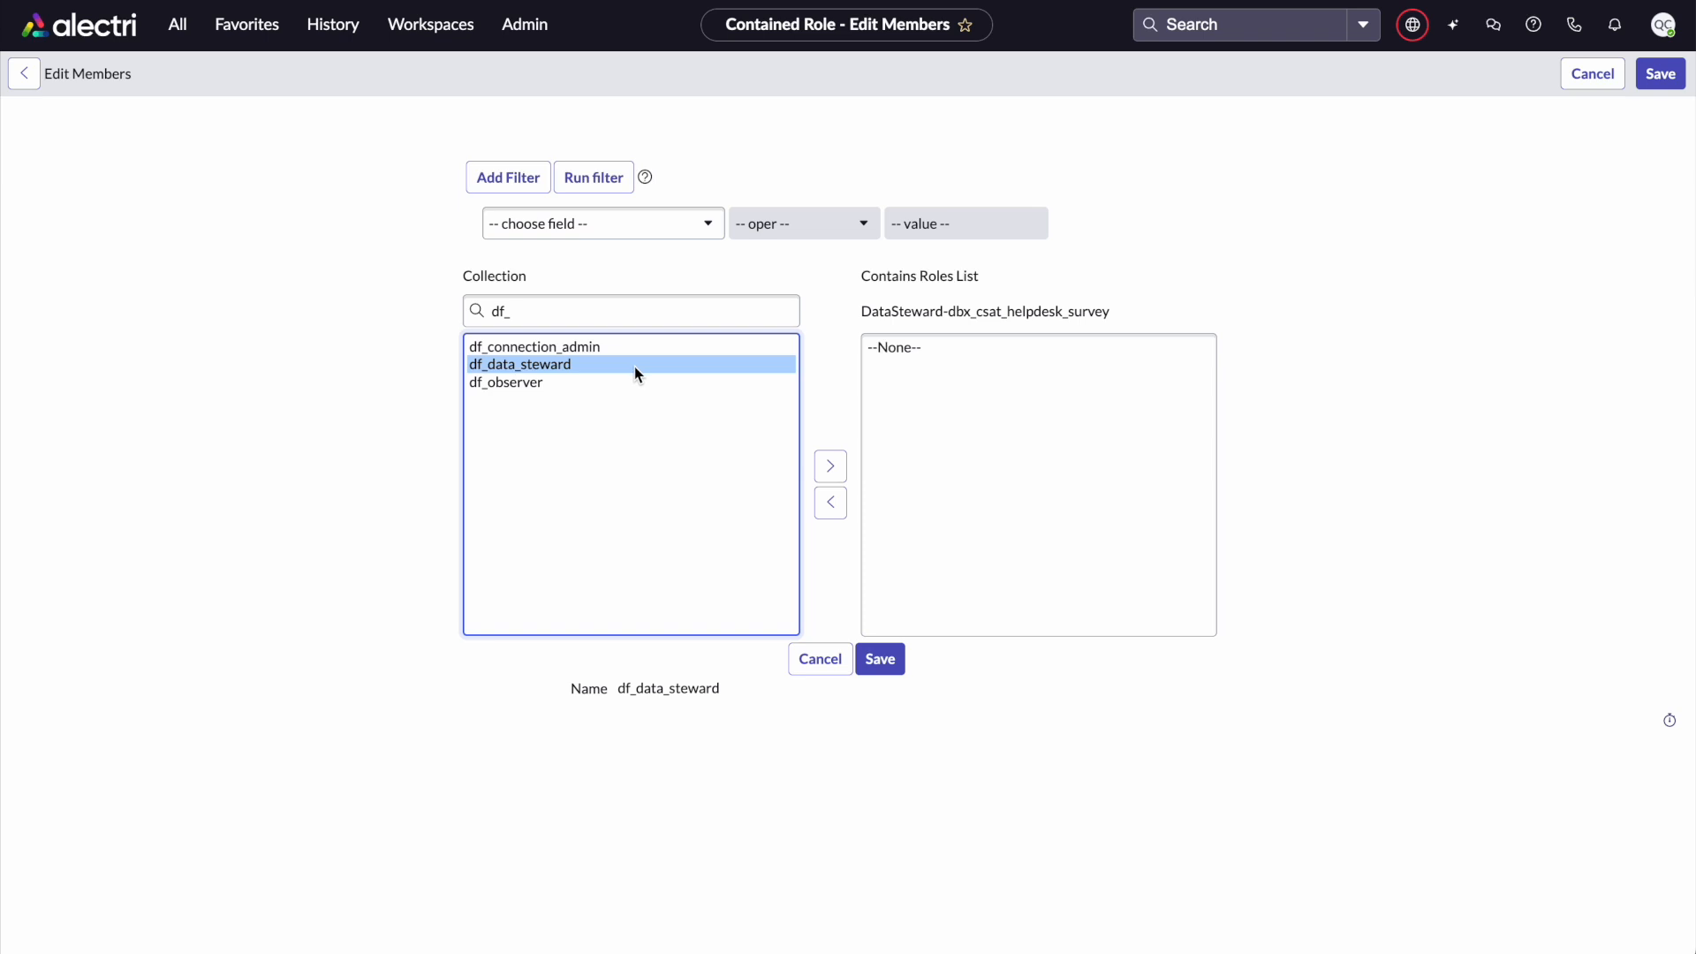
click(830, 466)
click(883, 660)
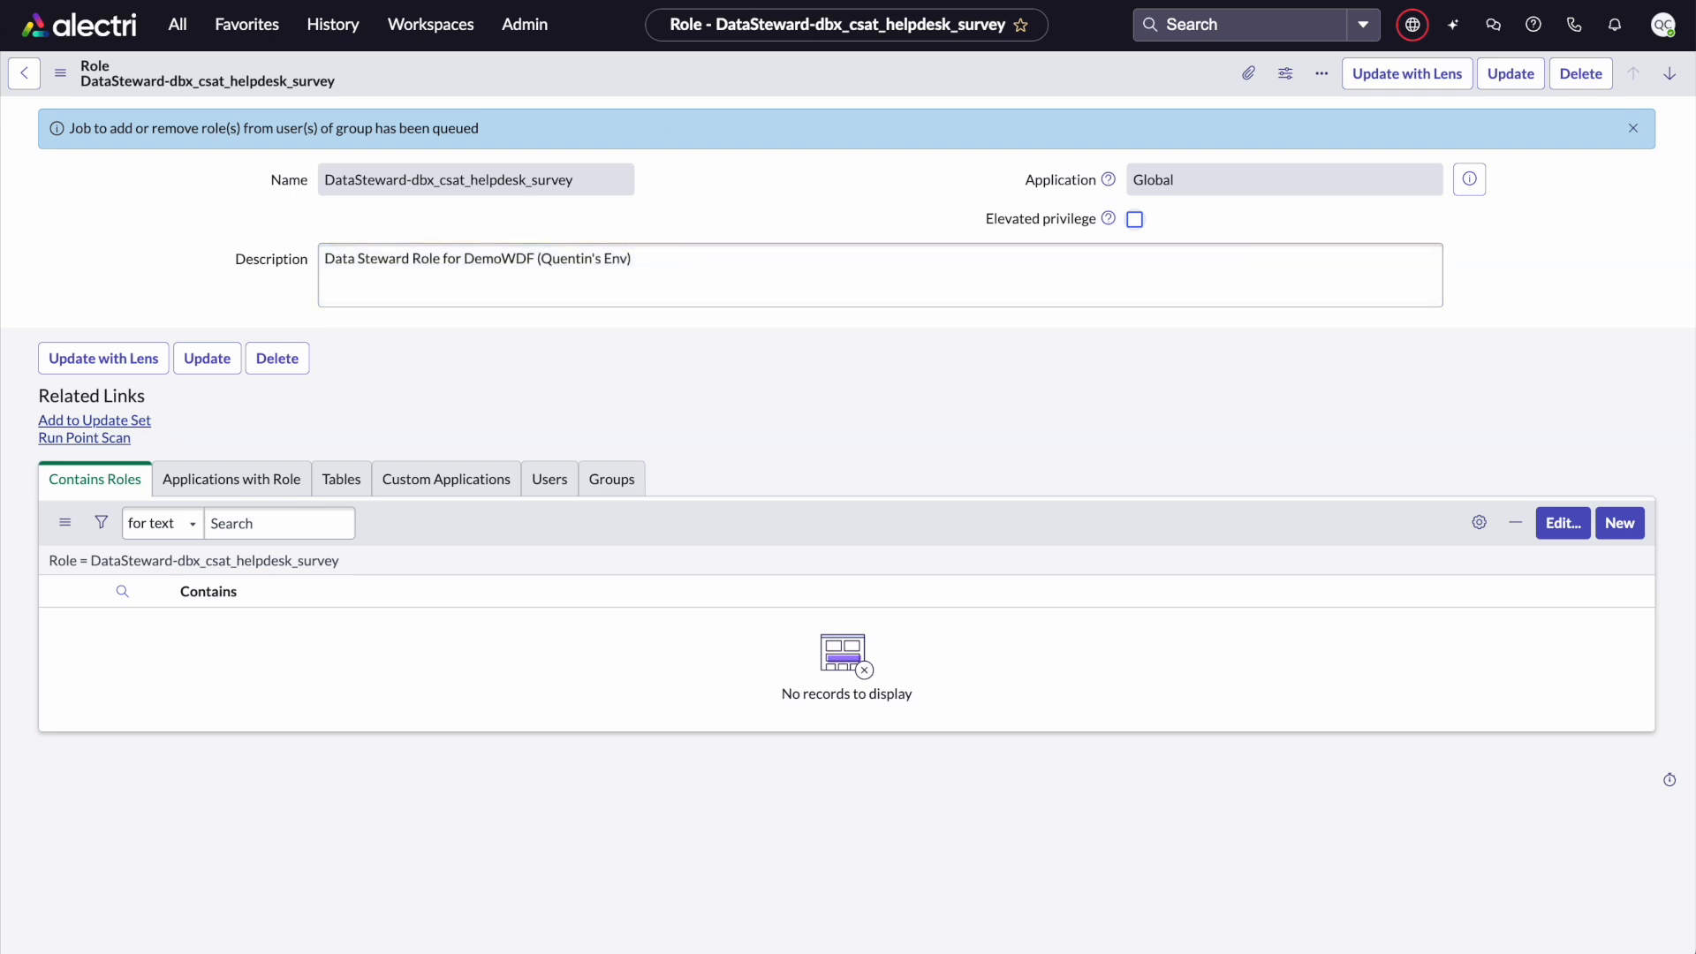
Reload the DemoWDF connection page and return to its Access control tab
click(800, 0)
click(799, 0)
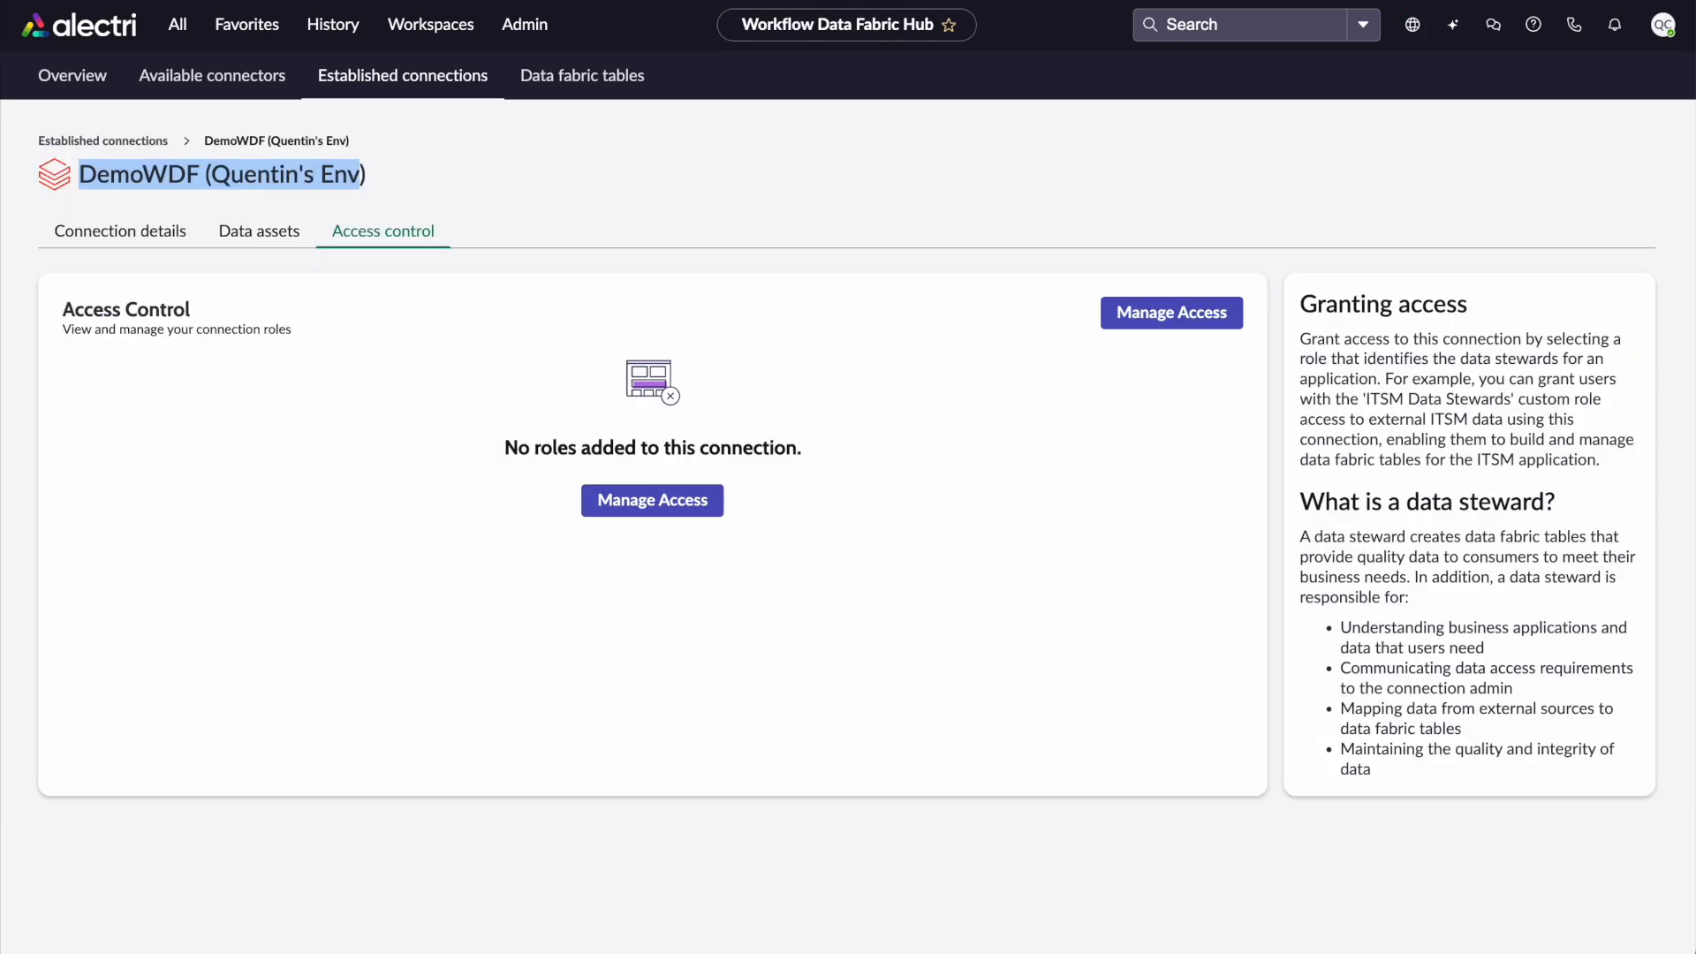
click(409, 129)
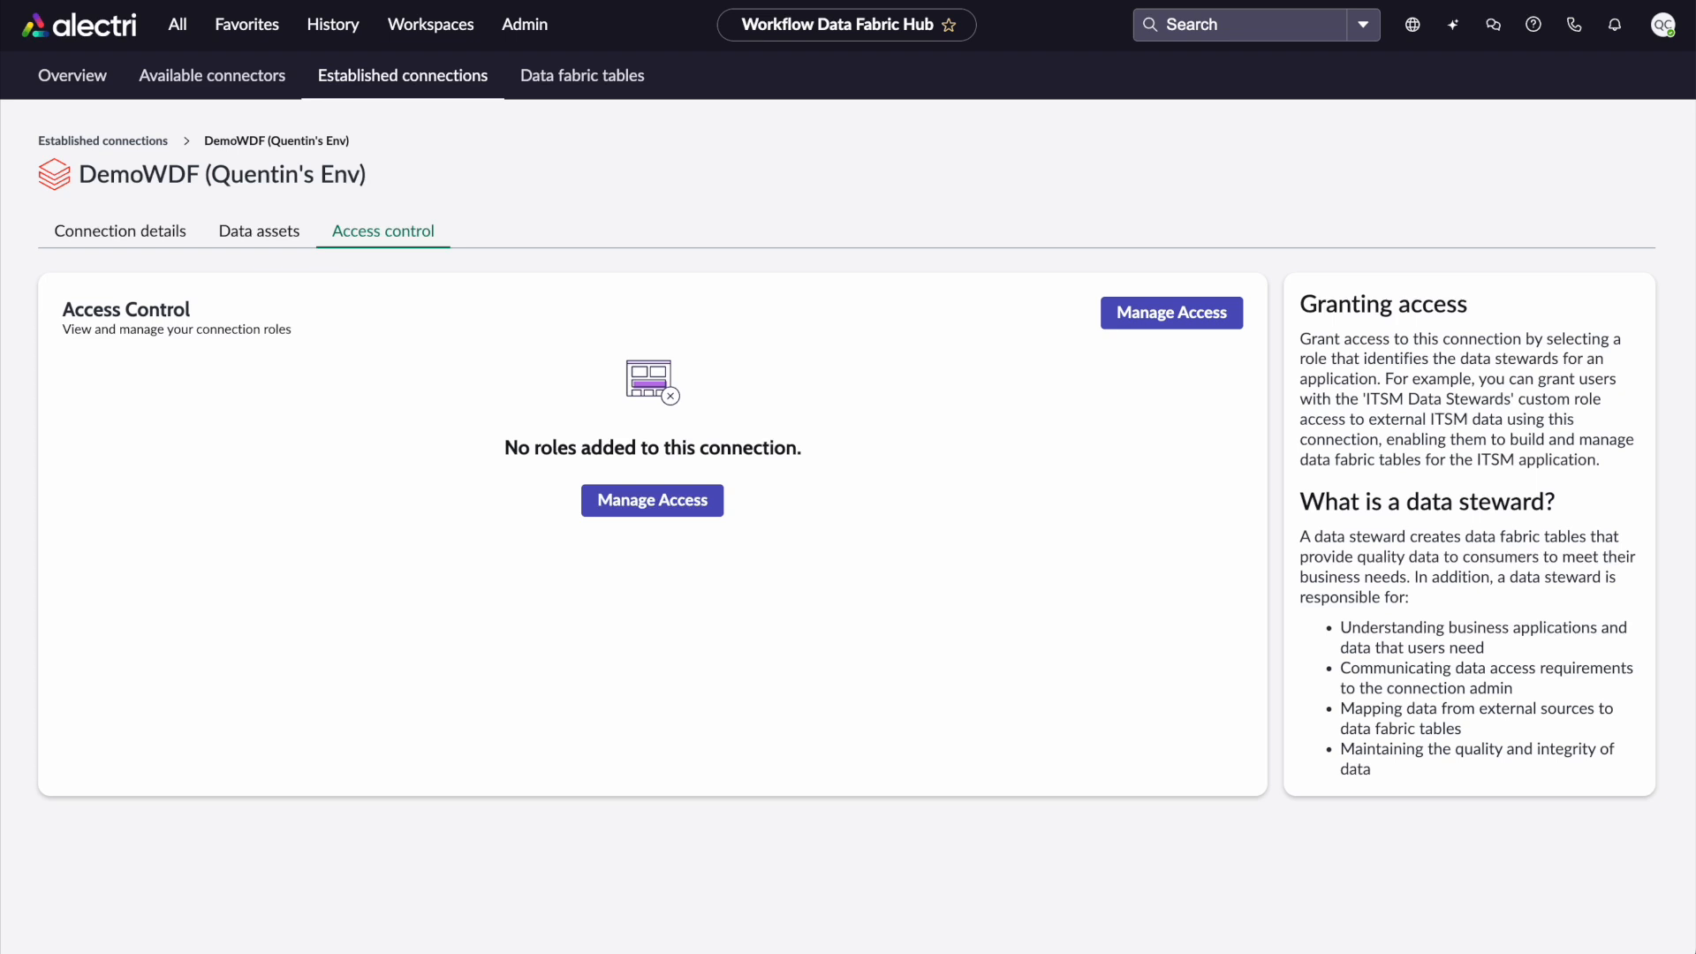
key(super+r)
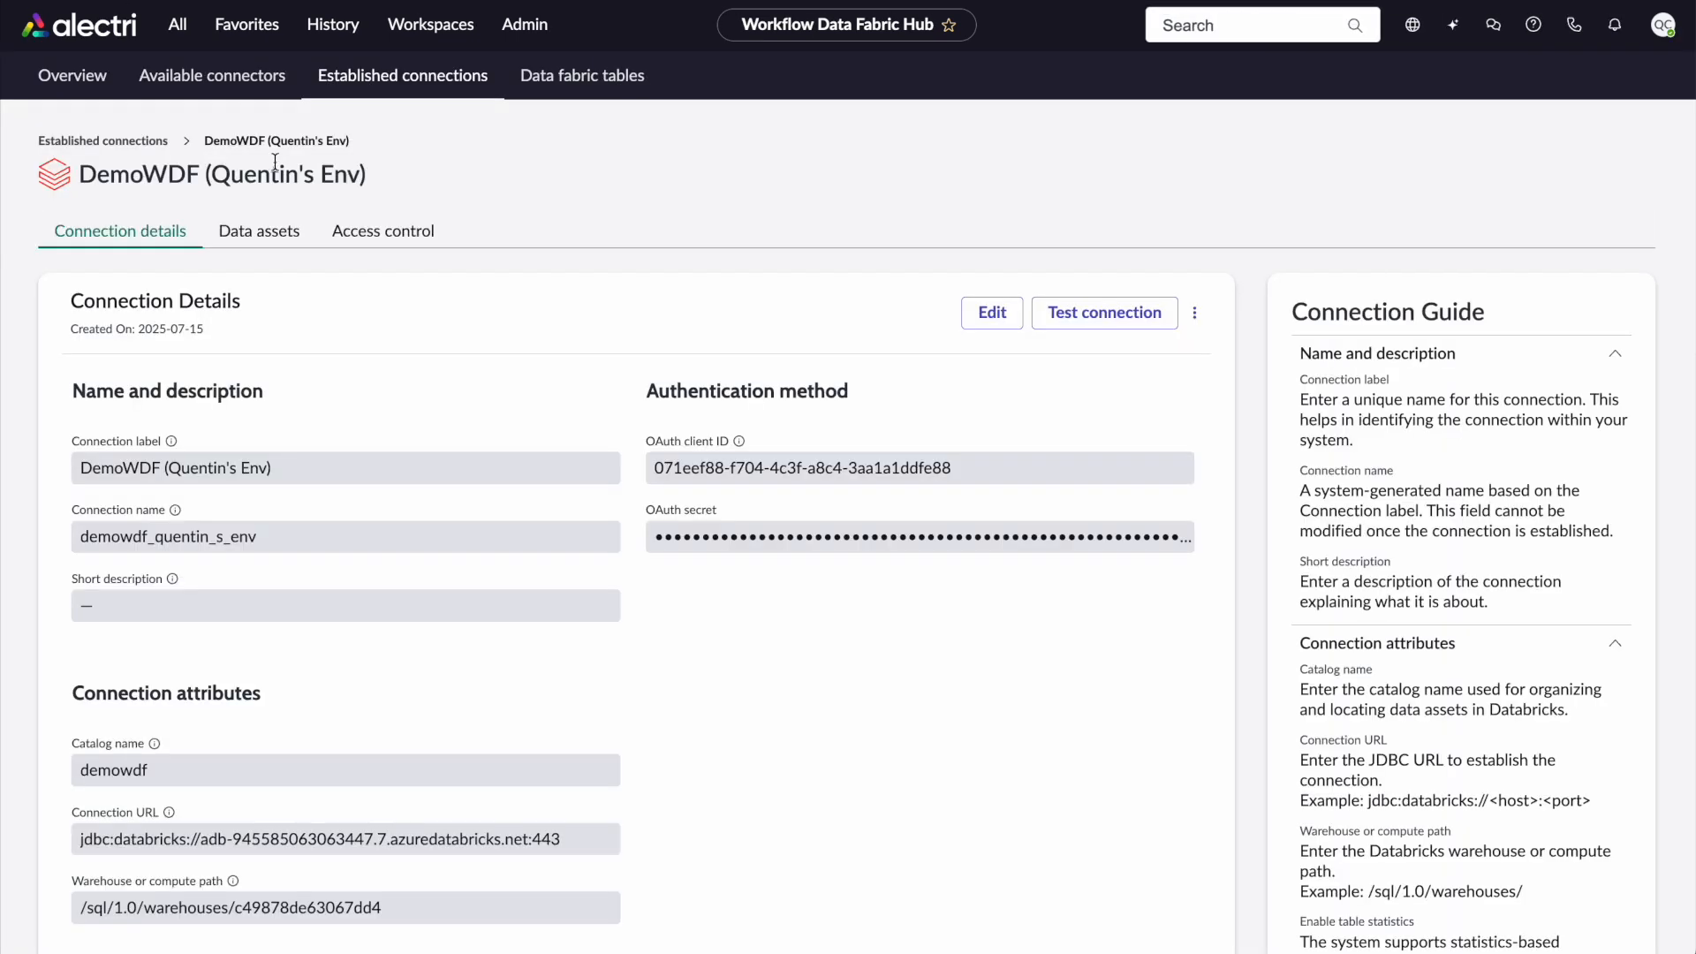
click(421, 234)
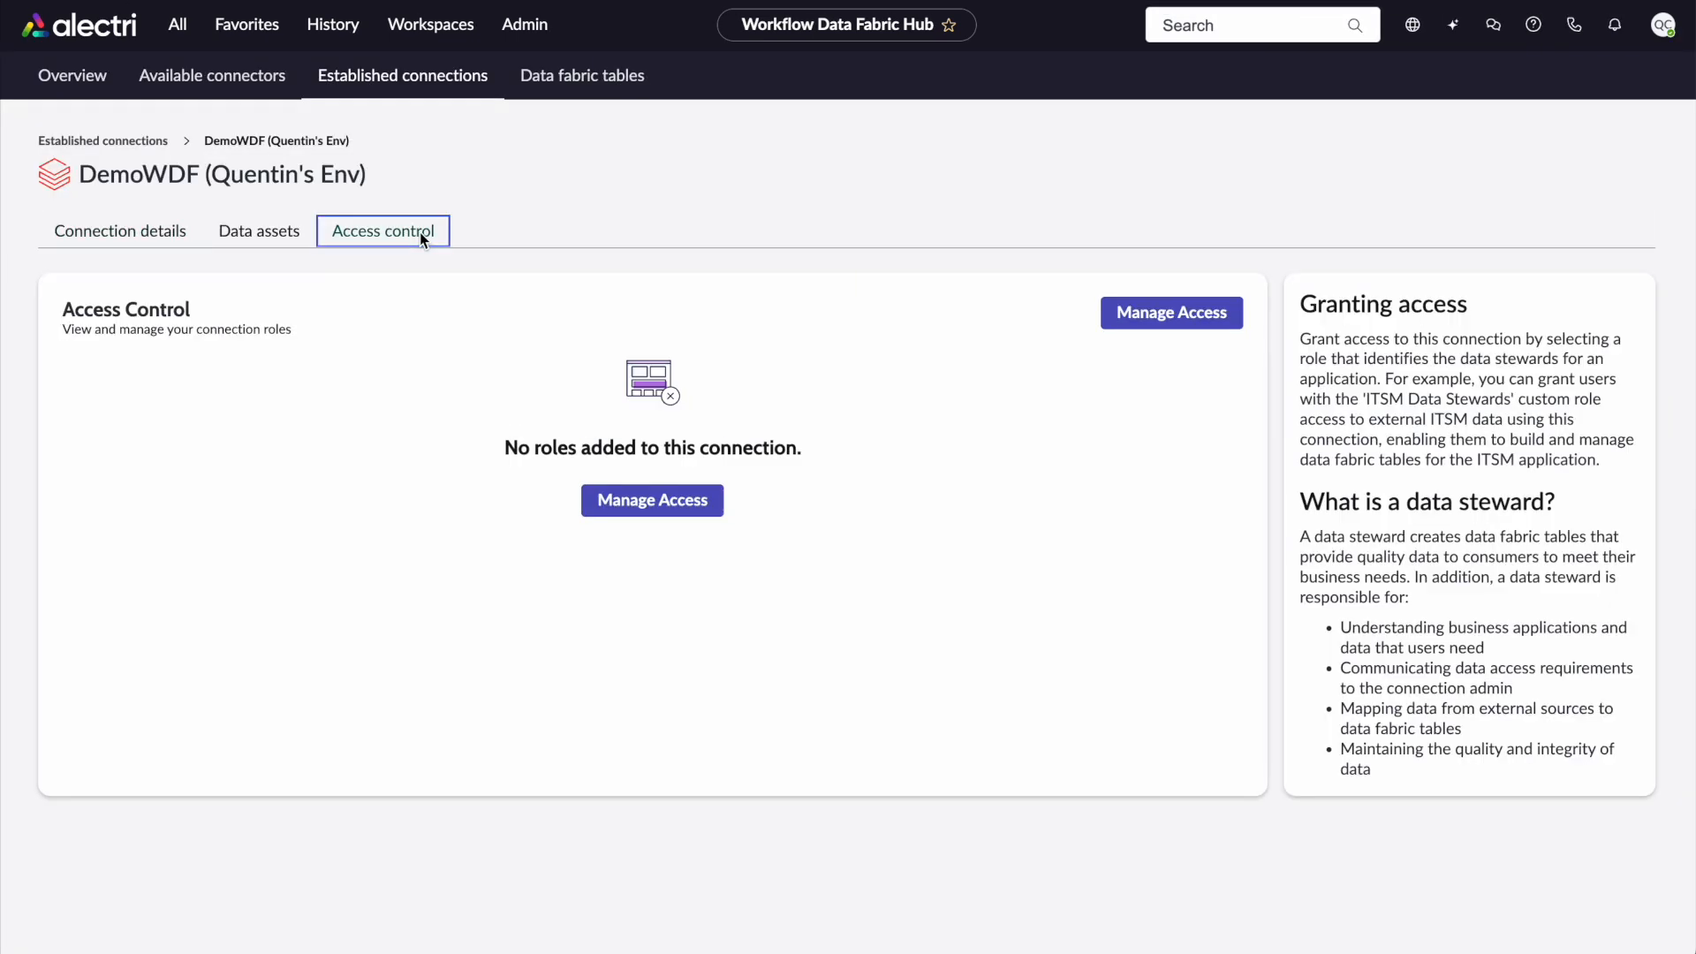
Grant the DataSteward-dbx_csat_helpdesk_survey role access to the connection and save the access control changes
click(654, 511)
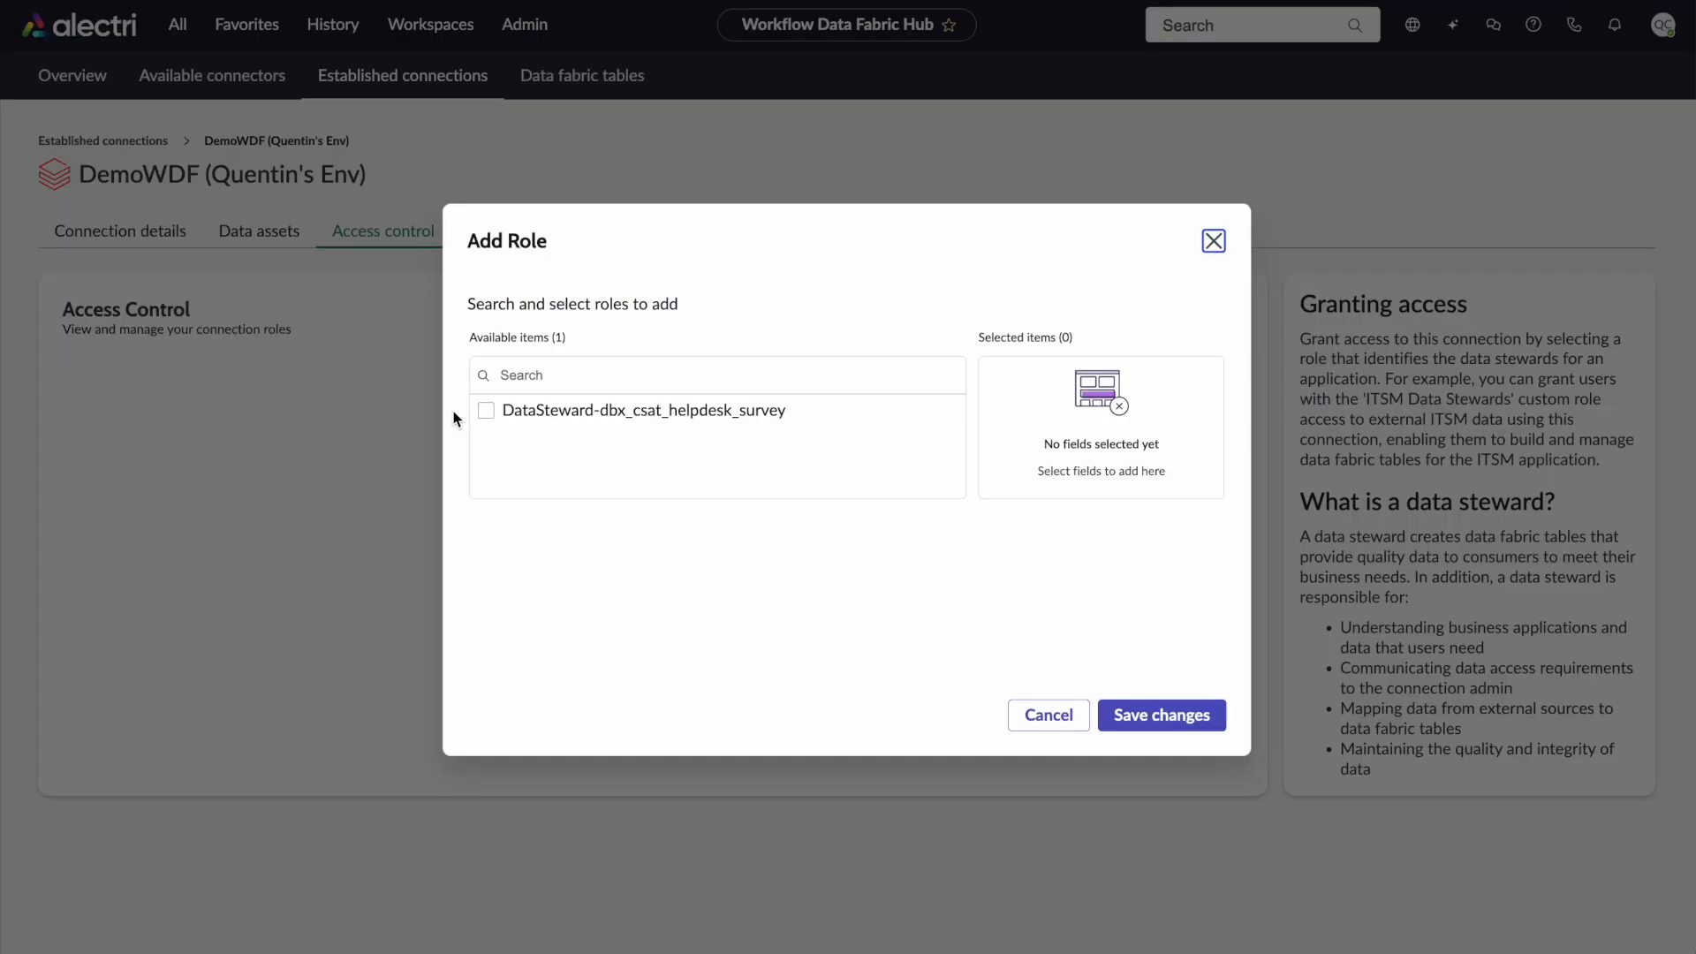
click(486, 412)
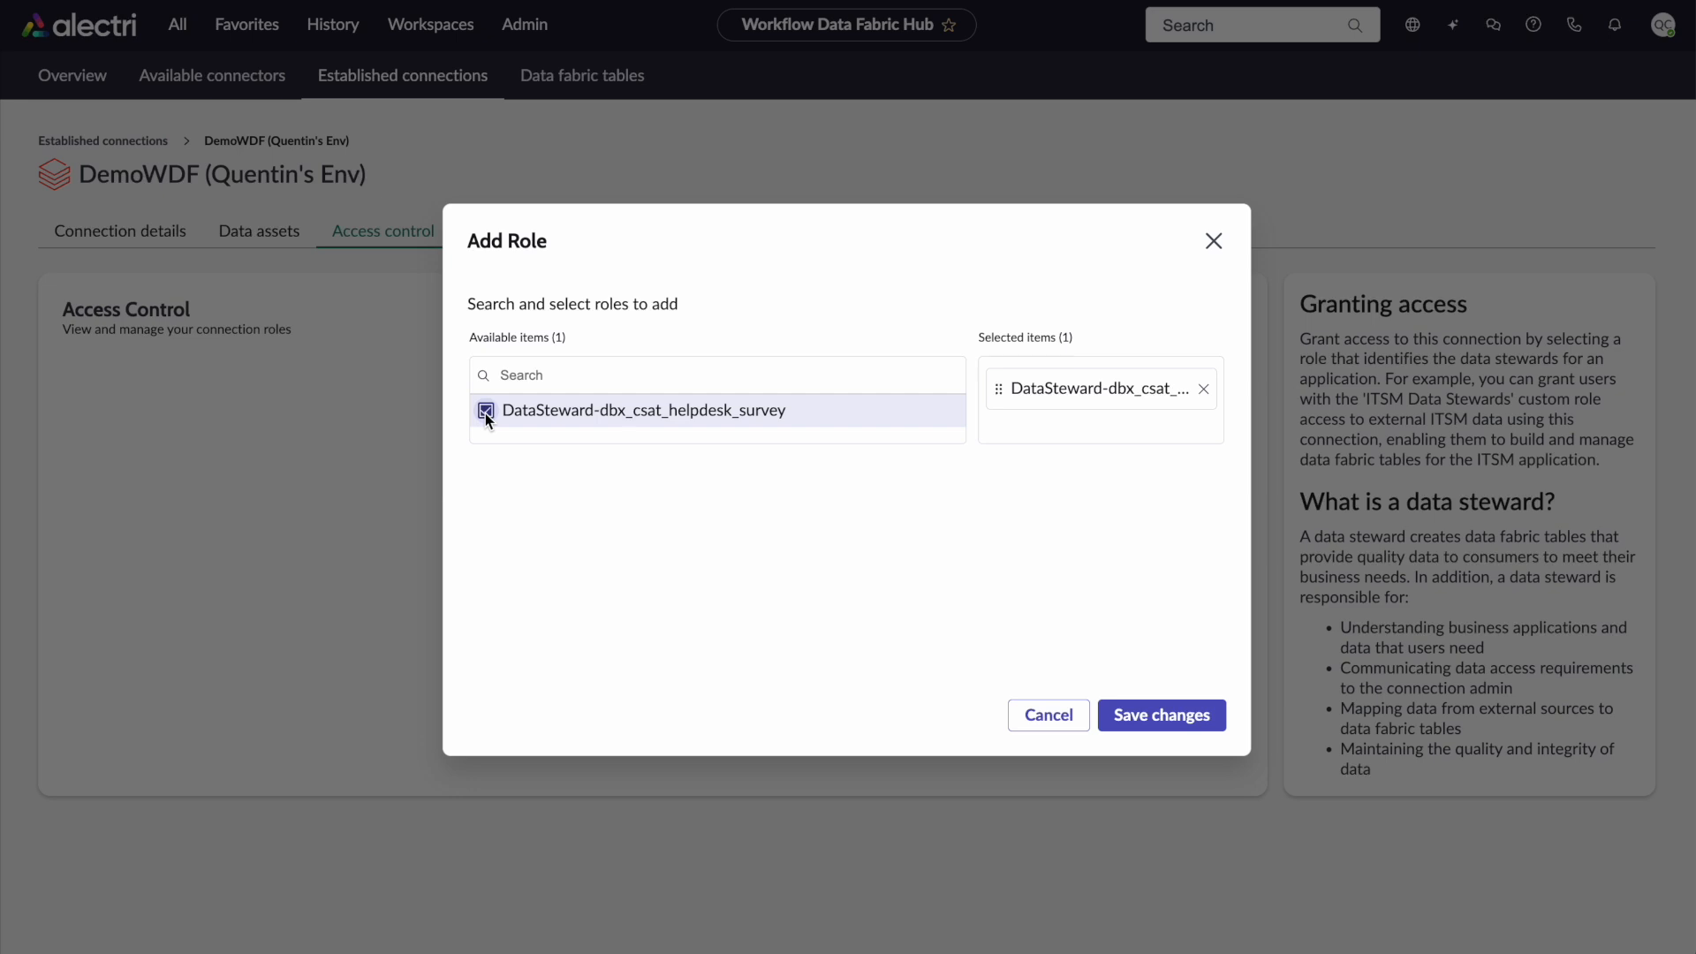
click(1148, 708)
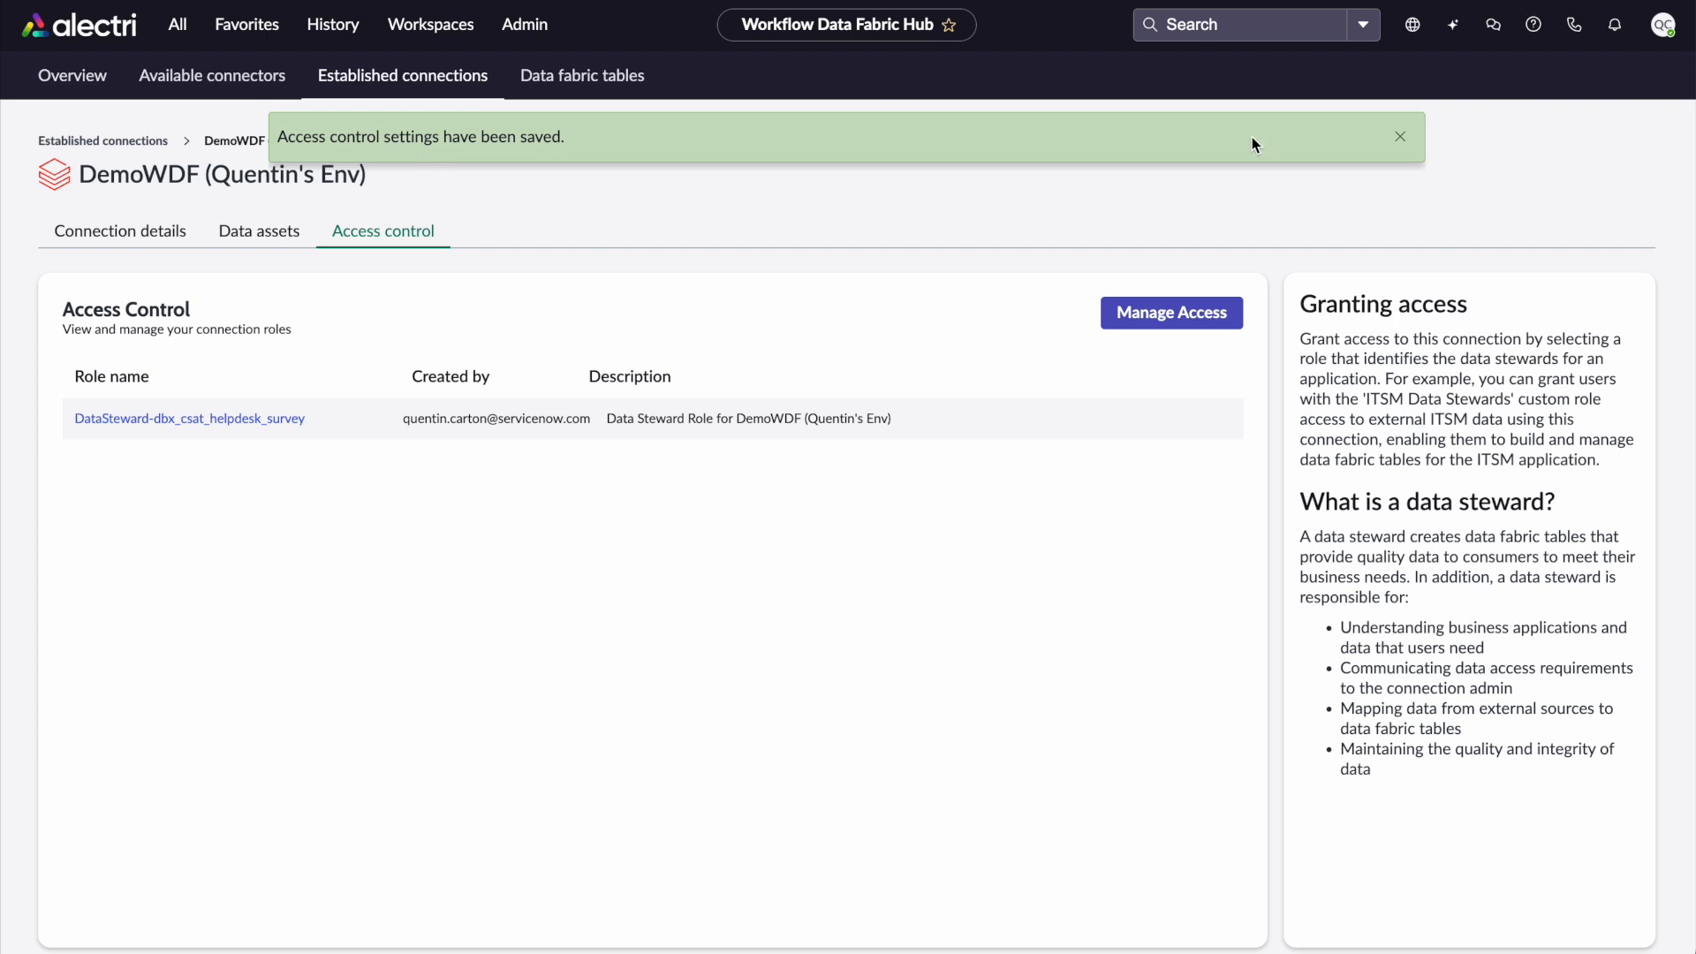
click(1409, 143)
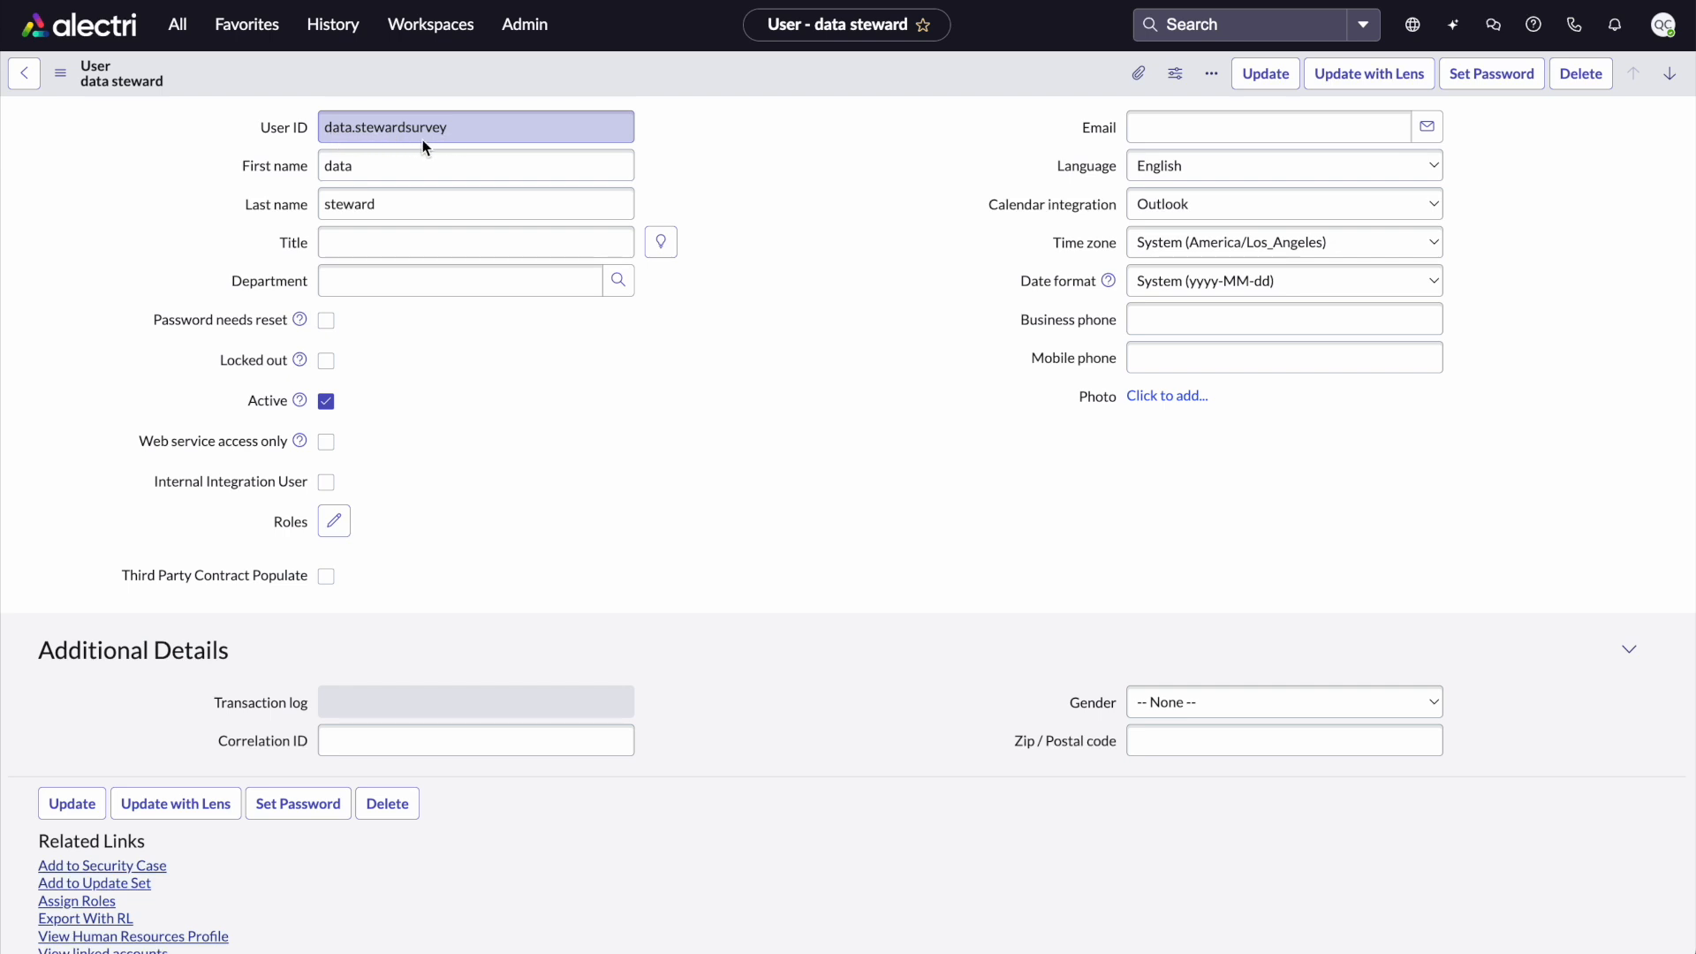
Try to add the DataSteward-dbx_csat_helpdesk_survey role to the data steward user's roles and save
drag(447, 133, 338, 140)
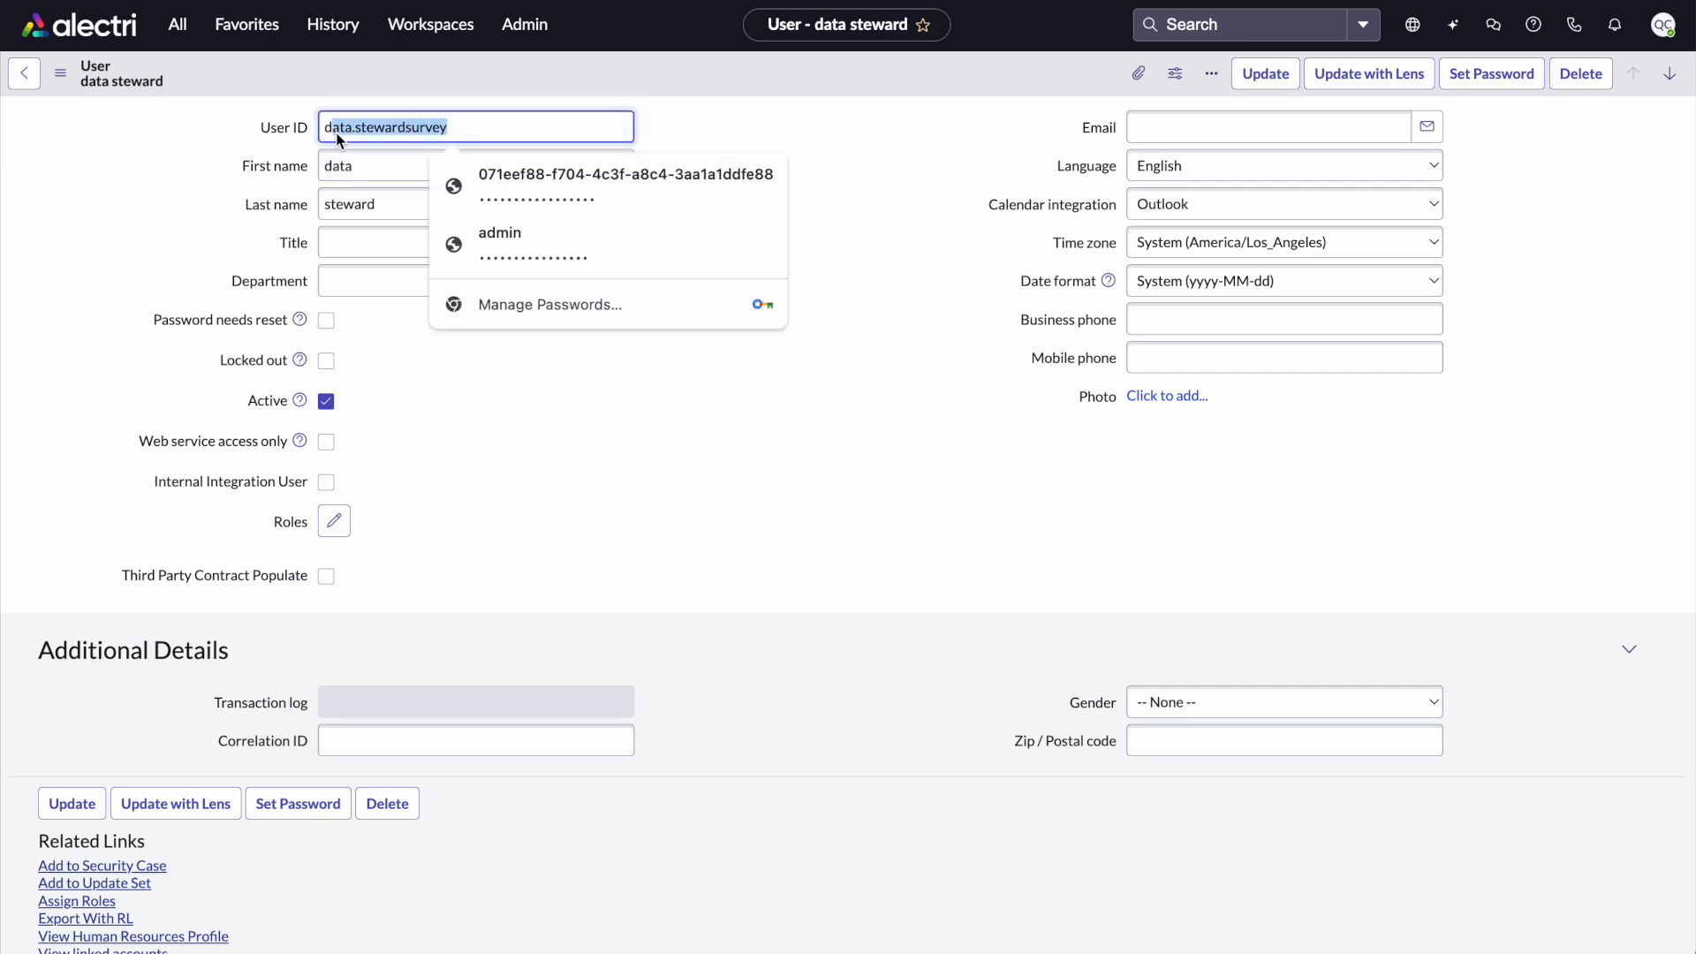
click(258, 166)
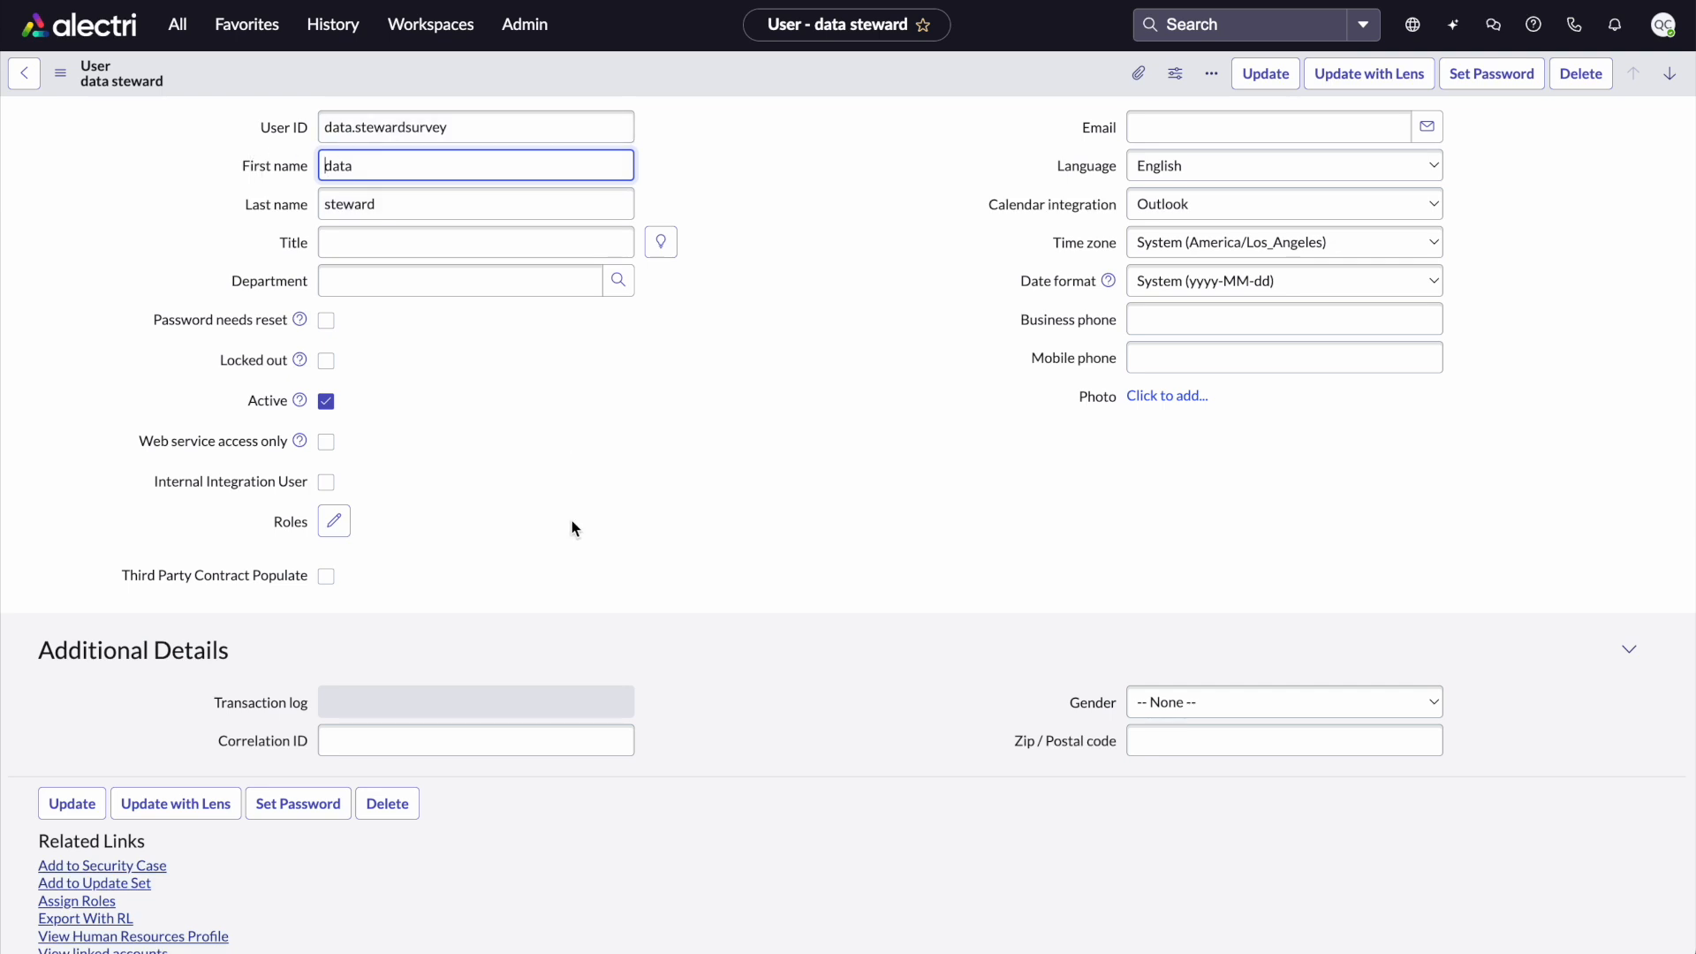
scroll(572, 522, down, 5)
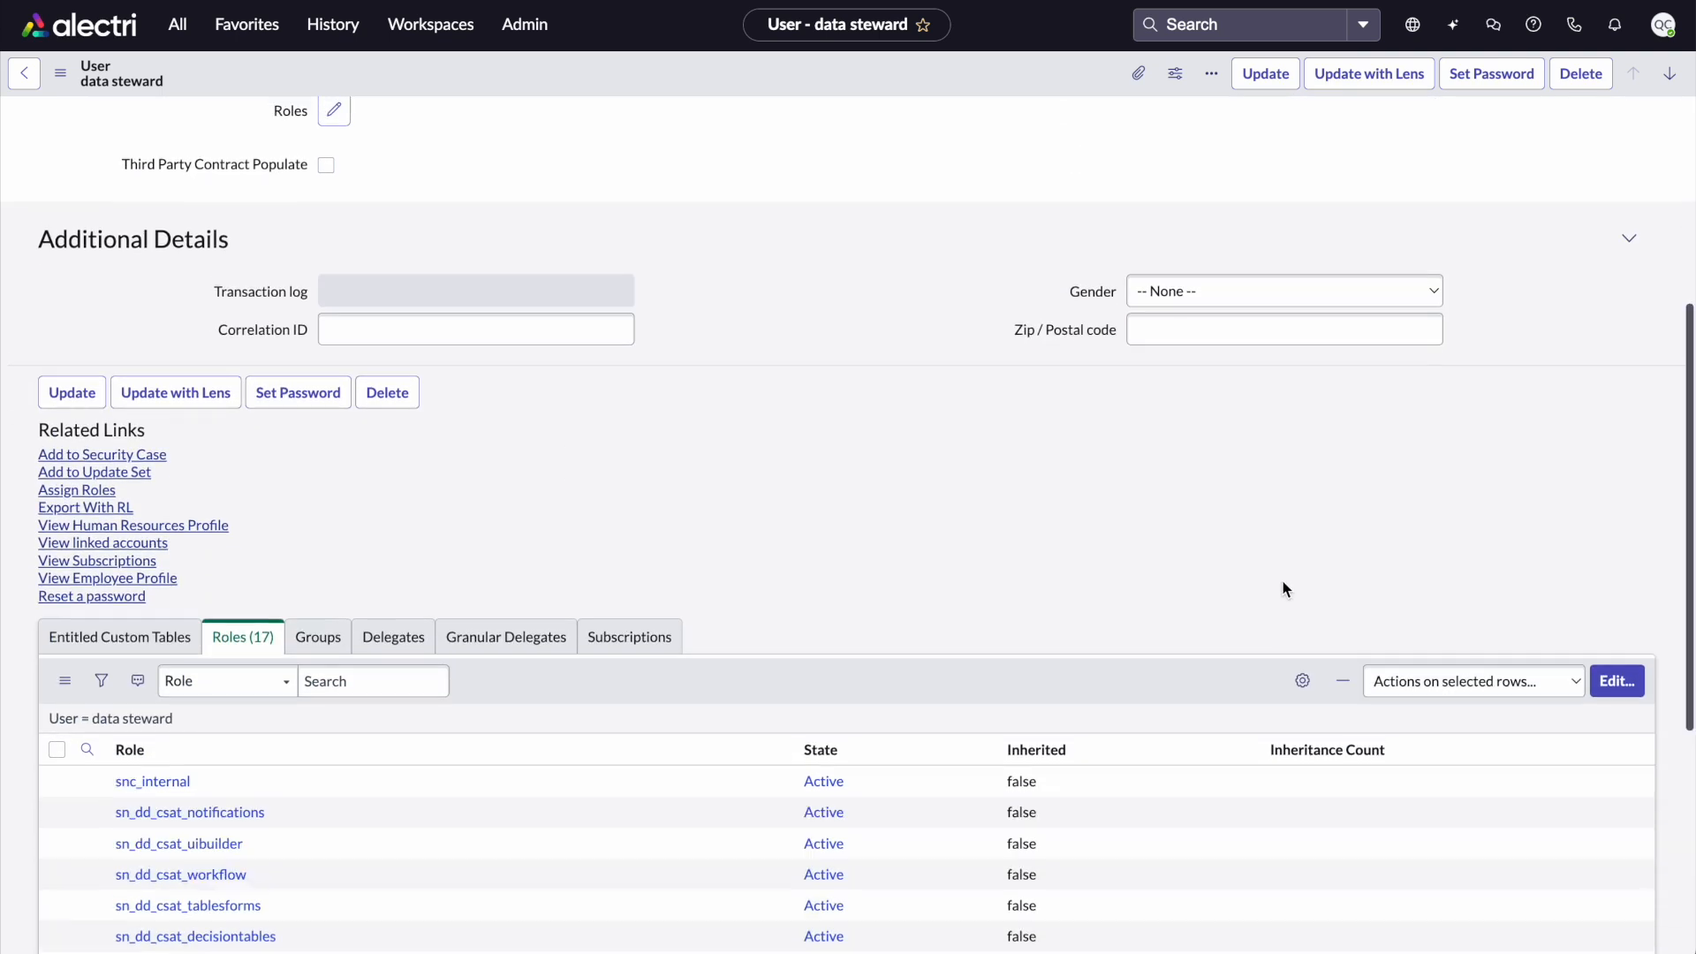
scroll(1285, 589, up, 2)
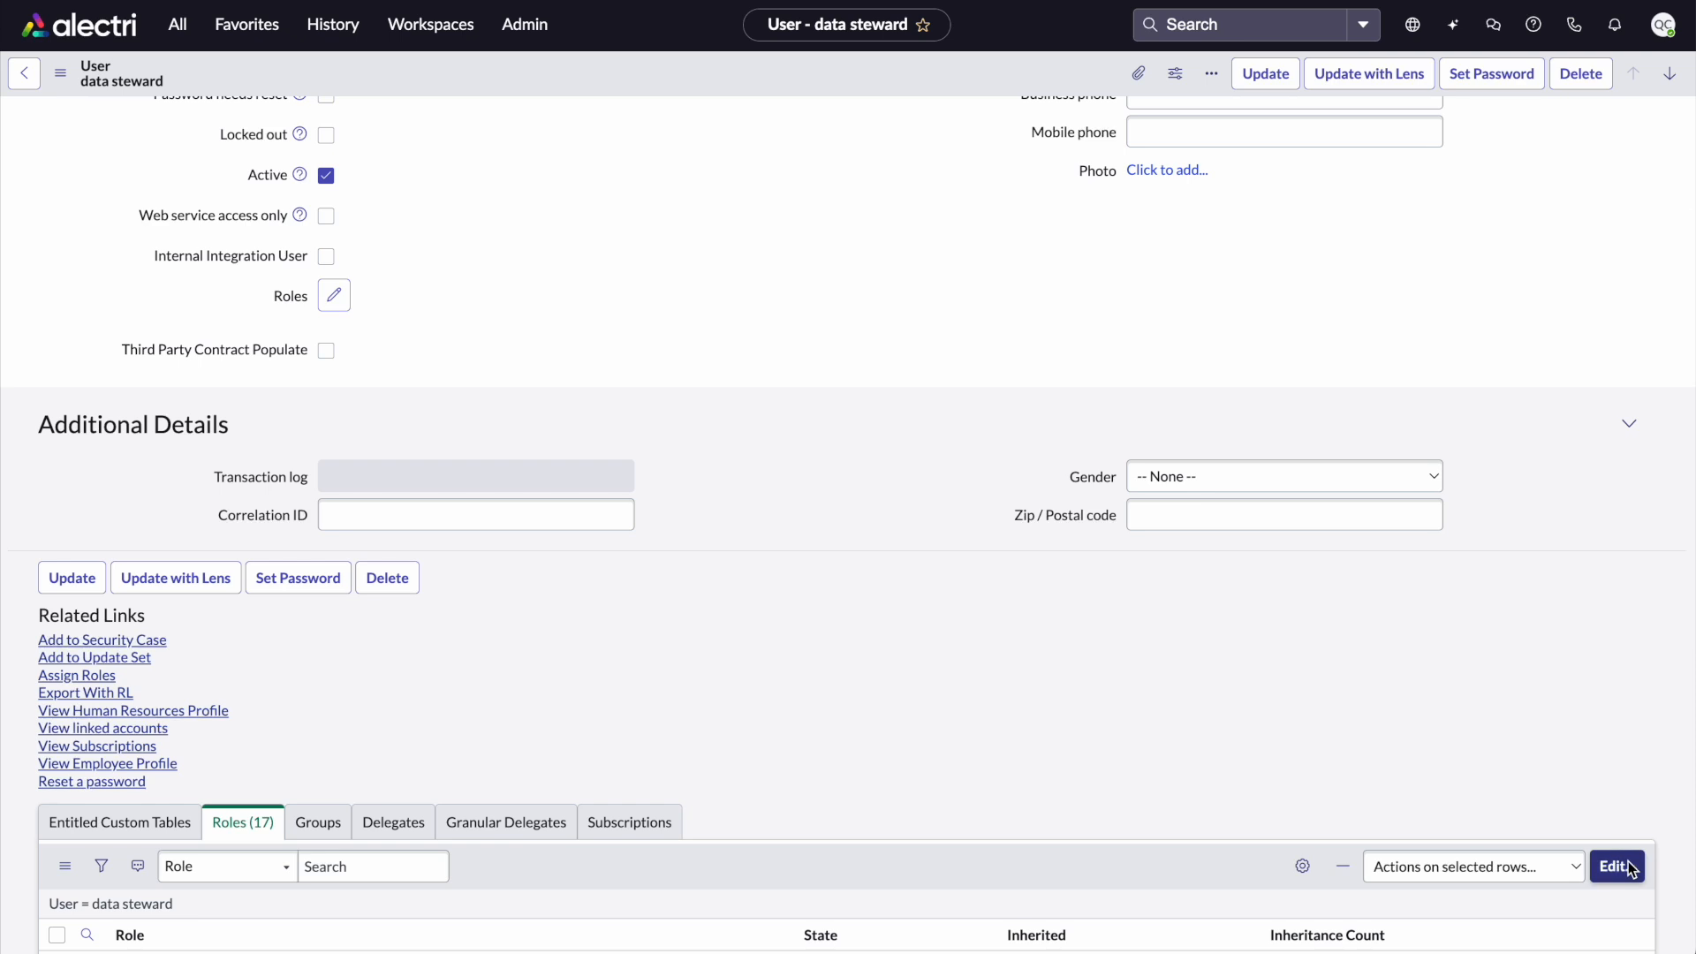
click(1631, 869)
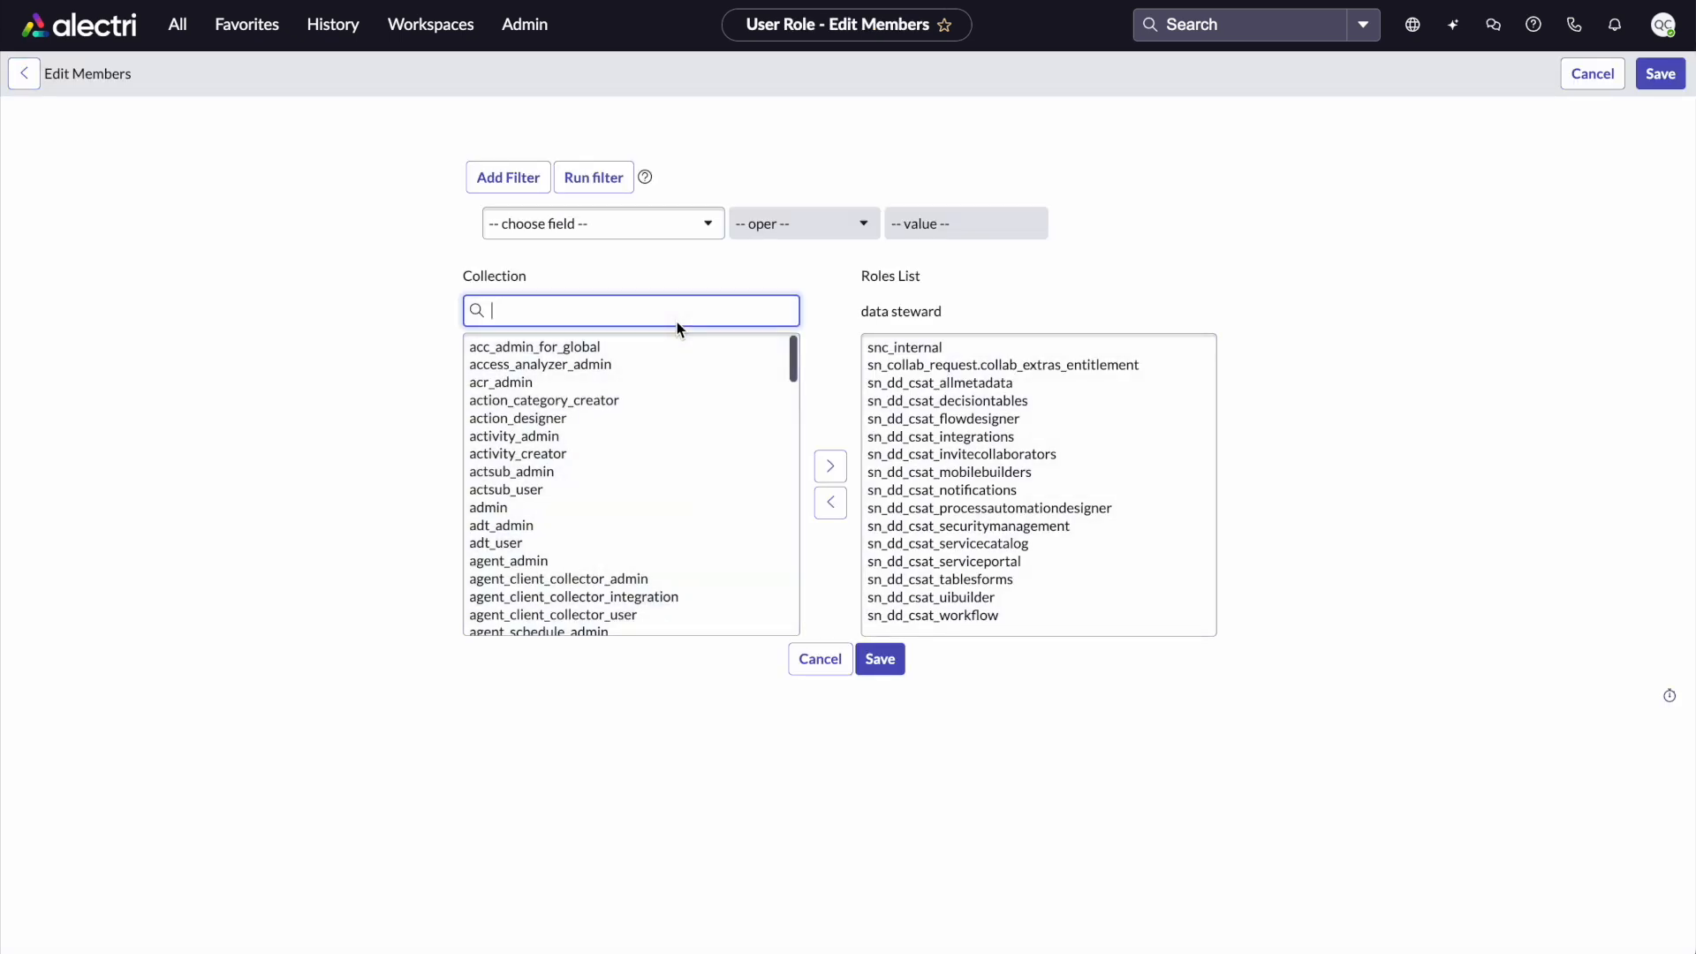
text(*dbx)
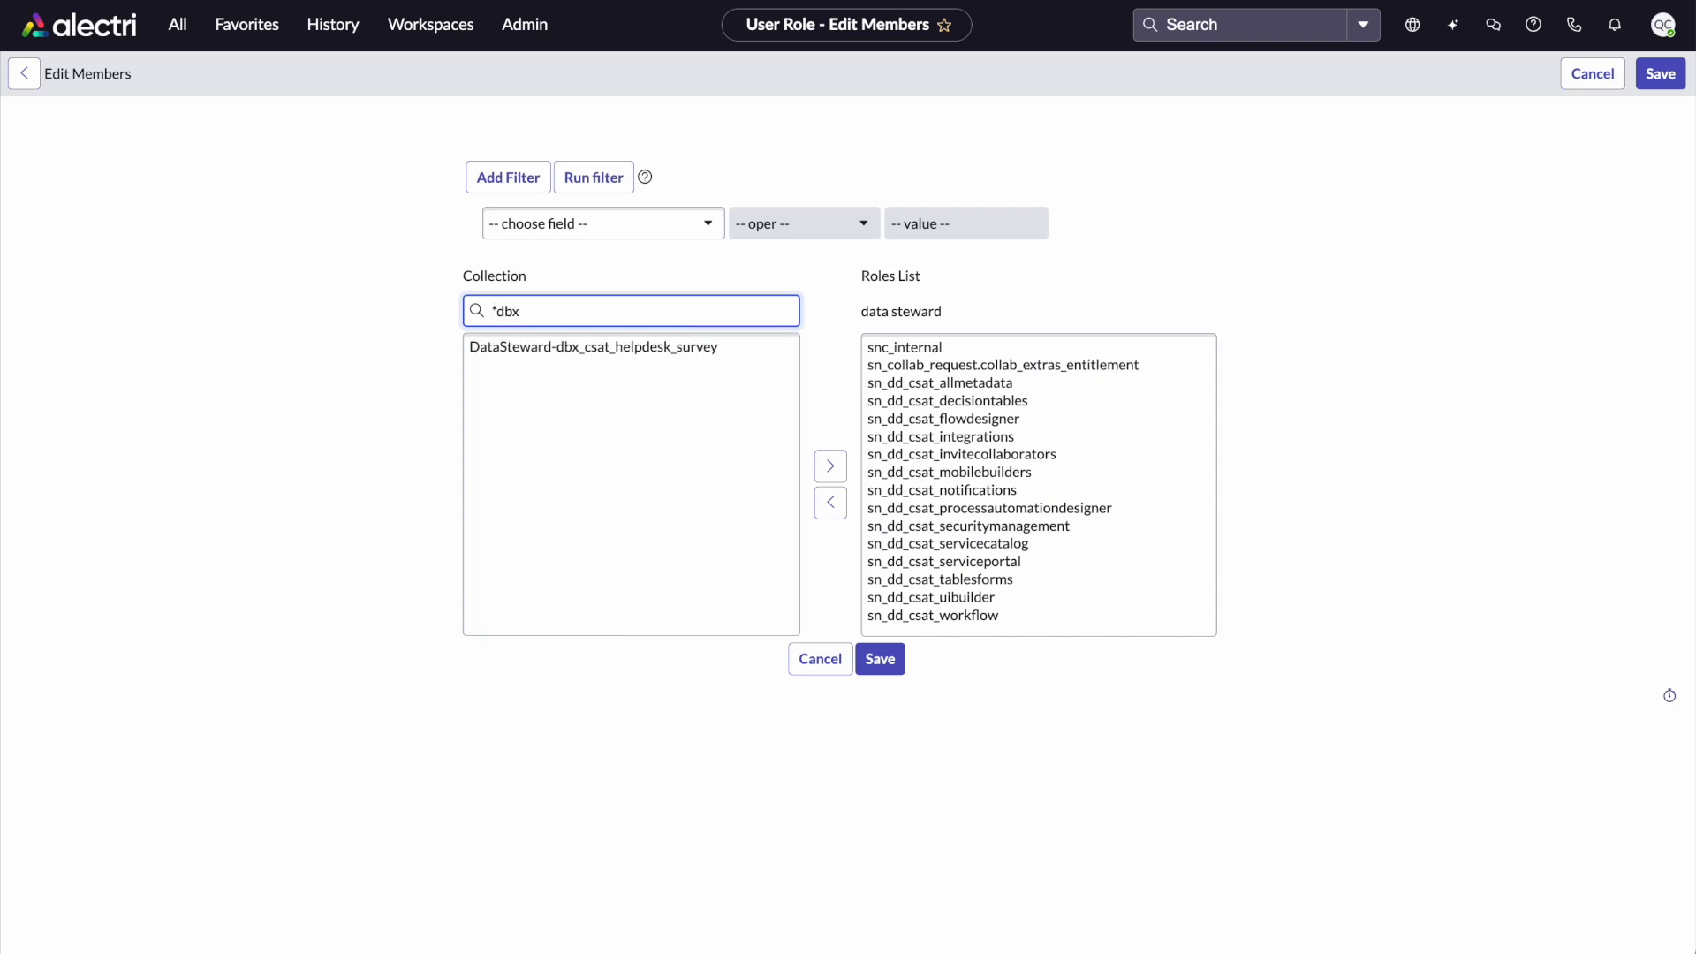
click(673, 346)
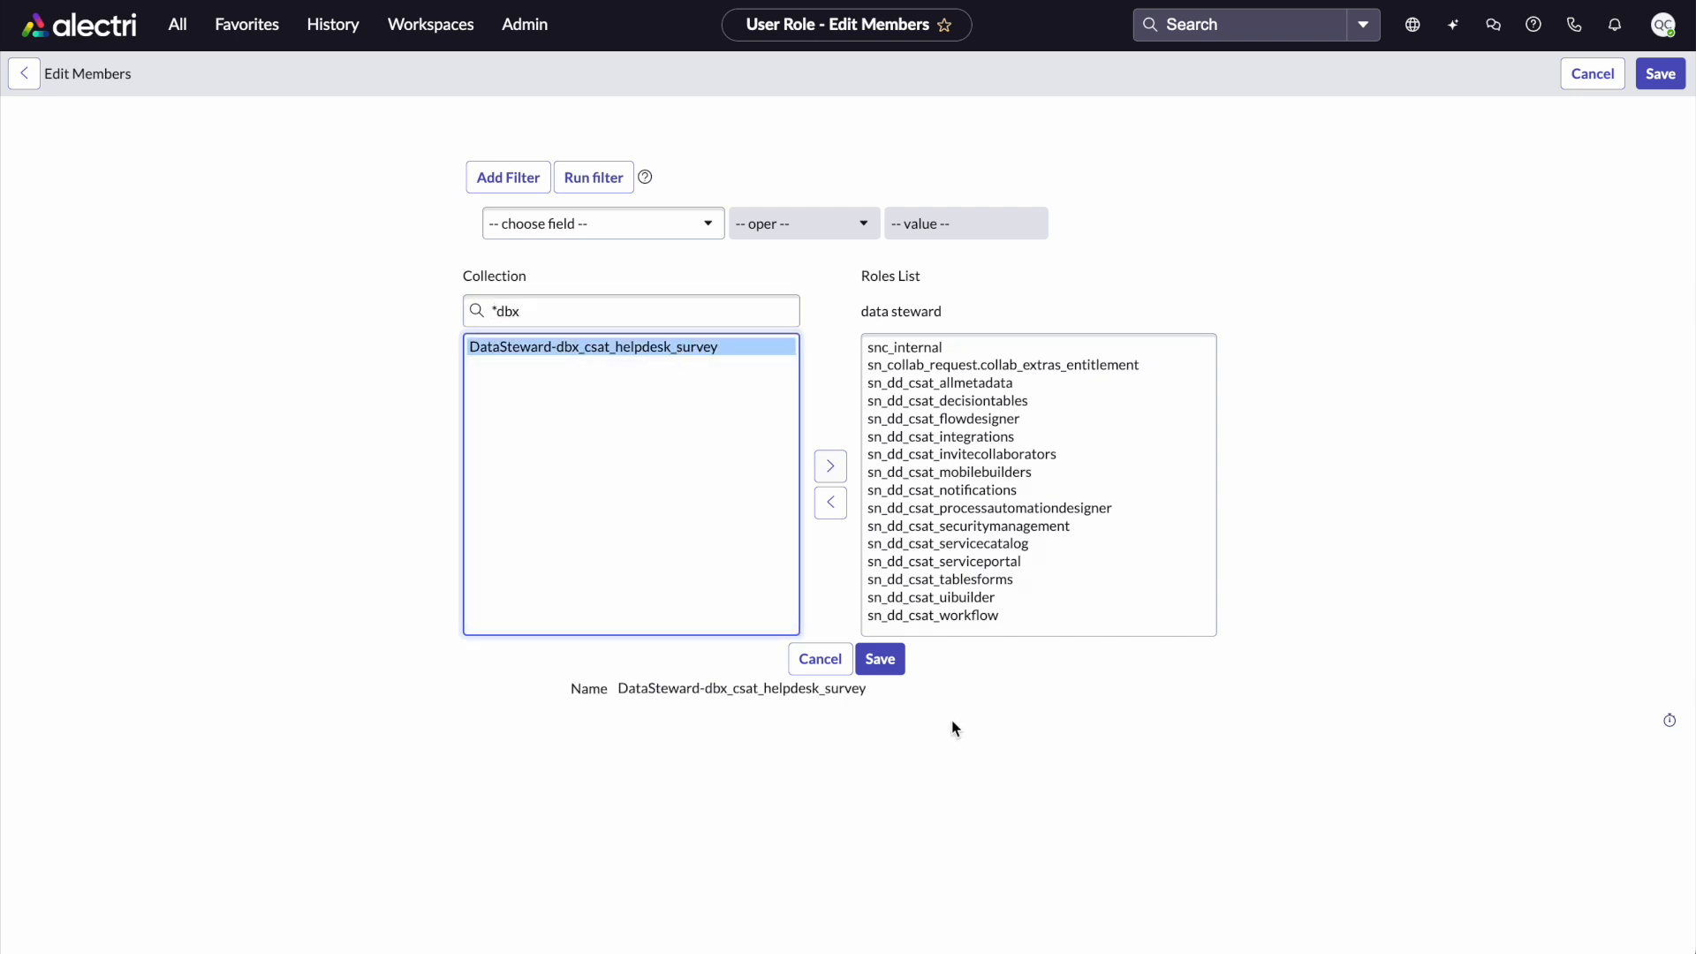
click(886, 659)
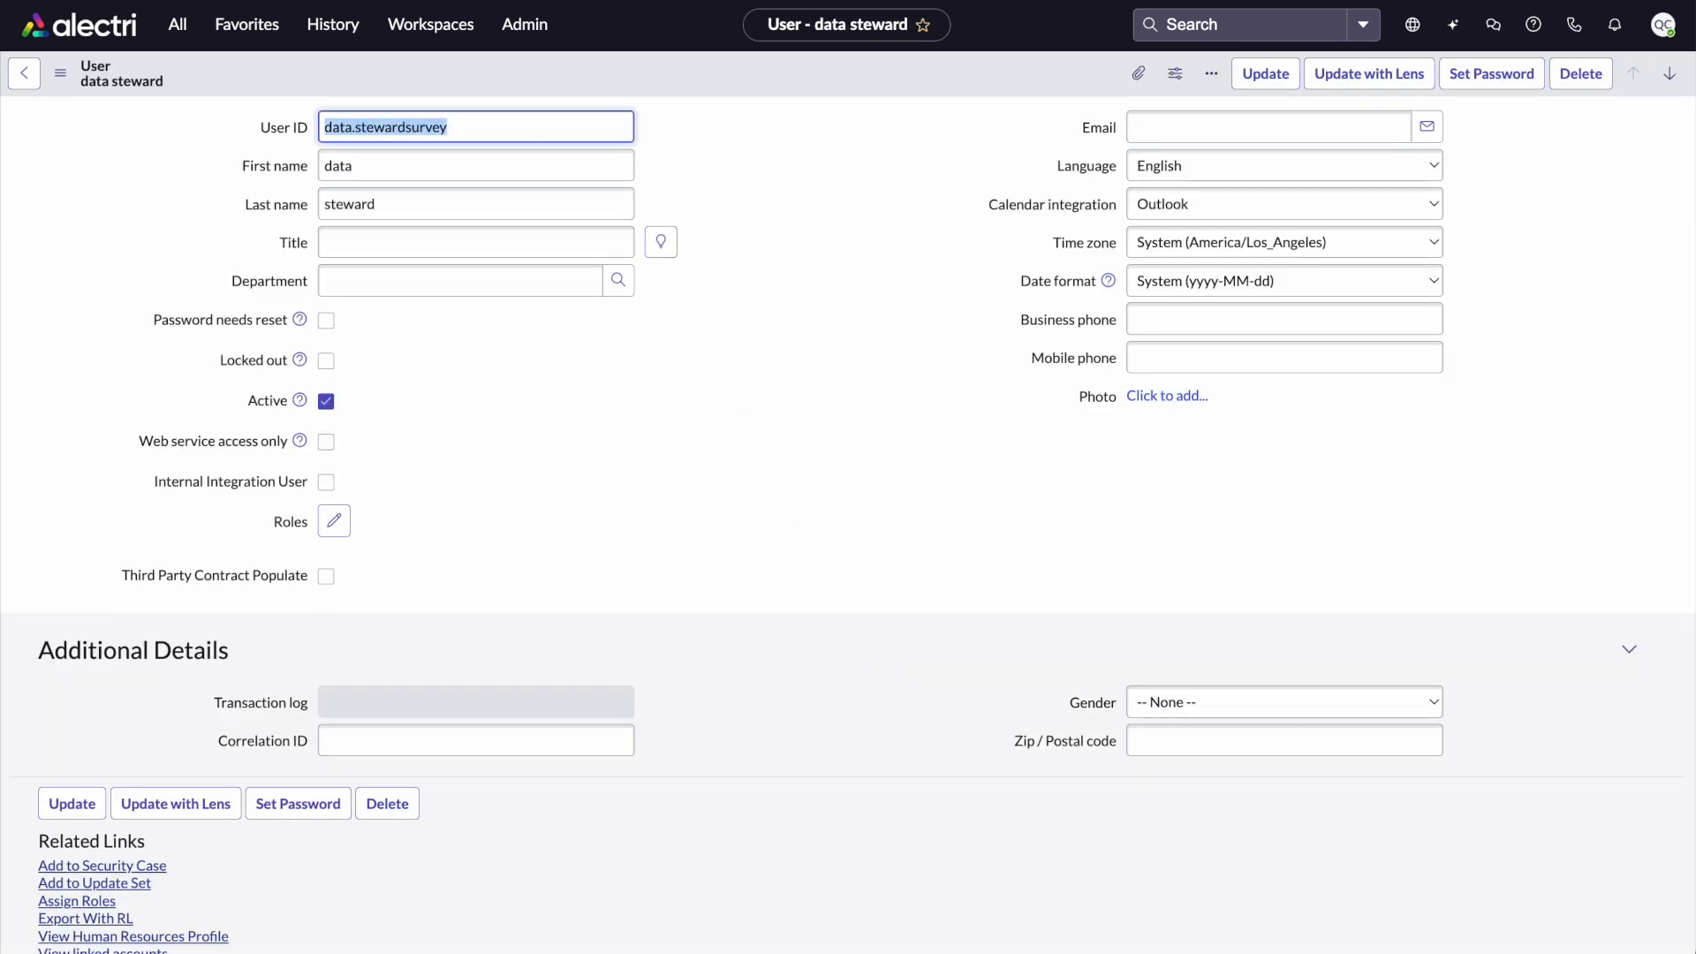
Impersonate the data steward user from the recent impersonations
click(1219, 0)
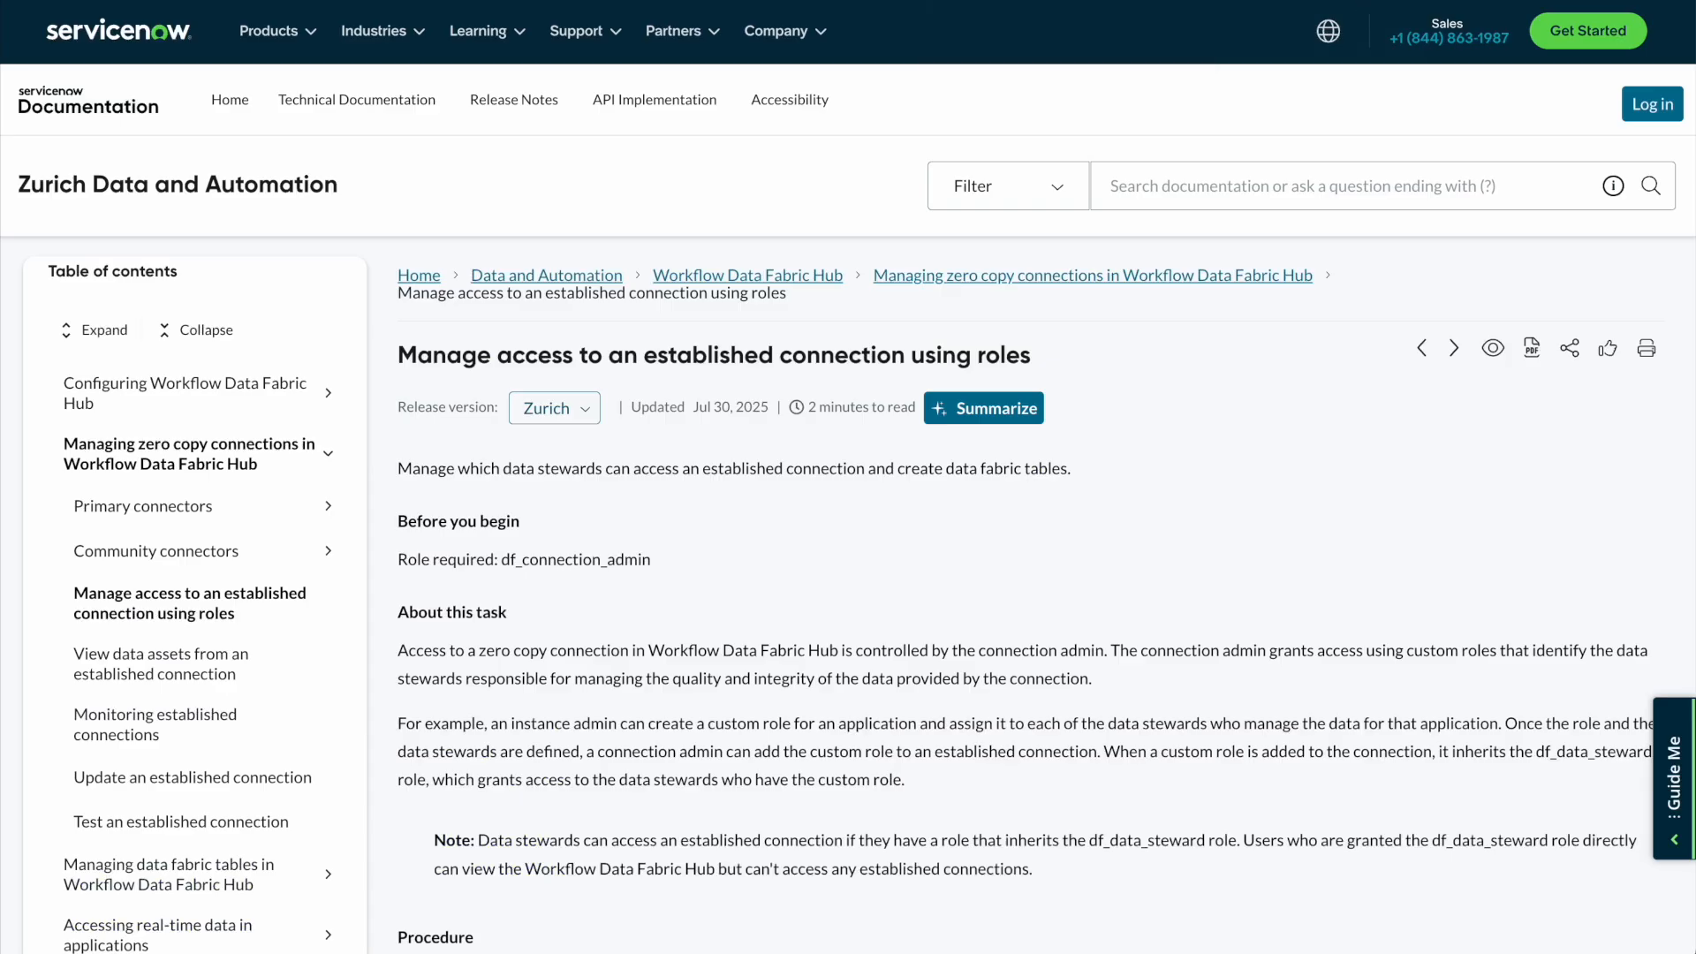
click(1258, 1)
click(1669, 29)
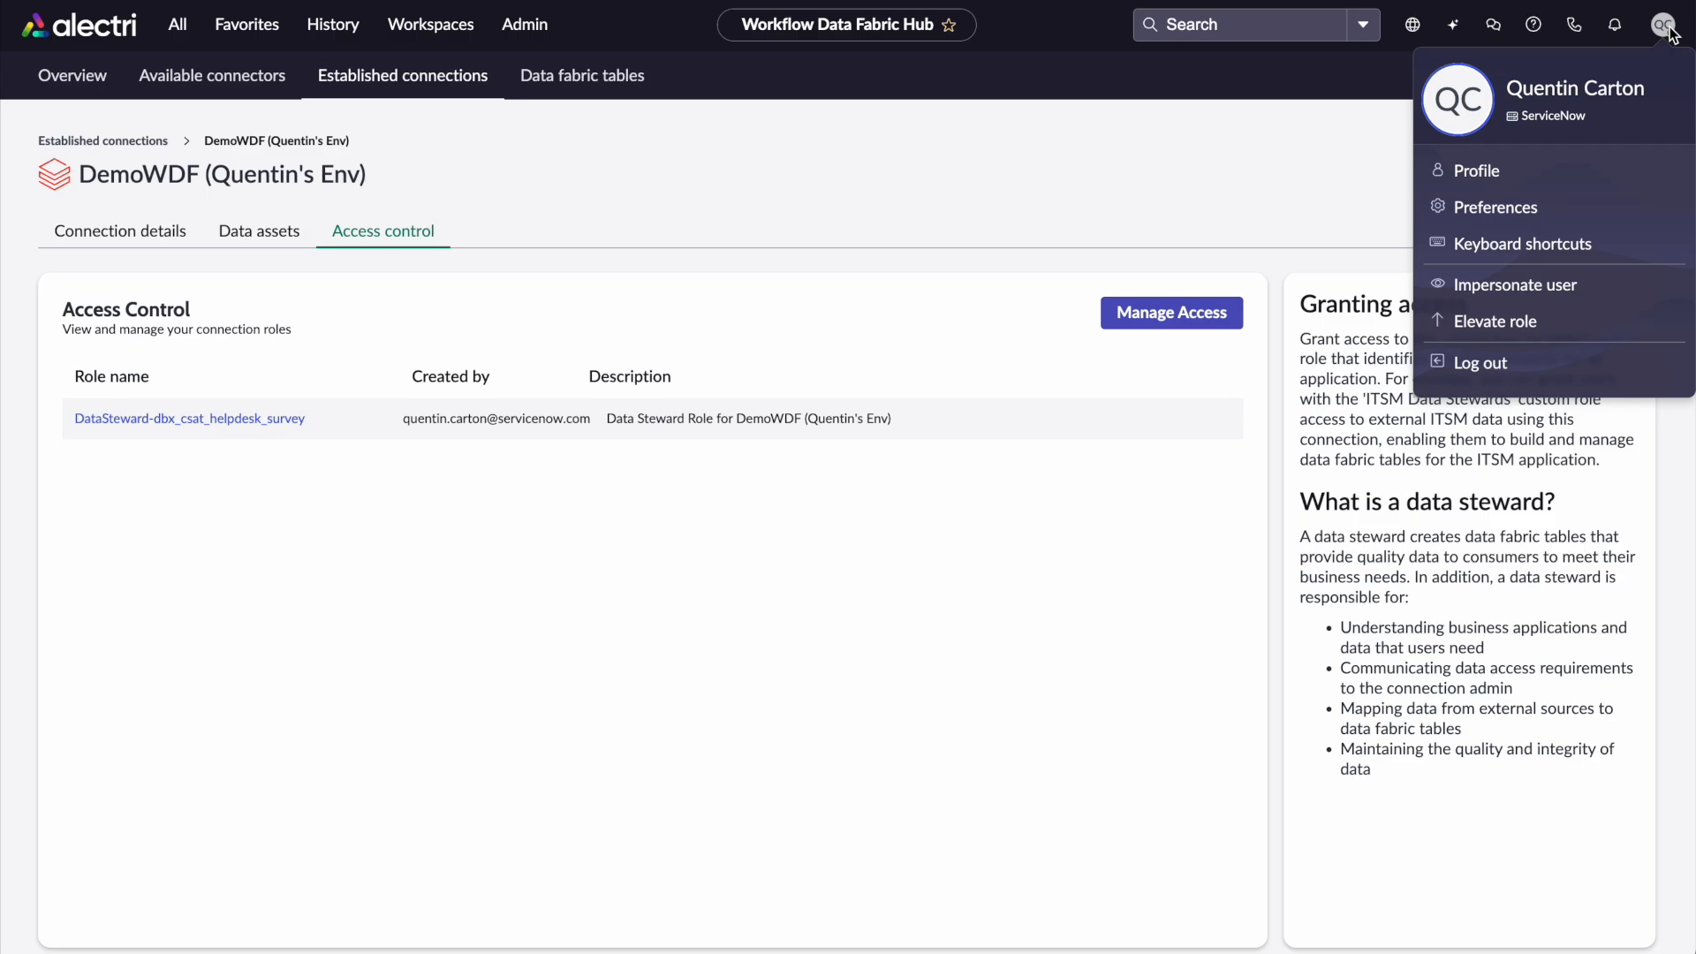
click(1561, 283)
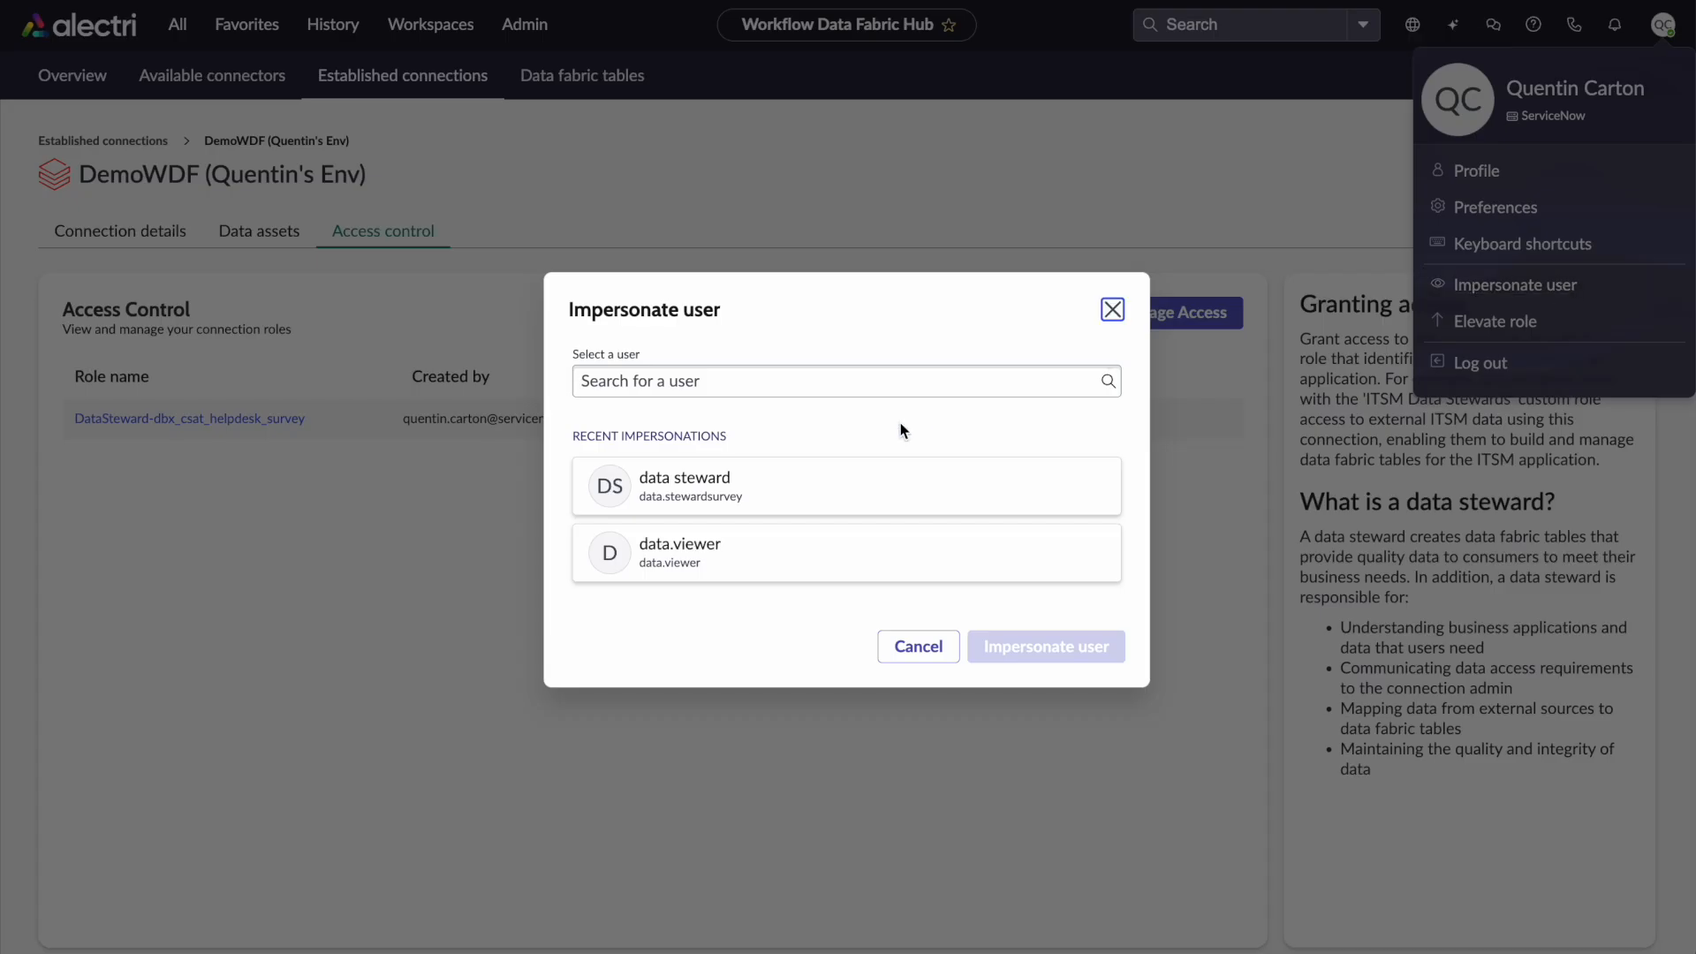
click(719, 481)
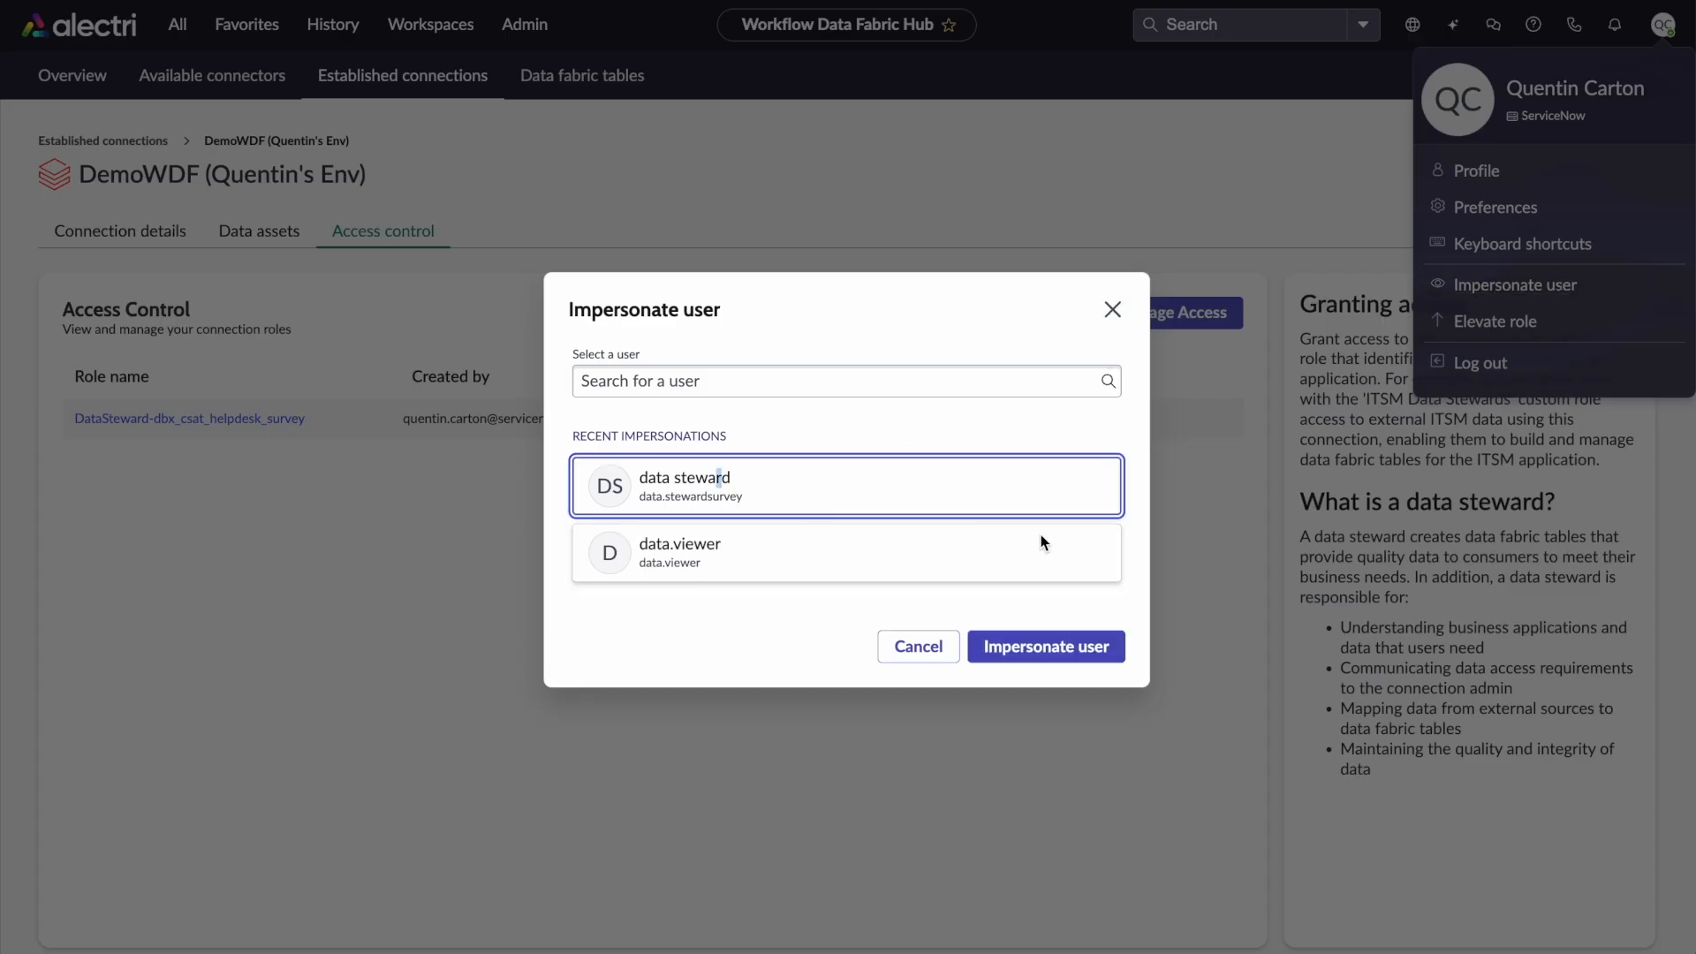
click(1057, 650)
click(880, 482)
click(976, 501)
click(1016, 639)
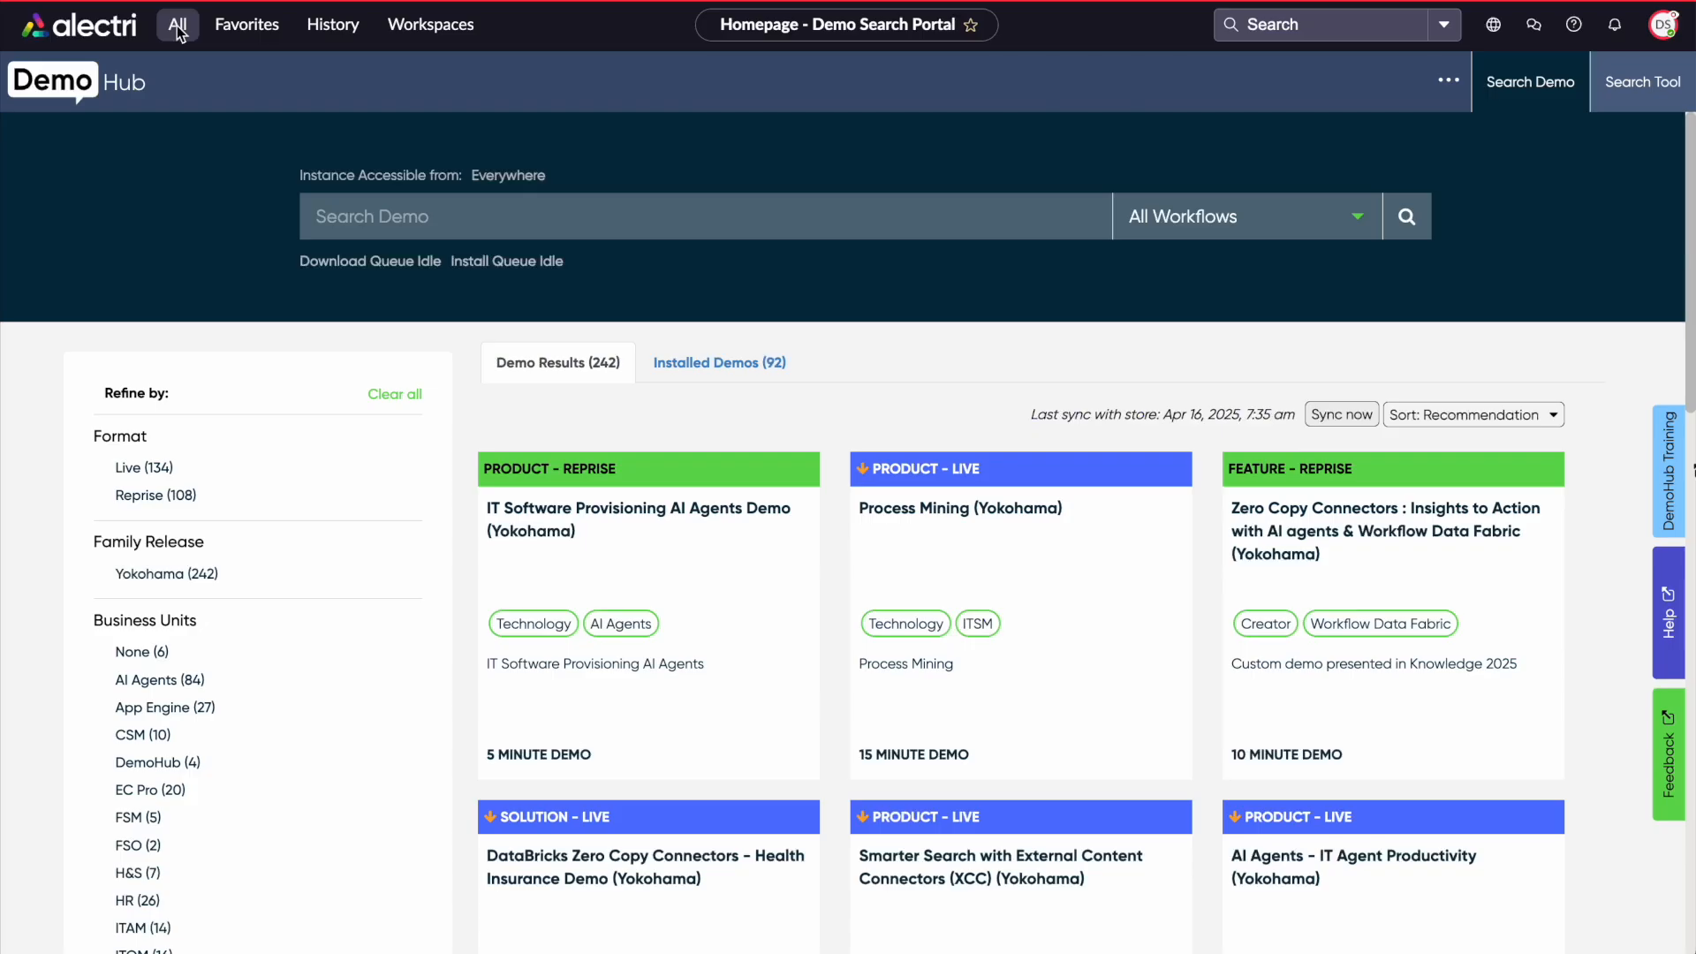
Search the application navigator for workflow data
click(177, 24)
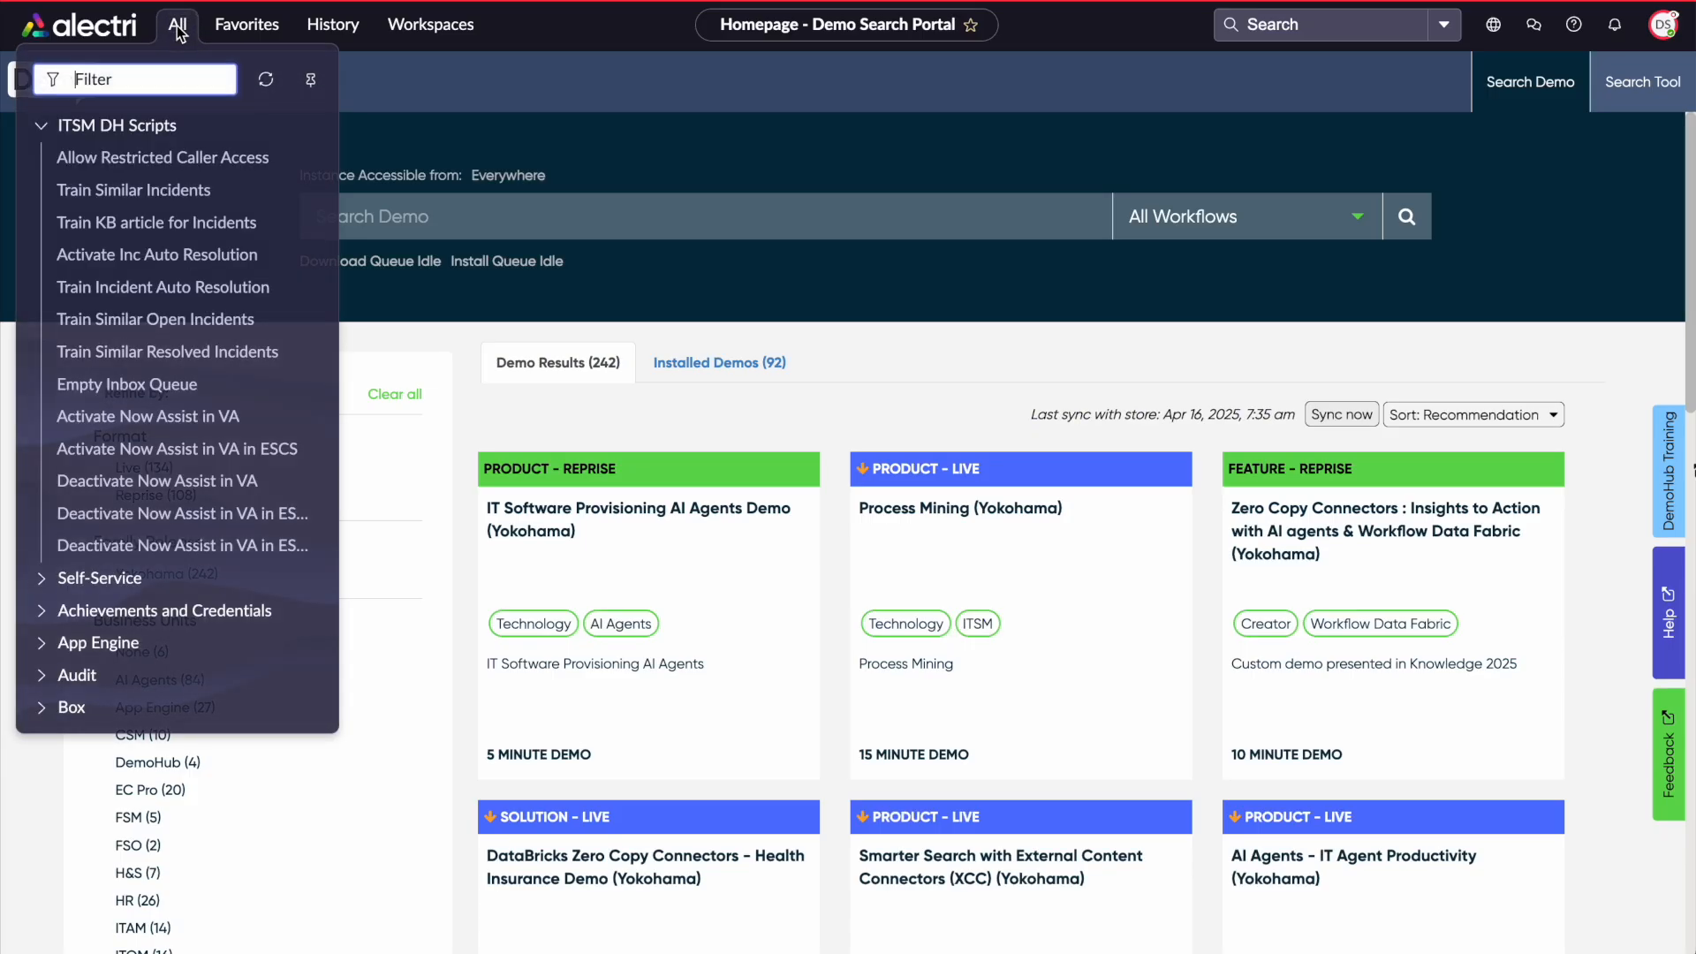
text(workflow da)
key(BackSpace)
key(BackSpace)
key(BackSpace)
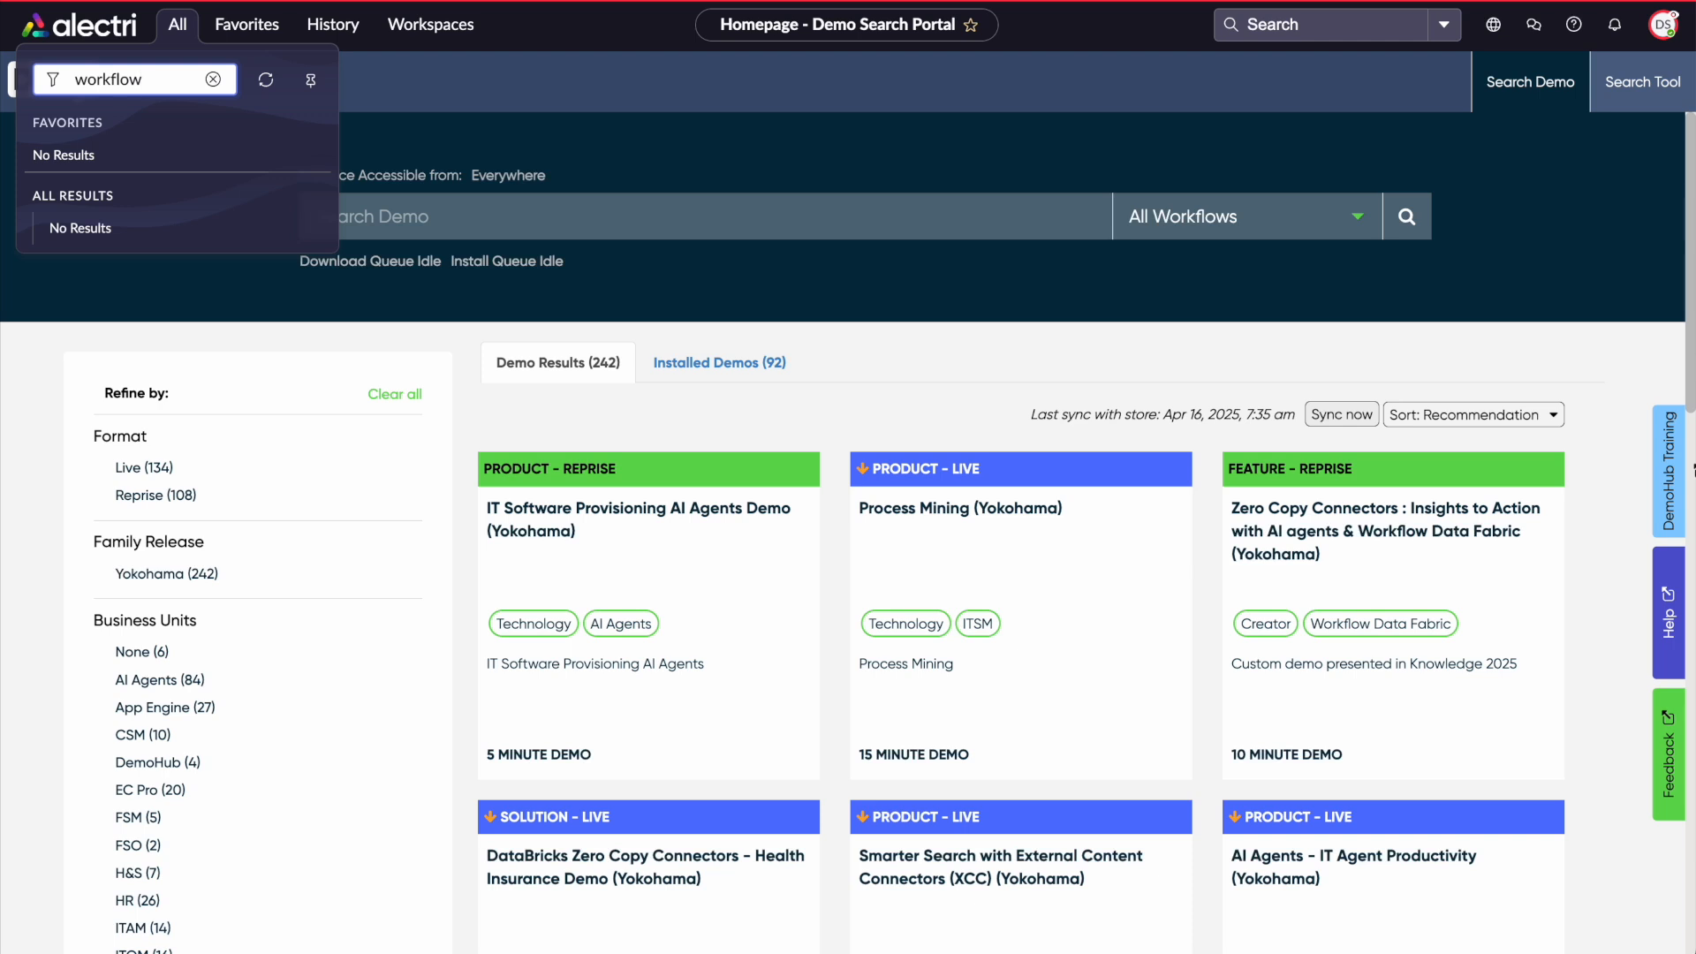
key(BackSpace)
key(BackSpace)
key(BackSpace)
key(BackSpace)
key(BackSpace)
key(BackSpace)
key(BackSpace)
key(BackSpace)
text(wo)
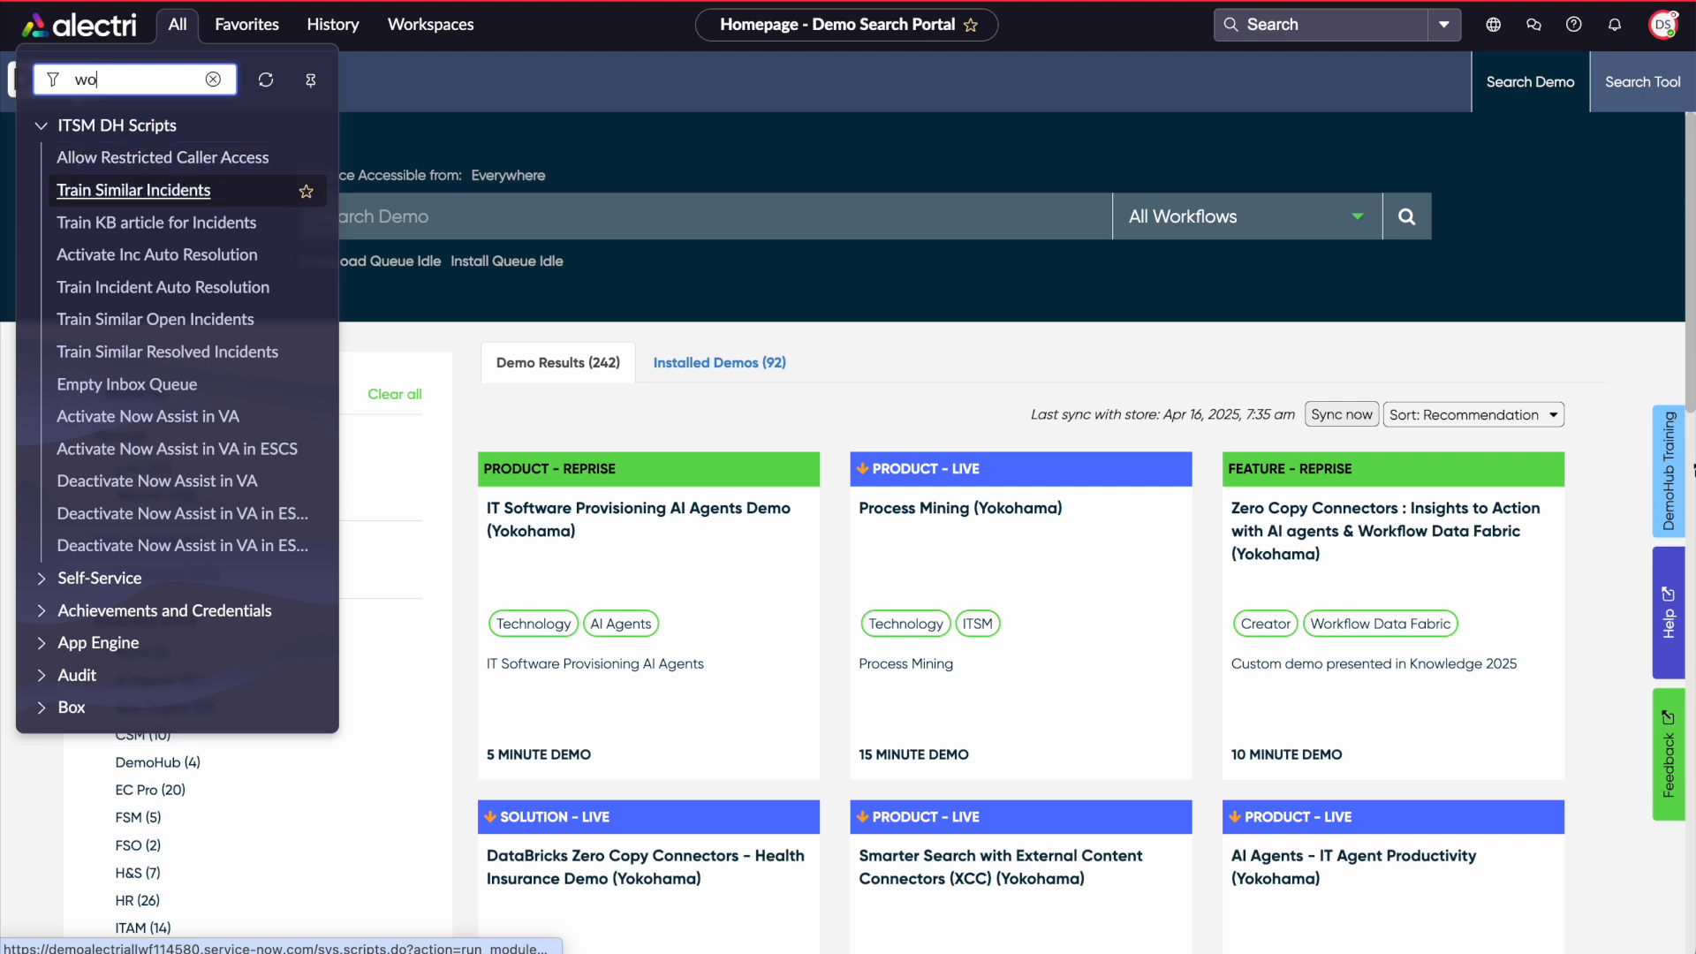
text(rkflow data)
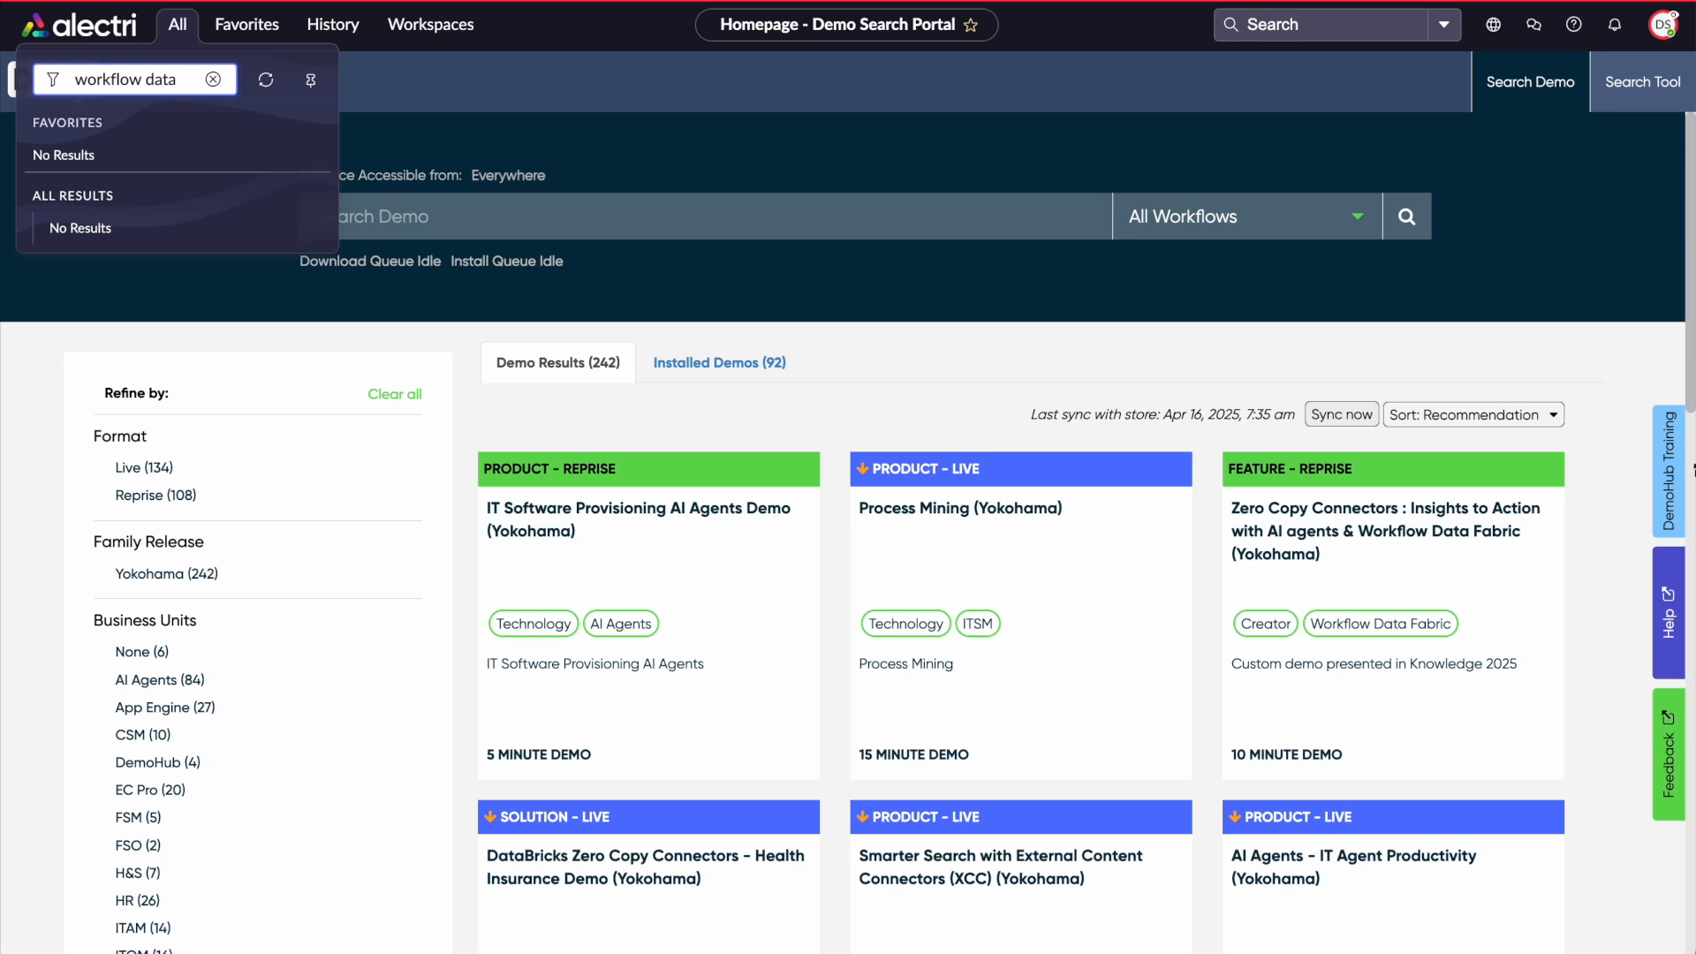
End the impersonation of the data steward user
click(1665, 25)
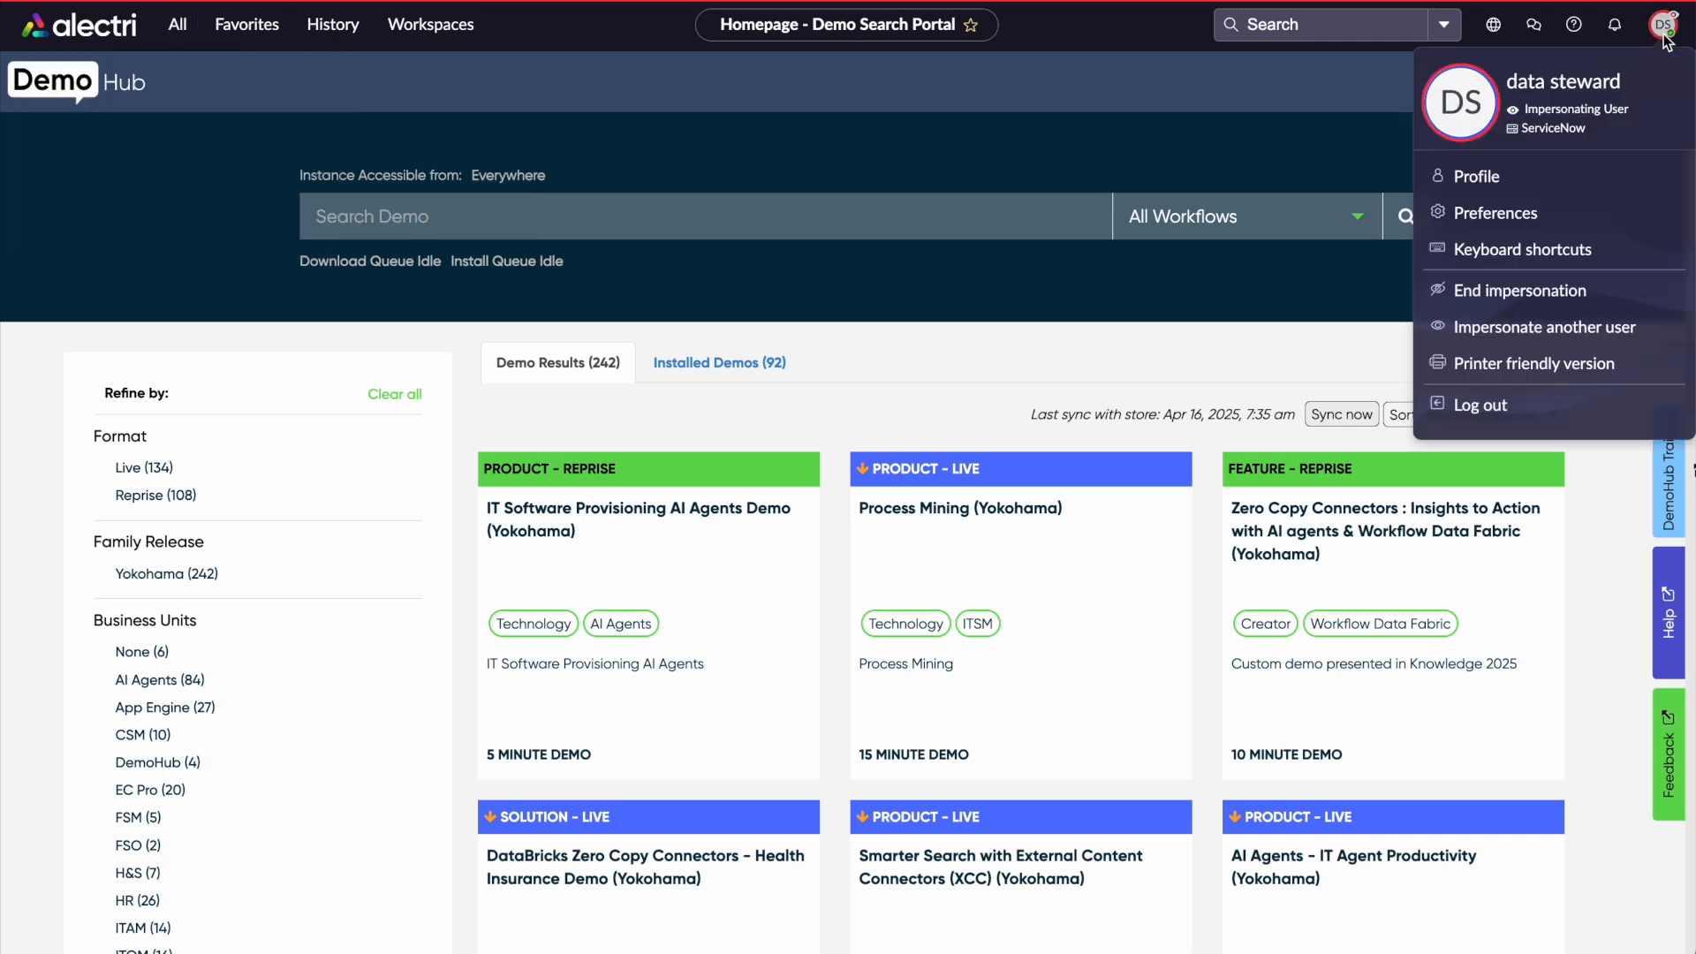
click(1511, 291)
click(181, 27)
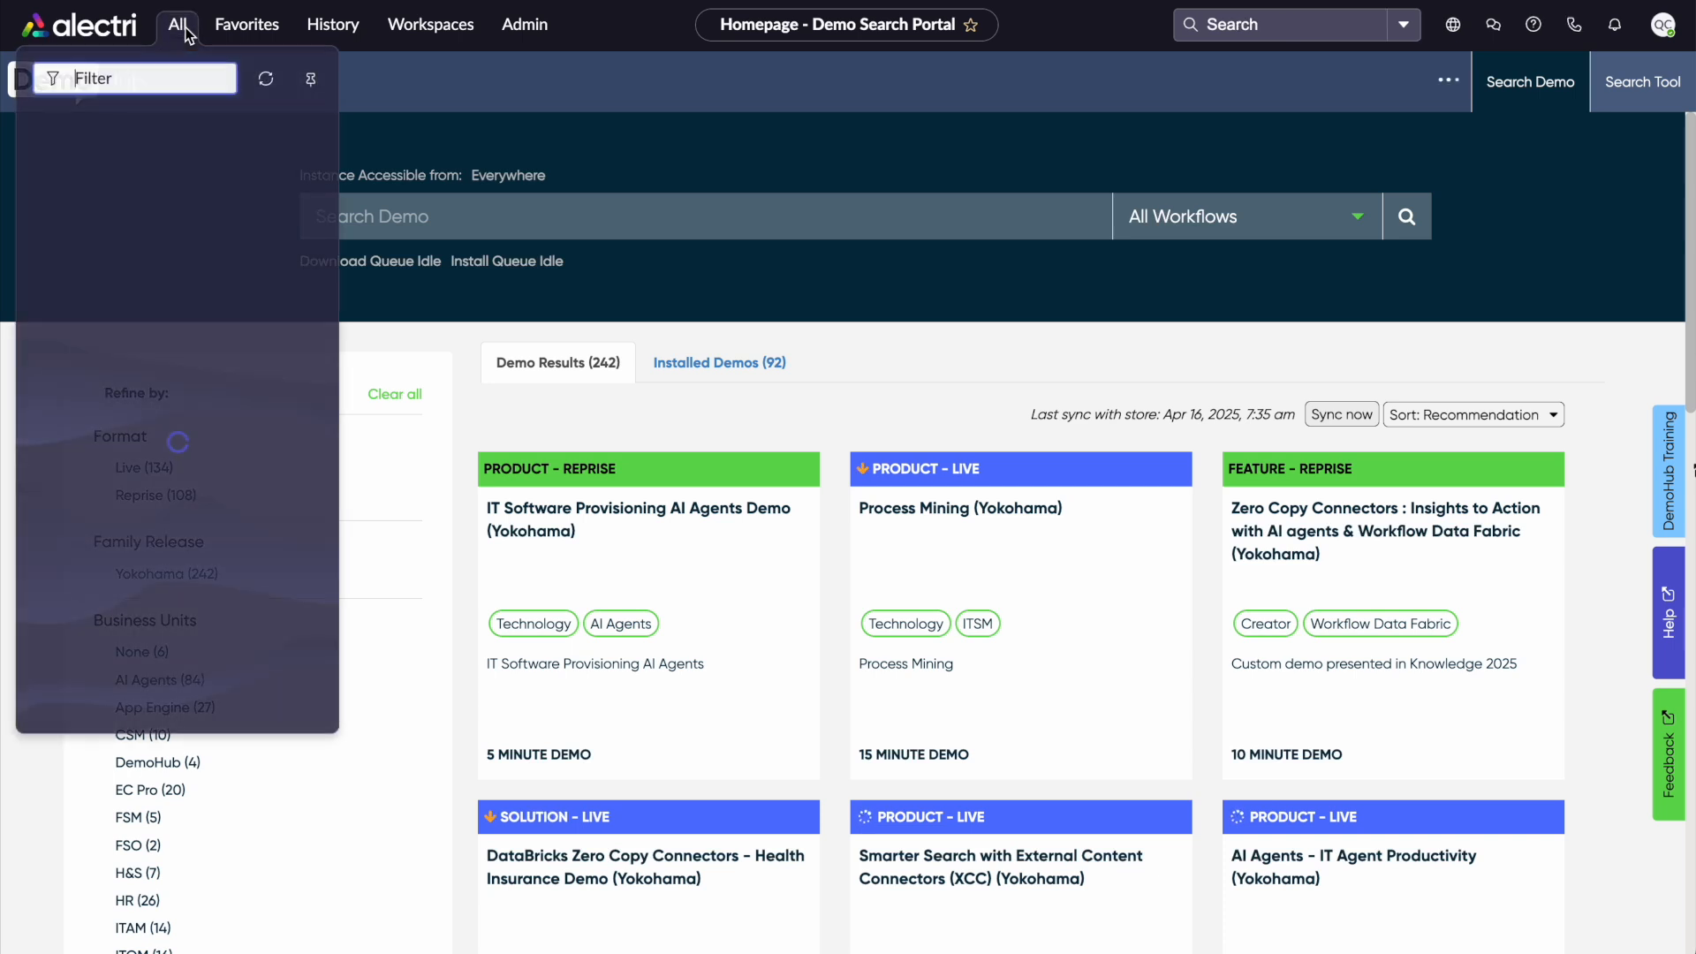
click(188, 36)
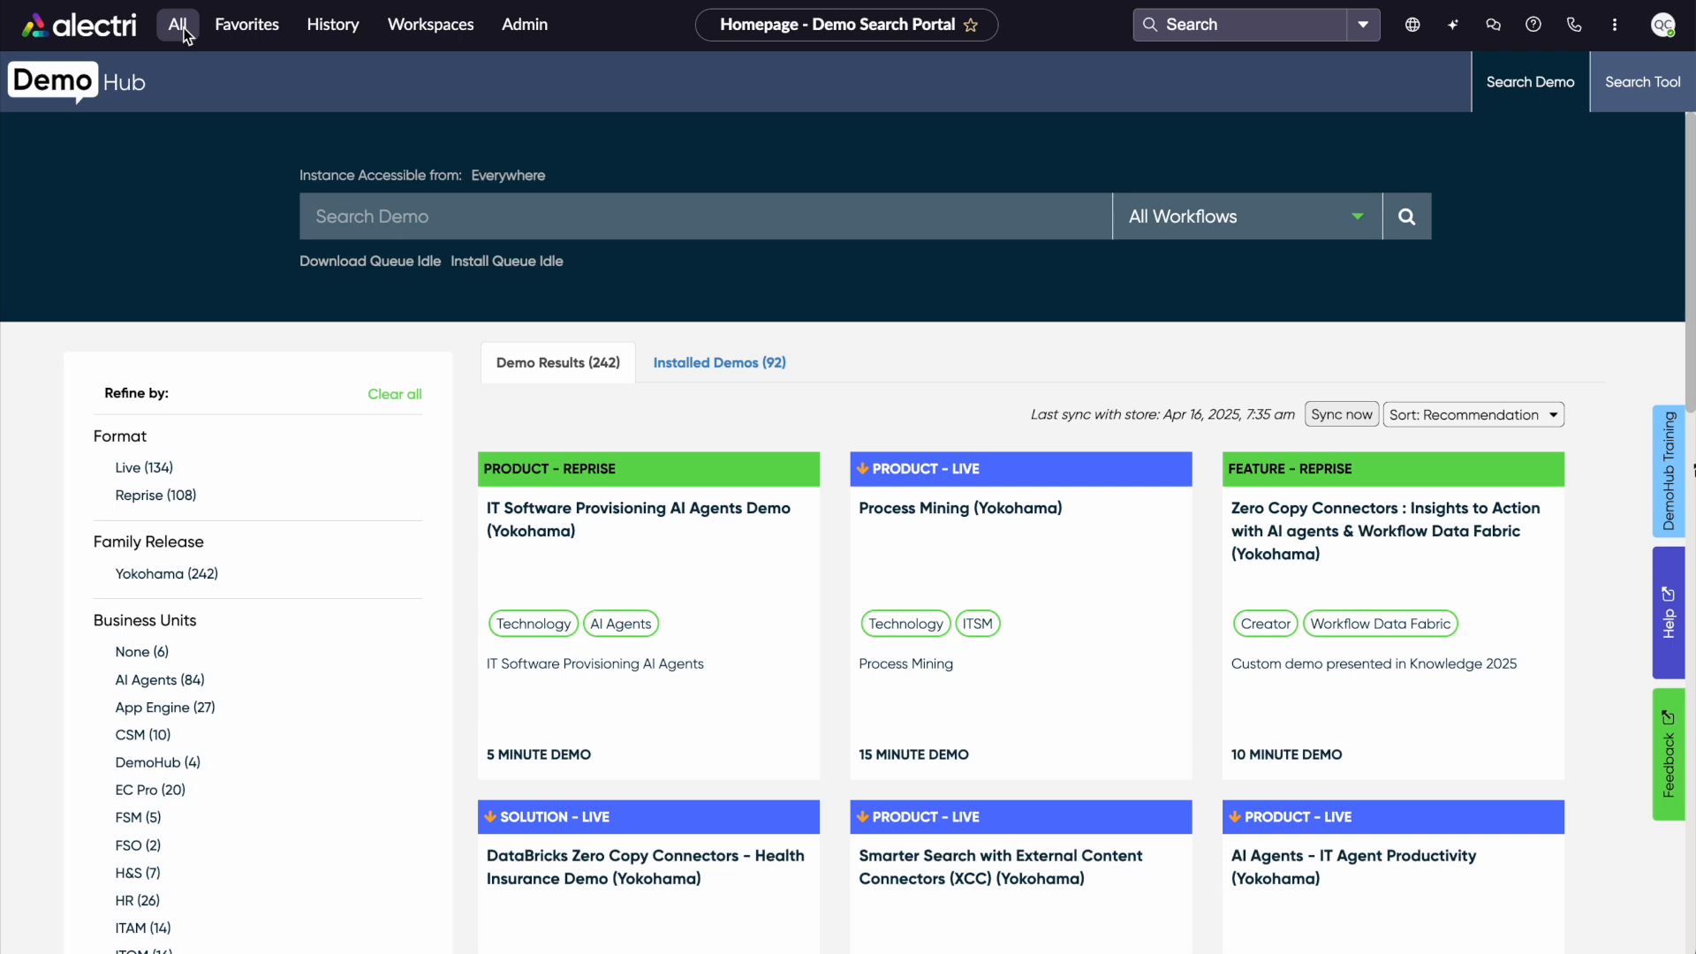
Open the users table by entering sys_user.list in the navigator filter
click(181, 25)
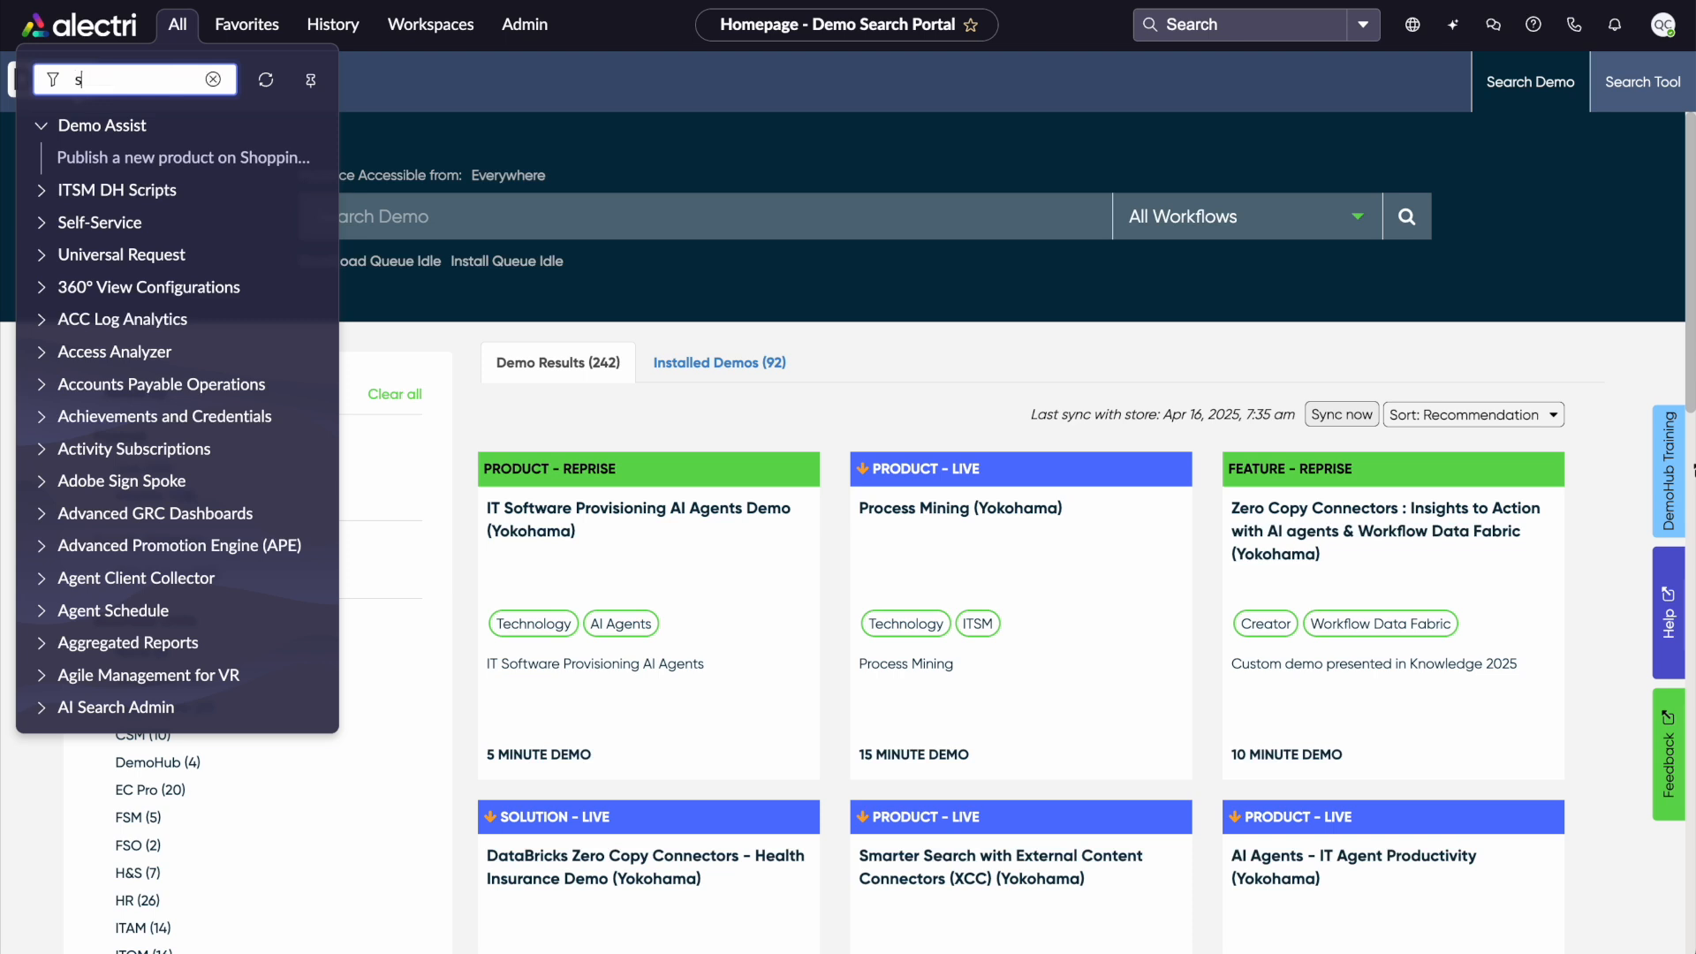
text(sys_user.)
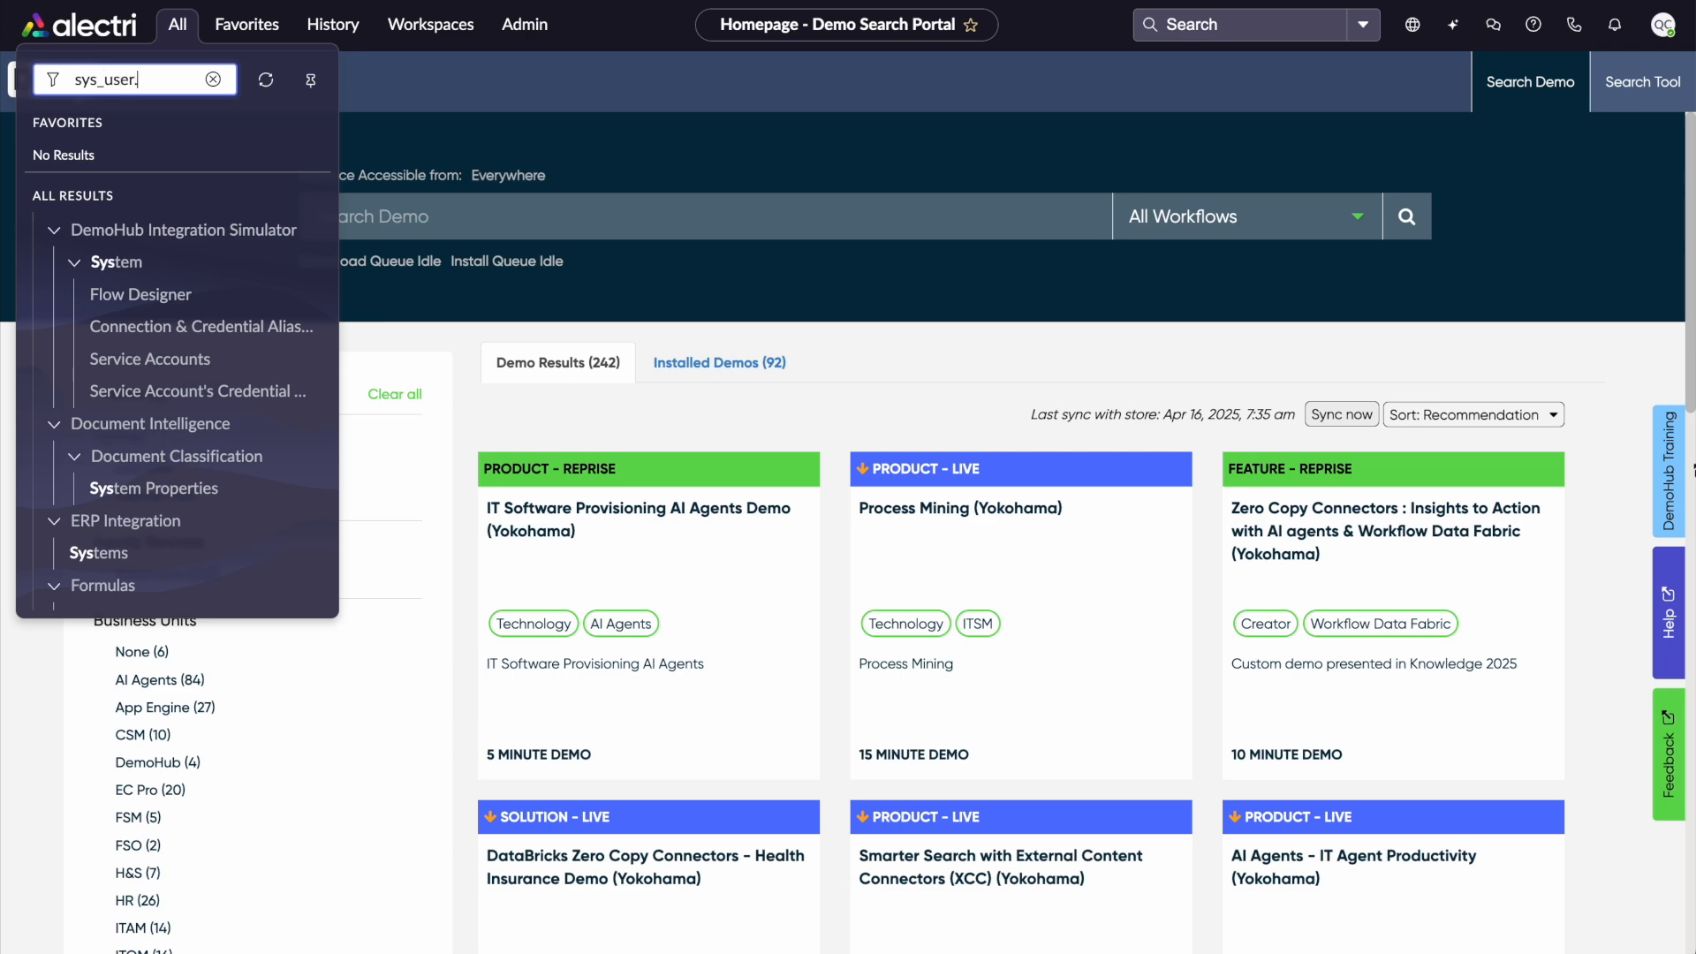
text(list)
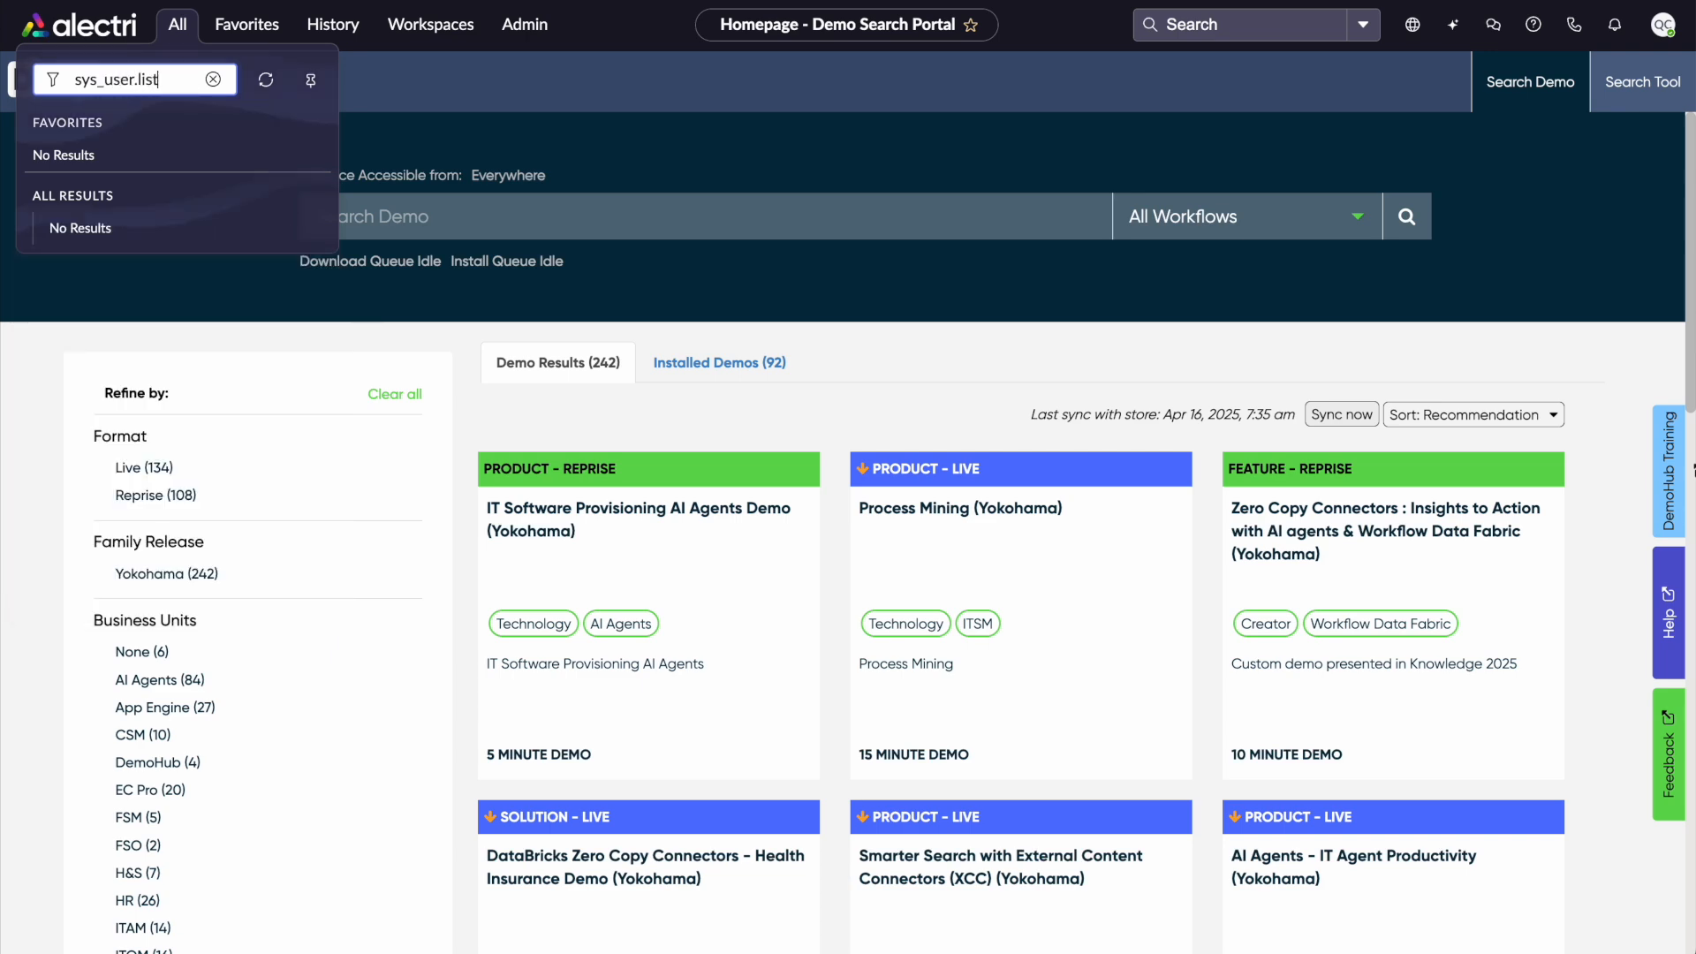
key(Return)
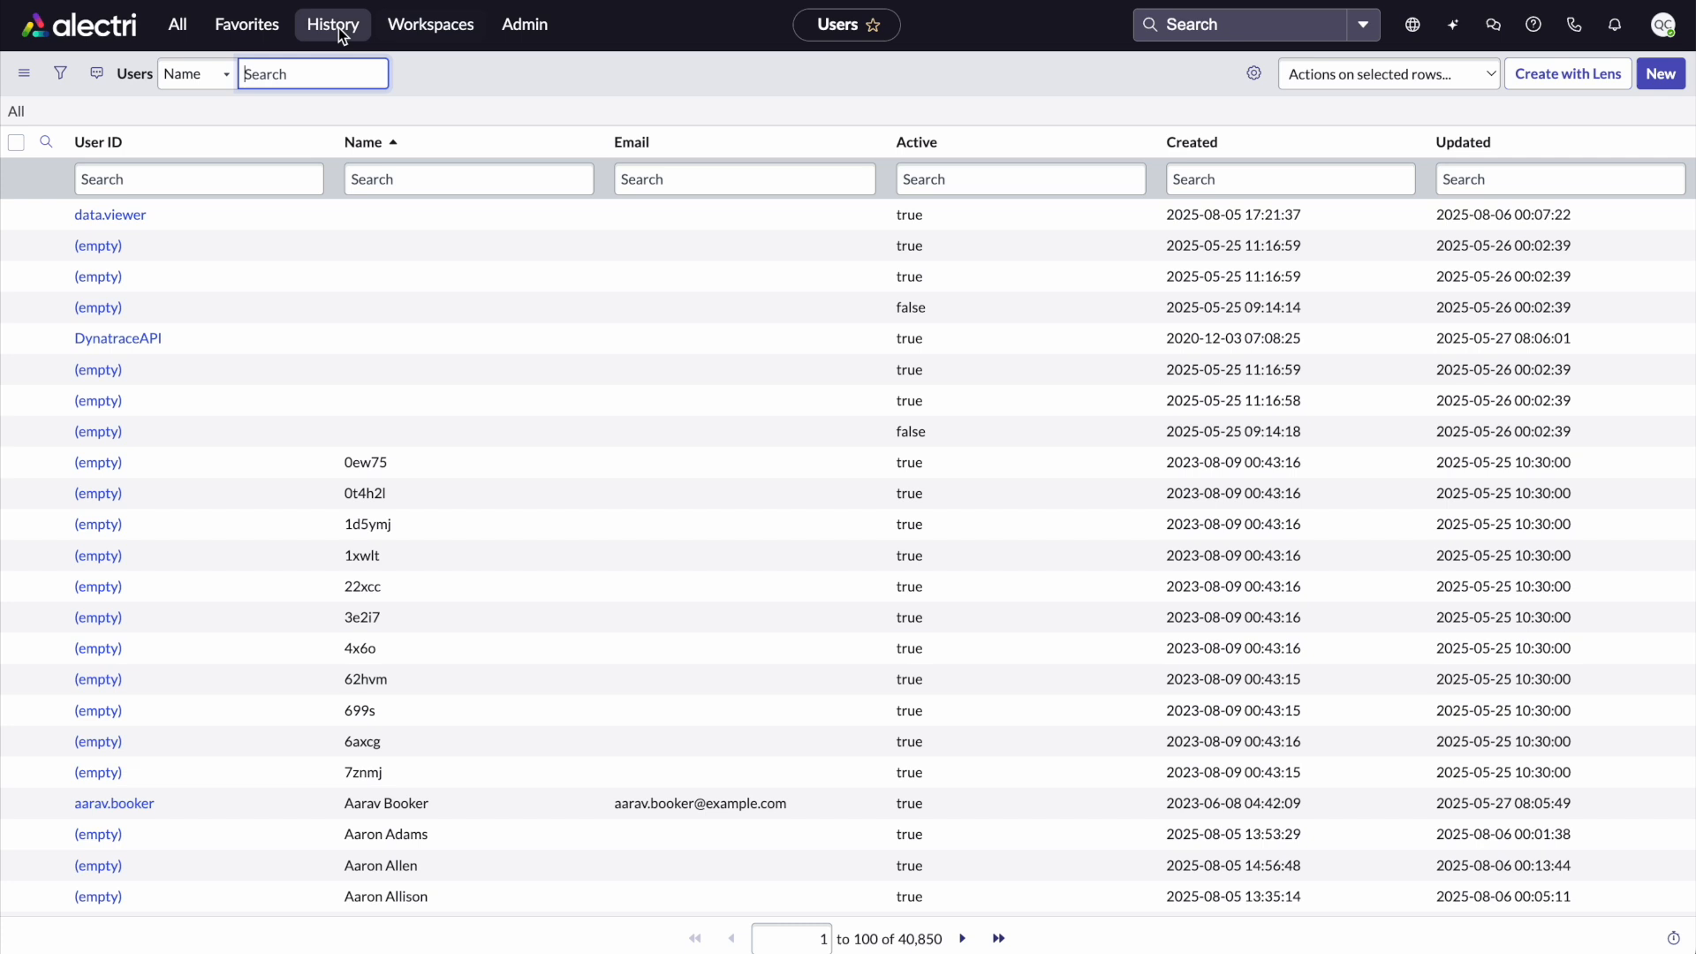
Open the data steward user record from the users list filtered by name data
text(da)
key(BackSpace)
key(BackSpace)
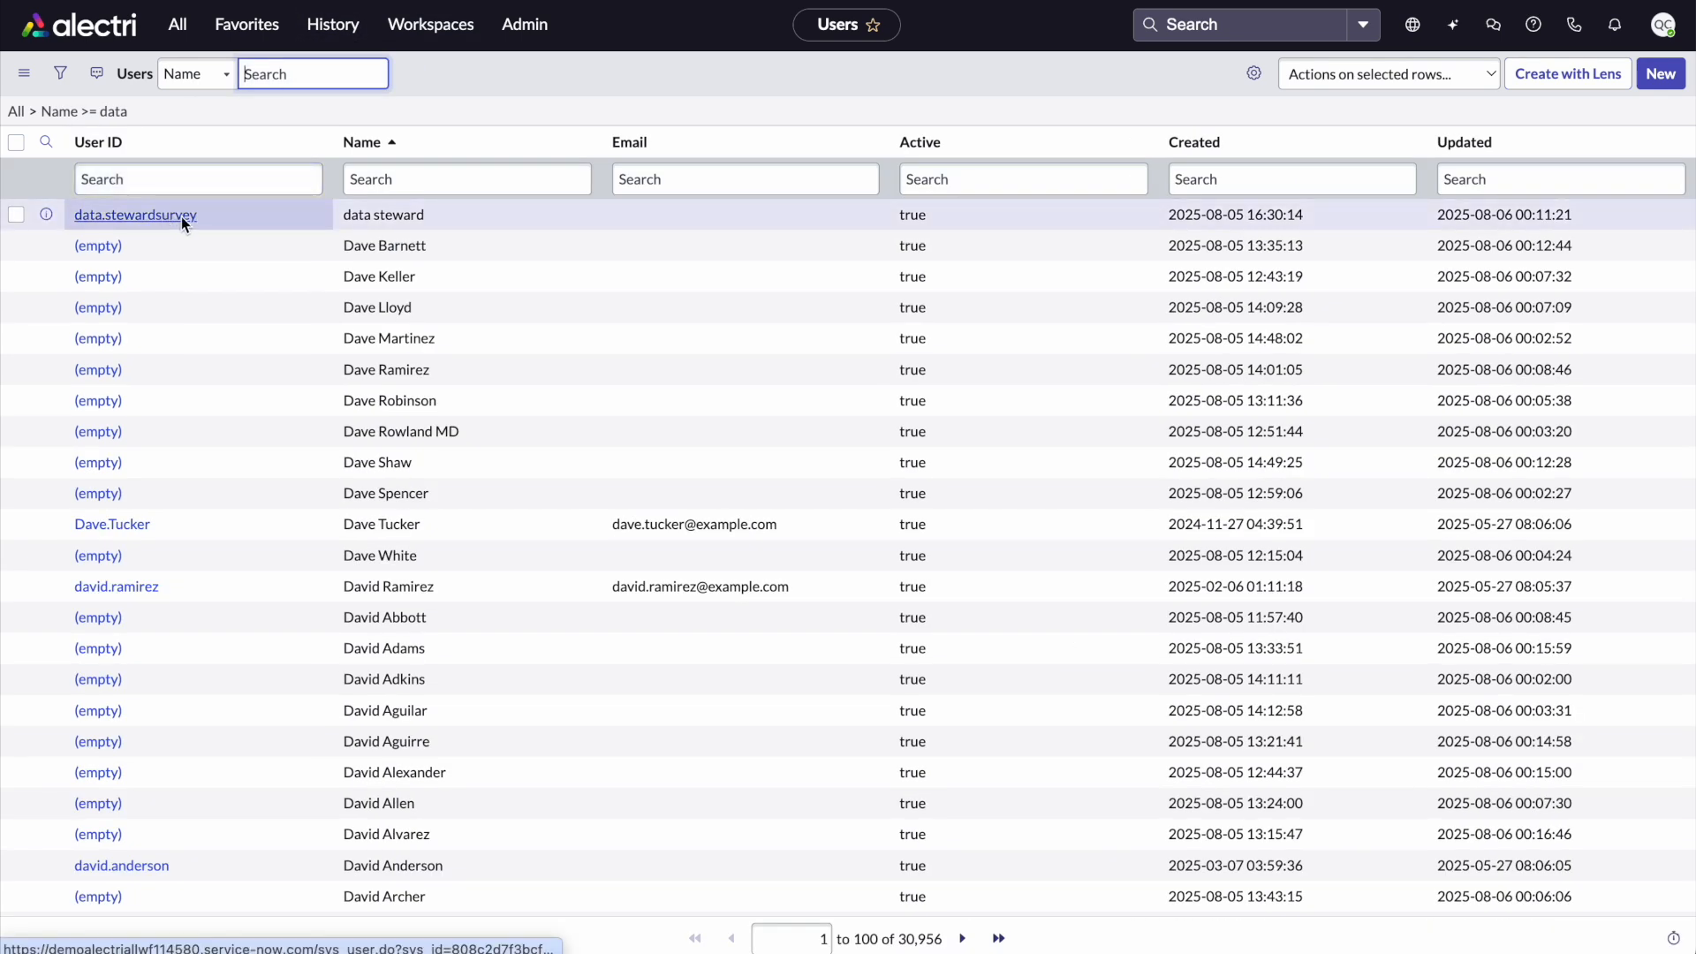
click(170, 217)
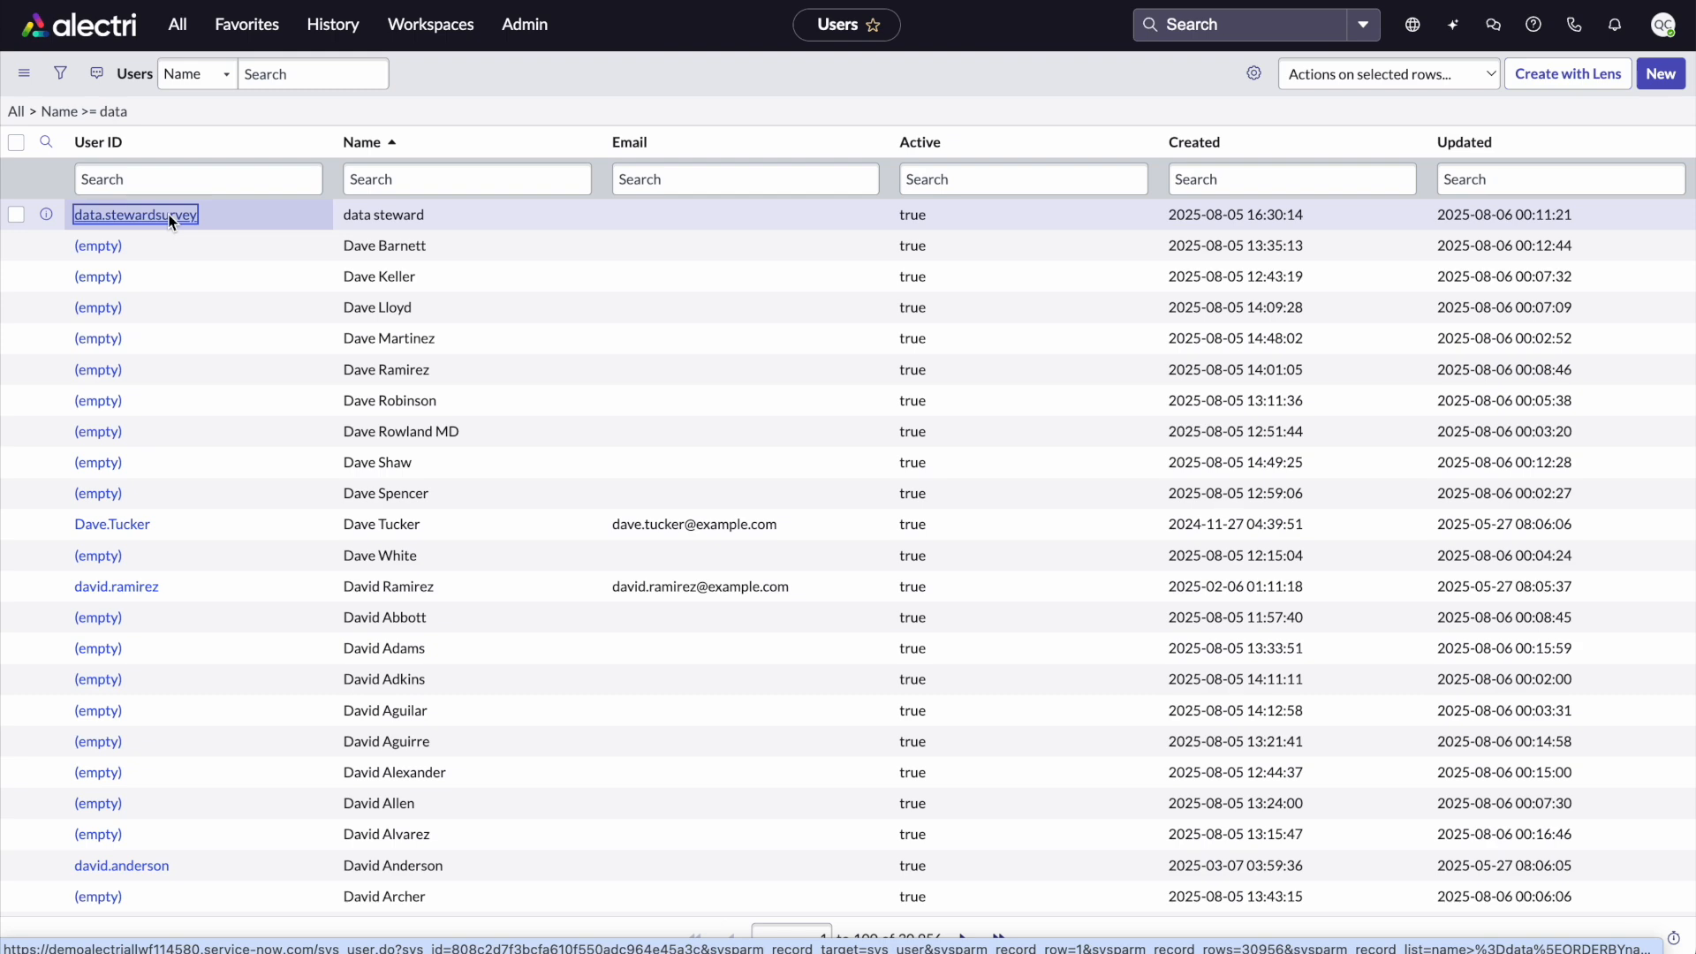
scroll(141, 218, down, 9)
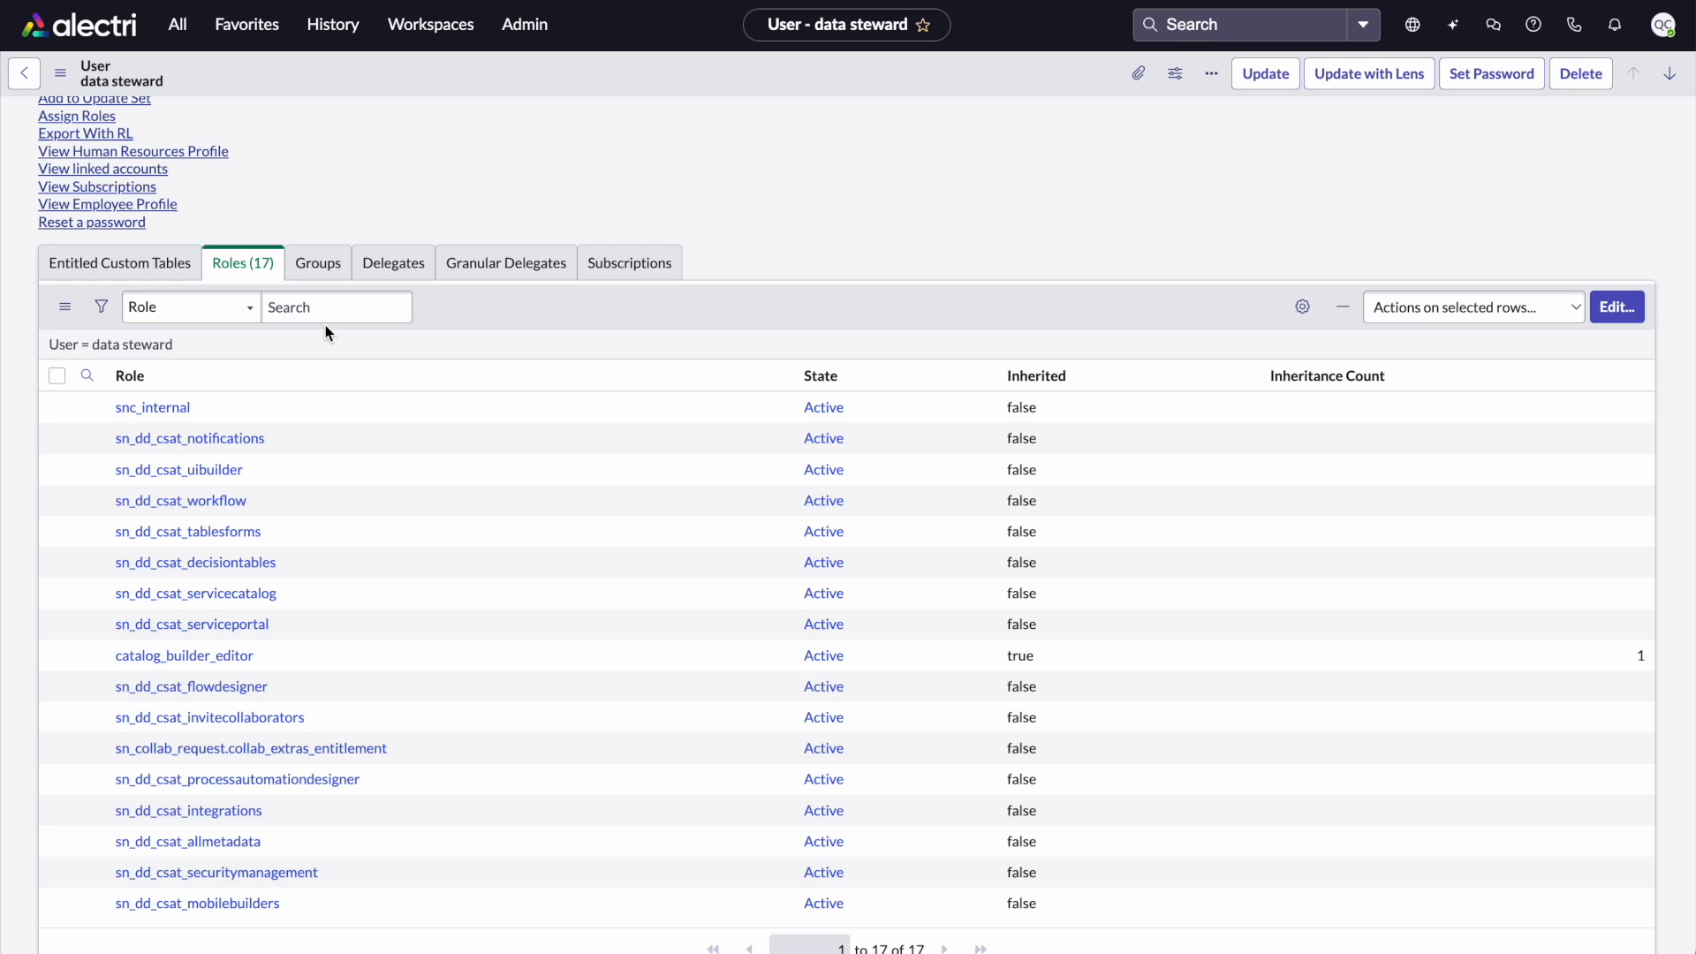
Filter the user's roles list for role names containing dbx
click(346, 312)
text(*dbx)
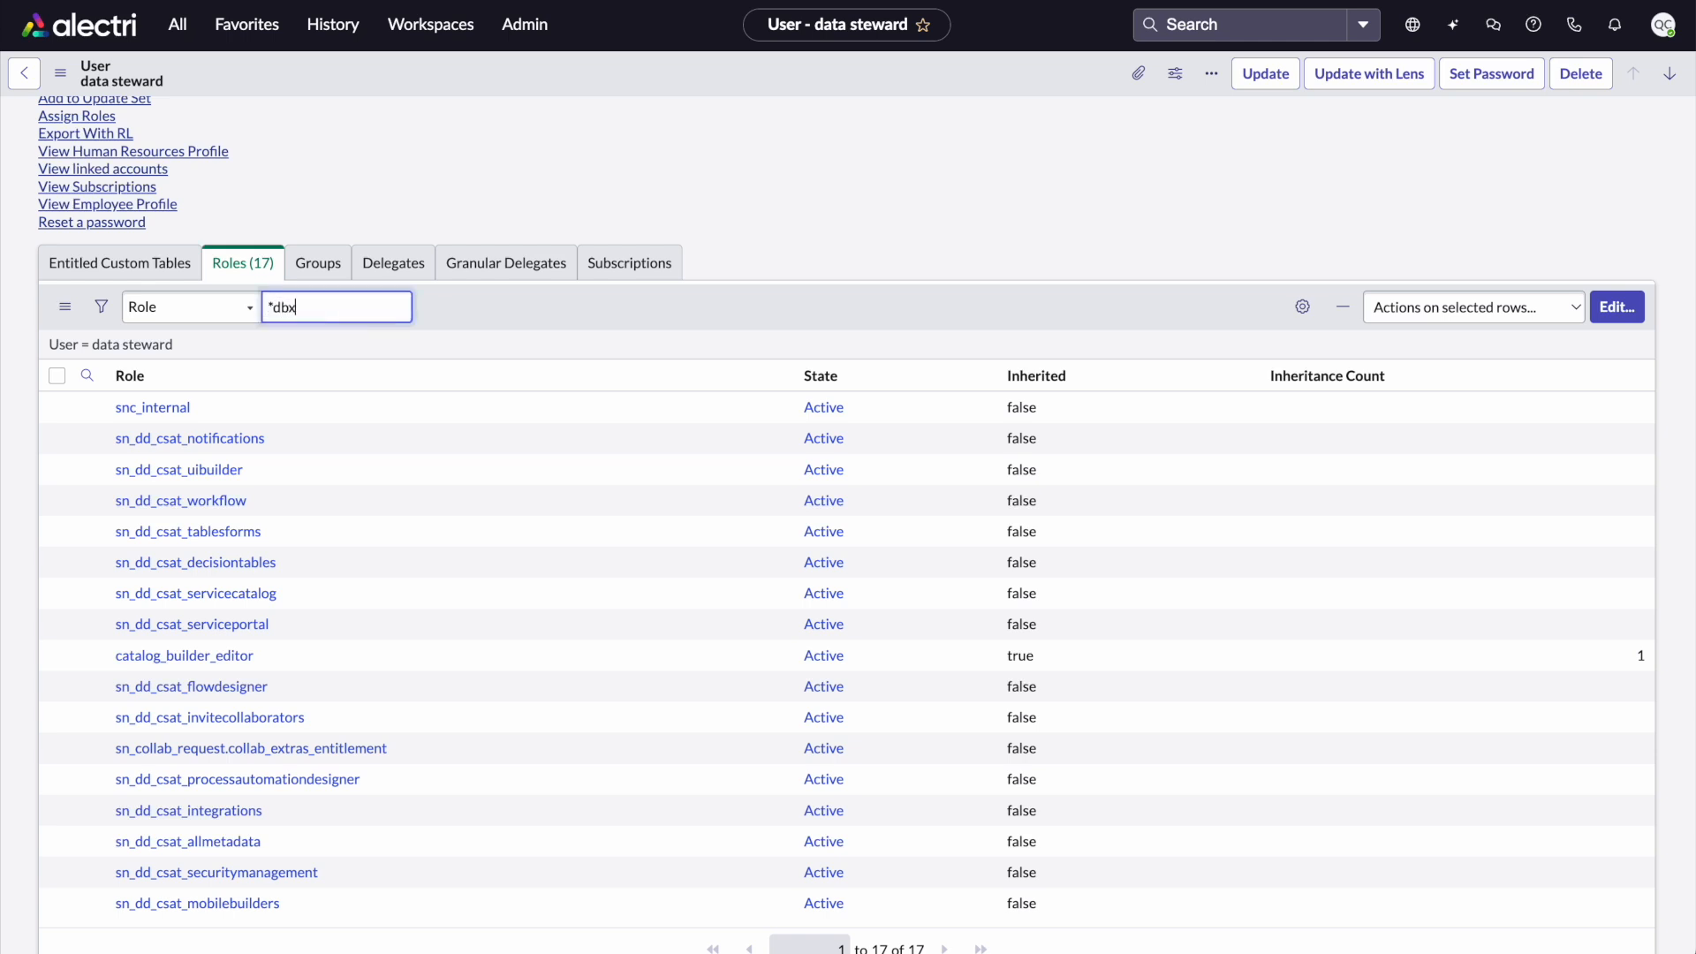
key(Return)
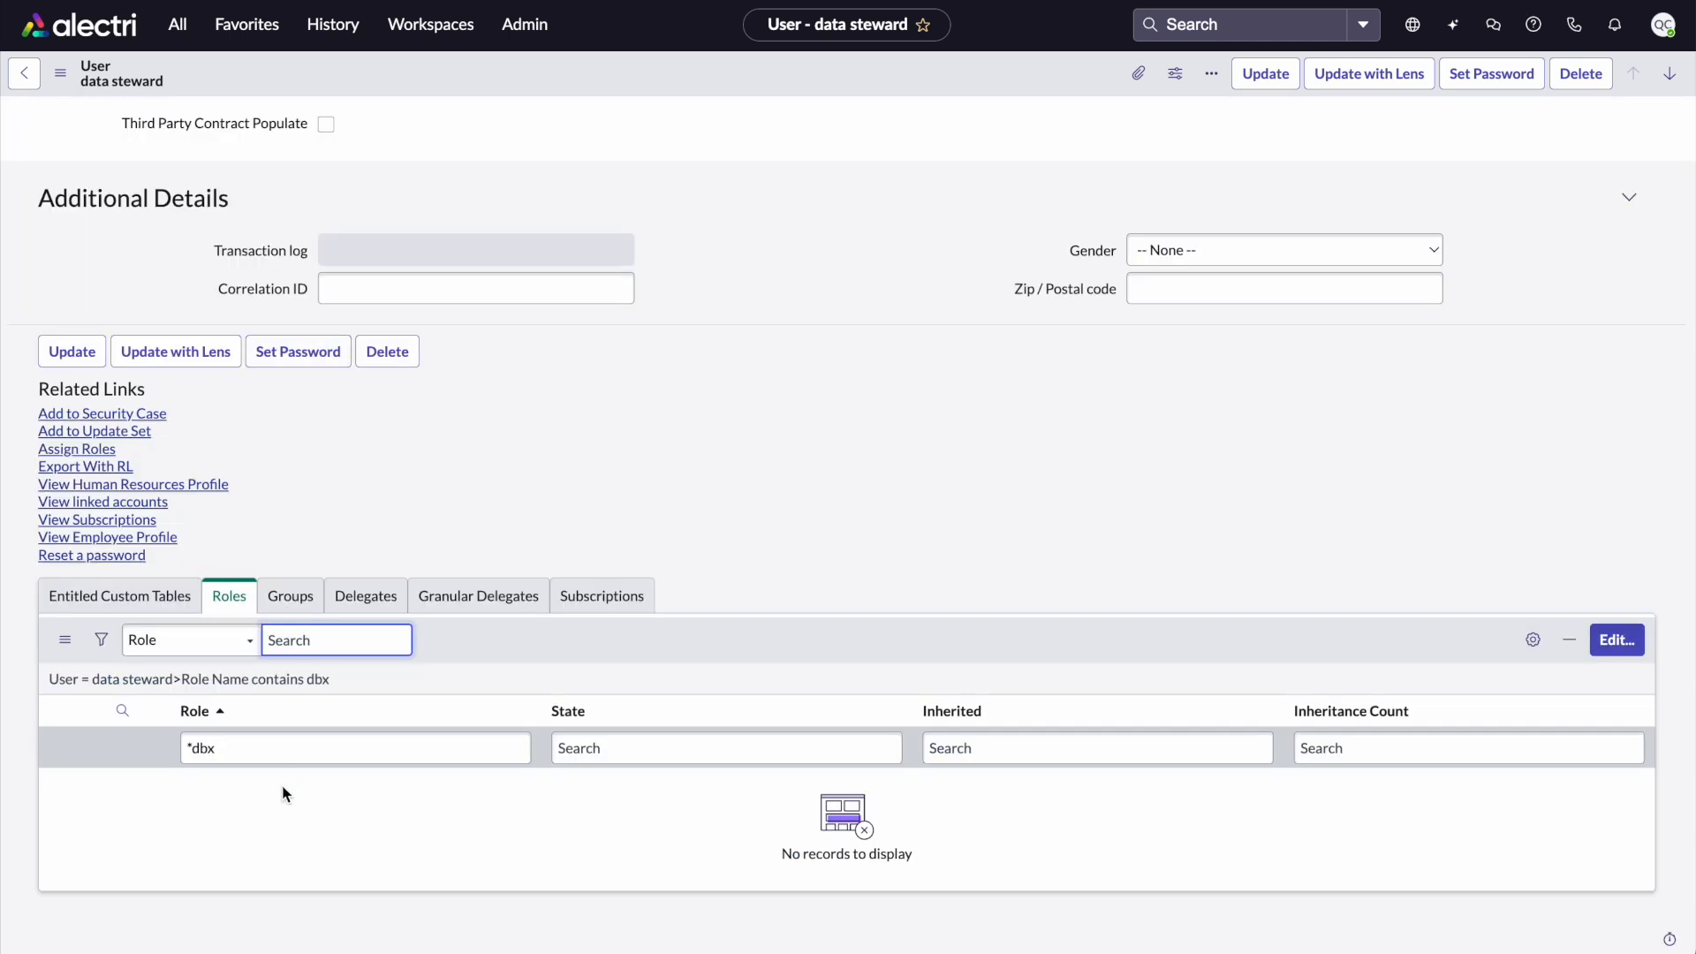
click(236, 744)
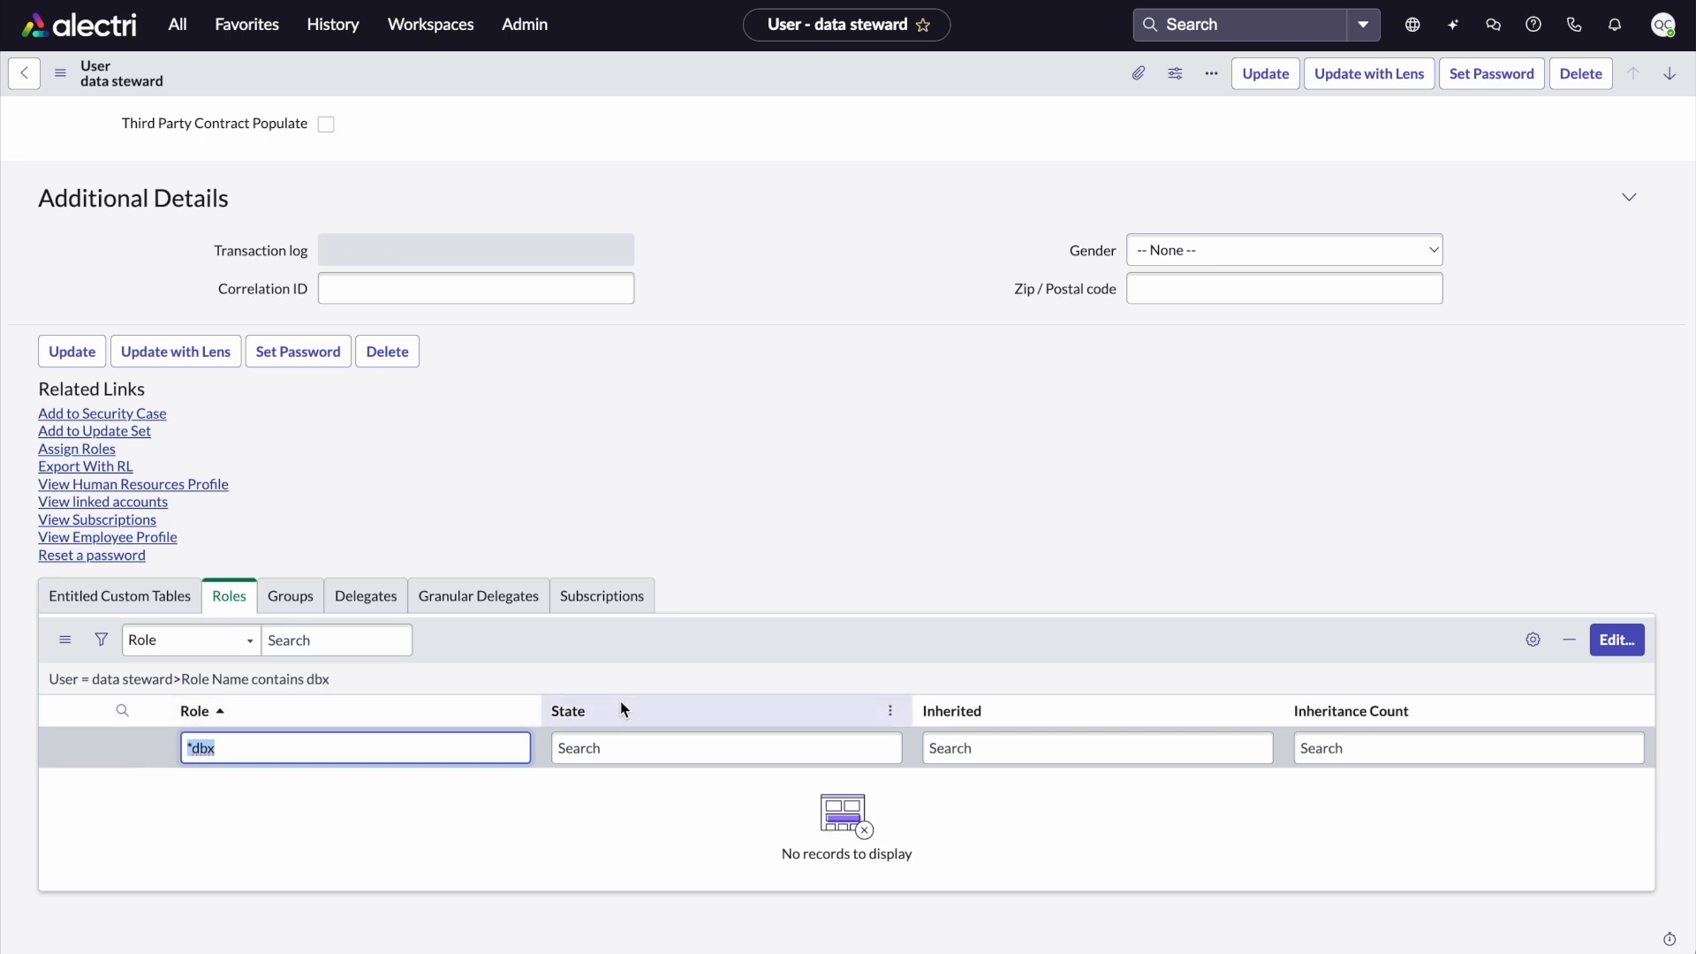
Add the DataSteward-dbx_csat_helpdesk_survey role to the data steward user's roles, searching the collection for *dbx, and save
click(1615, 640)
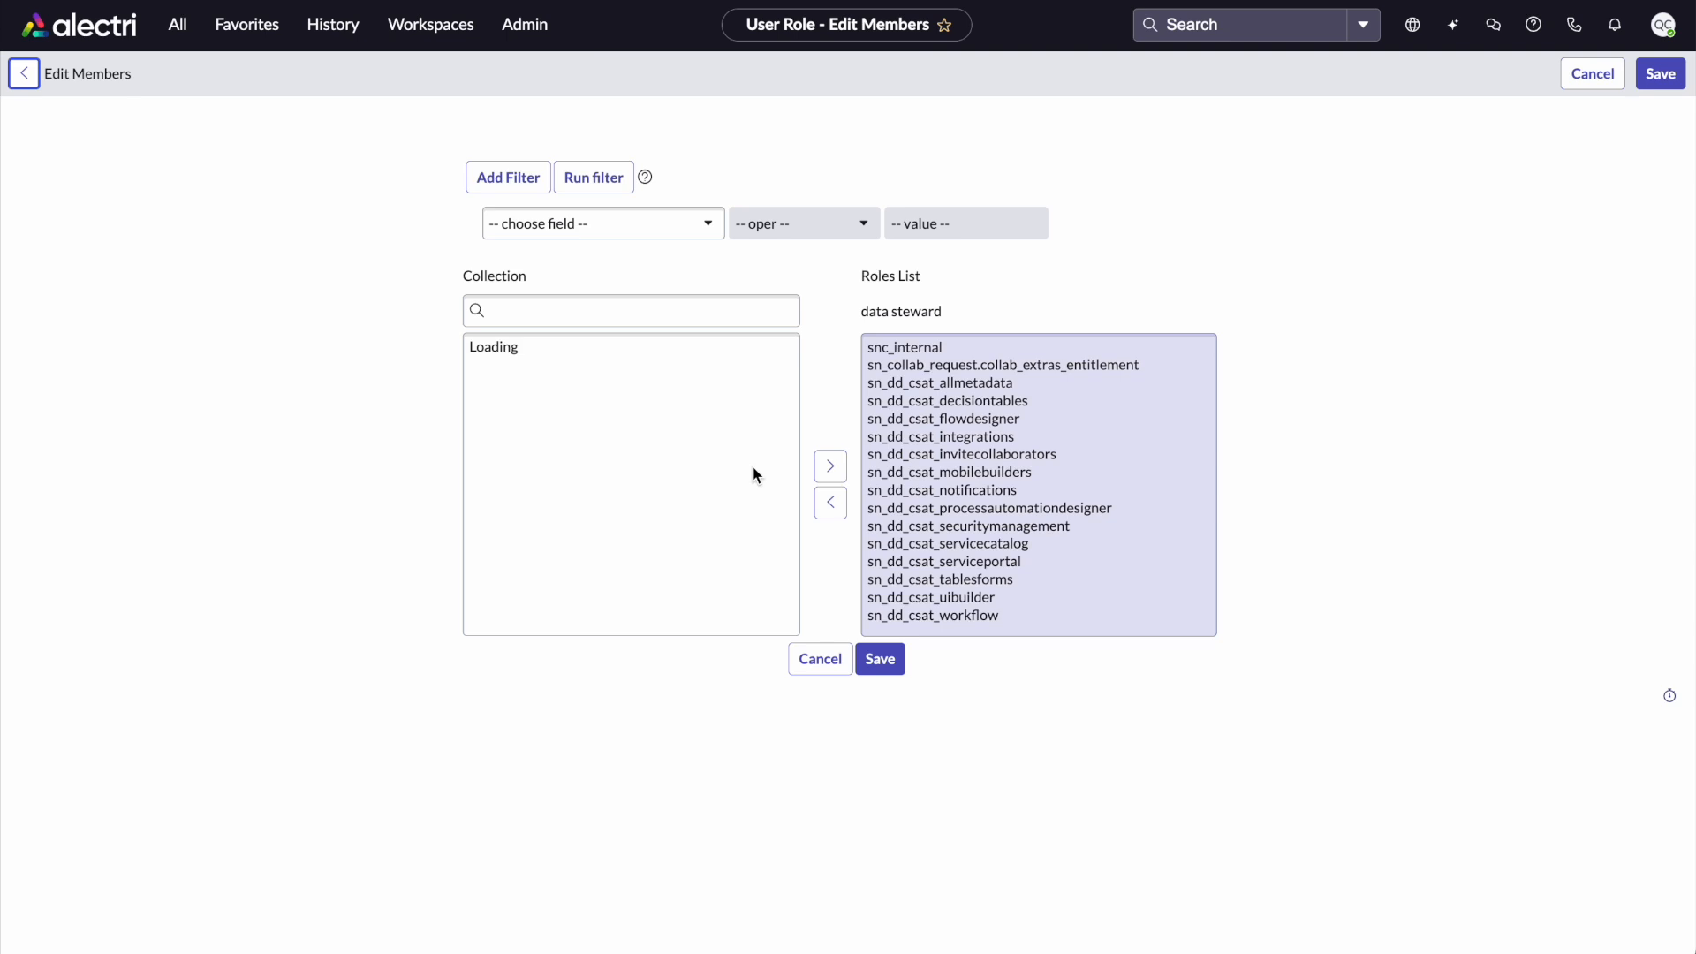
text(*dbx)
click(680, 353)
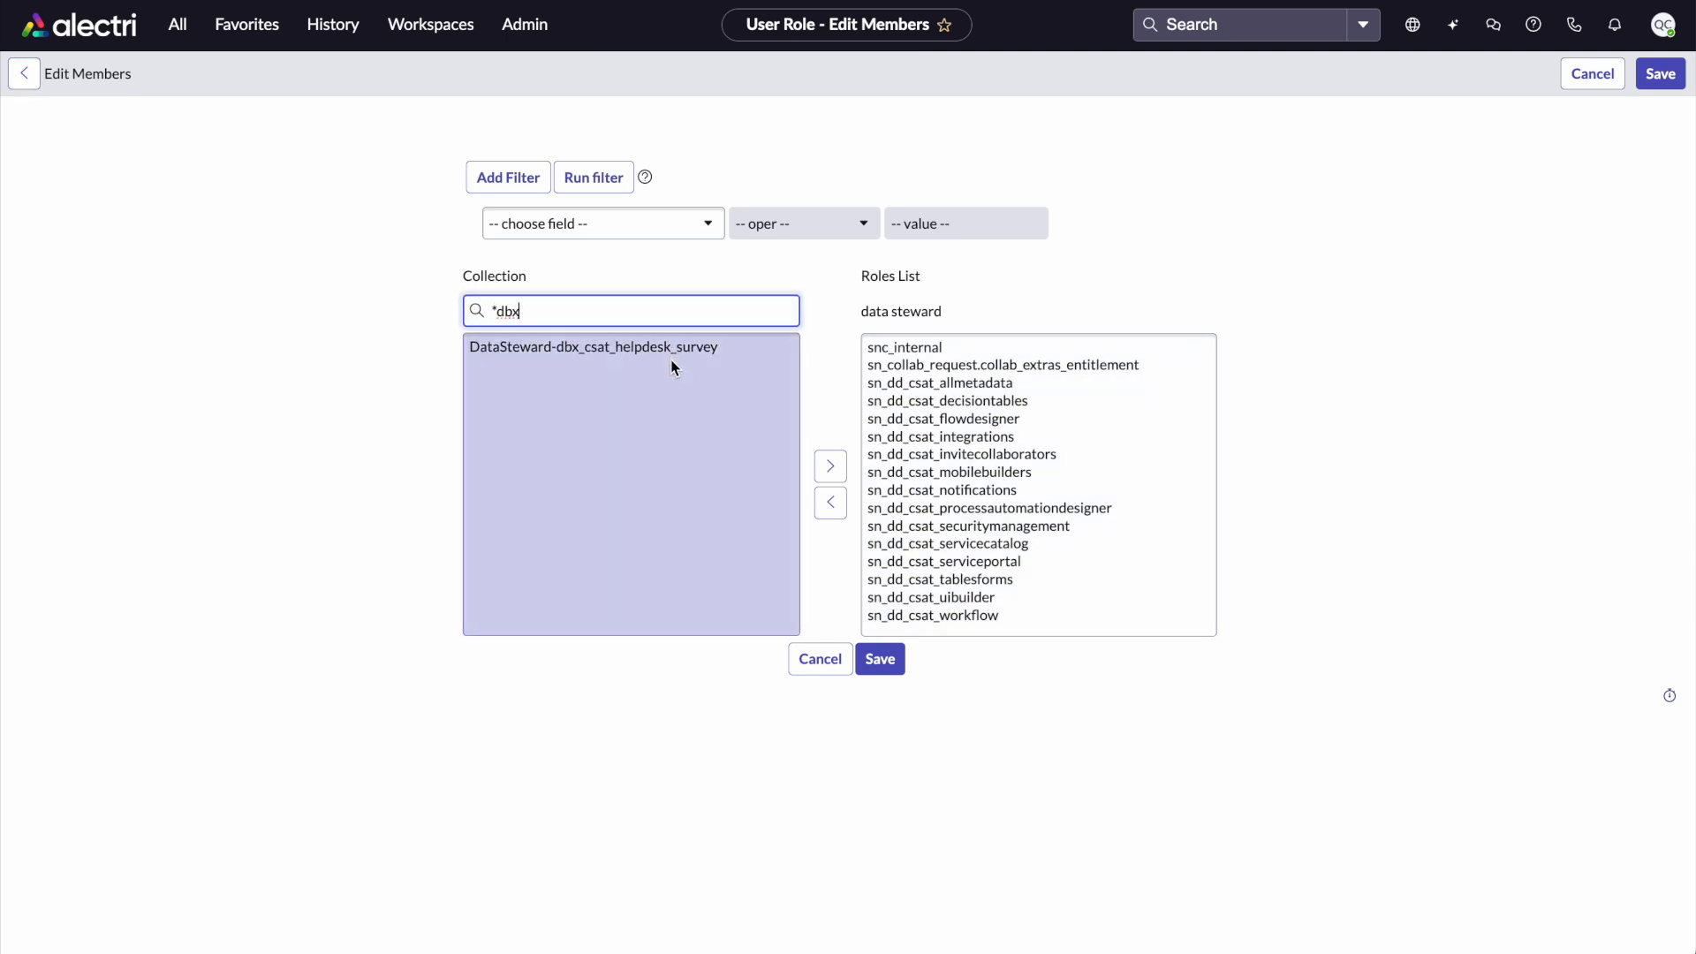
click(830, 465)
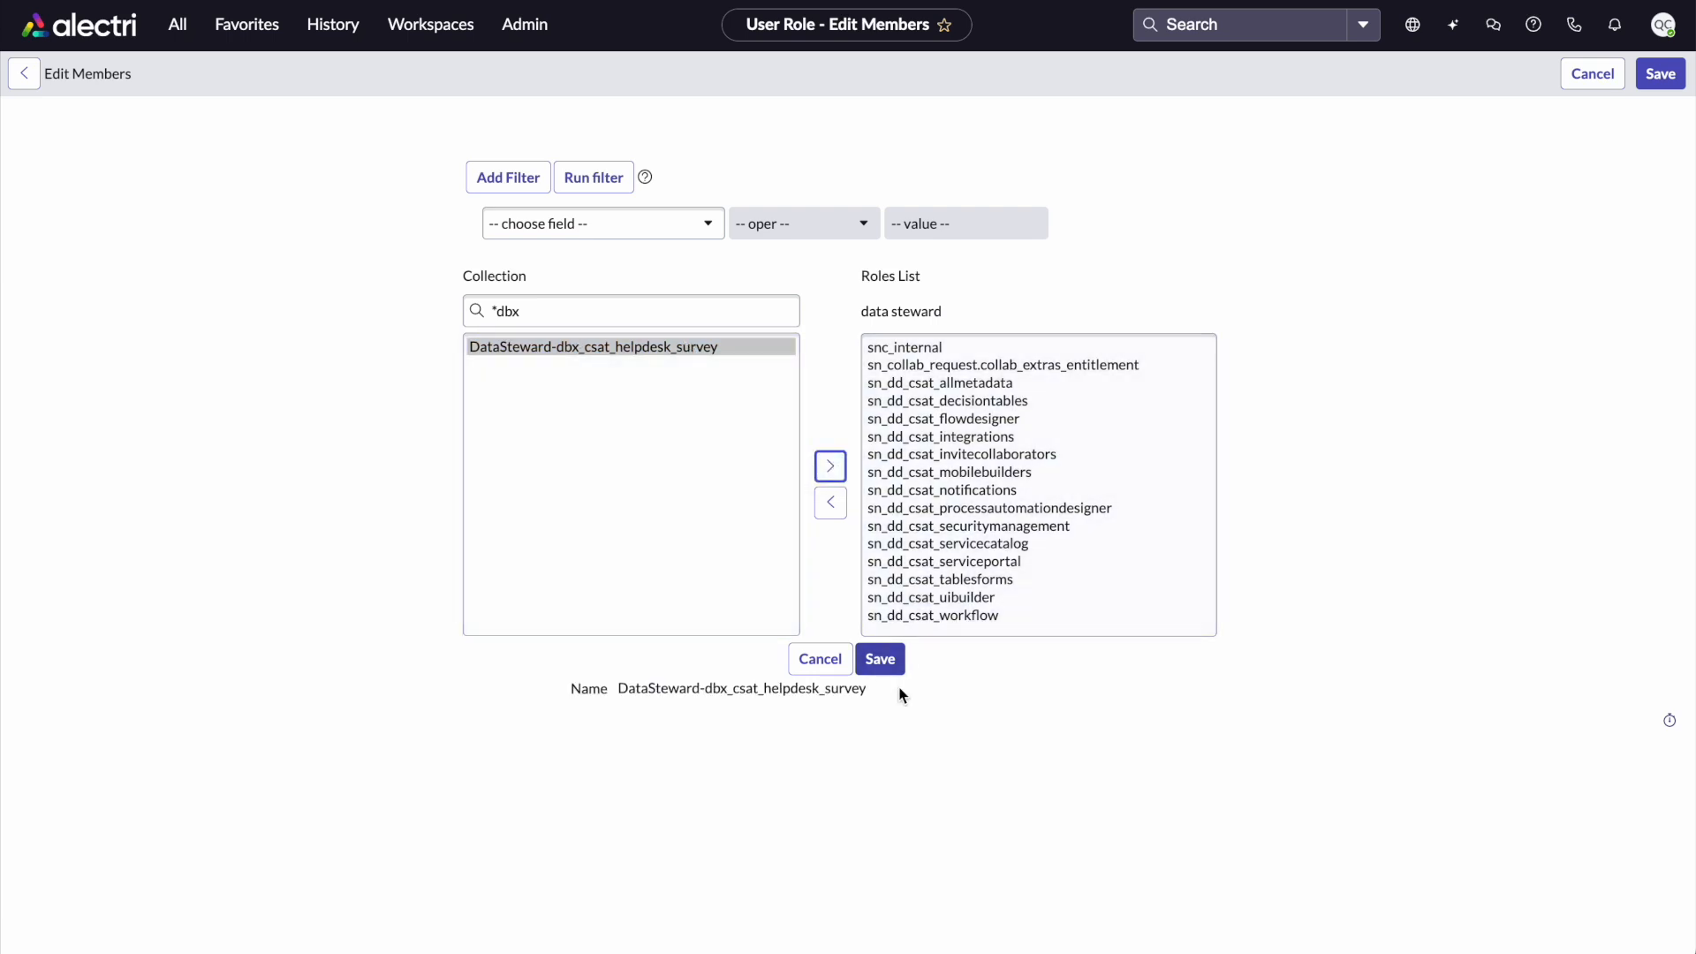
click(830, 466)
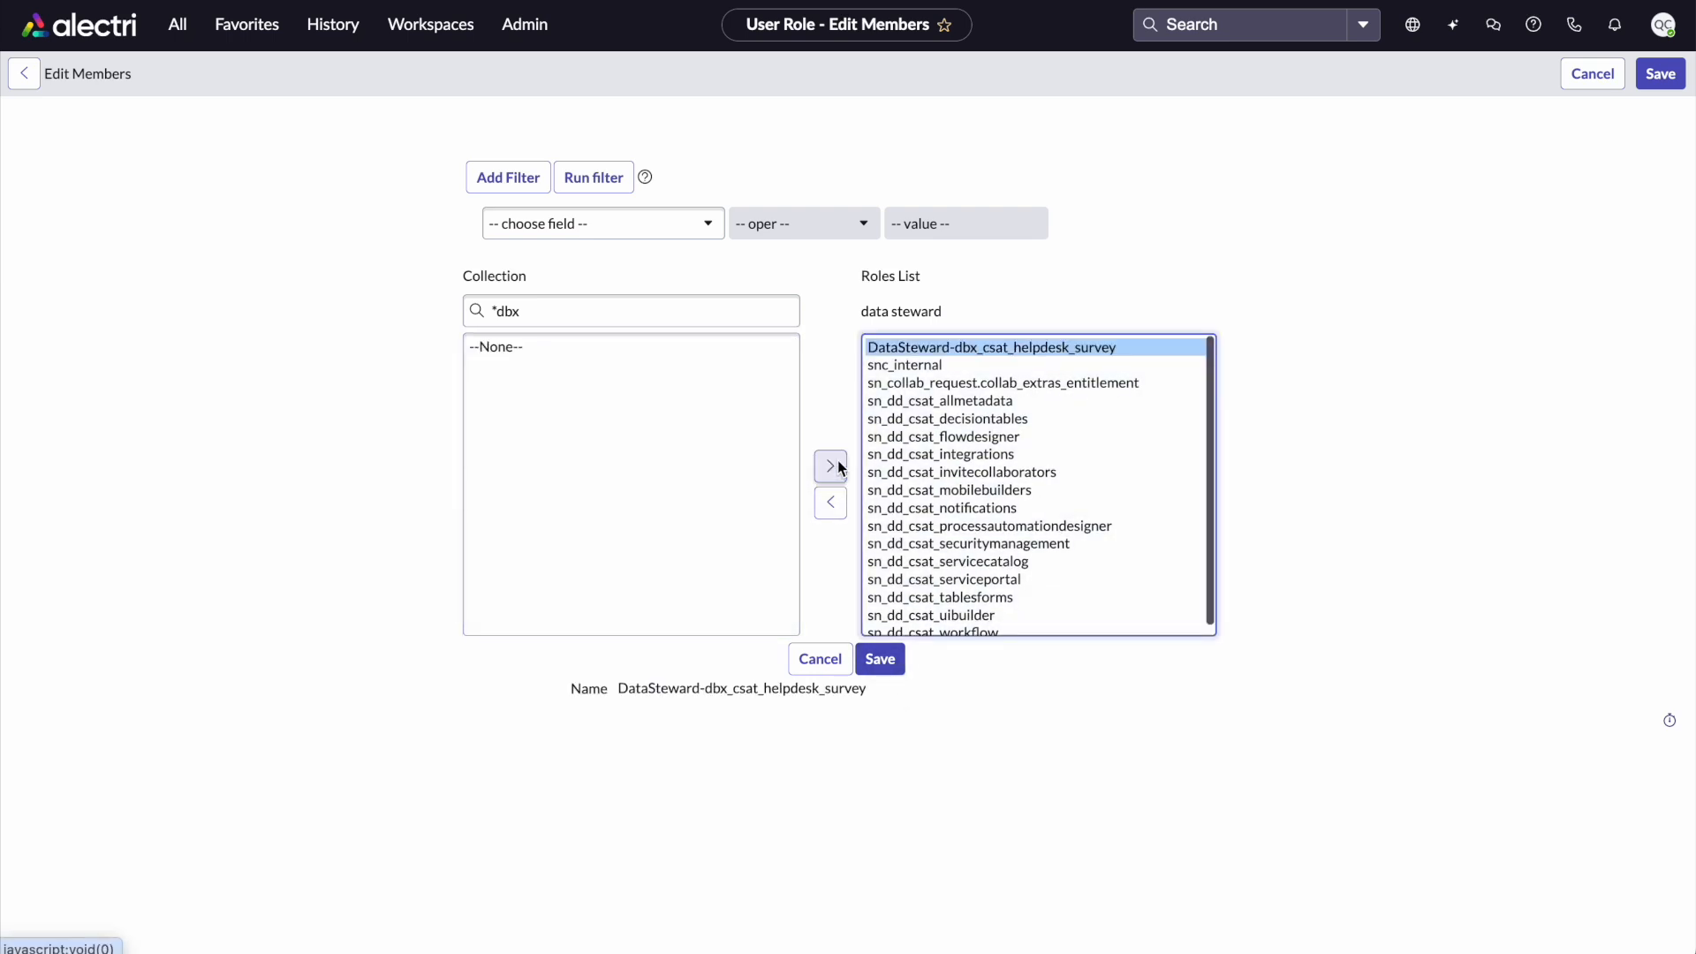
click(880, 659)
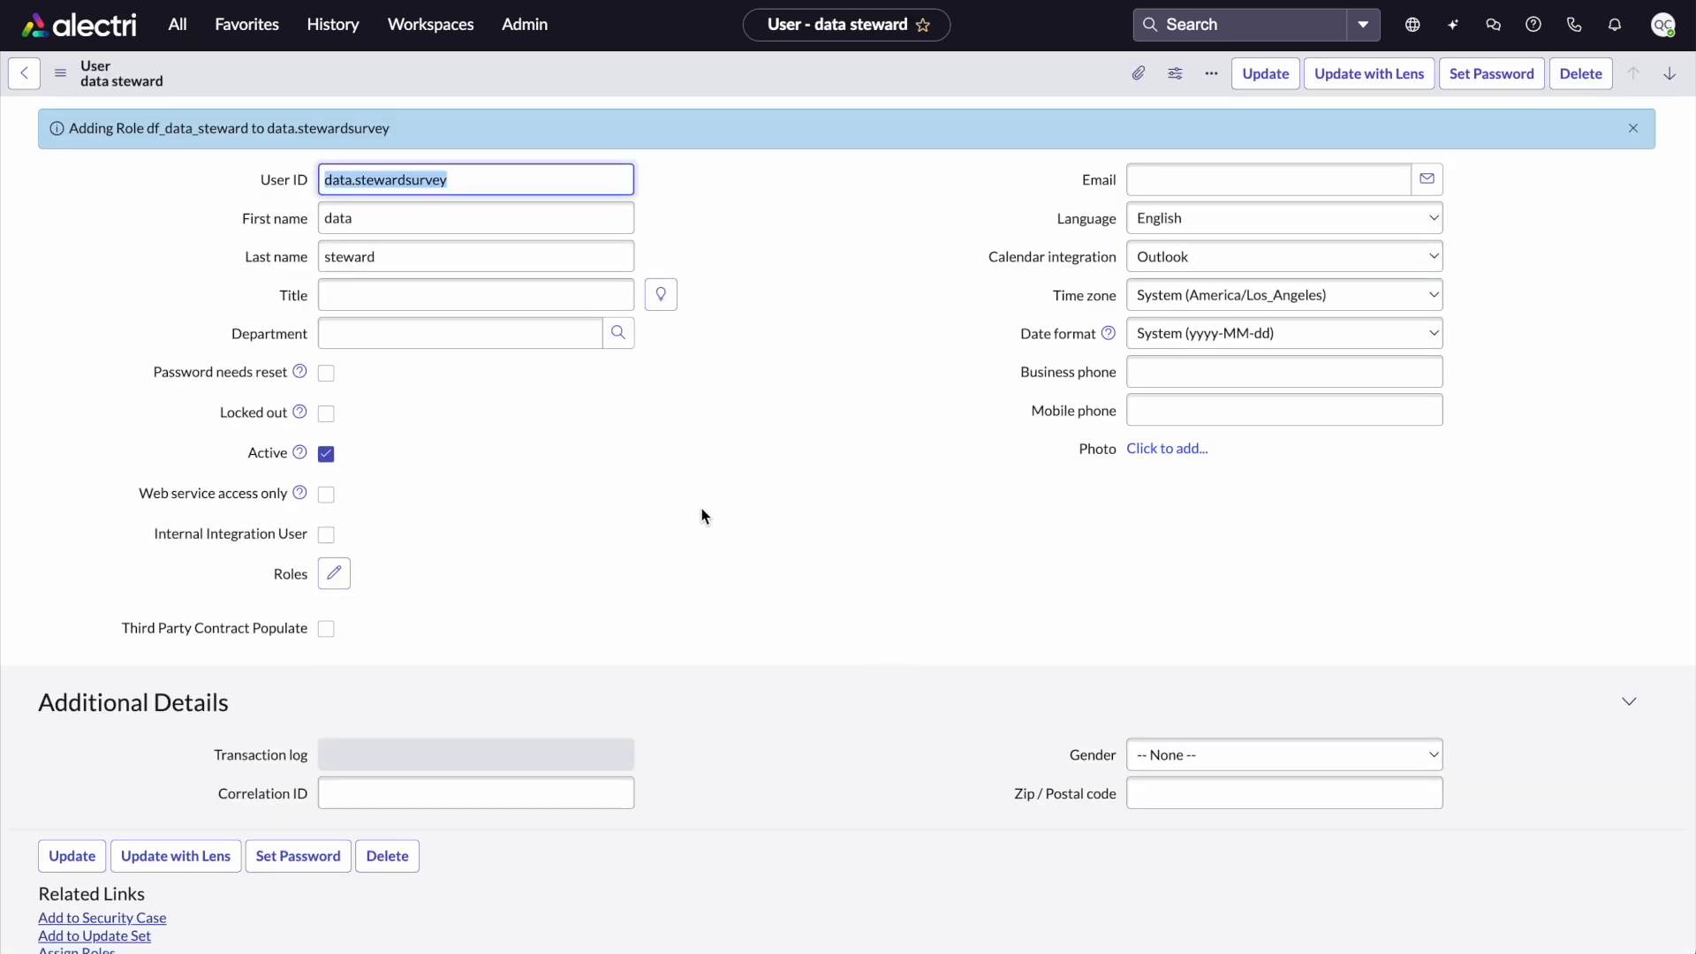
Open the data steward user's DataSteward-dbx_csat_helpdesk_survey role record and inspect the role name
scroll(701, 507, down, 5)
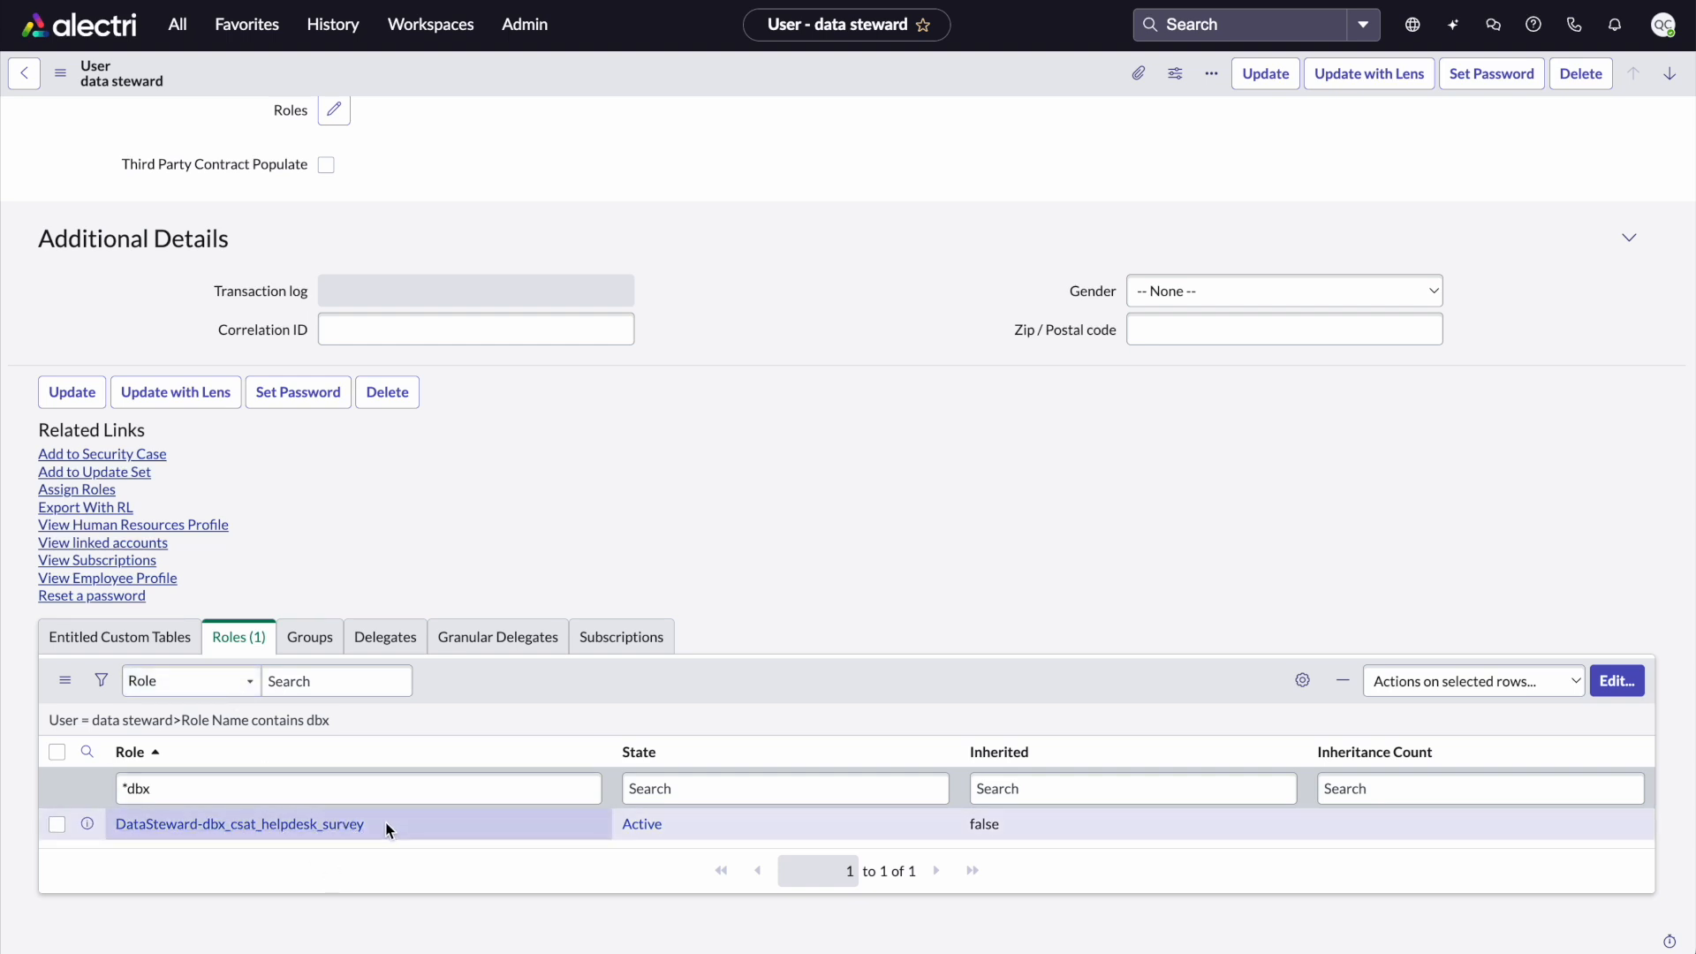
click(91, 824)
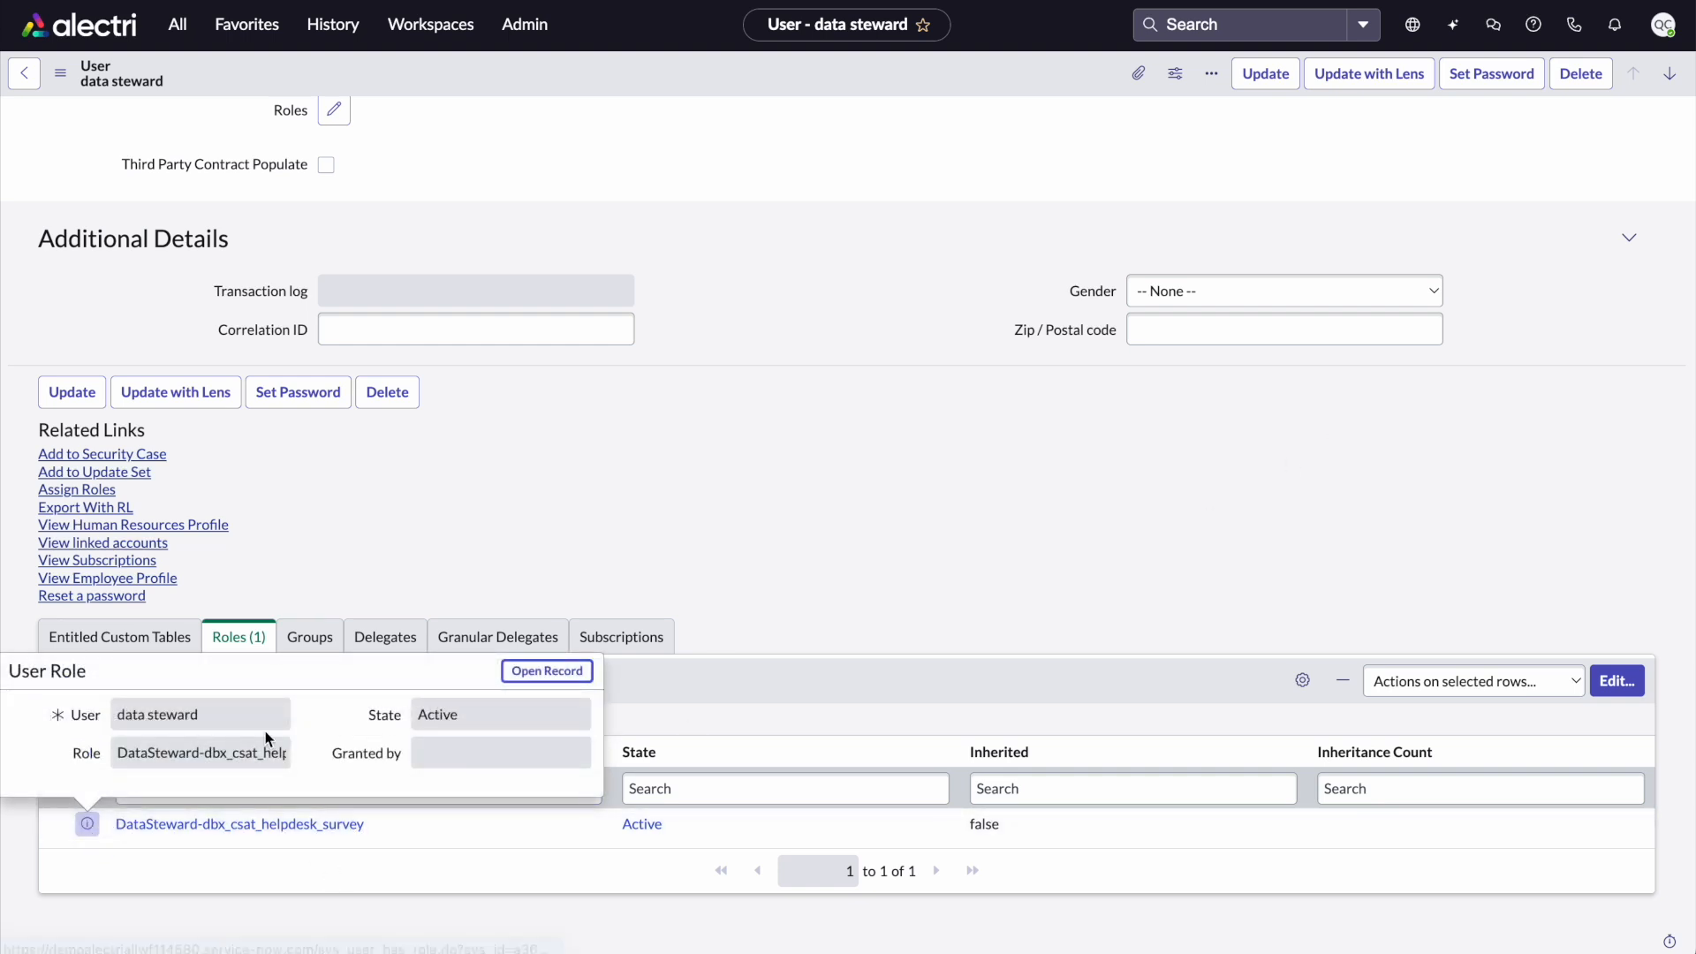
click(553, 675)
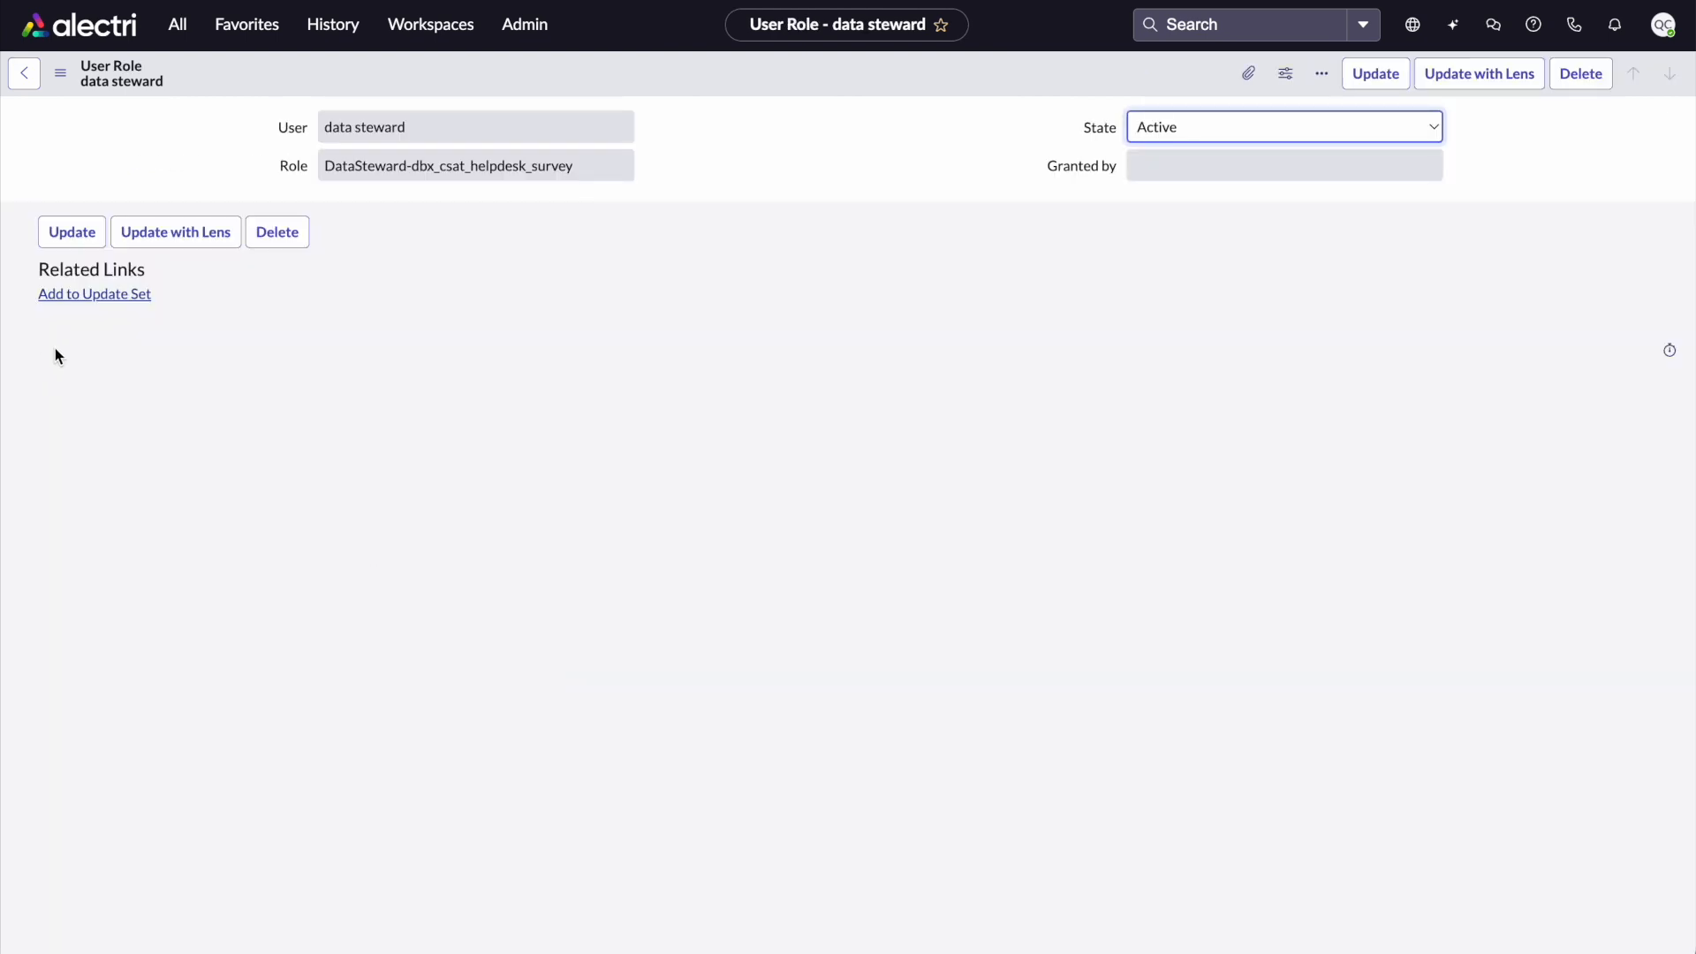
drag(326, 166, 445, 168)
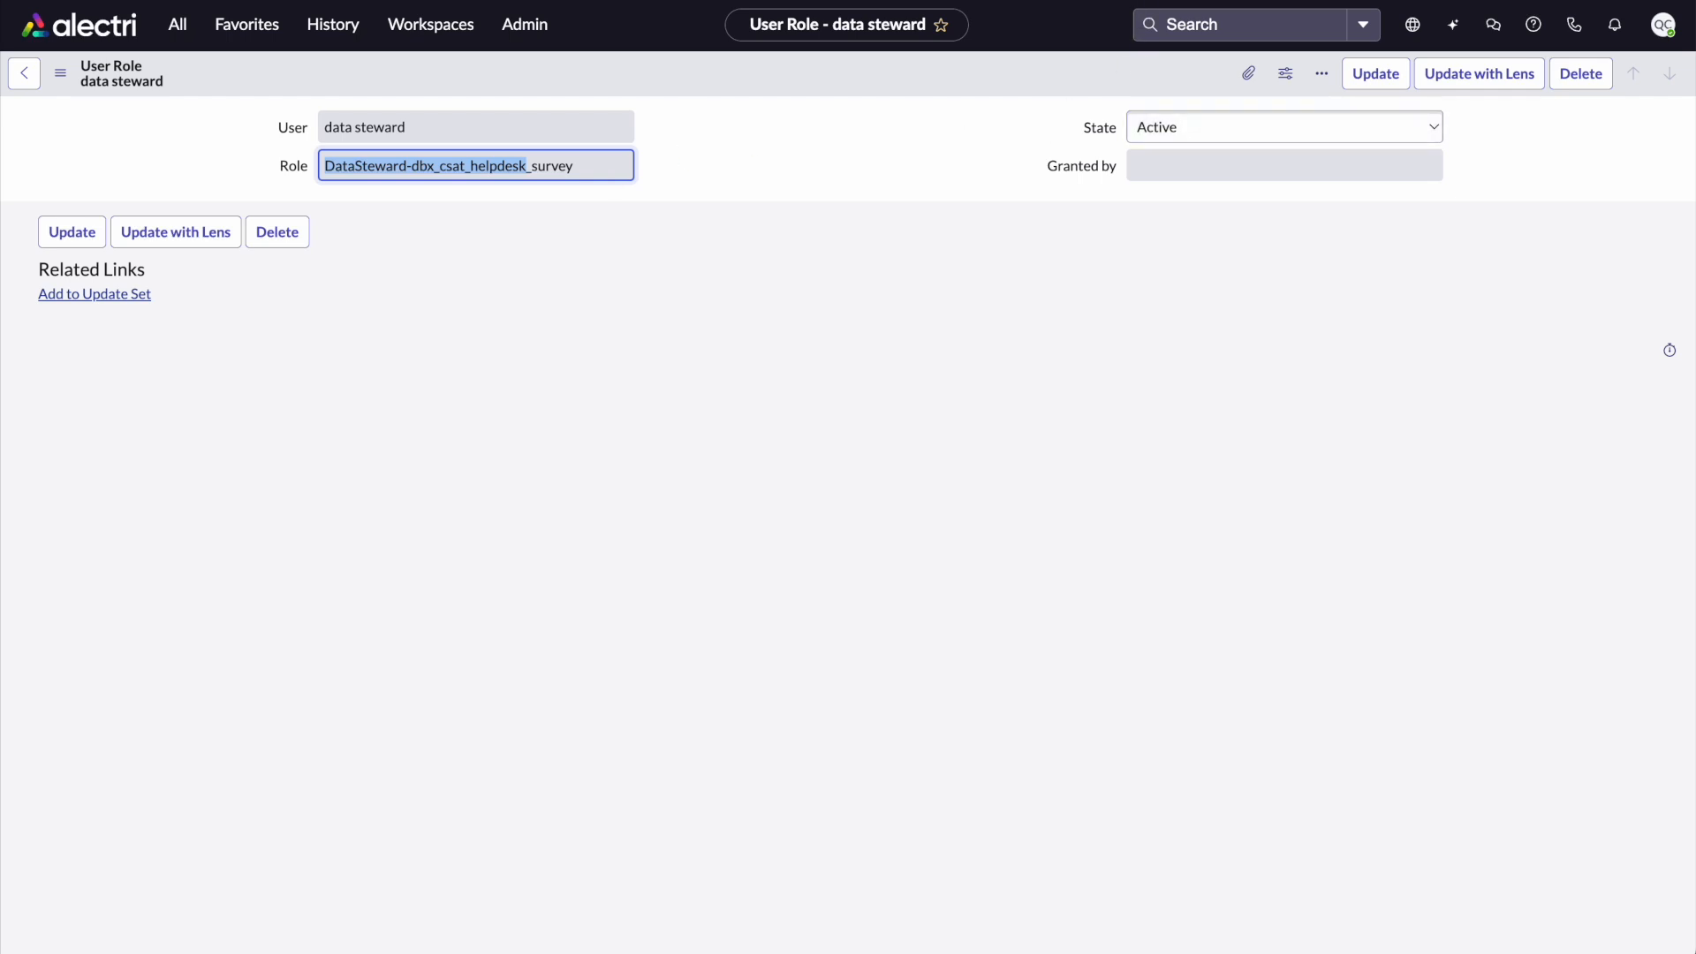
Impersonate the data steward user
click(1664, 24)
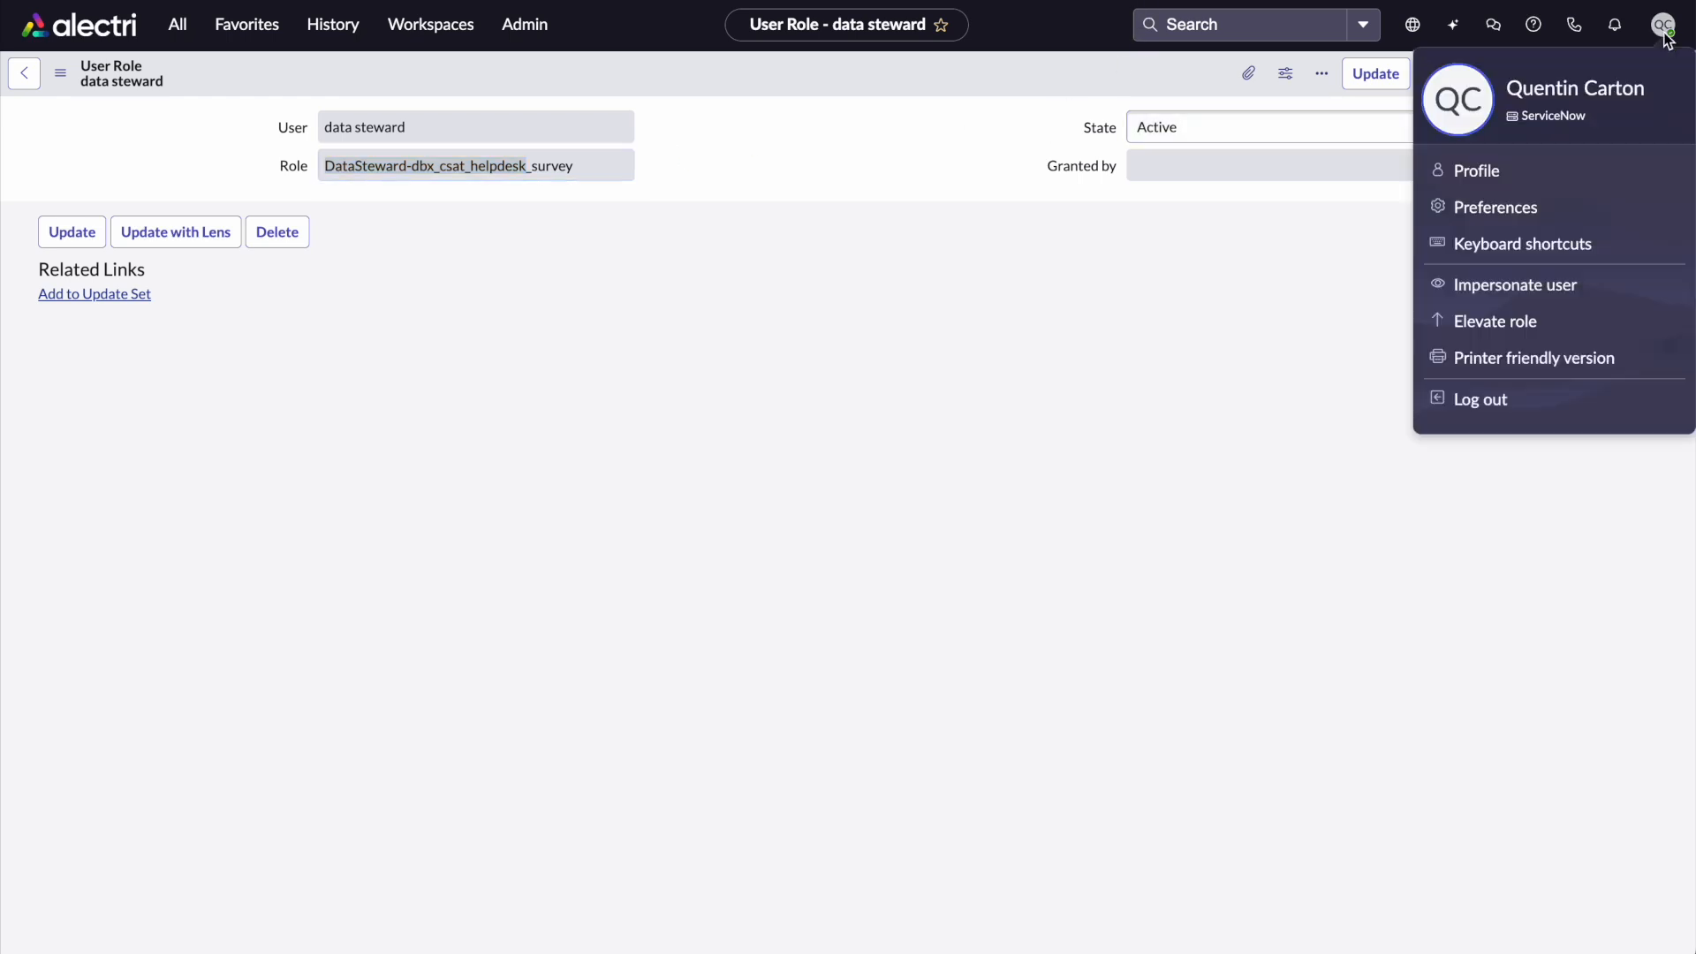
click(1587, 290)
click(873, 487)
click(1053, 652)
Open Workflow Data Fabric Hub from the navigator by filtering for workflow
click(181, 24)
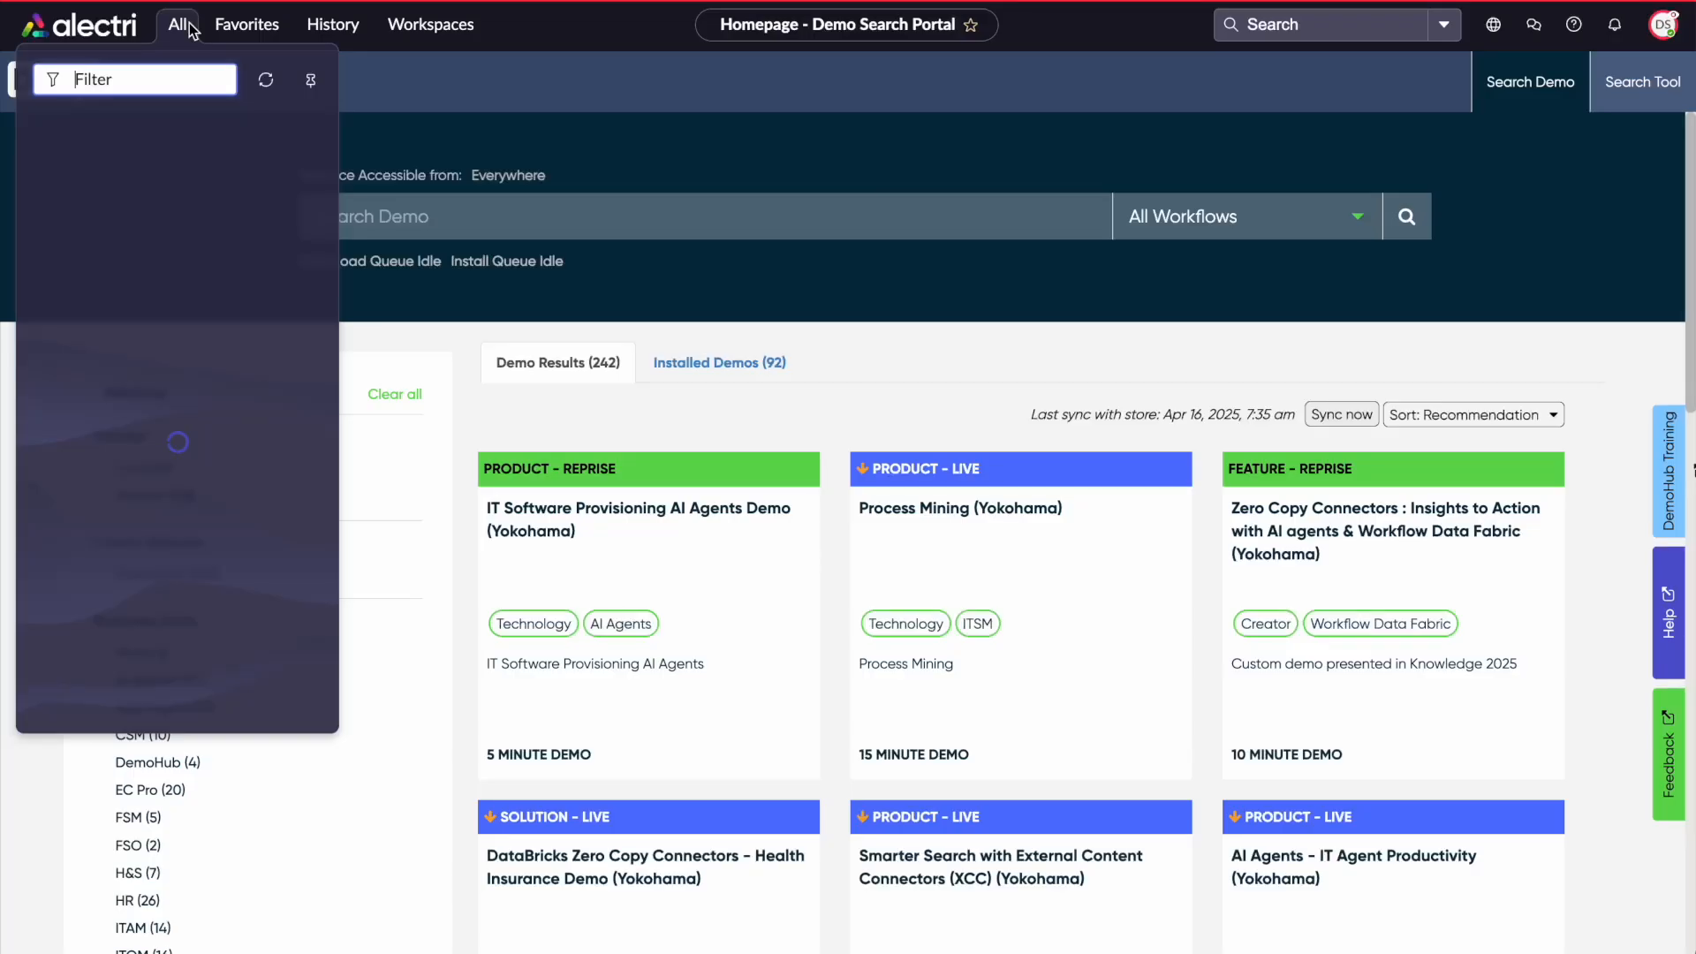
text(workflow)
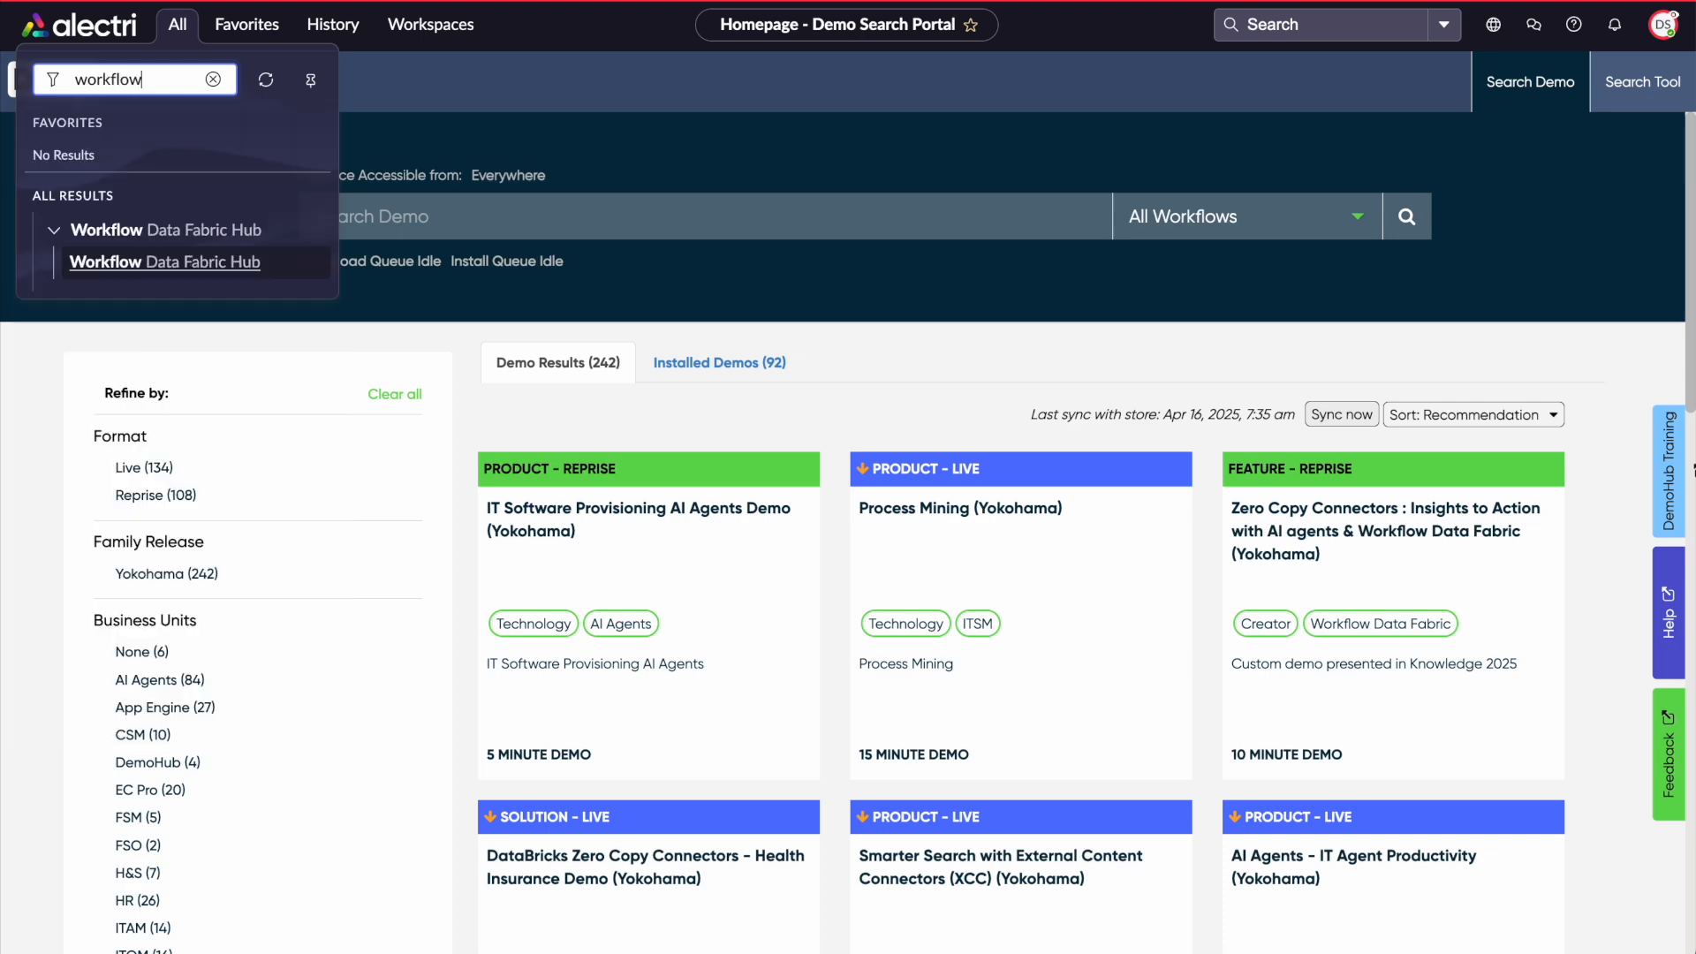
click(139, 268)
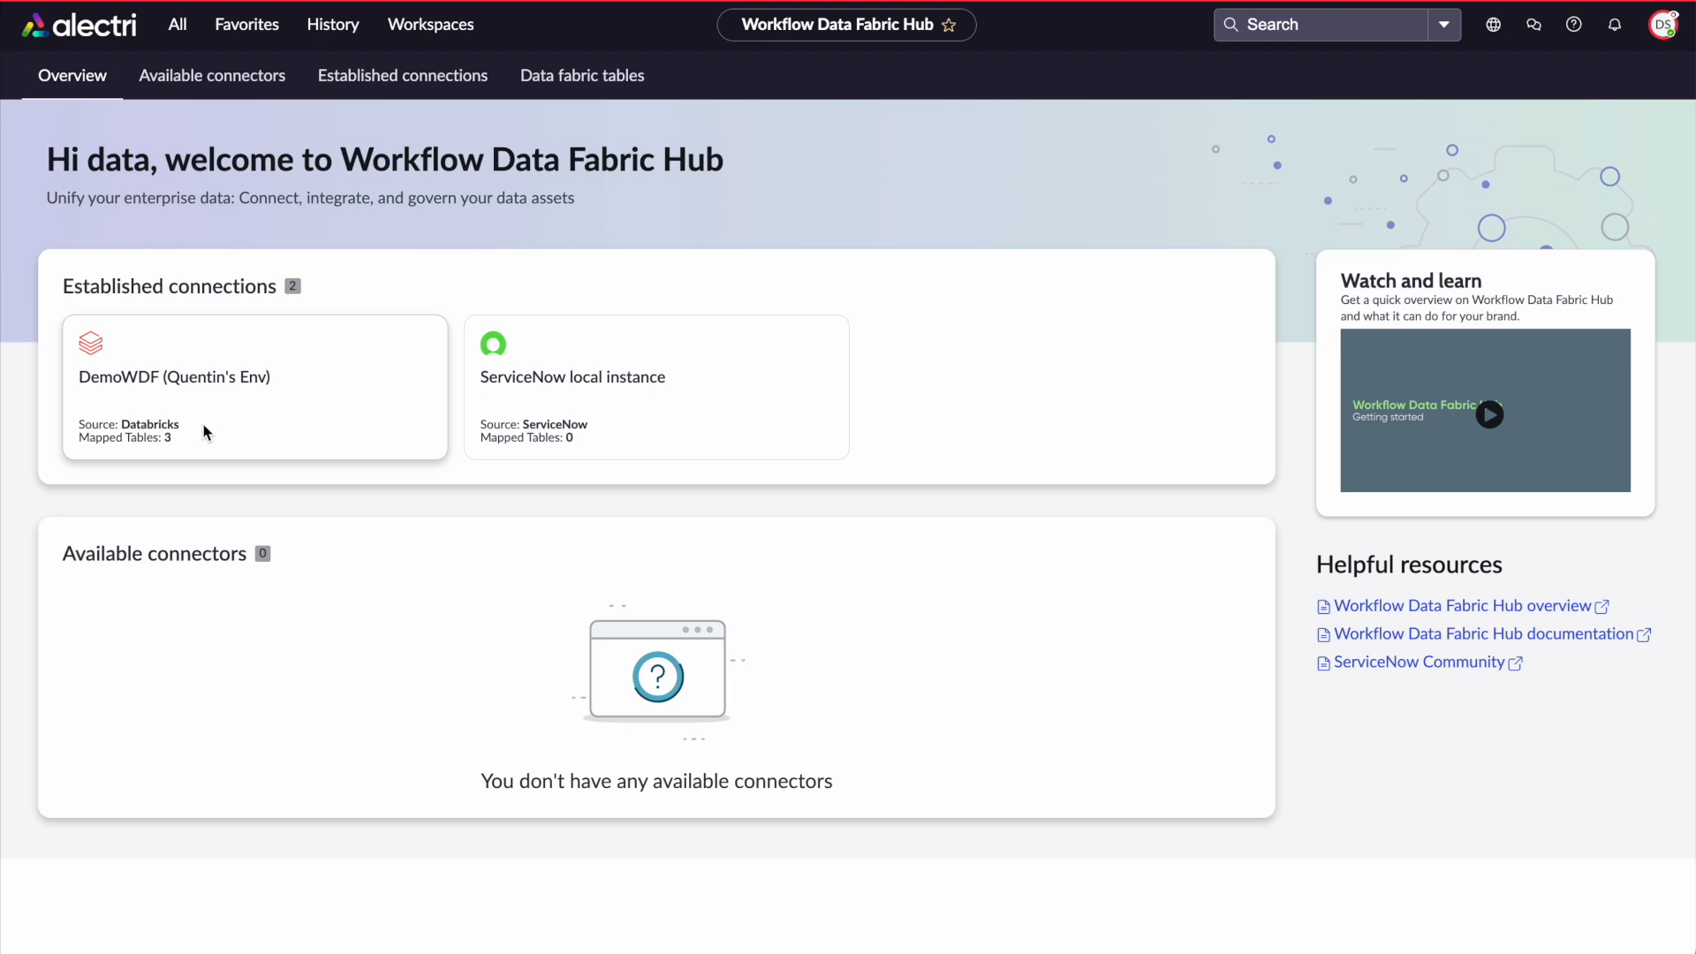
Open the DemoWDF connection and review the helpdesk survey data fabric table's edit pages, then exit without changes
click(159, 393)
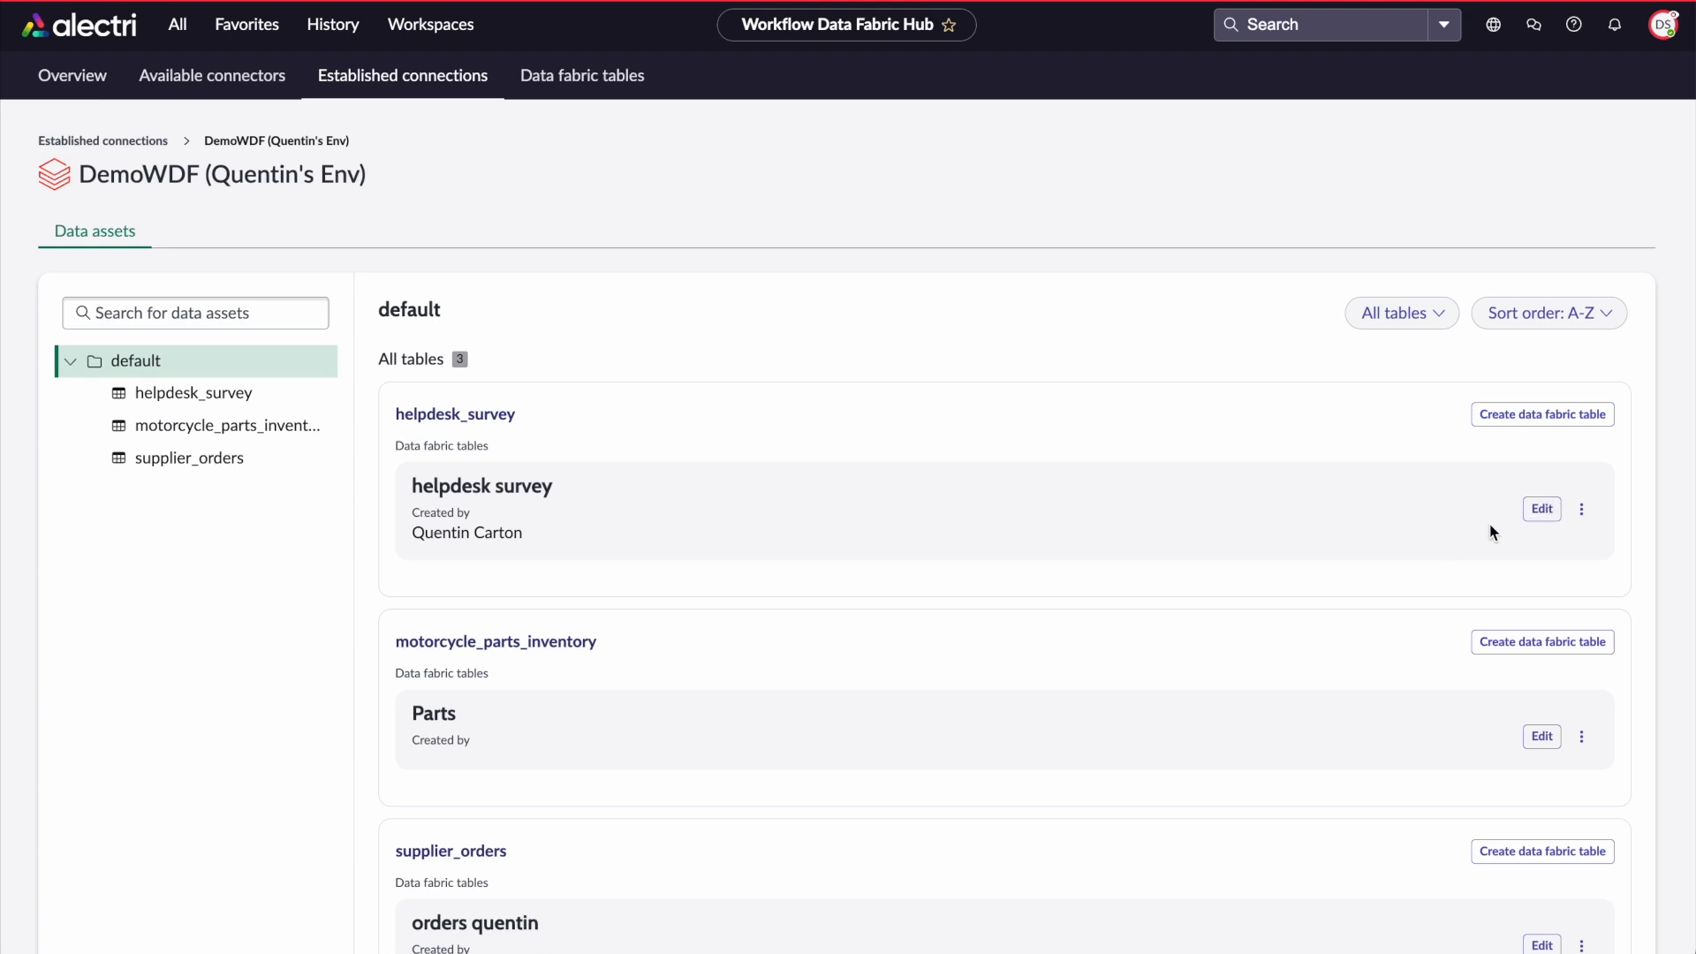
click(1541, 509)
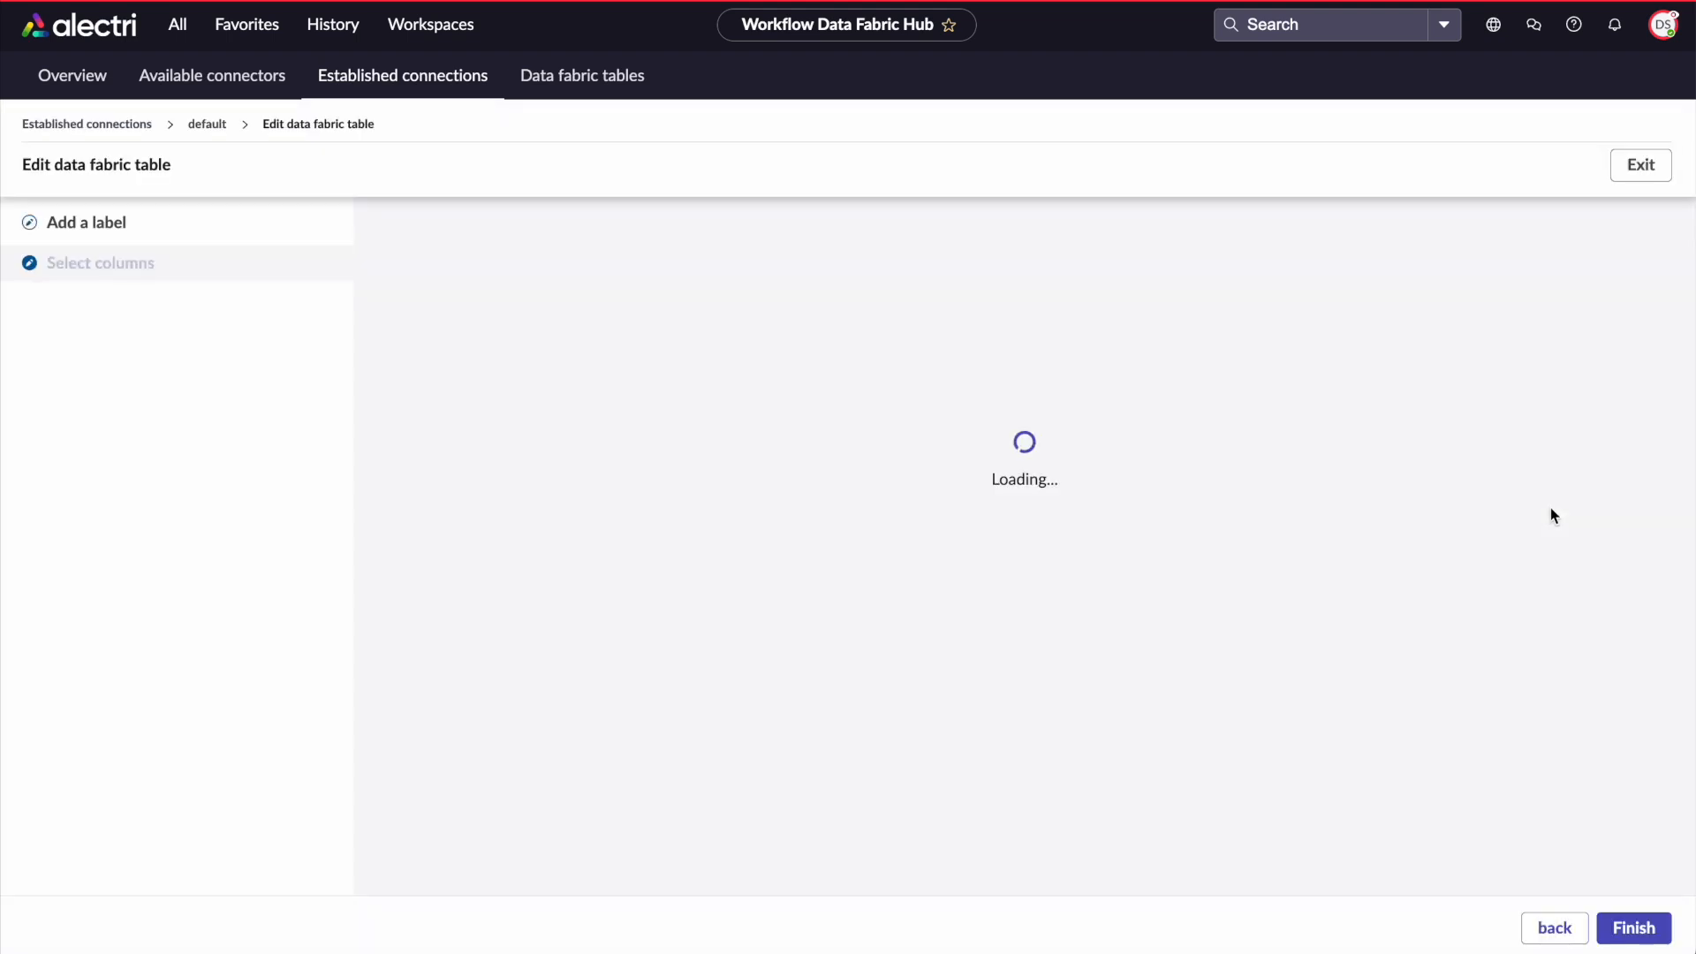
scroll(1394, 570, down, 4)
scroll(1394, 567, up, 4)
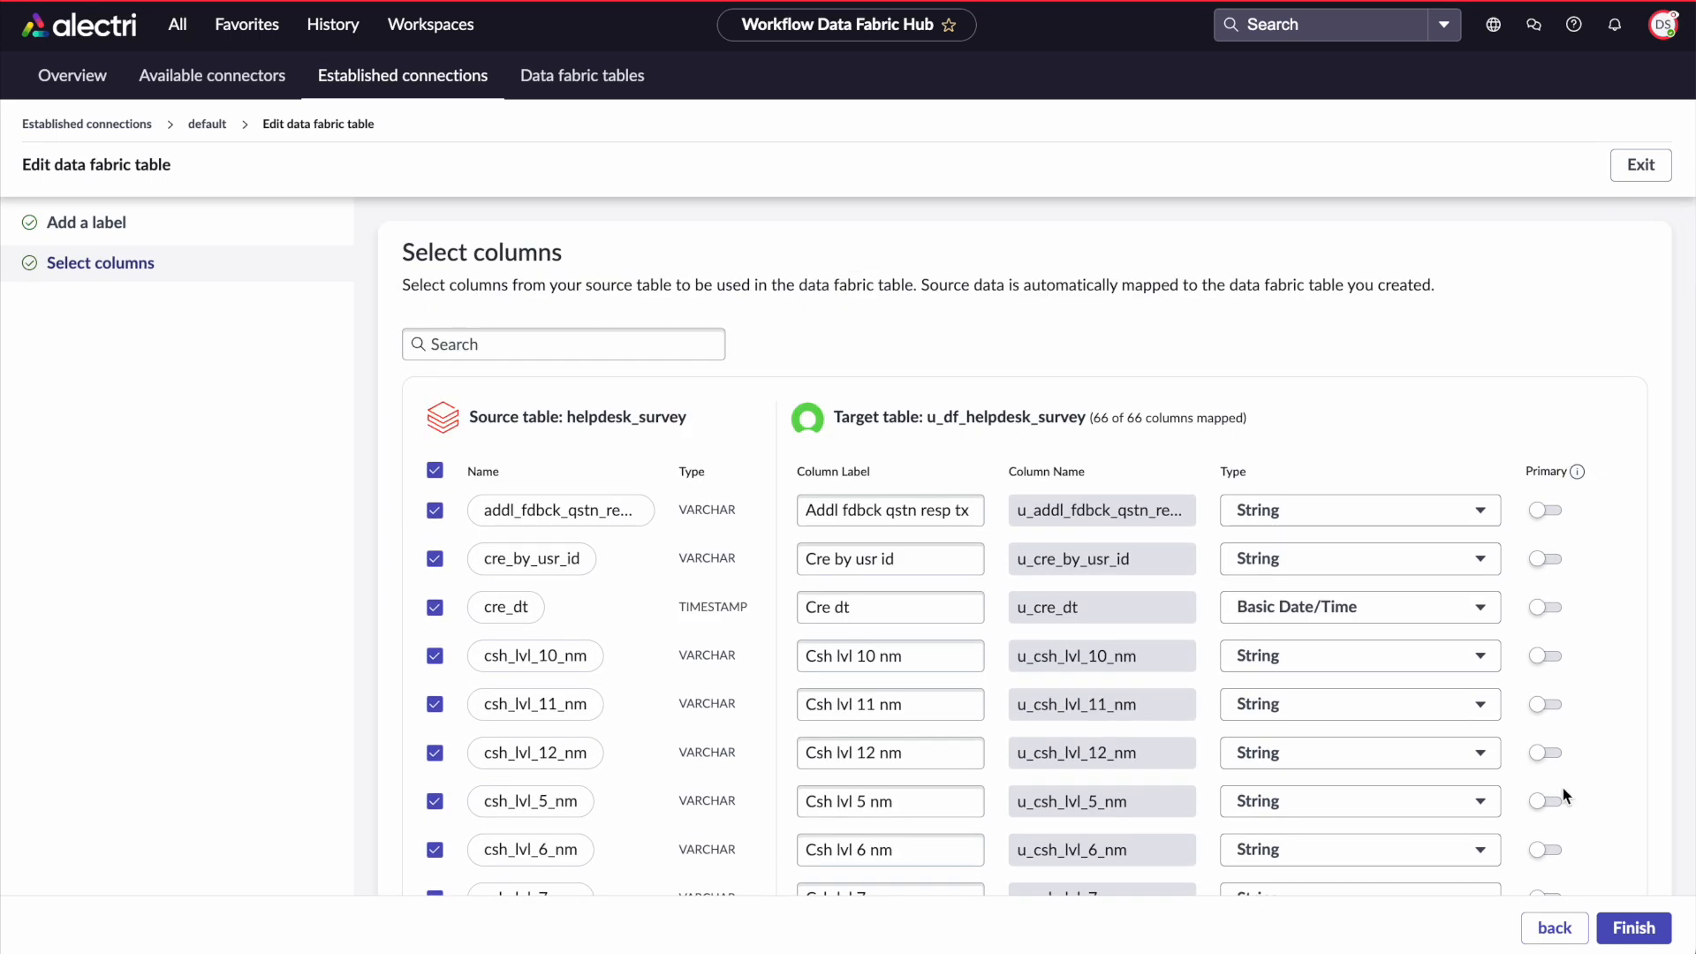
click(1546, 940)
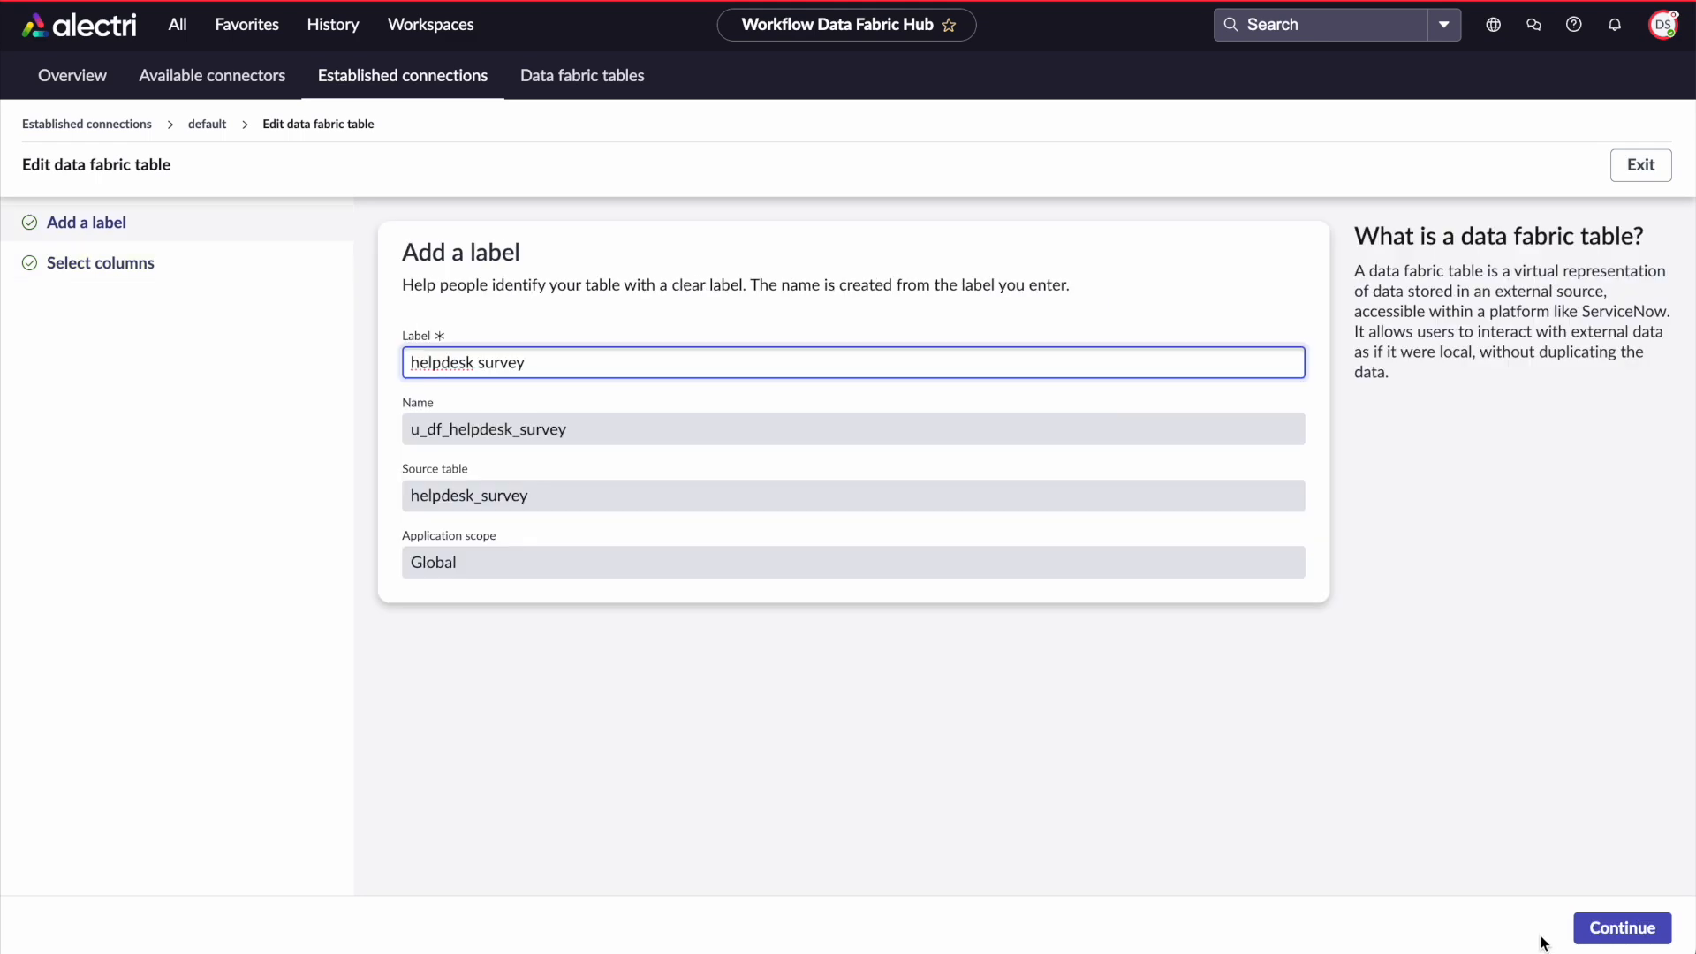
click(1643, 168)
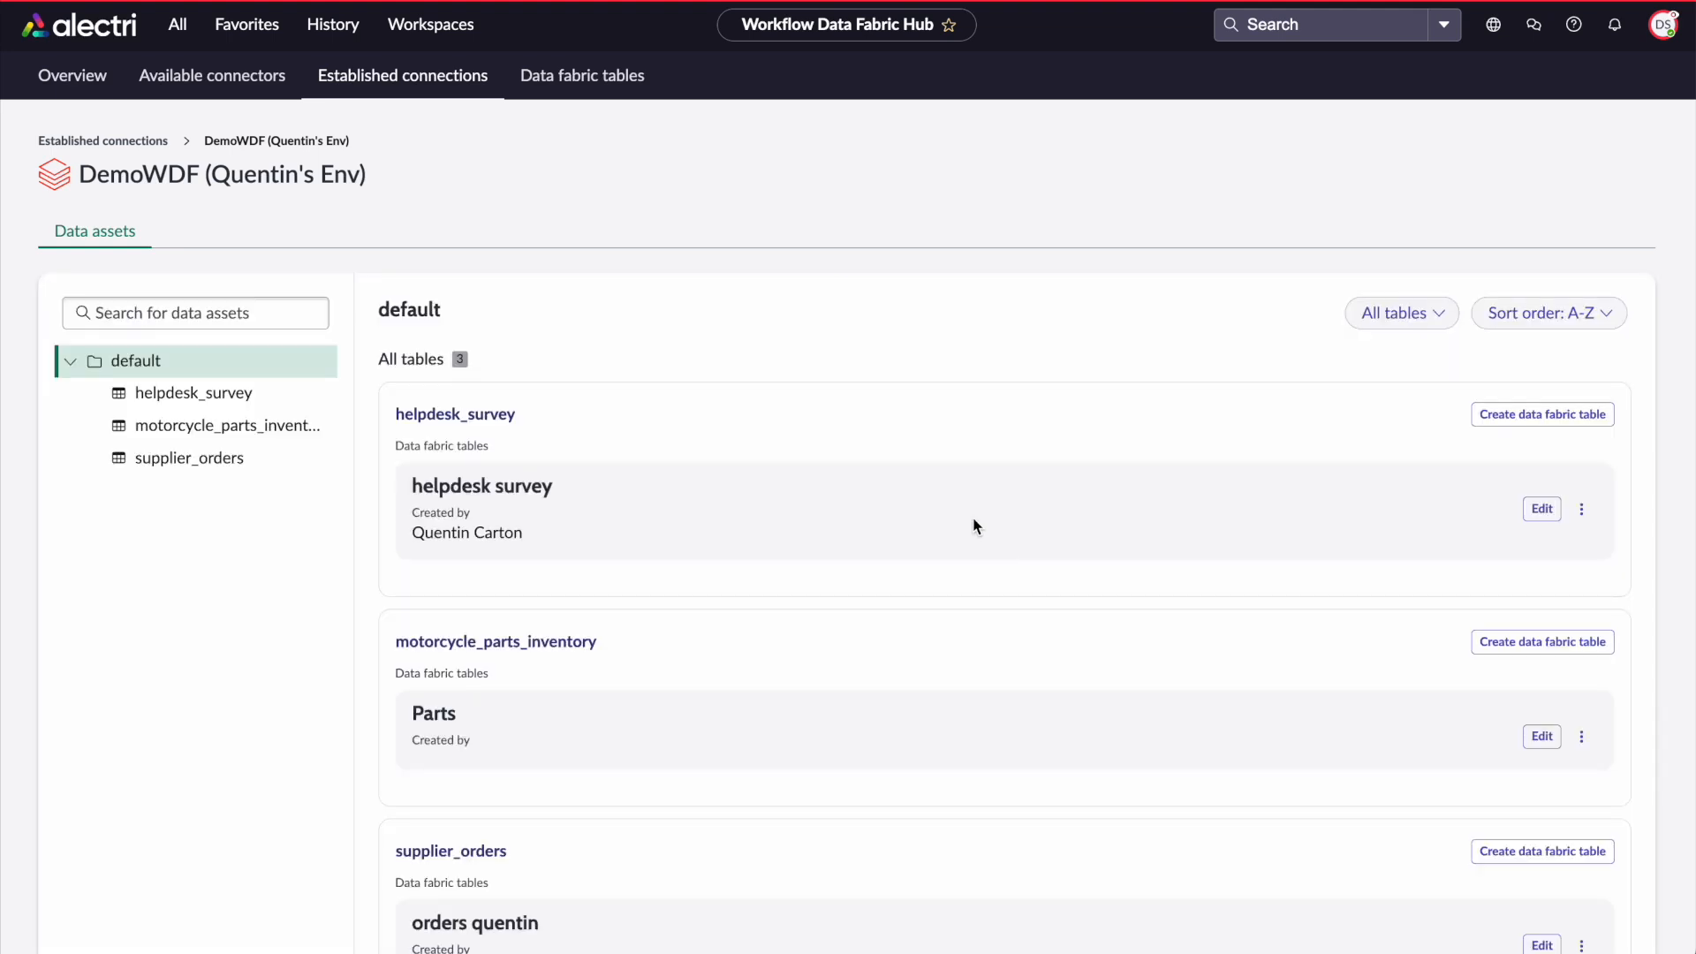
Start a new data fabric table from motorcycle_parts_inventory with the label test quentin and continue
scroll(640, 465, down, 2)
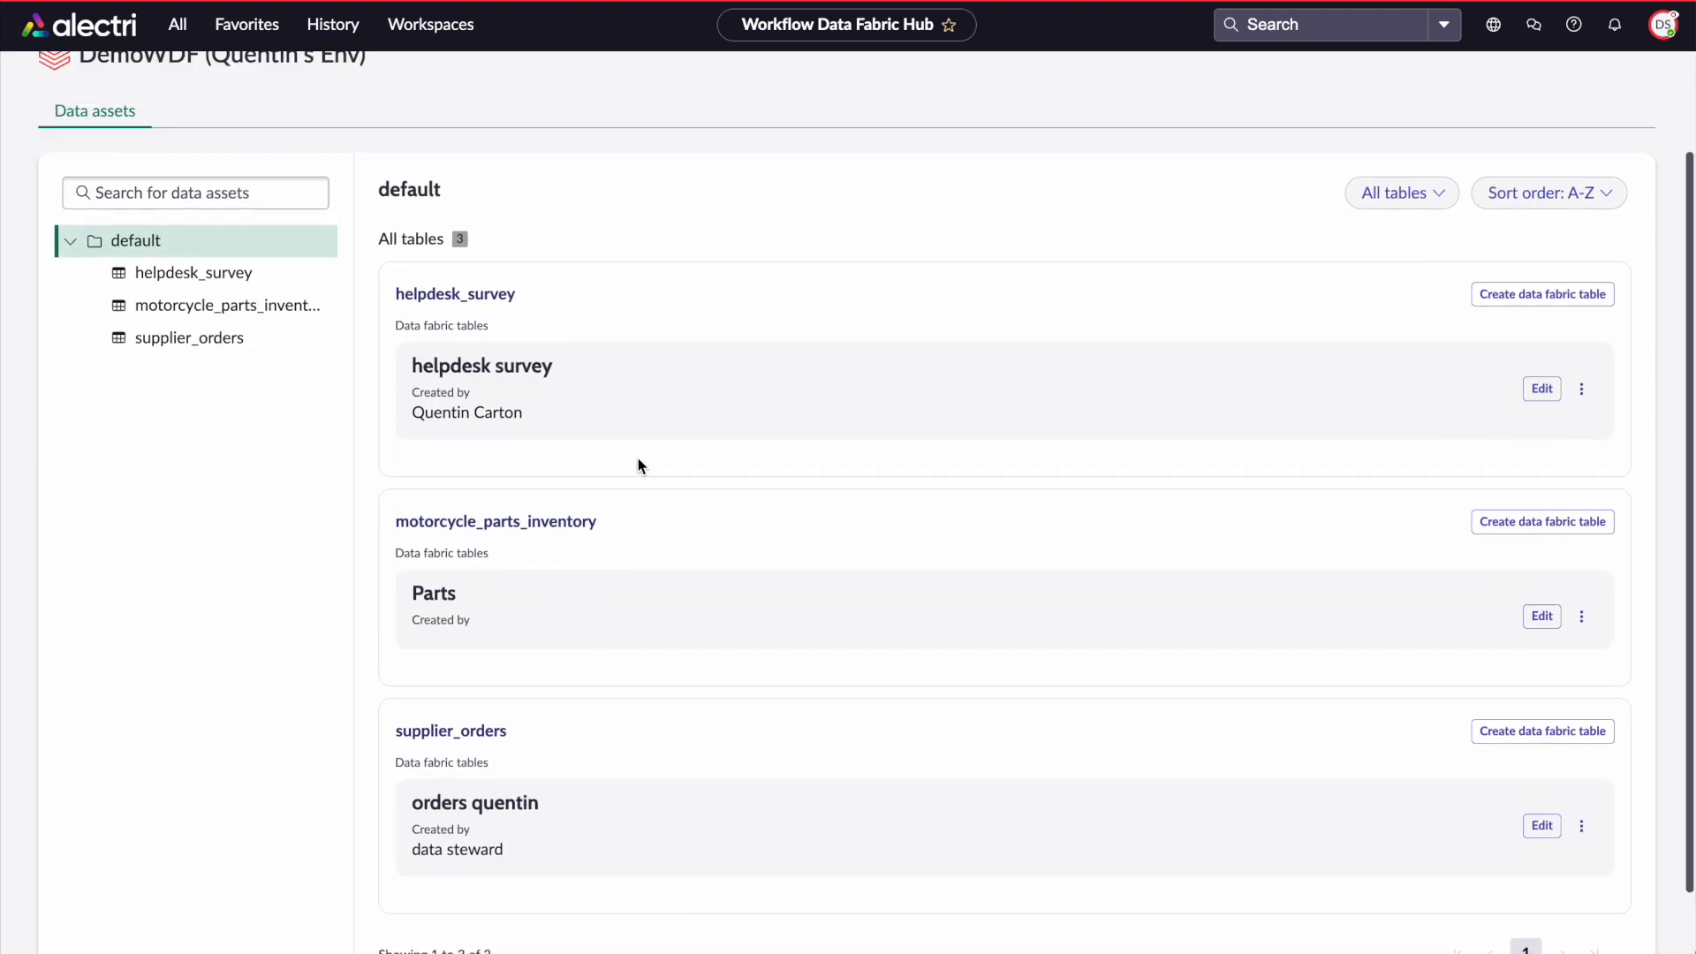
scroll(638, 457, up, 2)
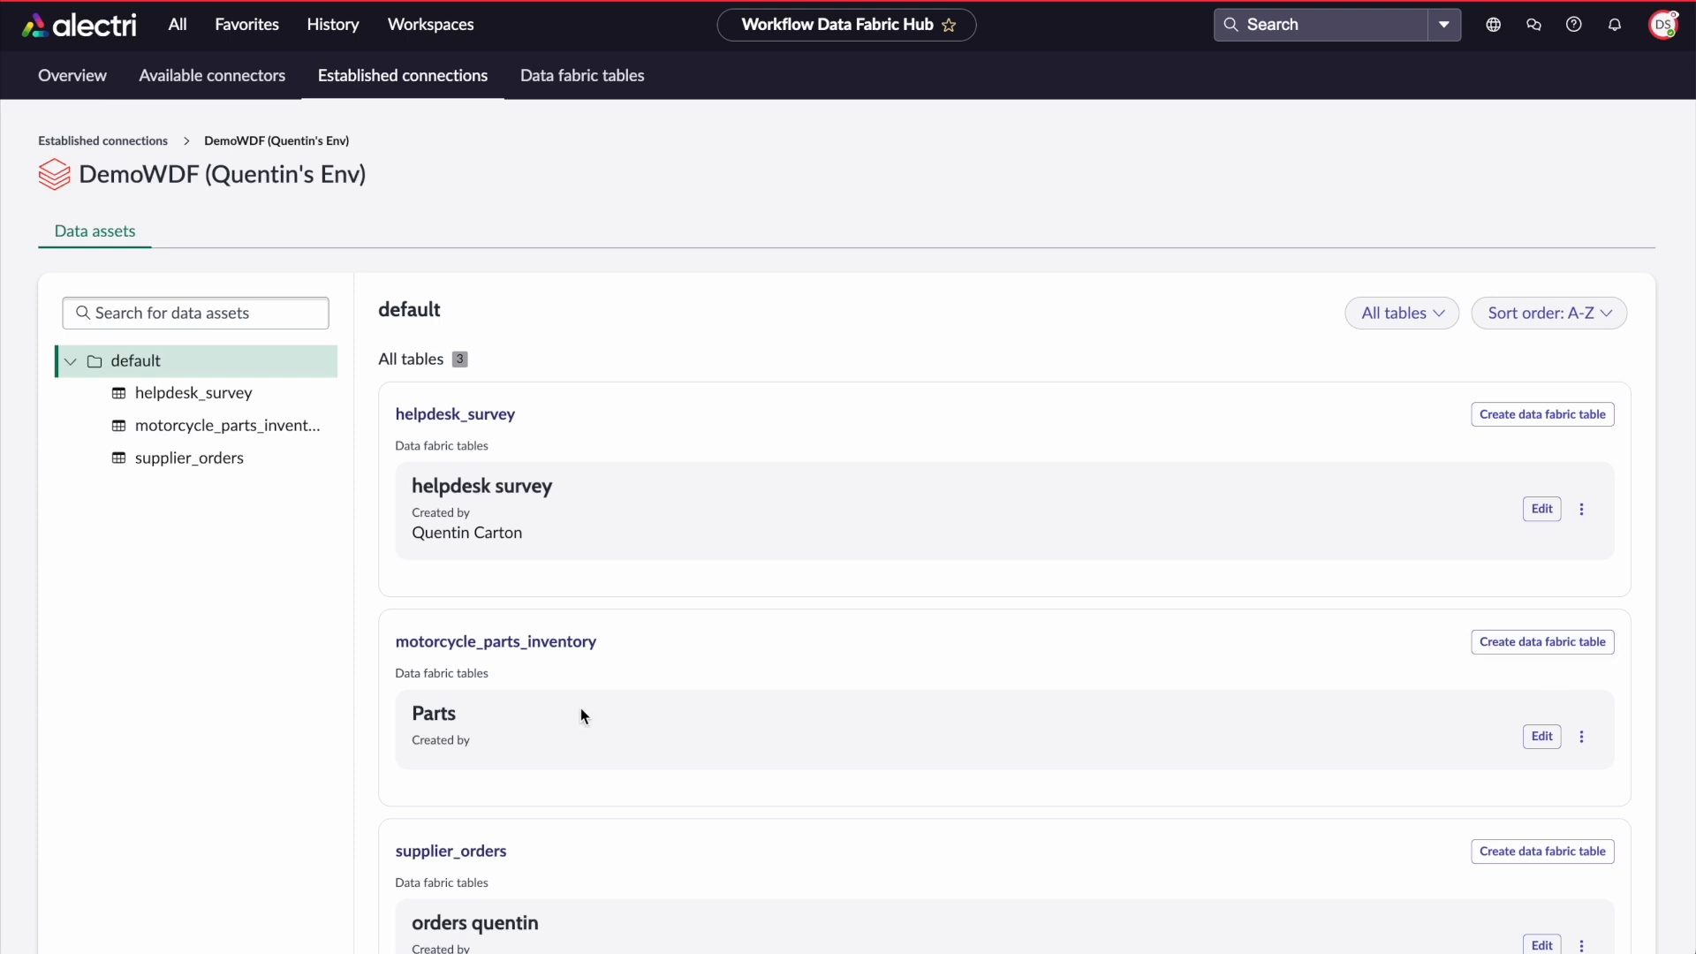
click(1542, 643)
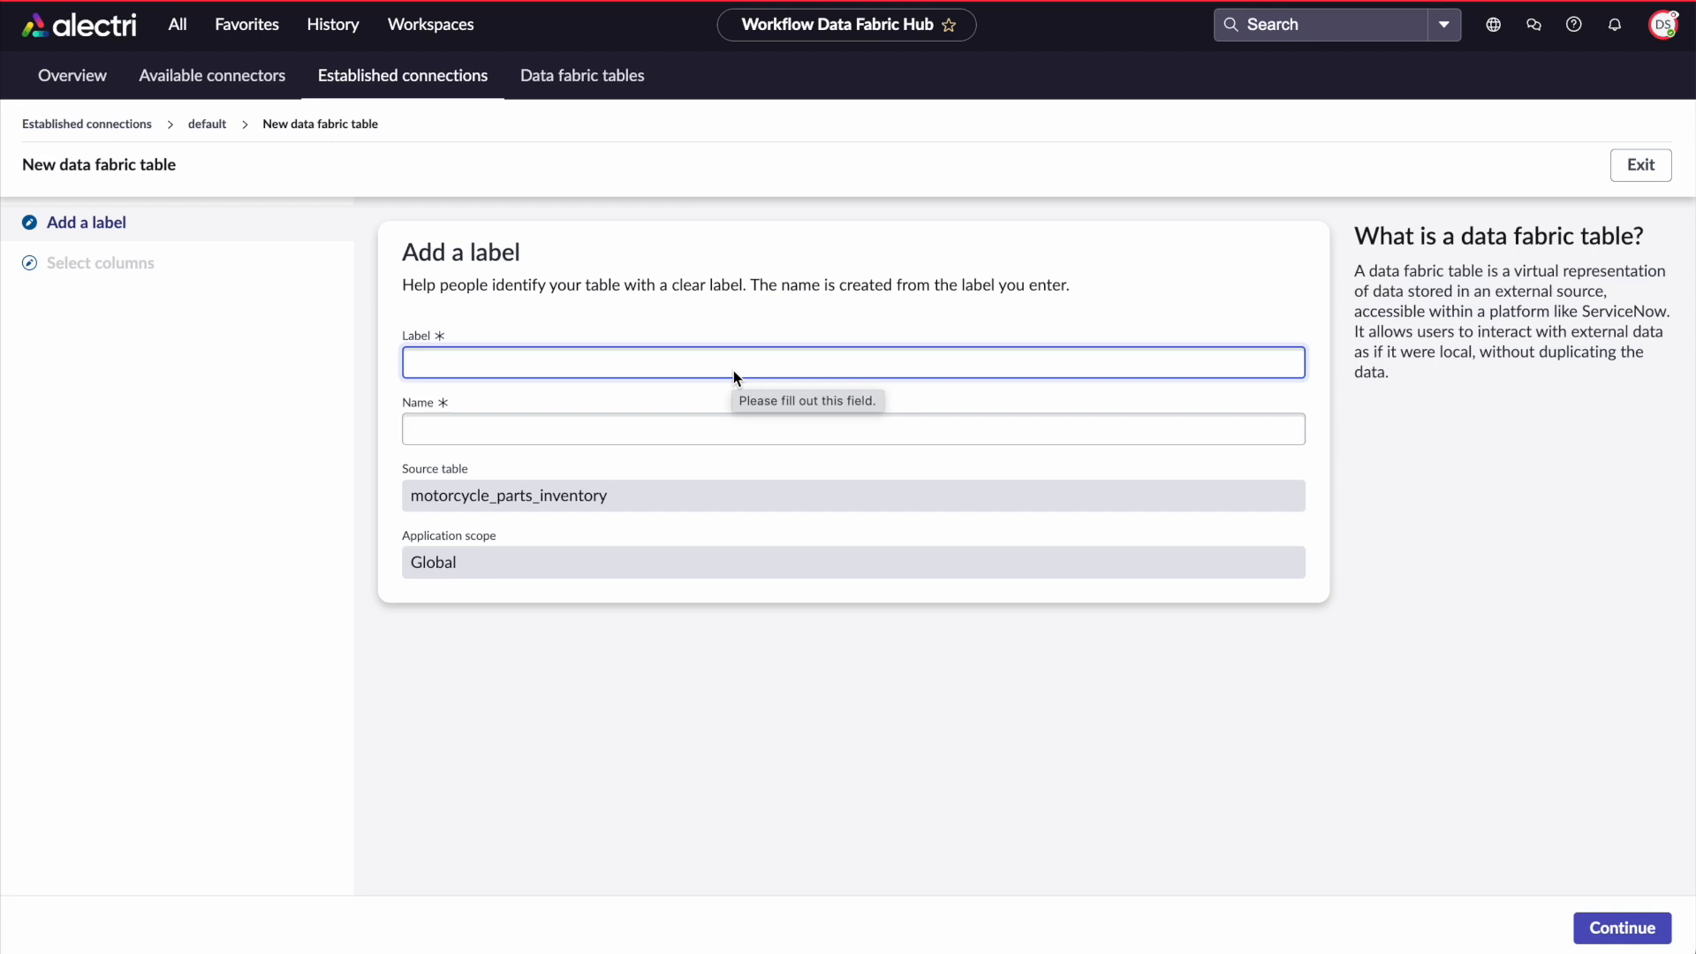
text(test quentin)
key(Tab)
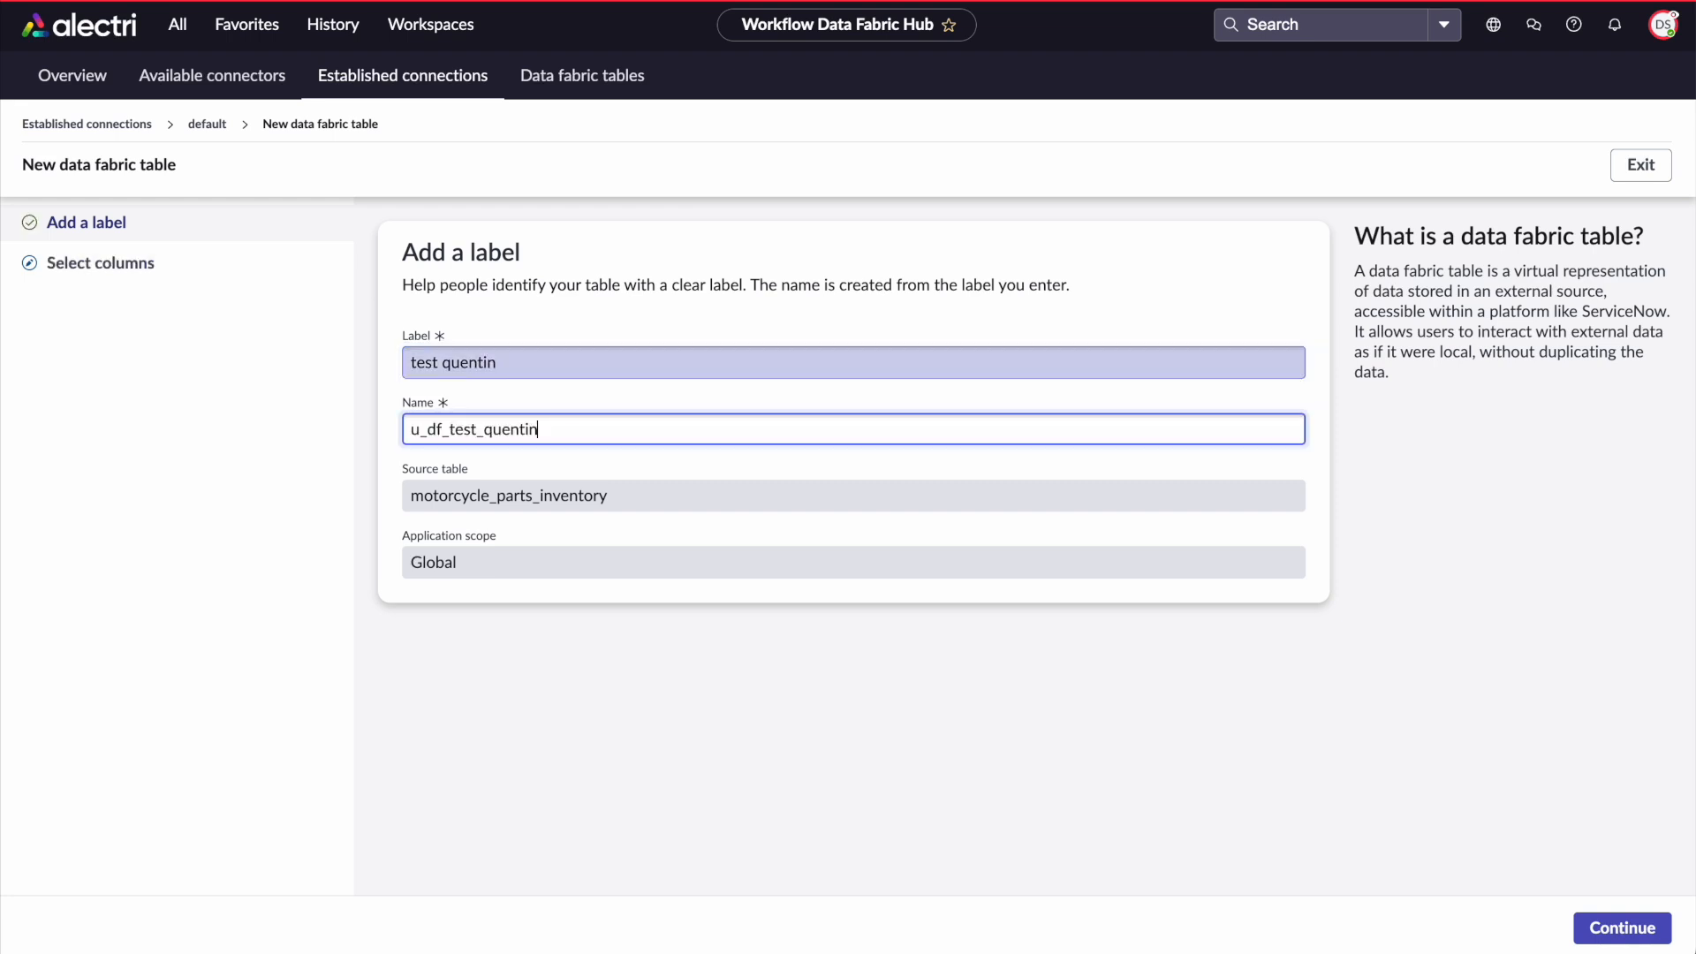
click(1606, 928)
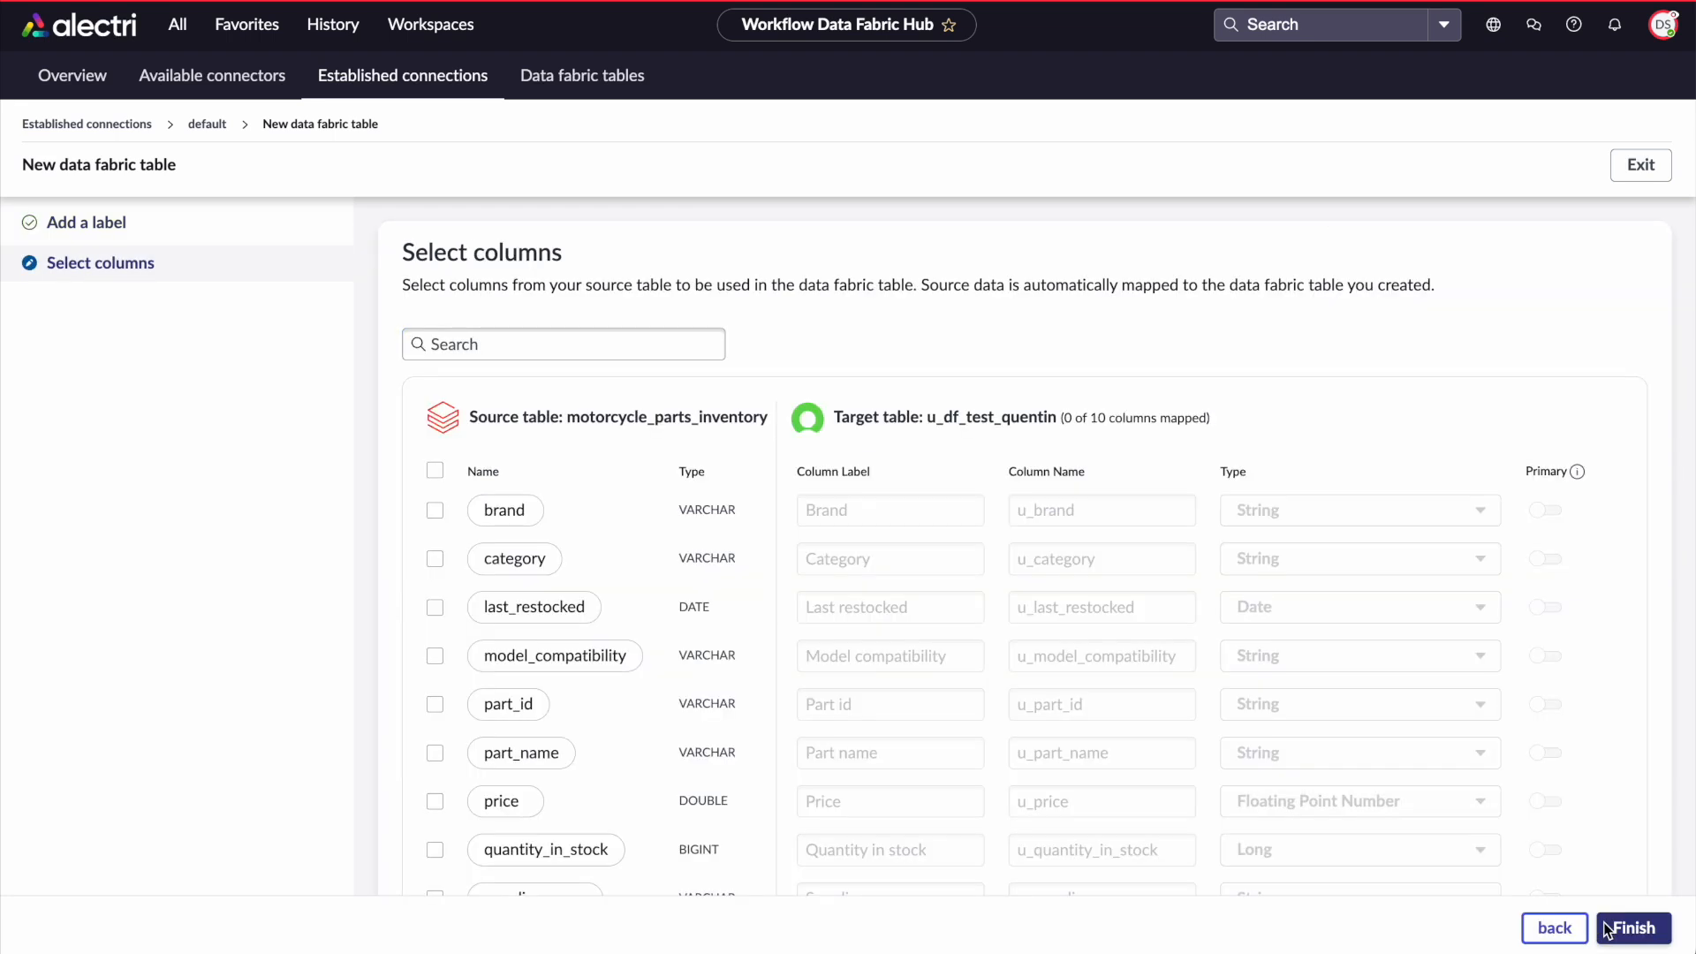
Try to finish the table with all columns selected and part_id set as the primary key, confirming the primary key
click(434, 470)
scroll(1128, 589, down, 2)
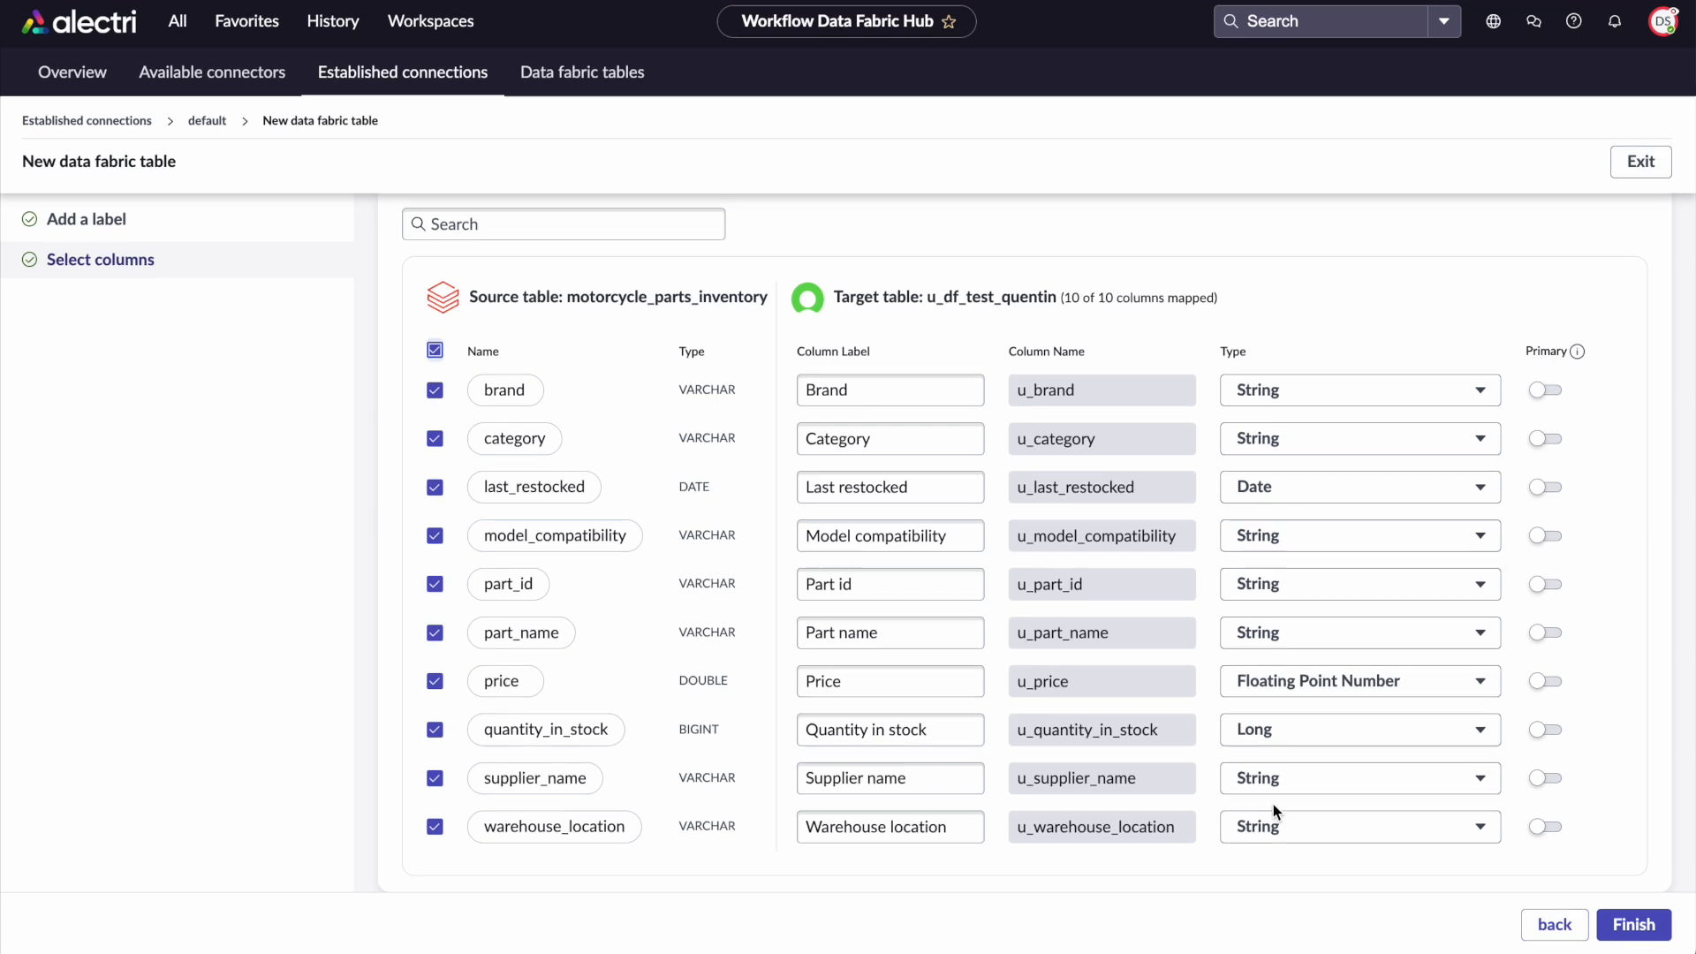
click(1380, 591)
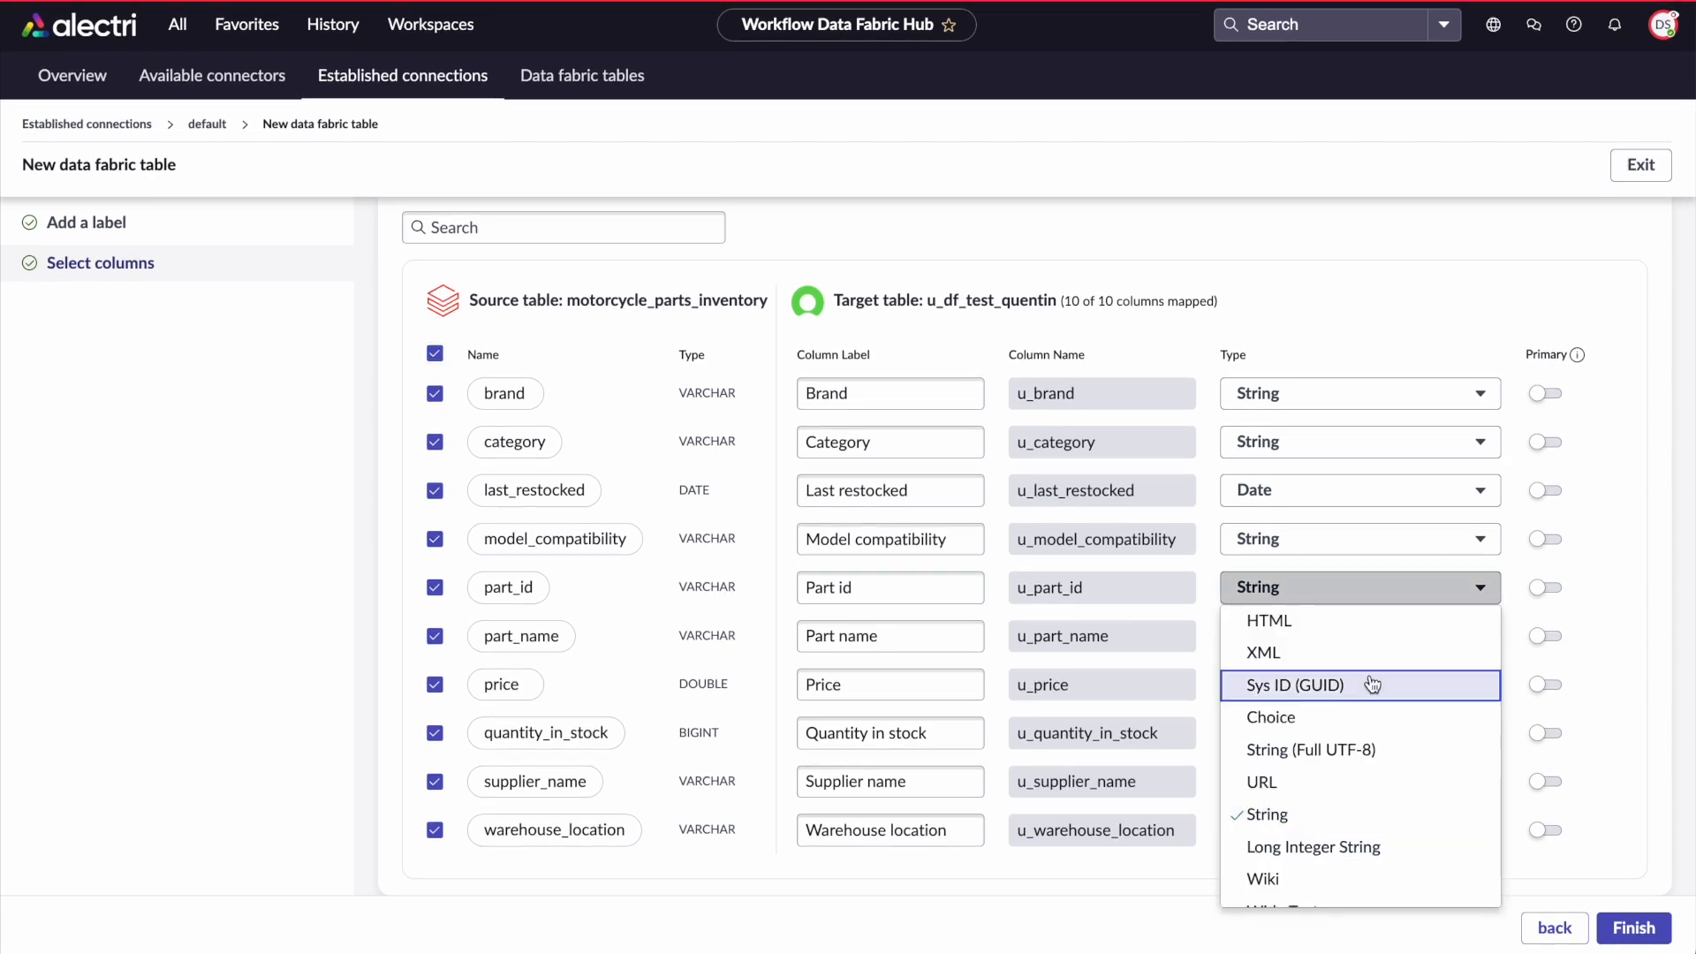
scroll(1281, 707, down, 2)
click(1388, 580)
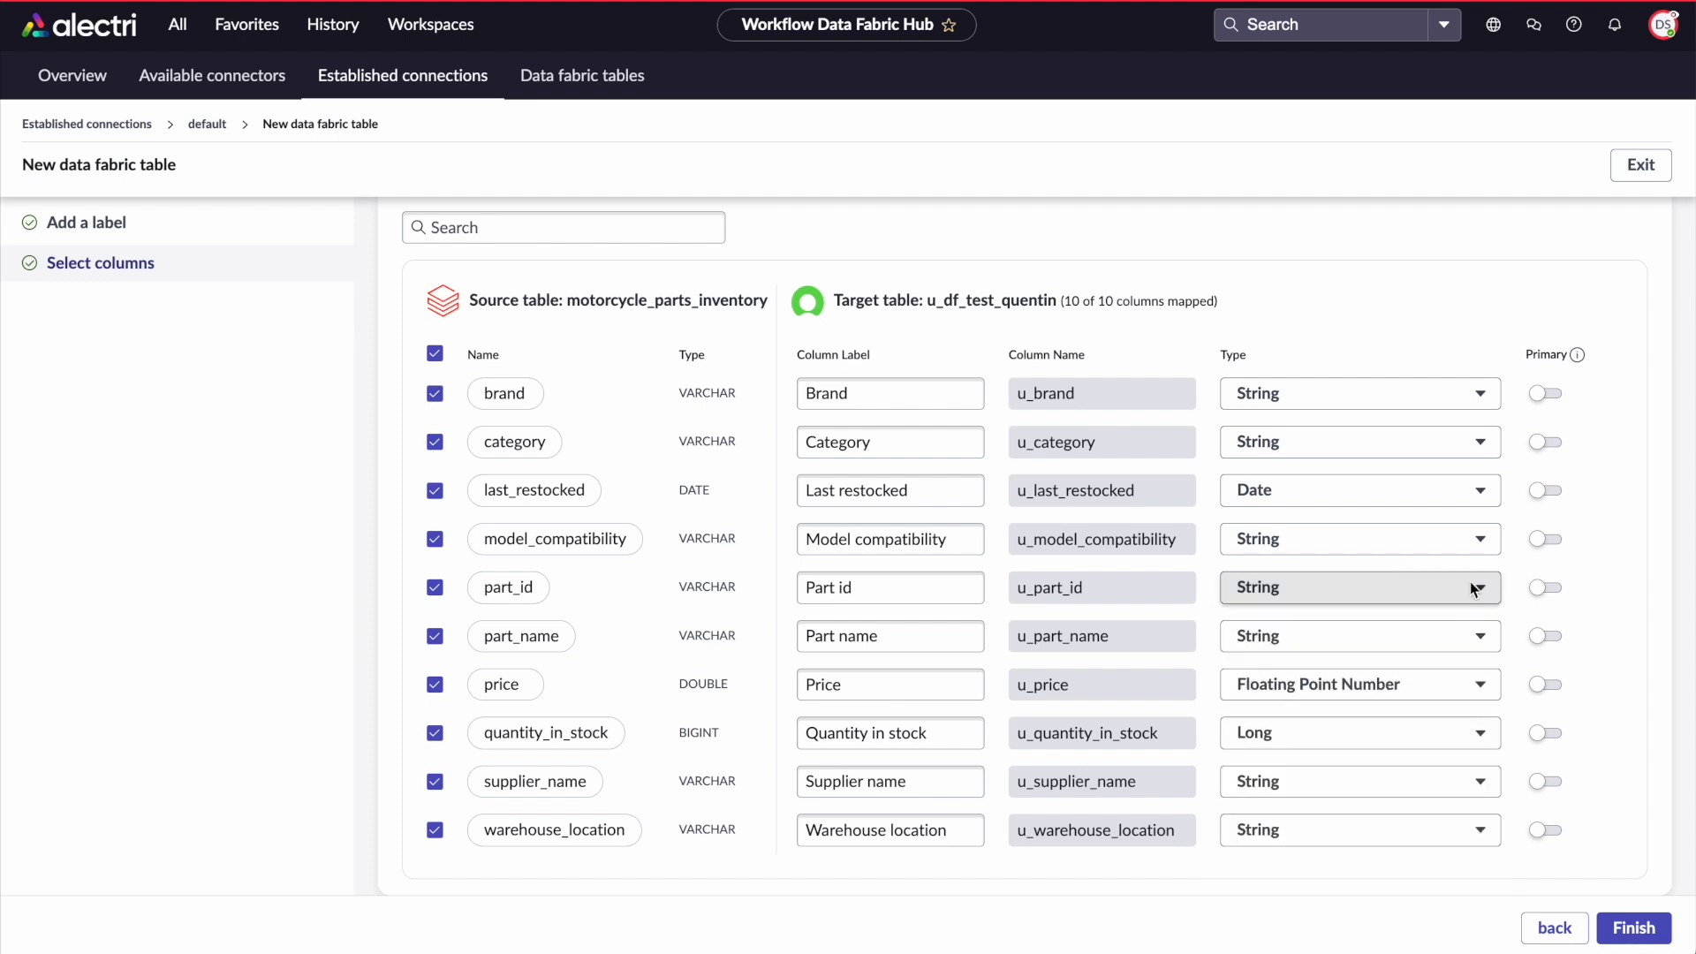
click(1546, 588)
click(1622, 938)
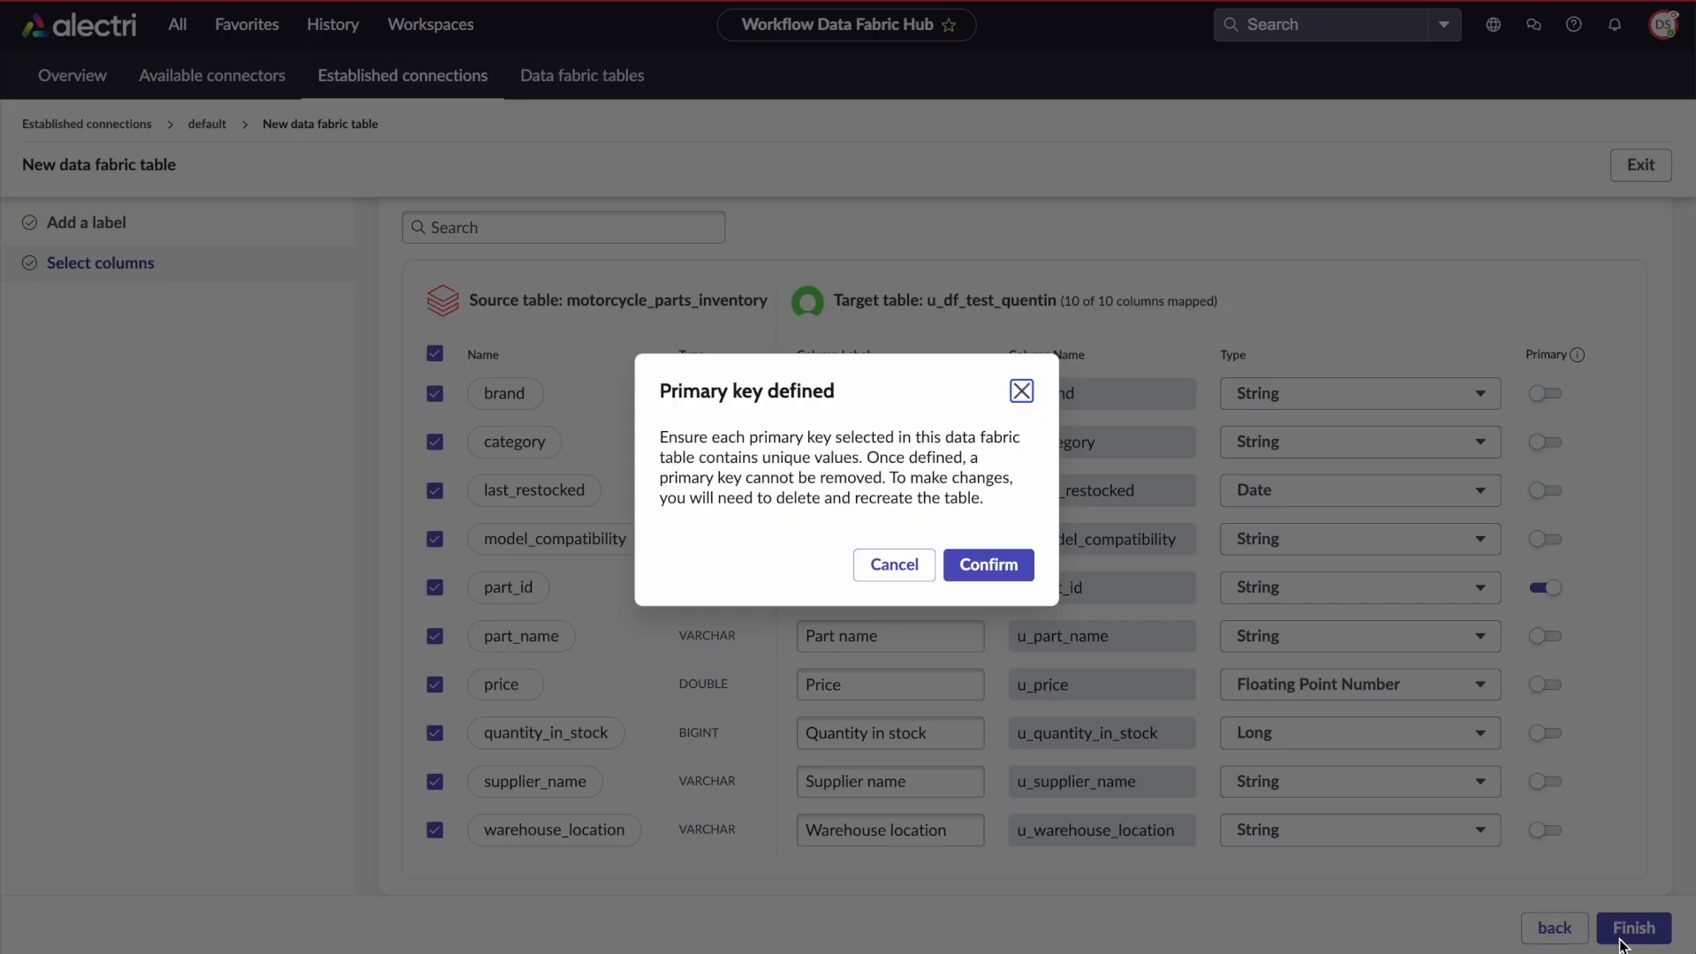
click(1016, 567)
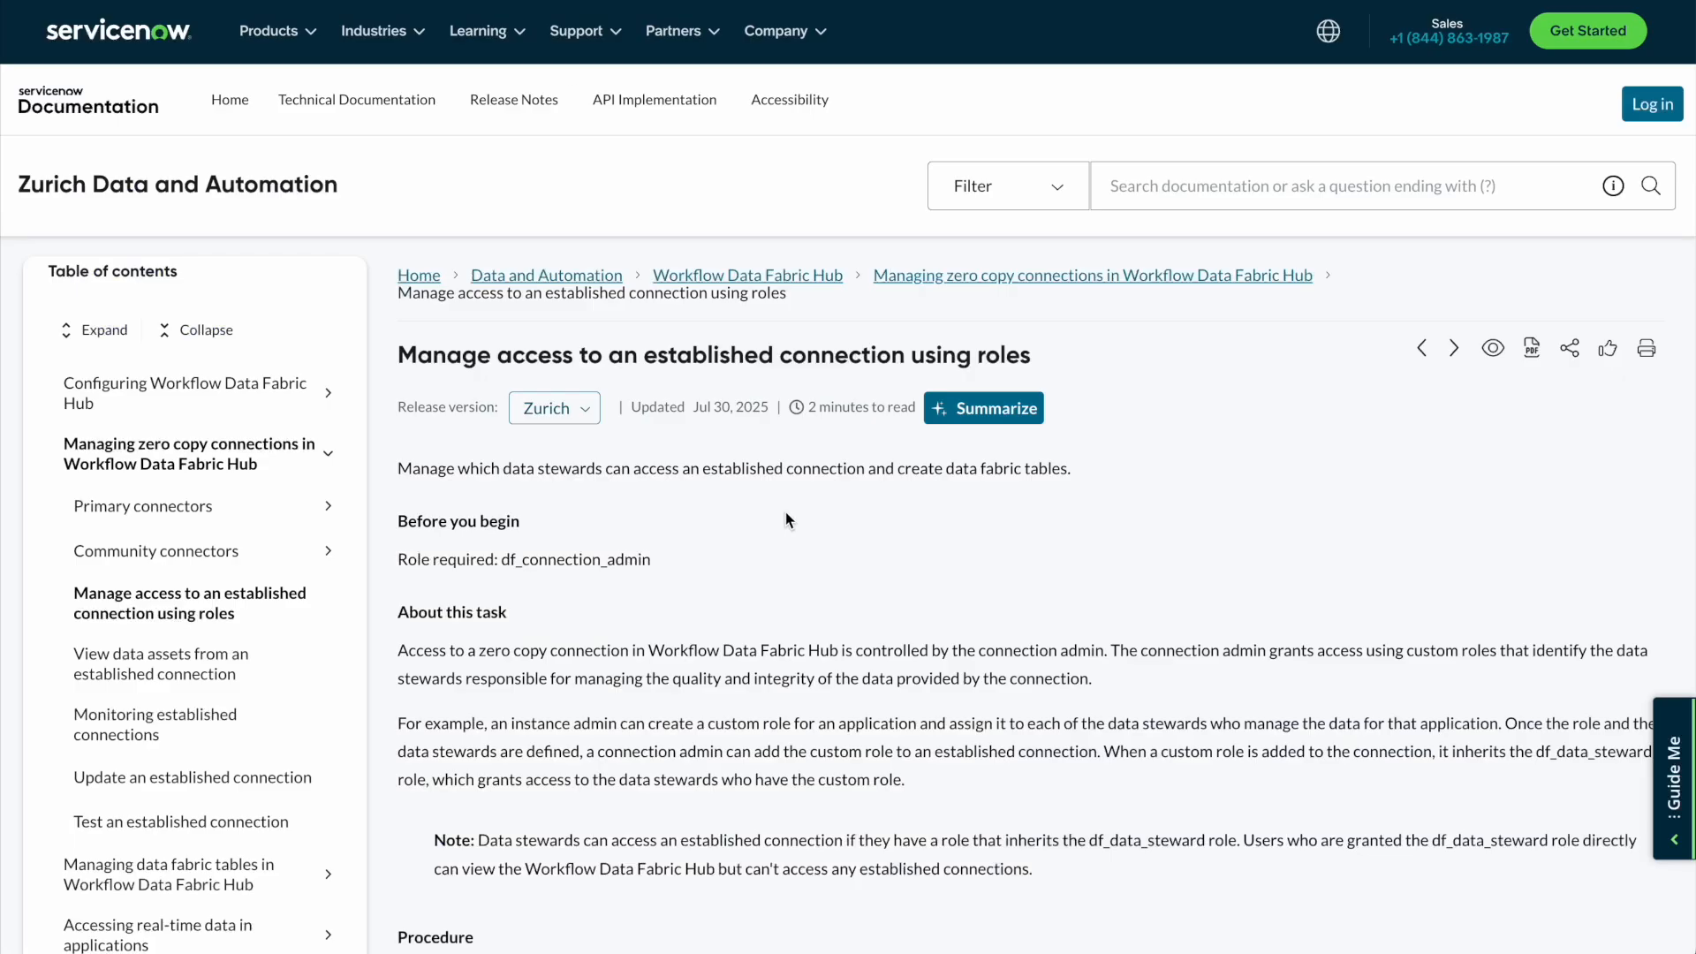
Read the full error message about the failed table creation and dismiss the alert
scroll(786, 517, down, 2)
scroll(785, 520, up, 1)
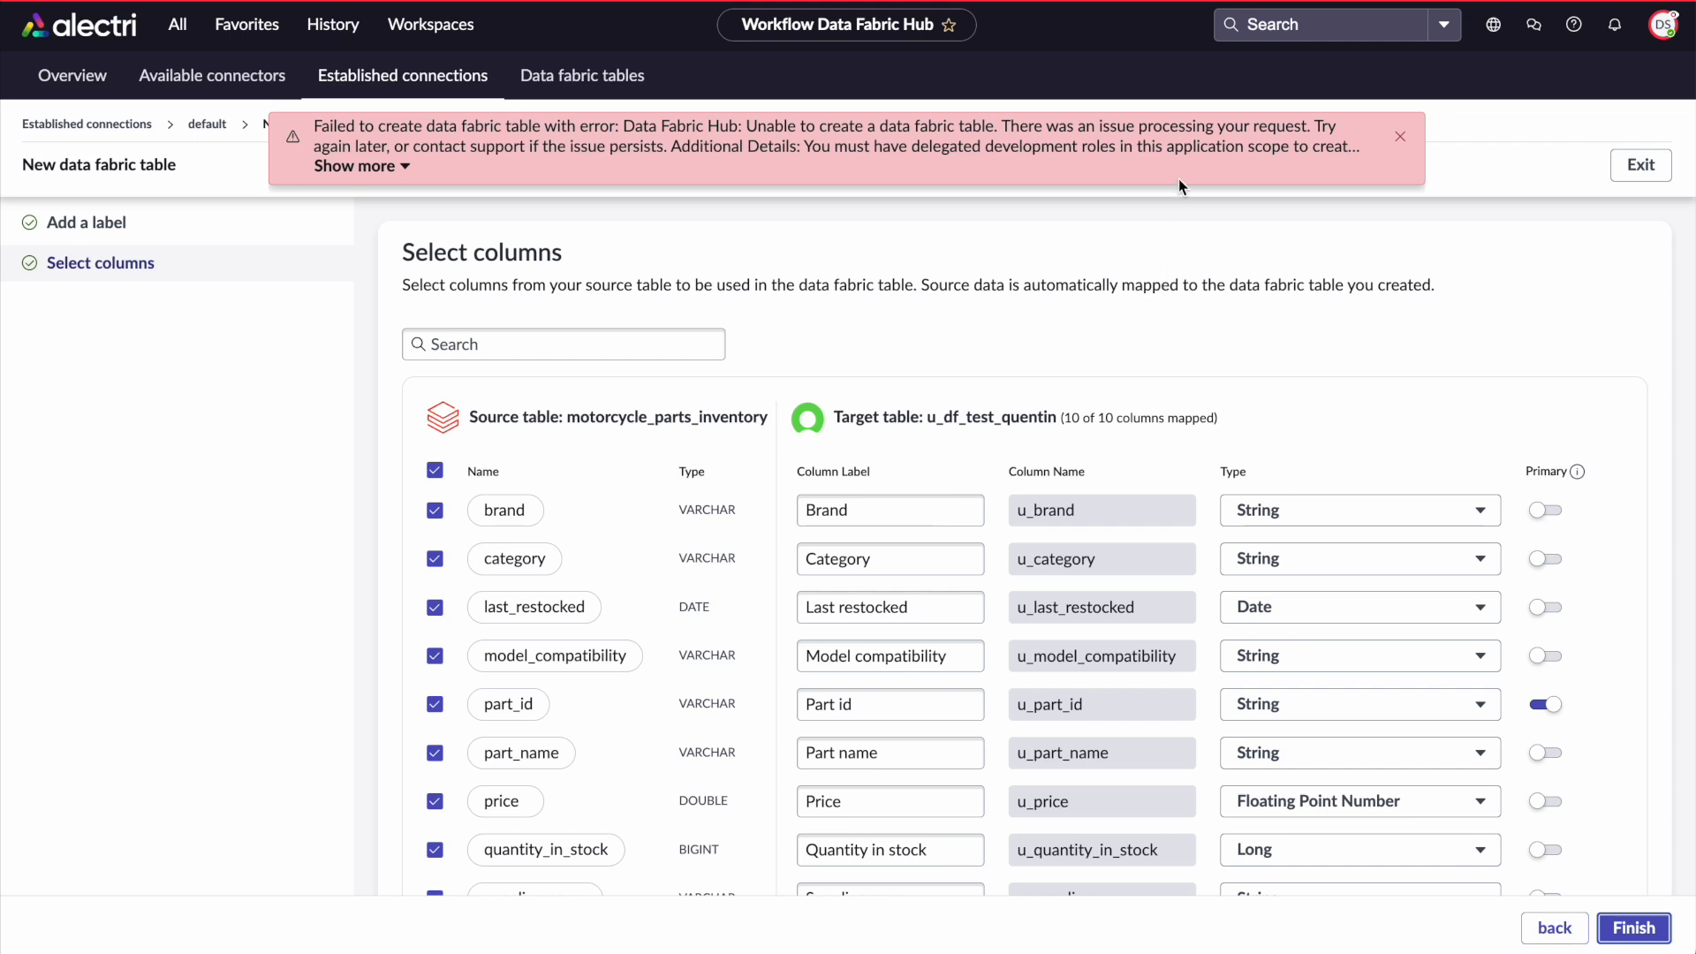
drag(1152, 149, 1281, 159)
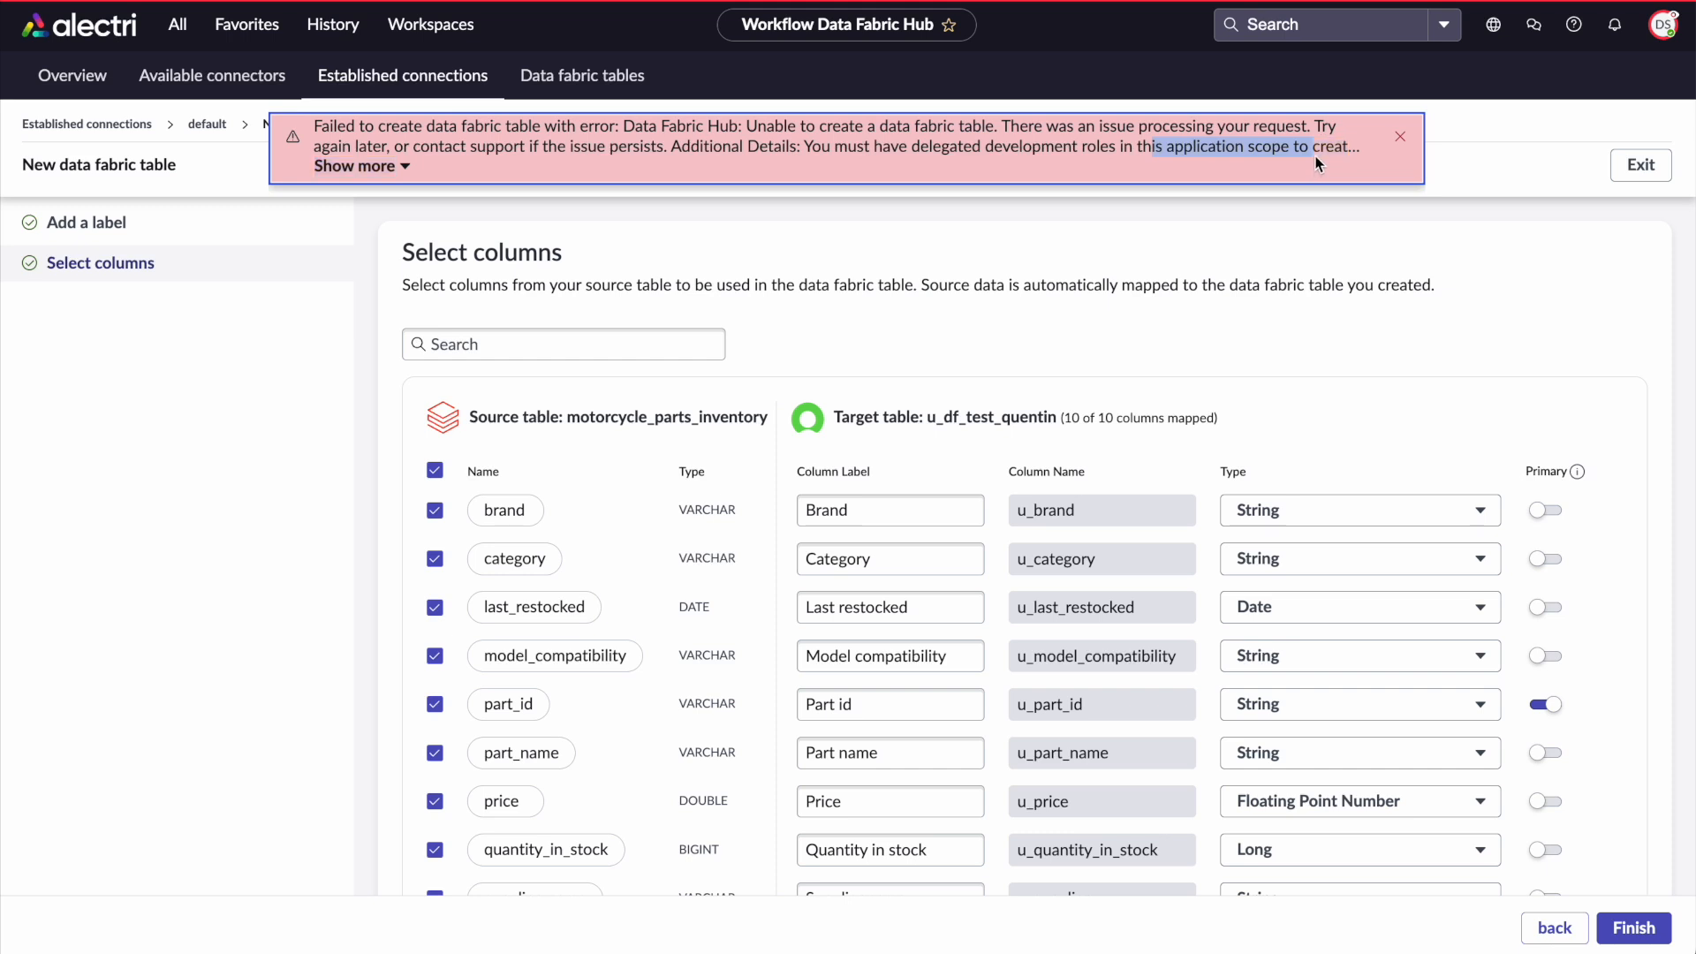
click(386, 169)
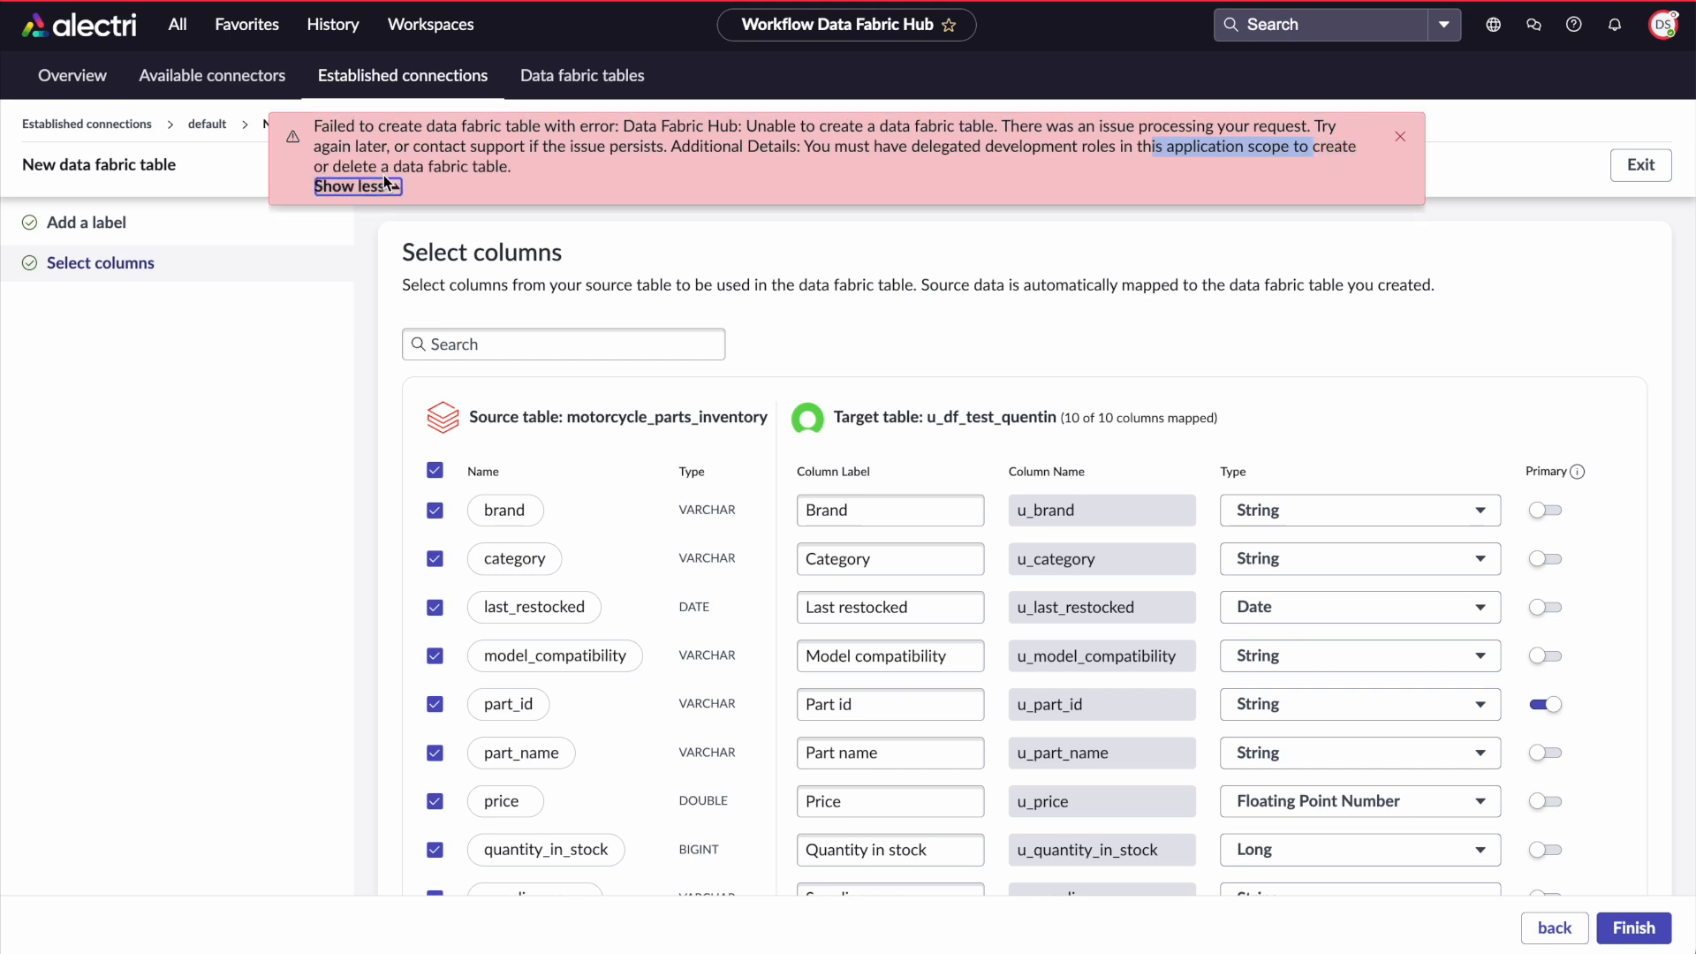
click(1146, 279)
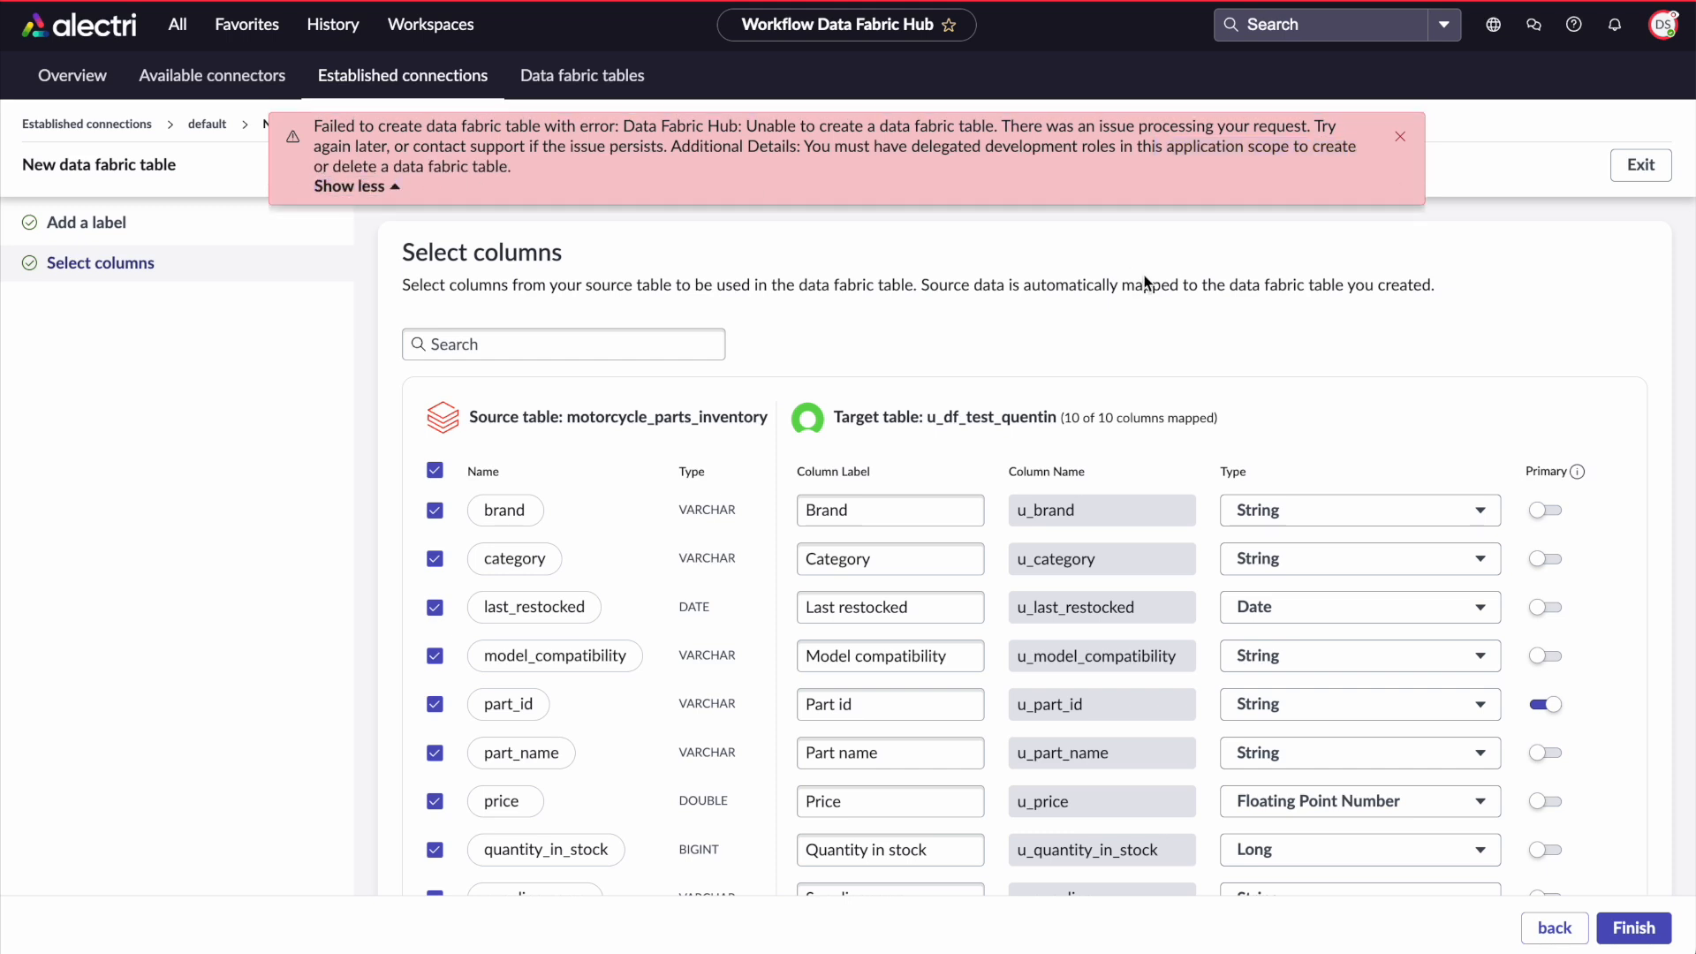
click(1398, 137)
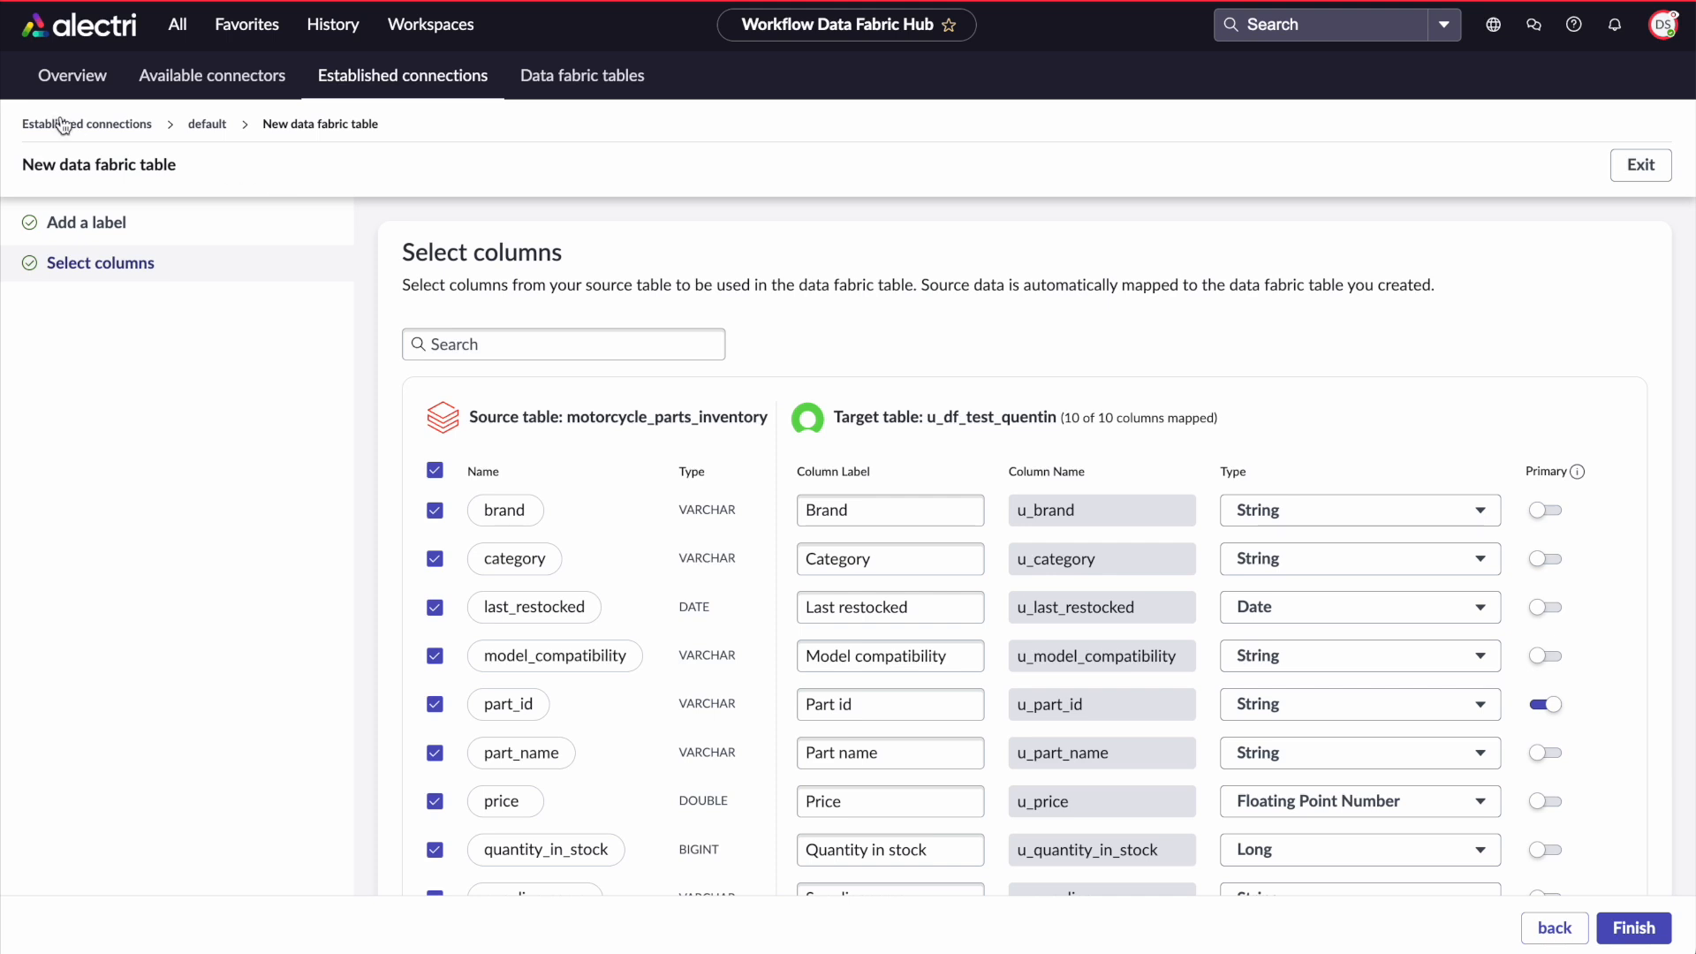
Go back to the established connections list and reopen the DemoWDF connection
click(78, 125)
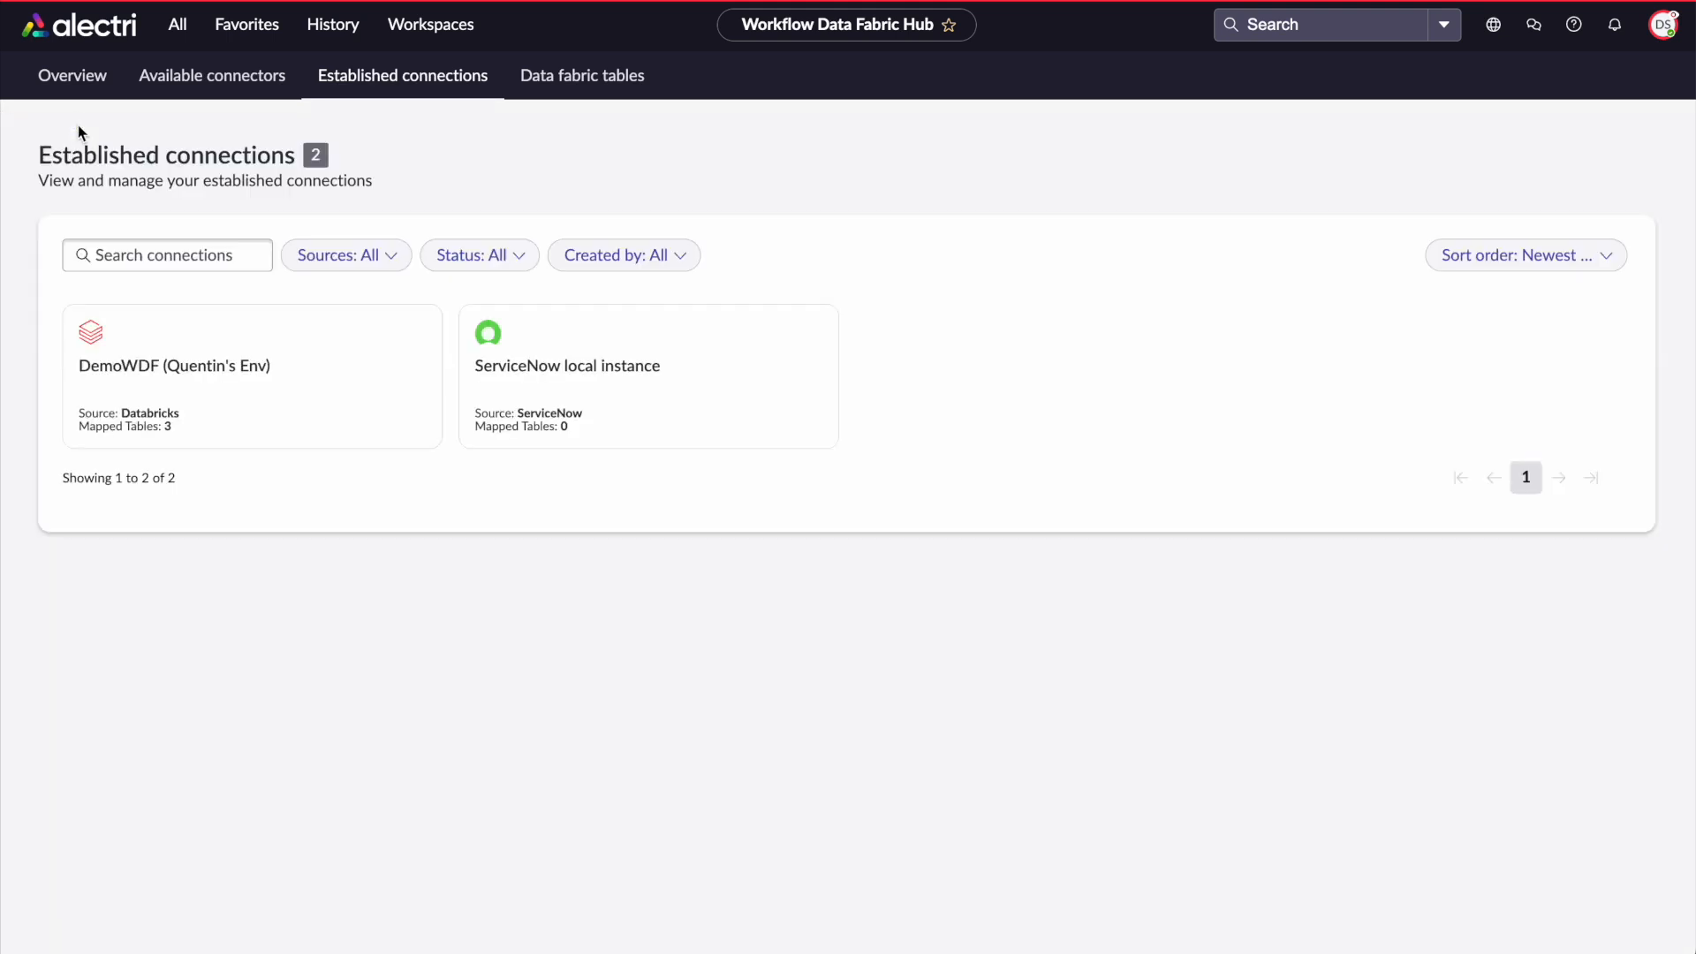
click(166, 339)
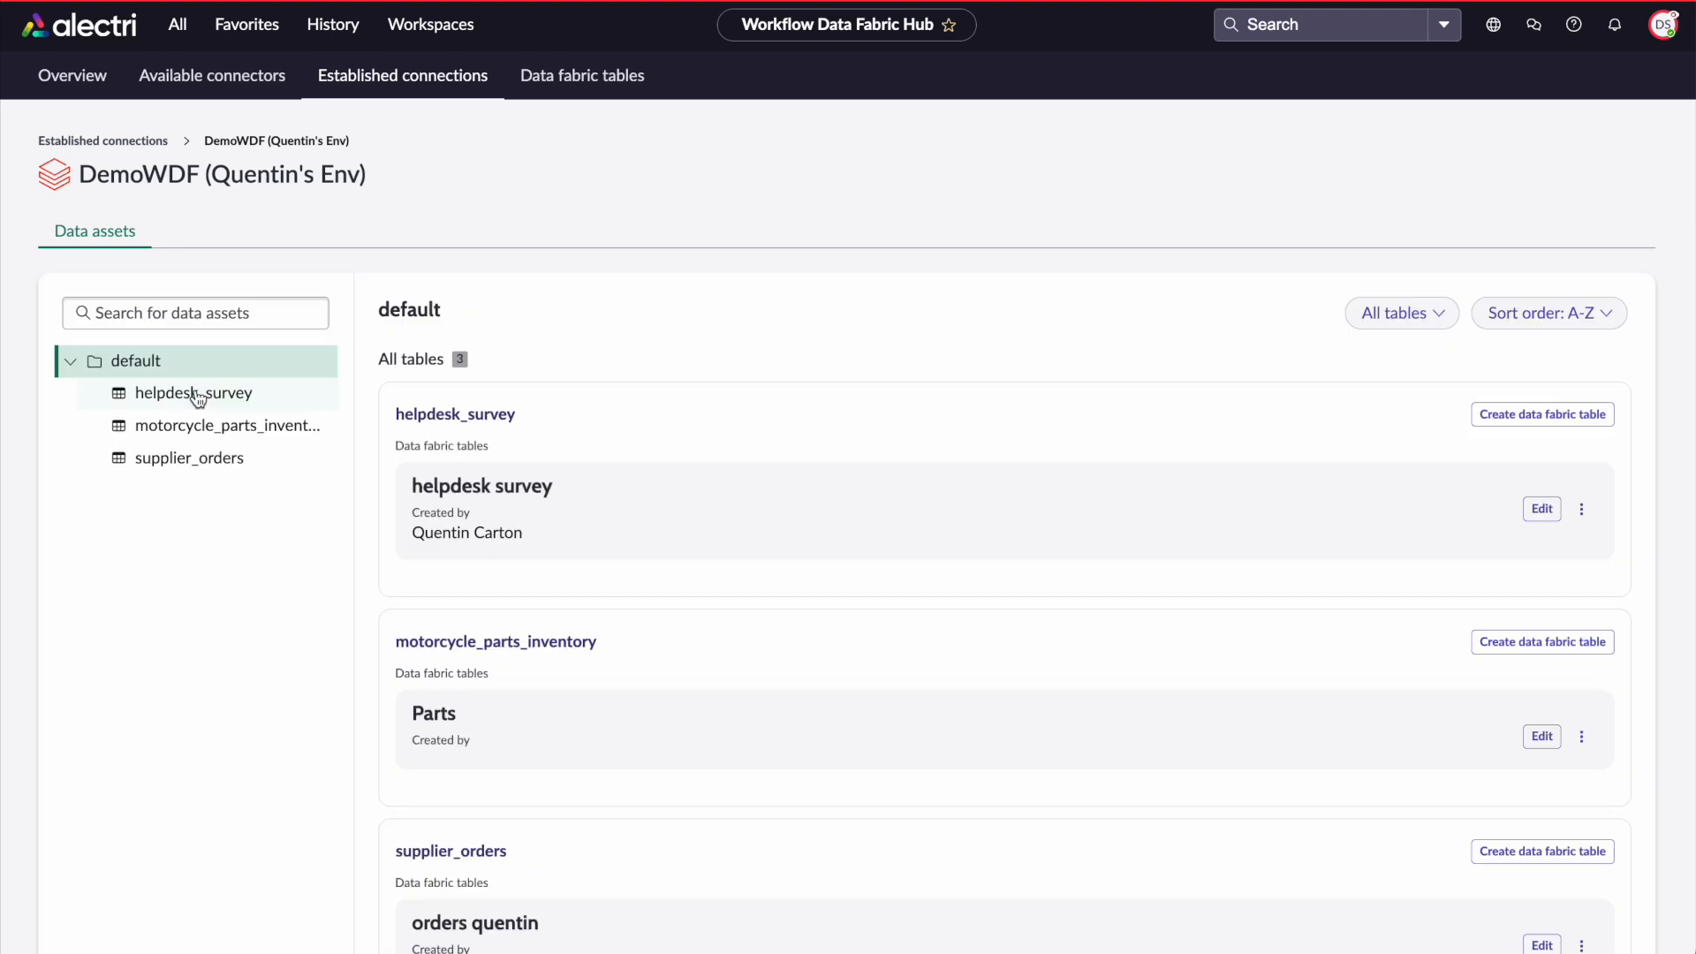
Try to open the list behind the helpdesk survey data fabric table on the helpdesk_survey asset
click(196, 392)
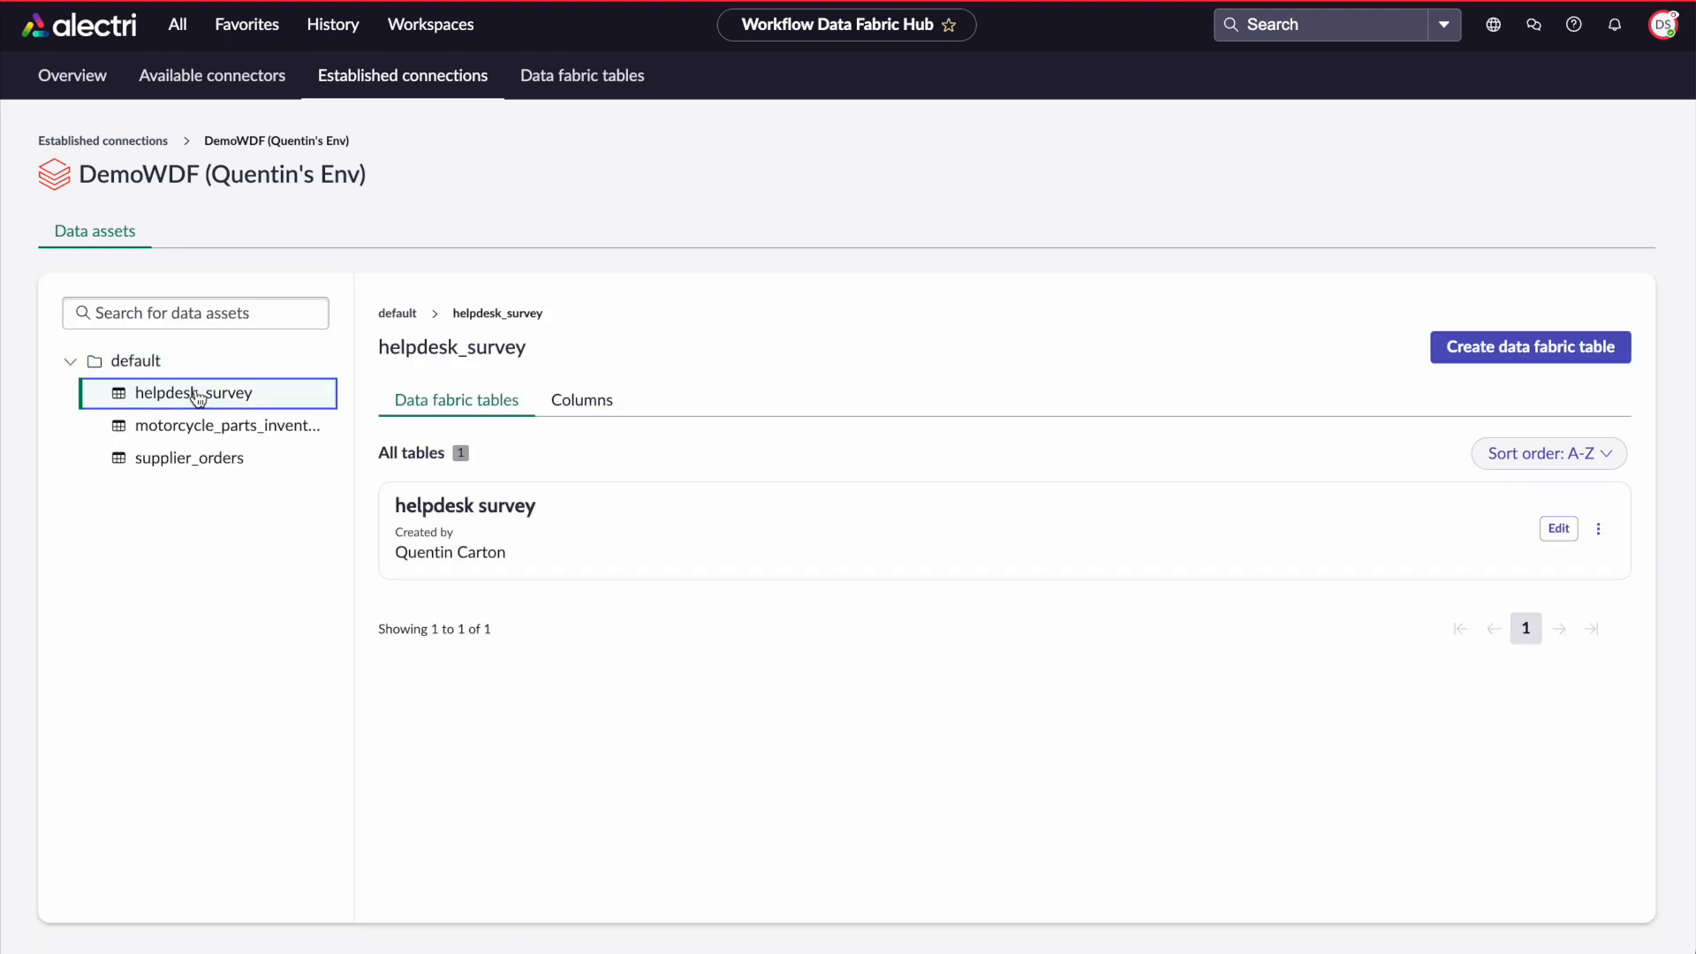
click(1598, 529)
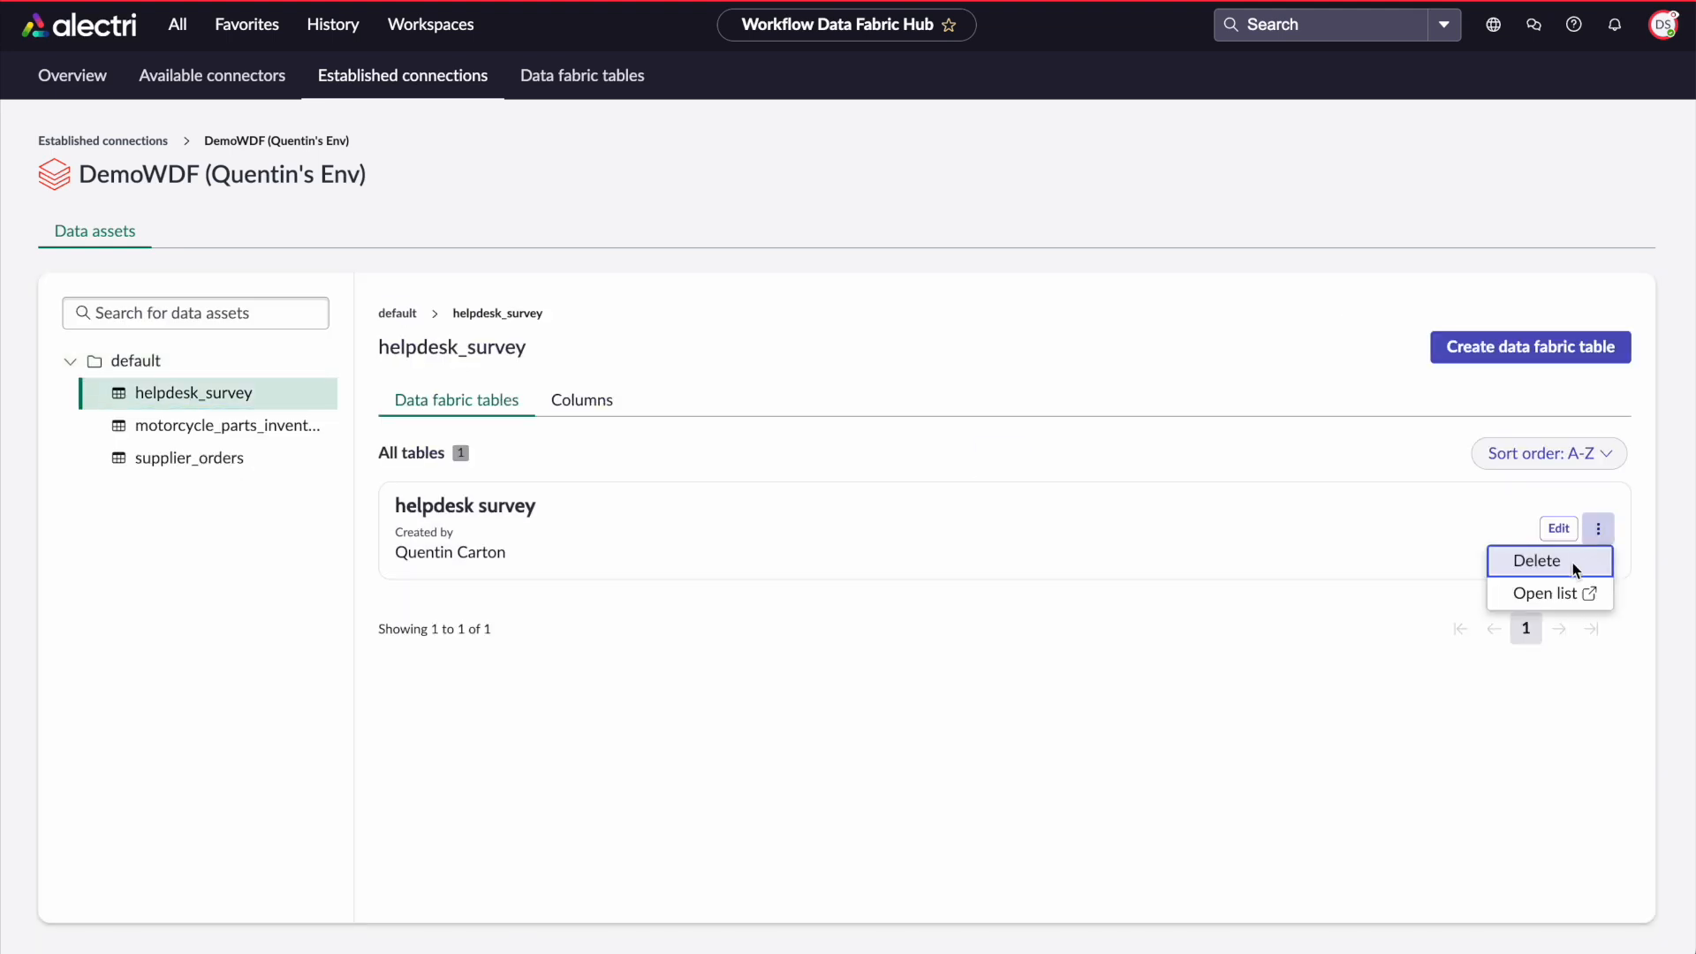
click(1546, 598)
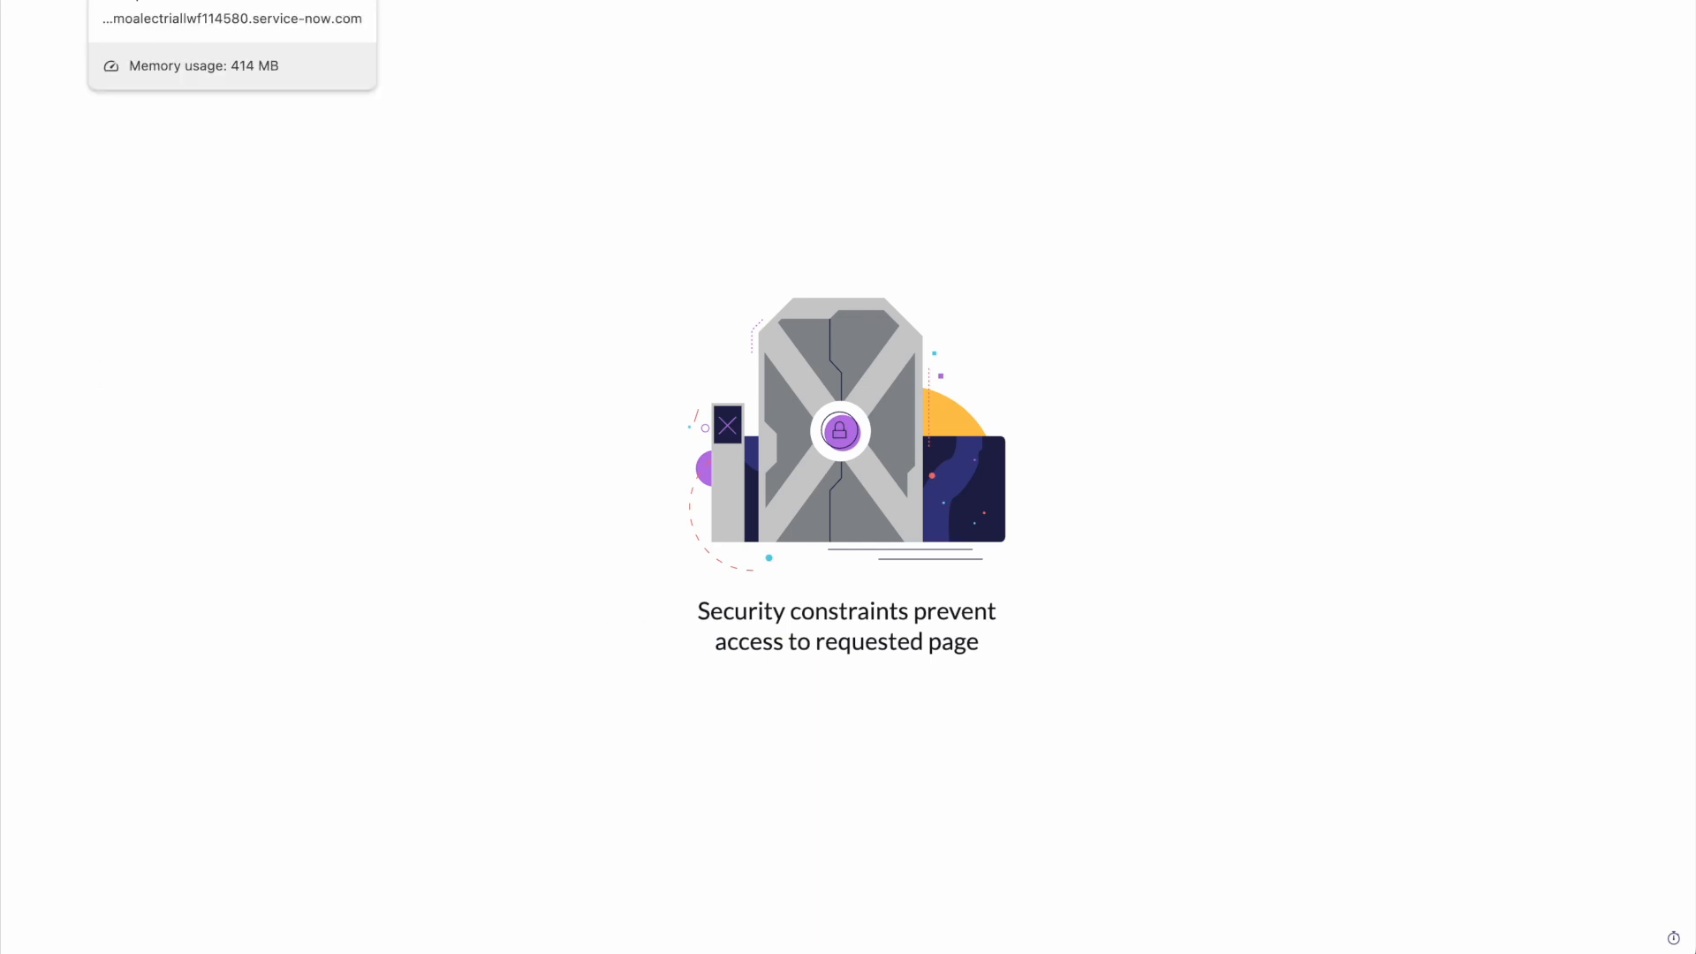
click(176, 1)
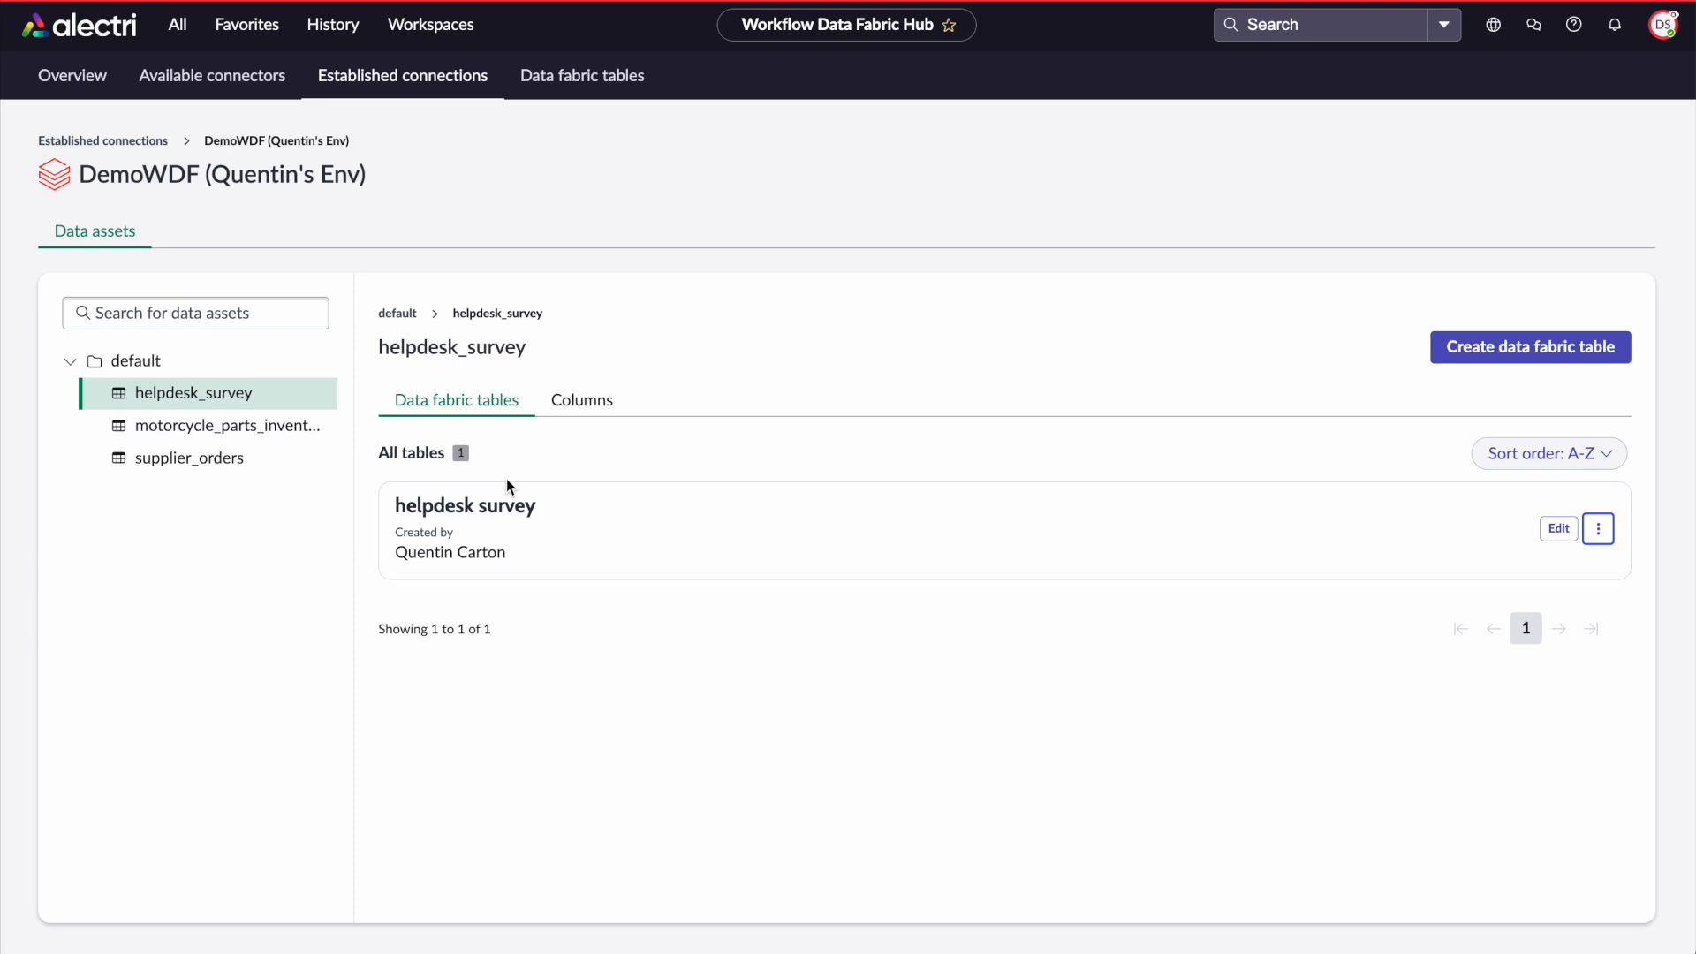
End the data steward impersonation and open the sys_user.list users table
click(1664, 25)
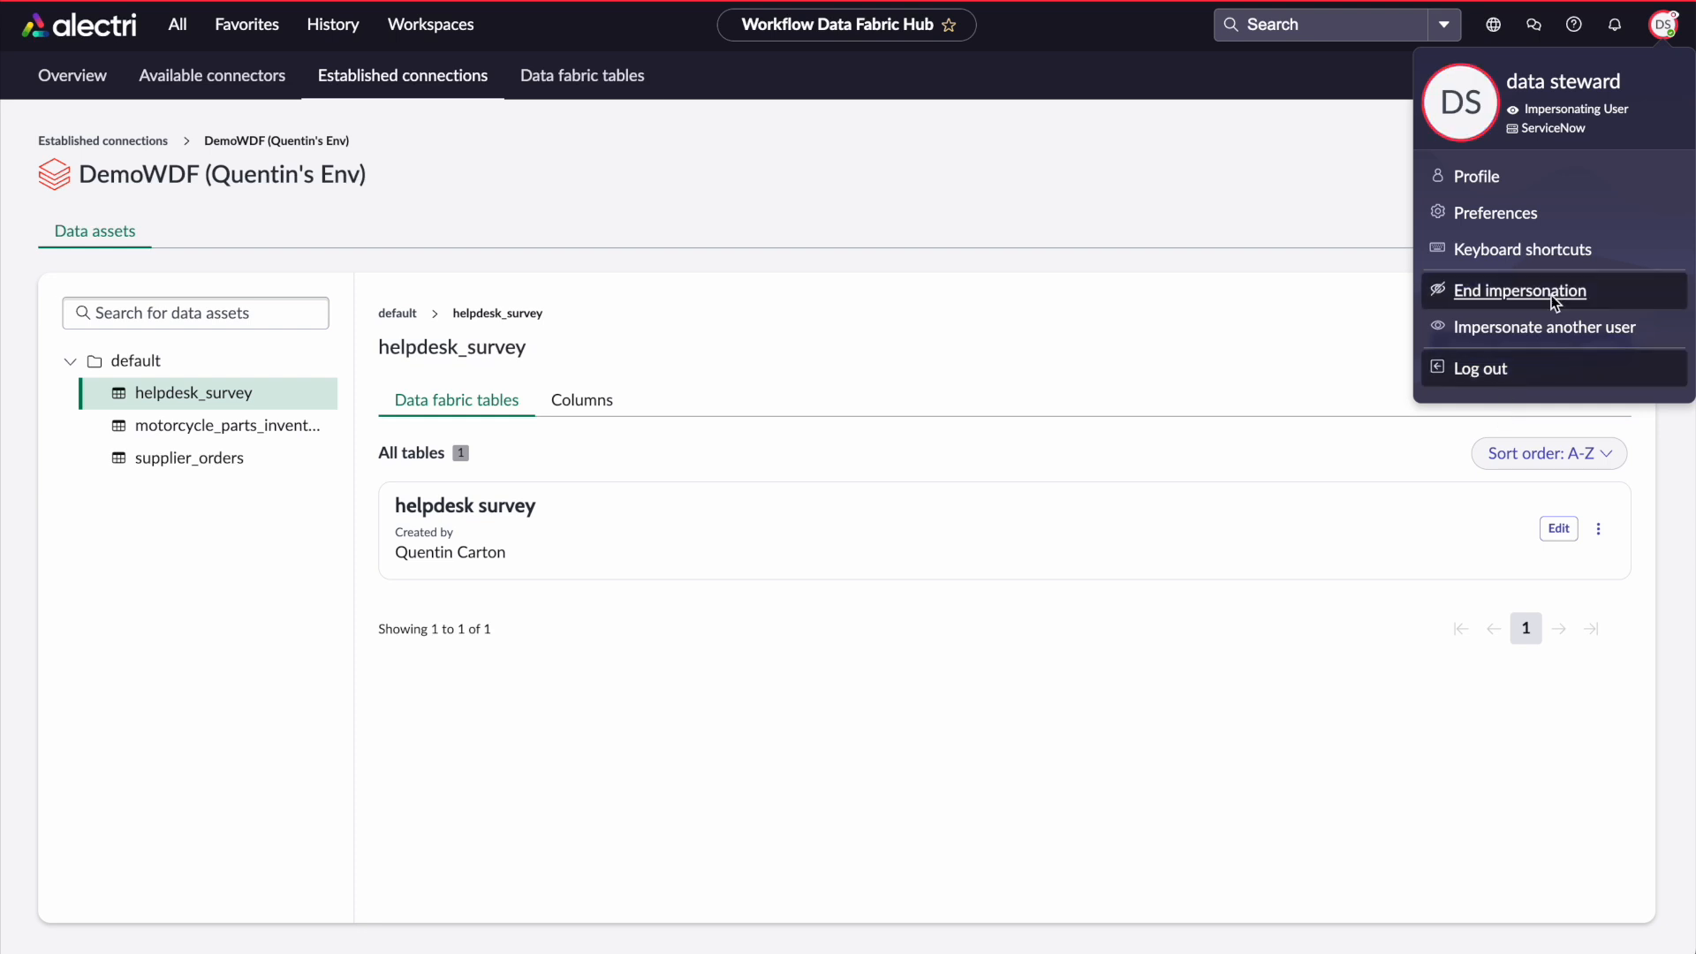
click(1552, 295)
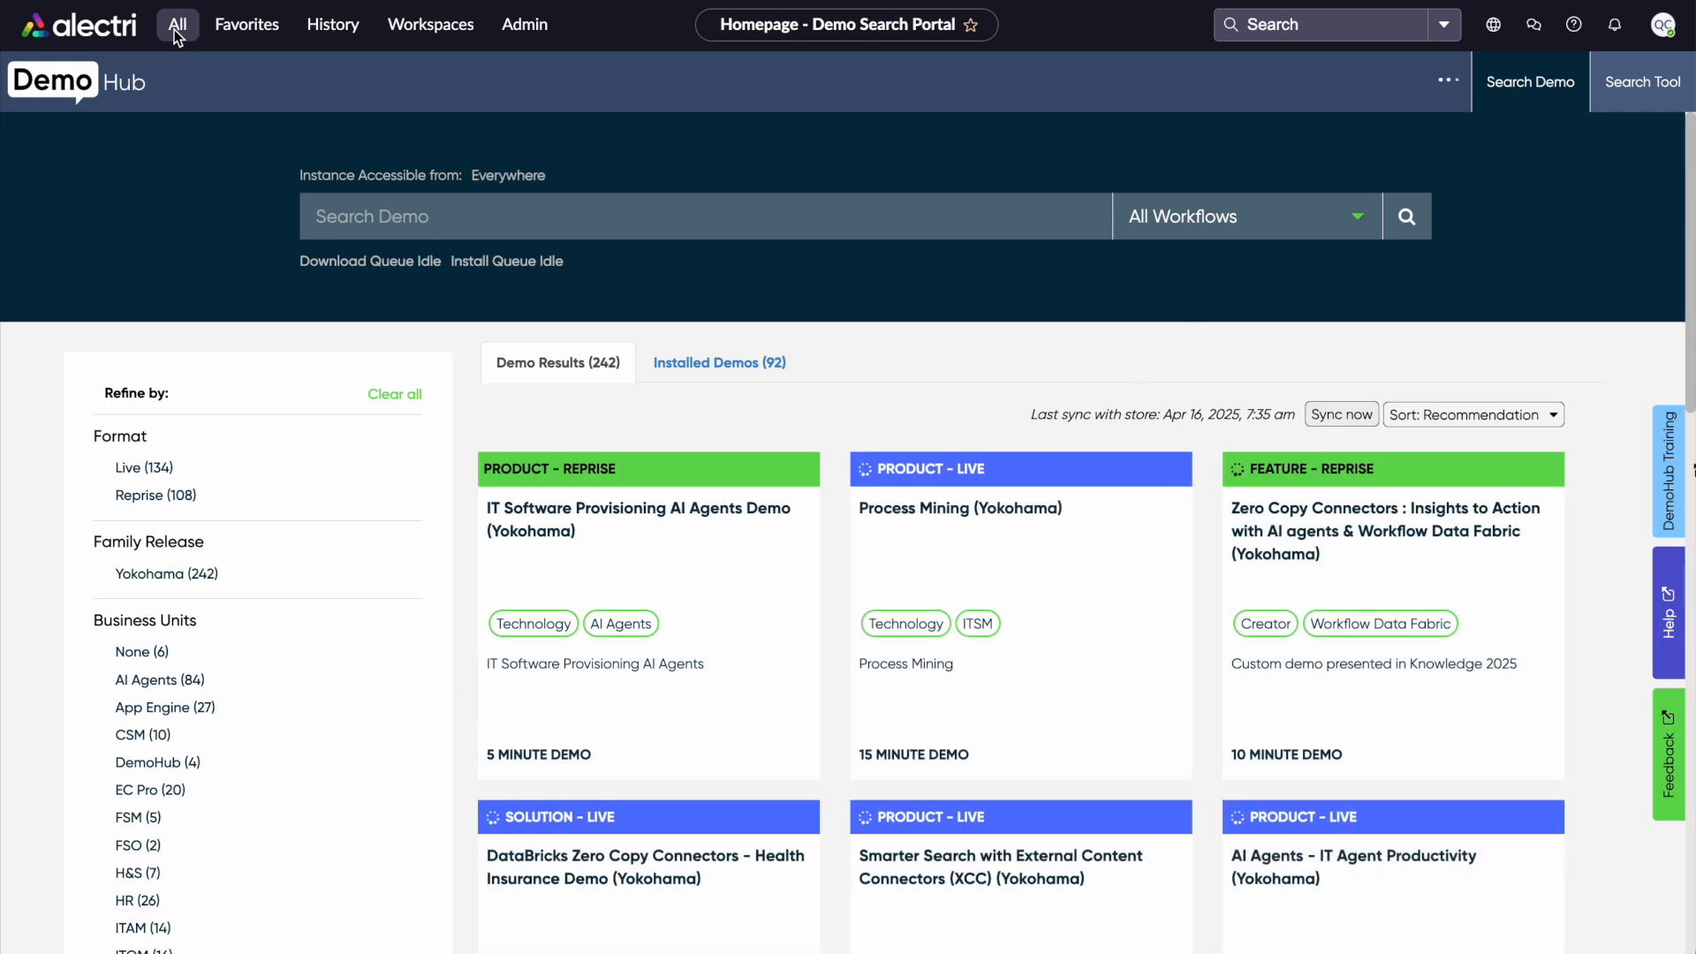
click(173, 29)
text(sys_user)
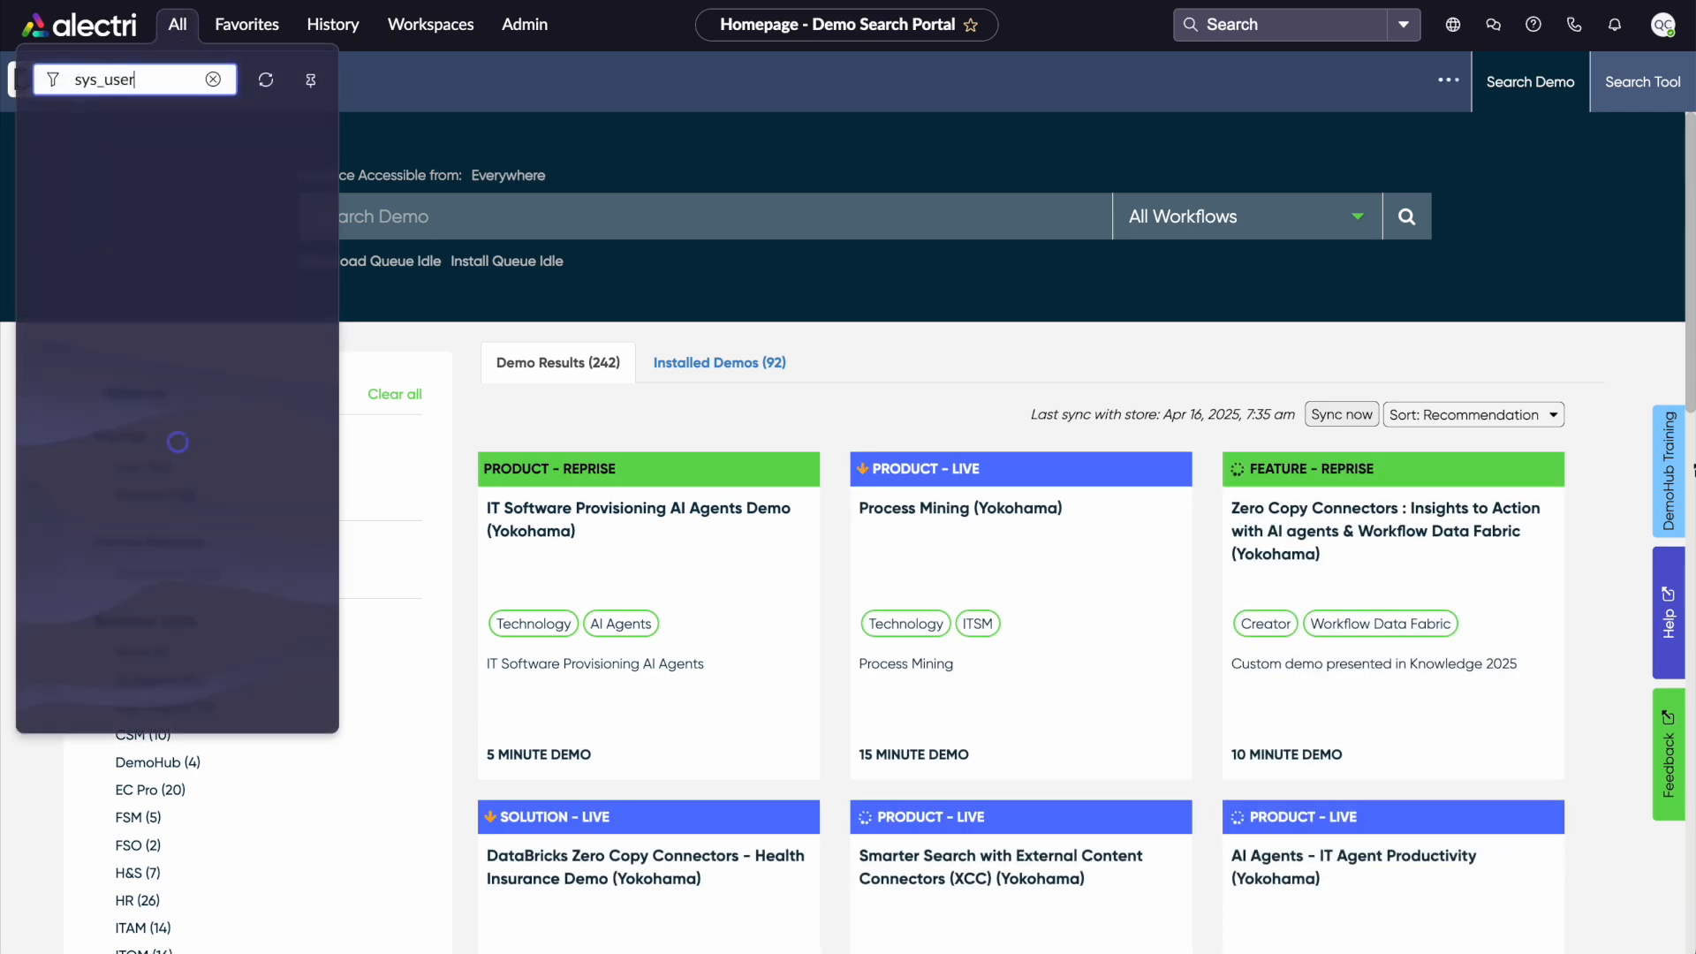
text(_list)
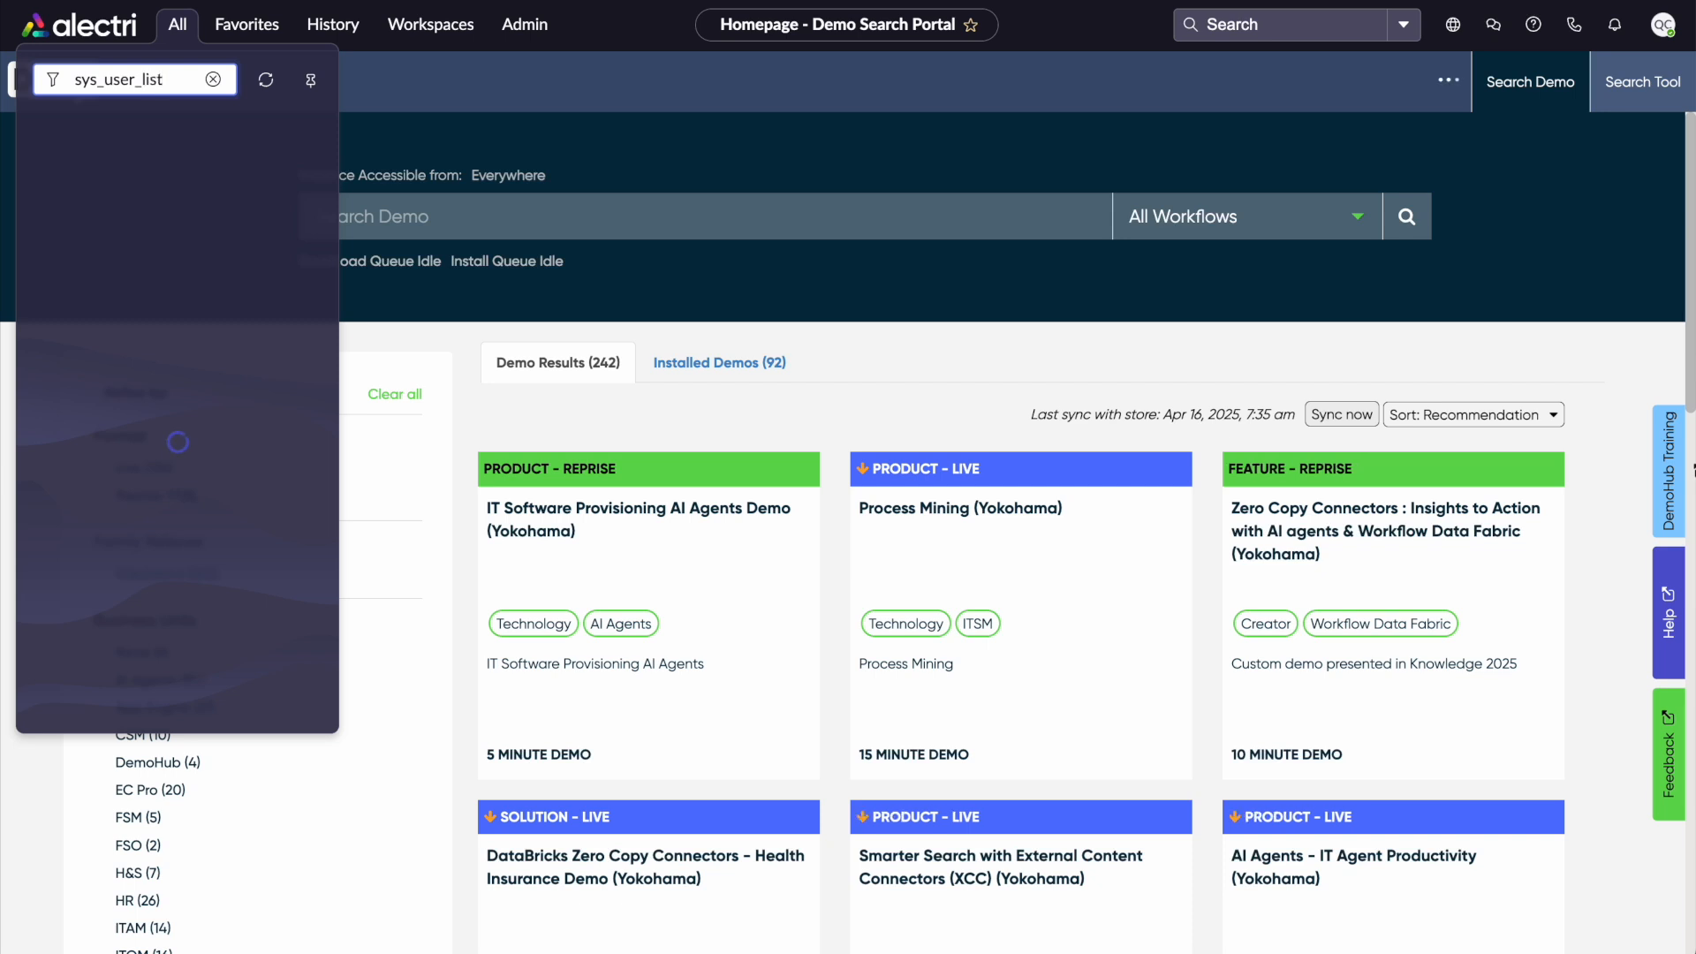
click(140, 81)
key(BackSpace)
text(.)
key(Return)
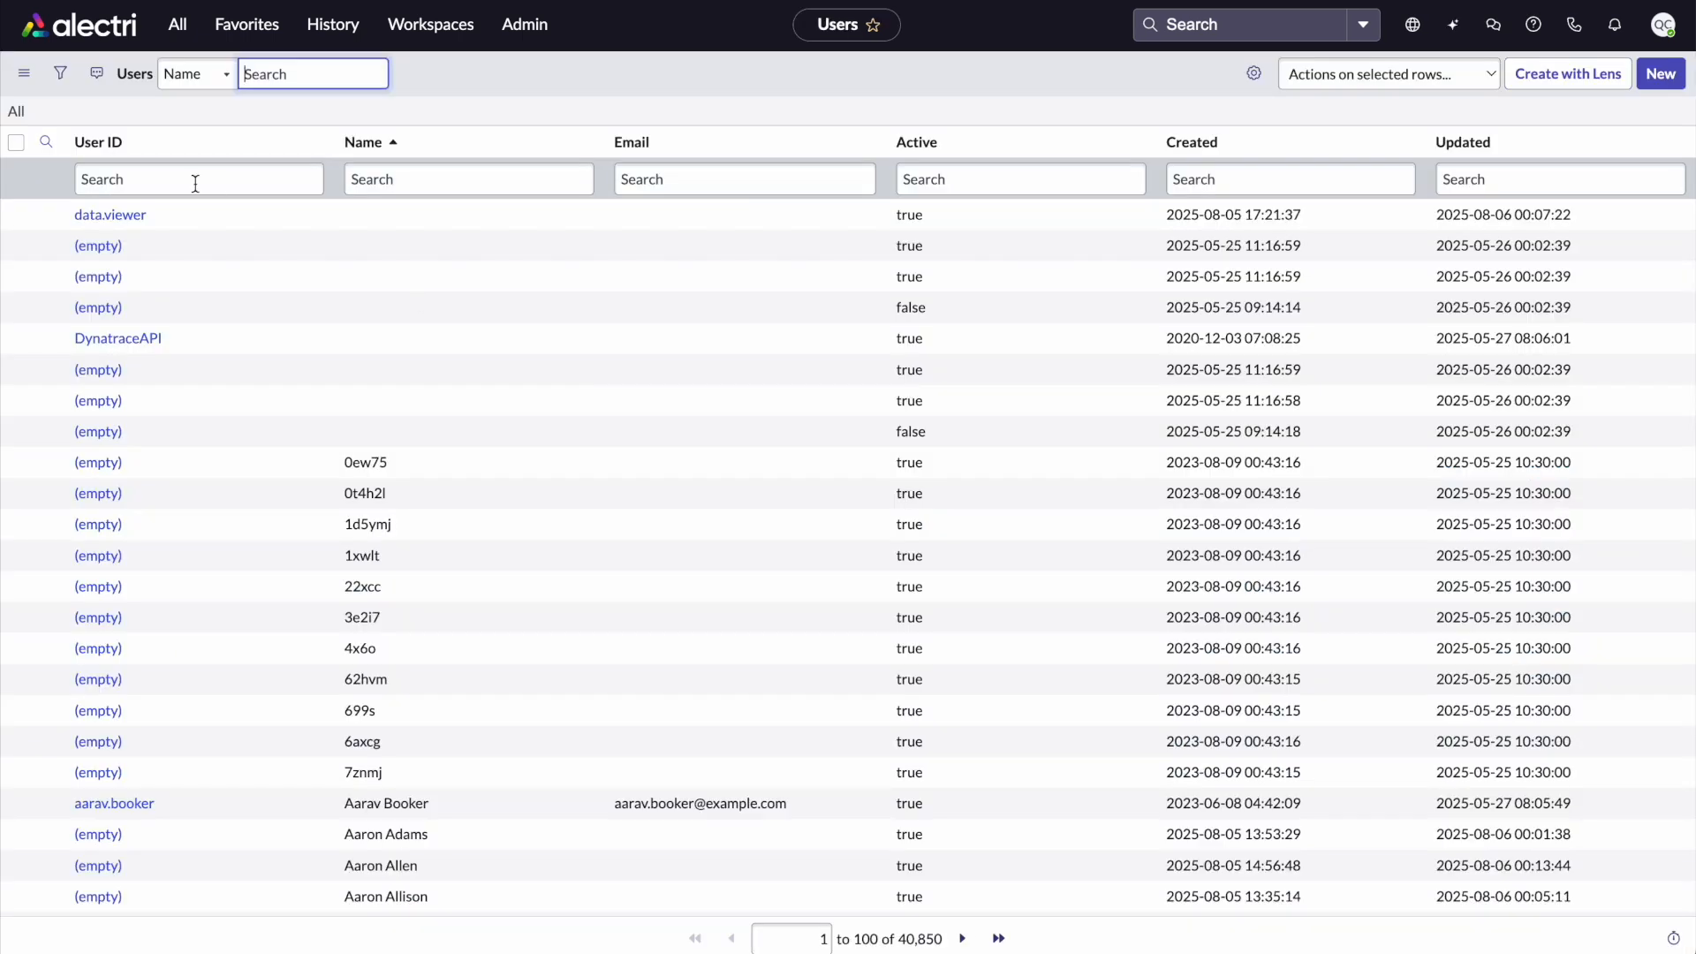
Filter users by User ID starting with data and open the data steward user record
click(195, 181)
text(da)
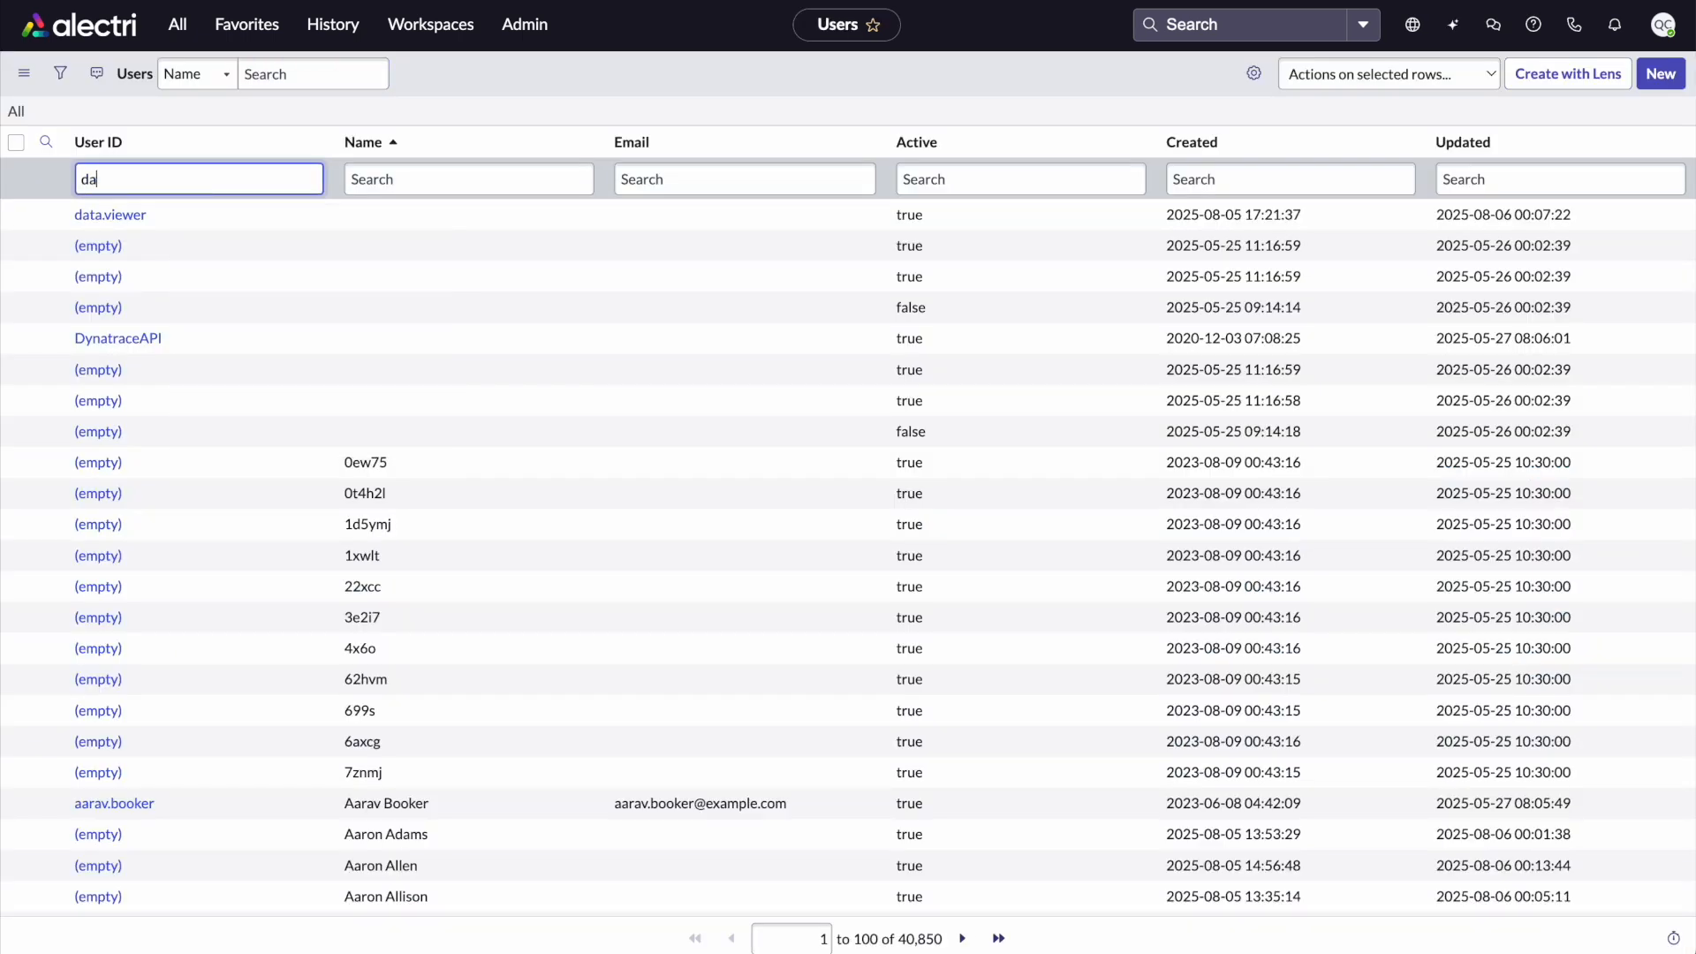
text(ta)
key(Return)
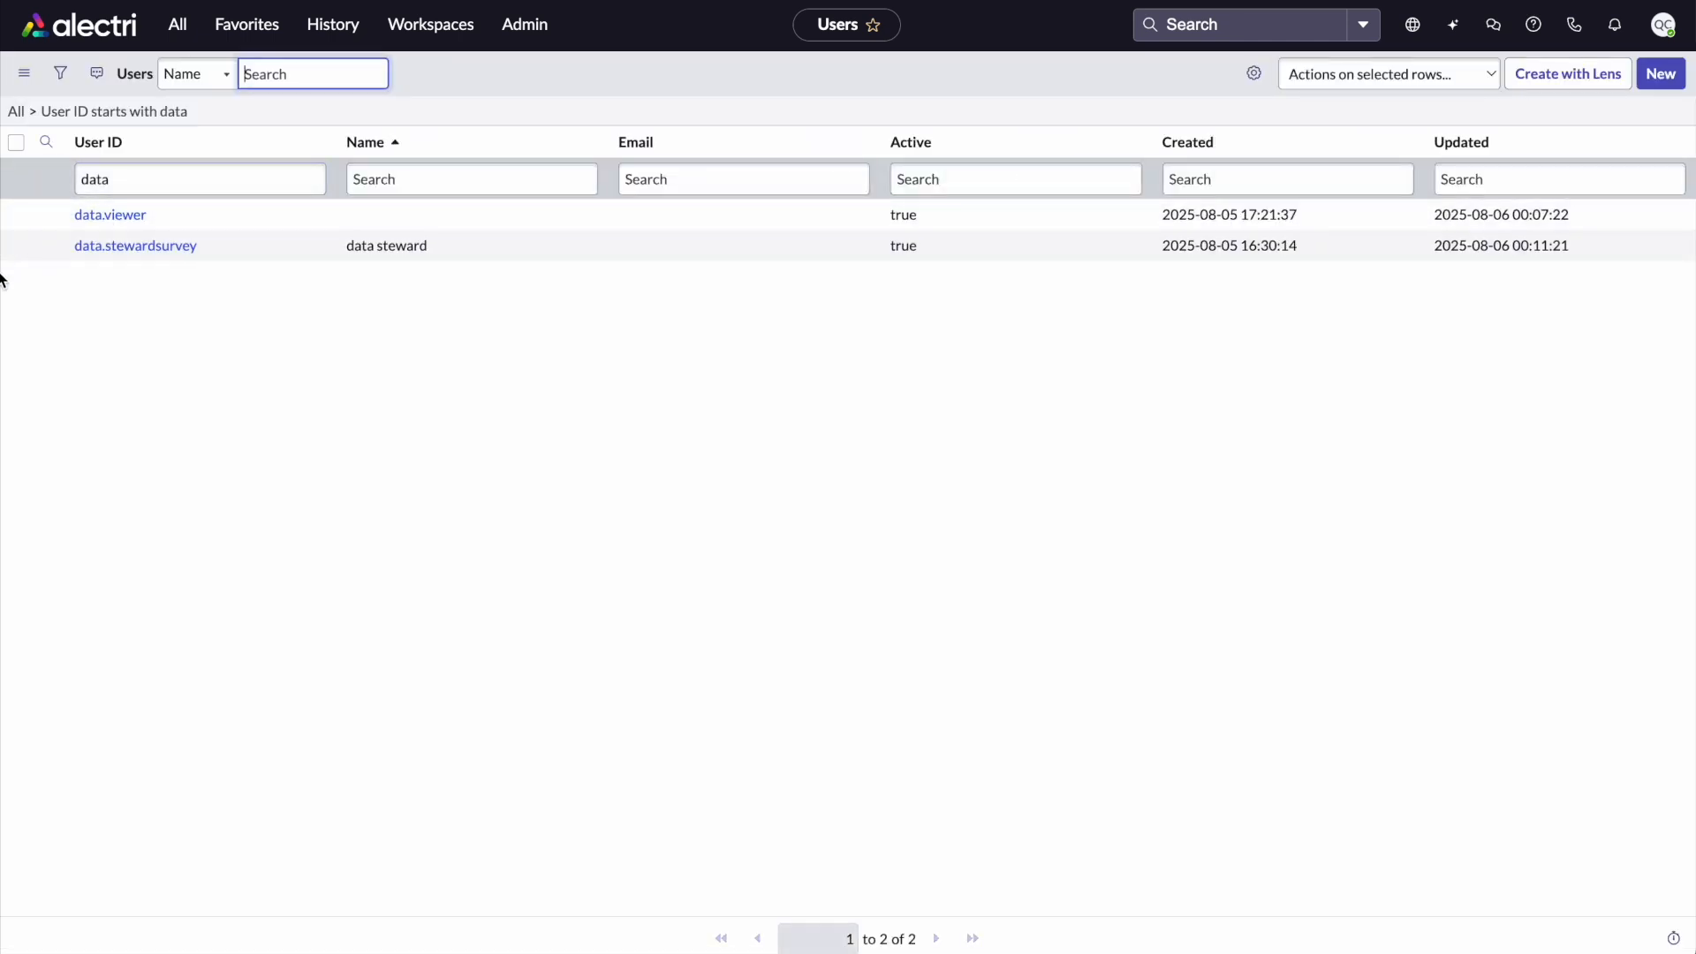
click(128, 248)
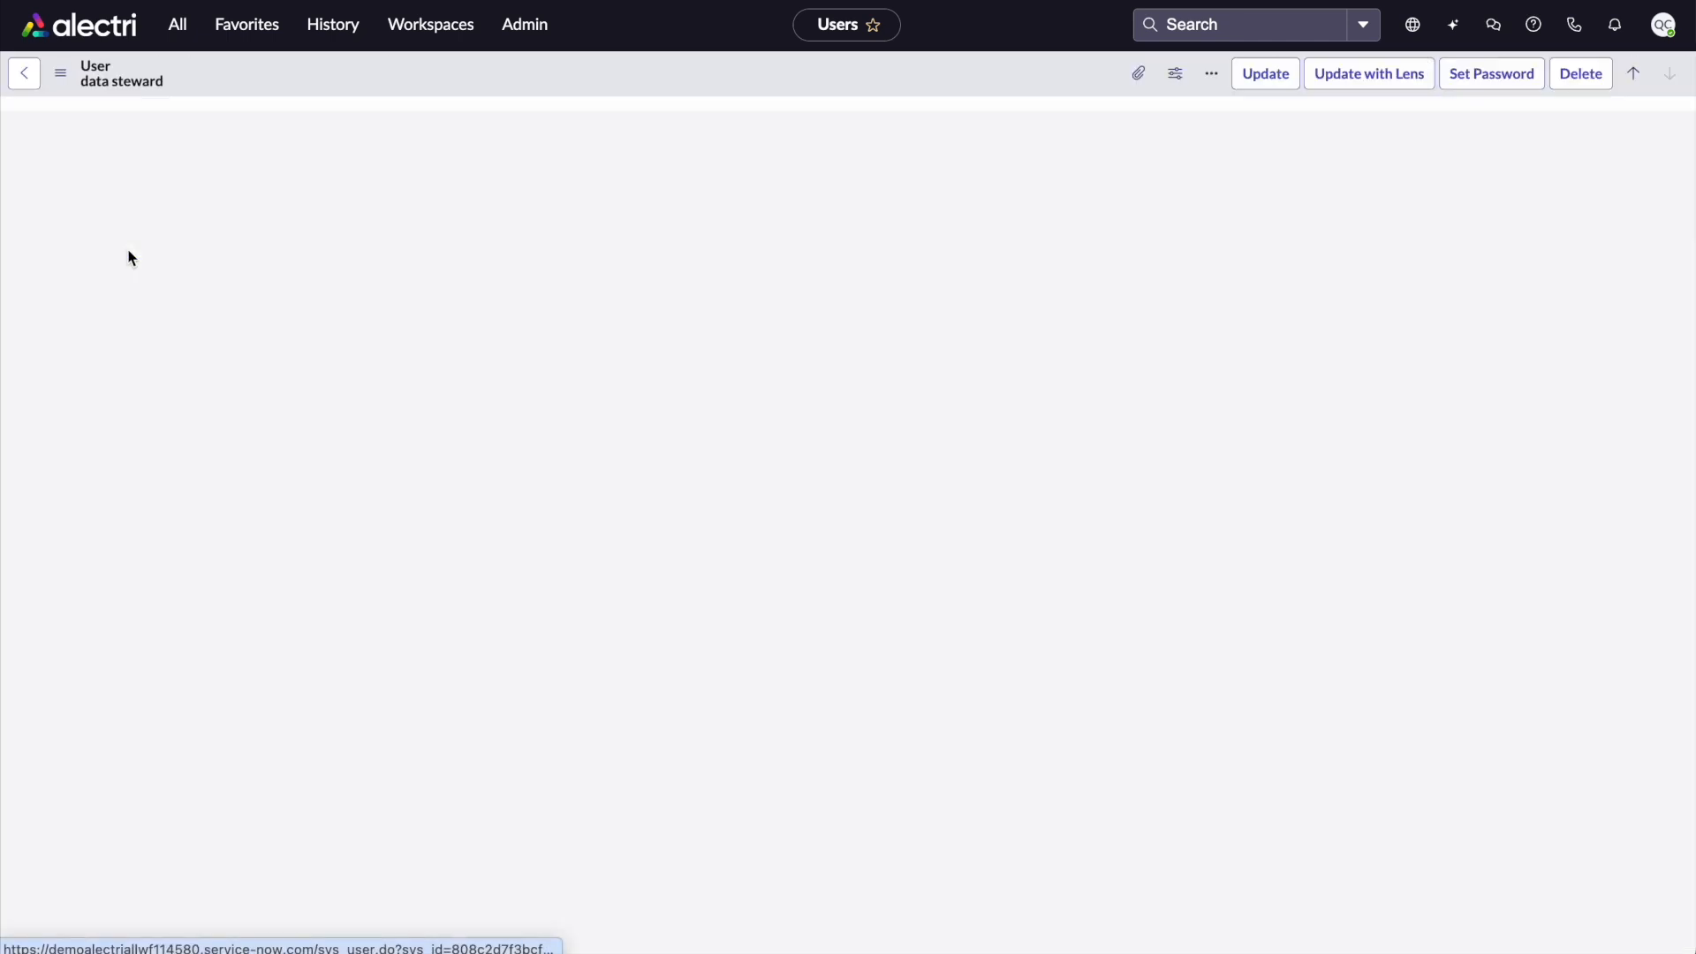
Add the delegated_developer role to the data steward user's roles and save
scroll(119, 399, down, 1)
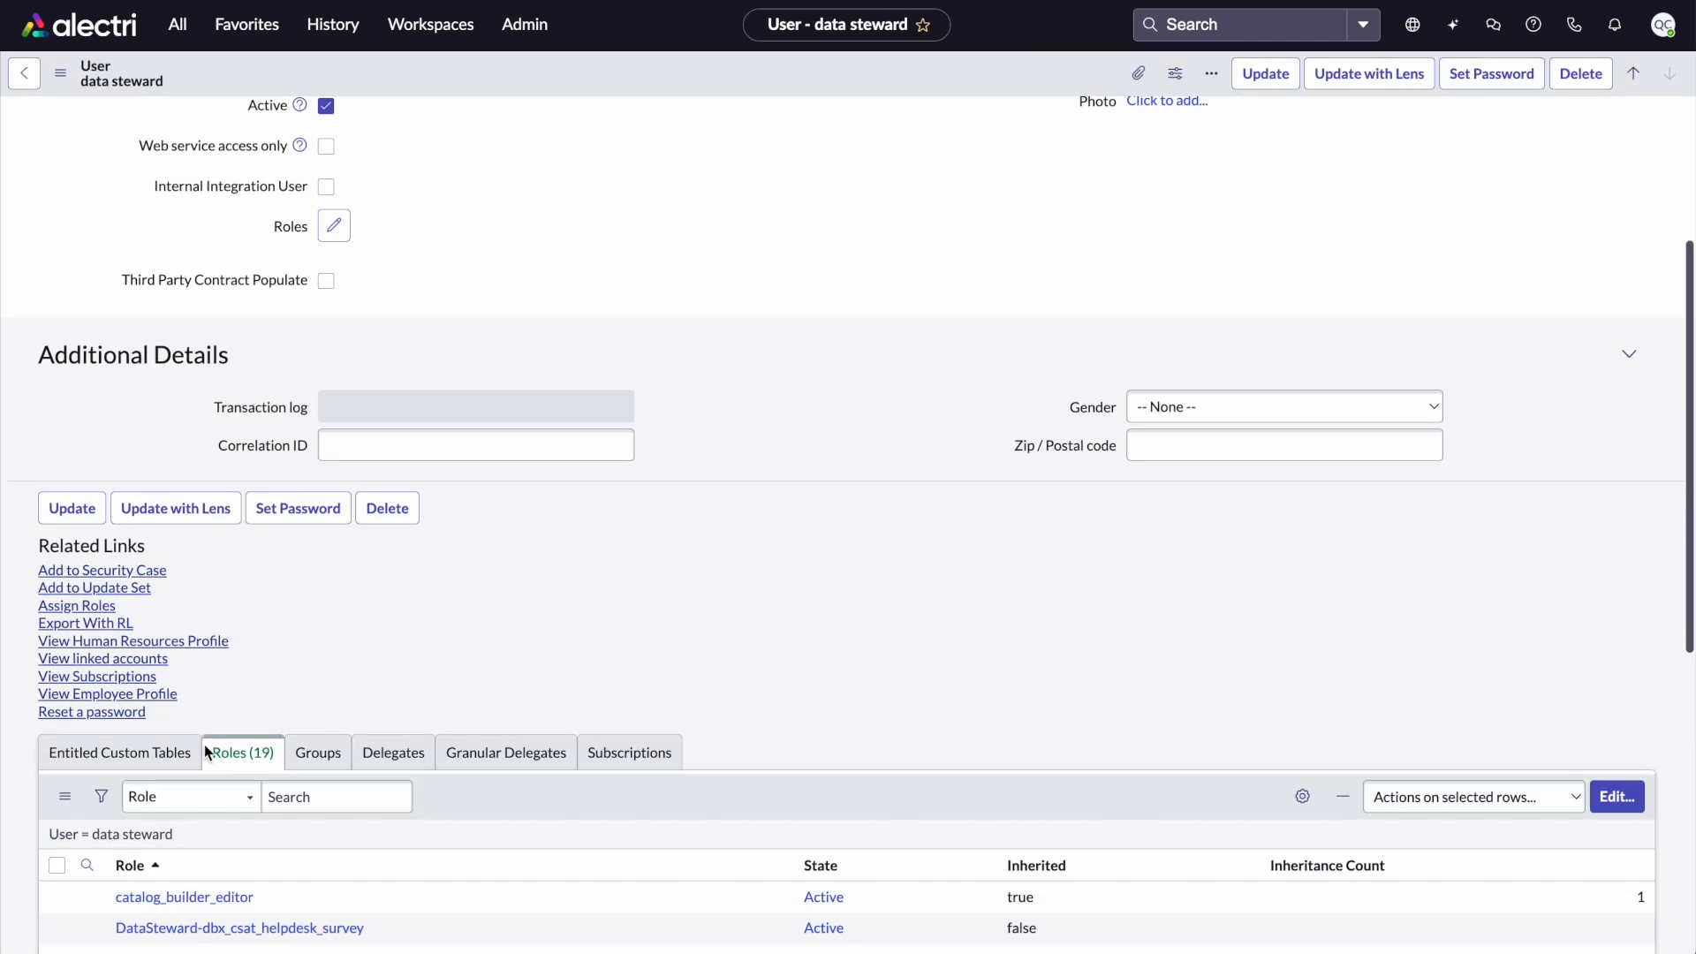
click(1617, 796)
click(501, 313)
text(deleg)
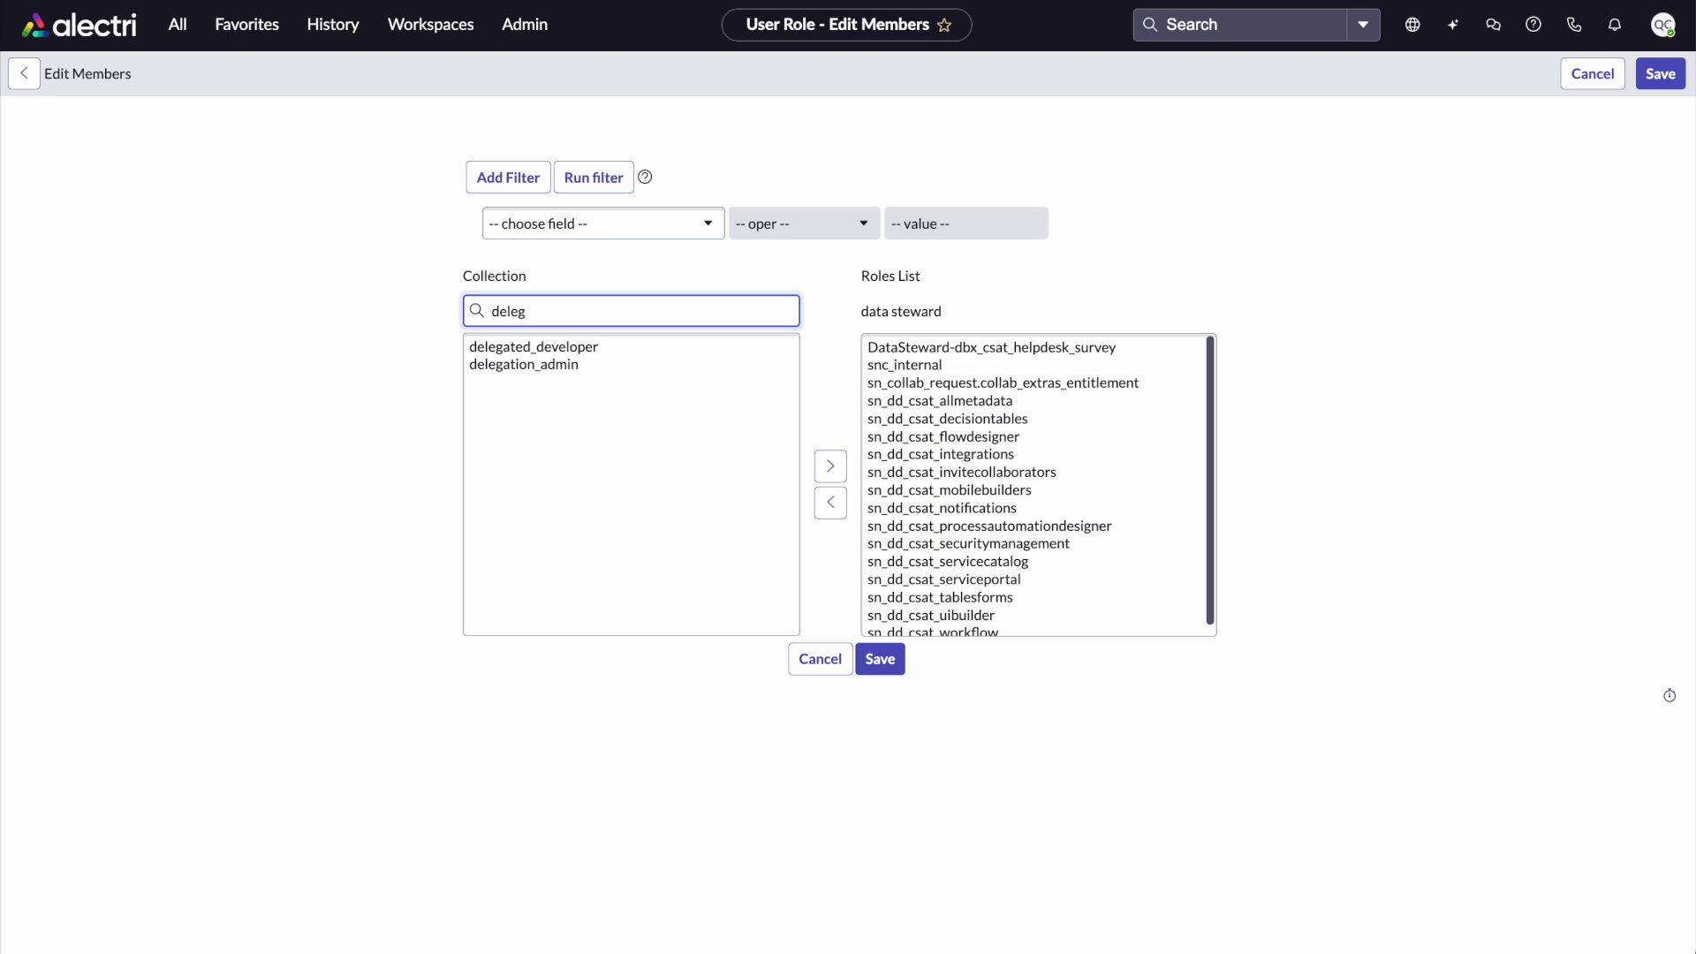
click(535, 349)
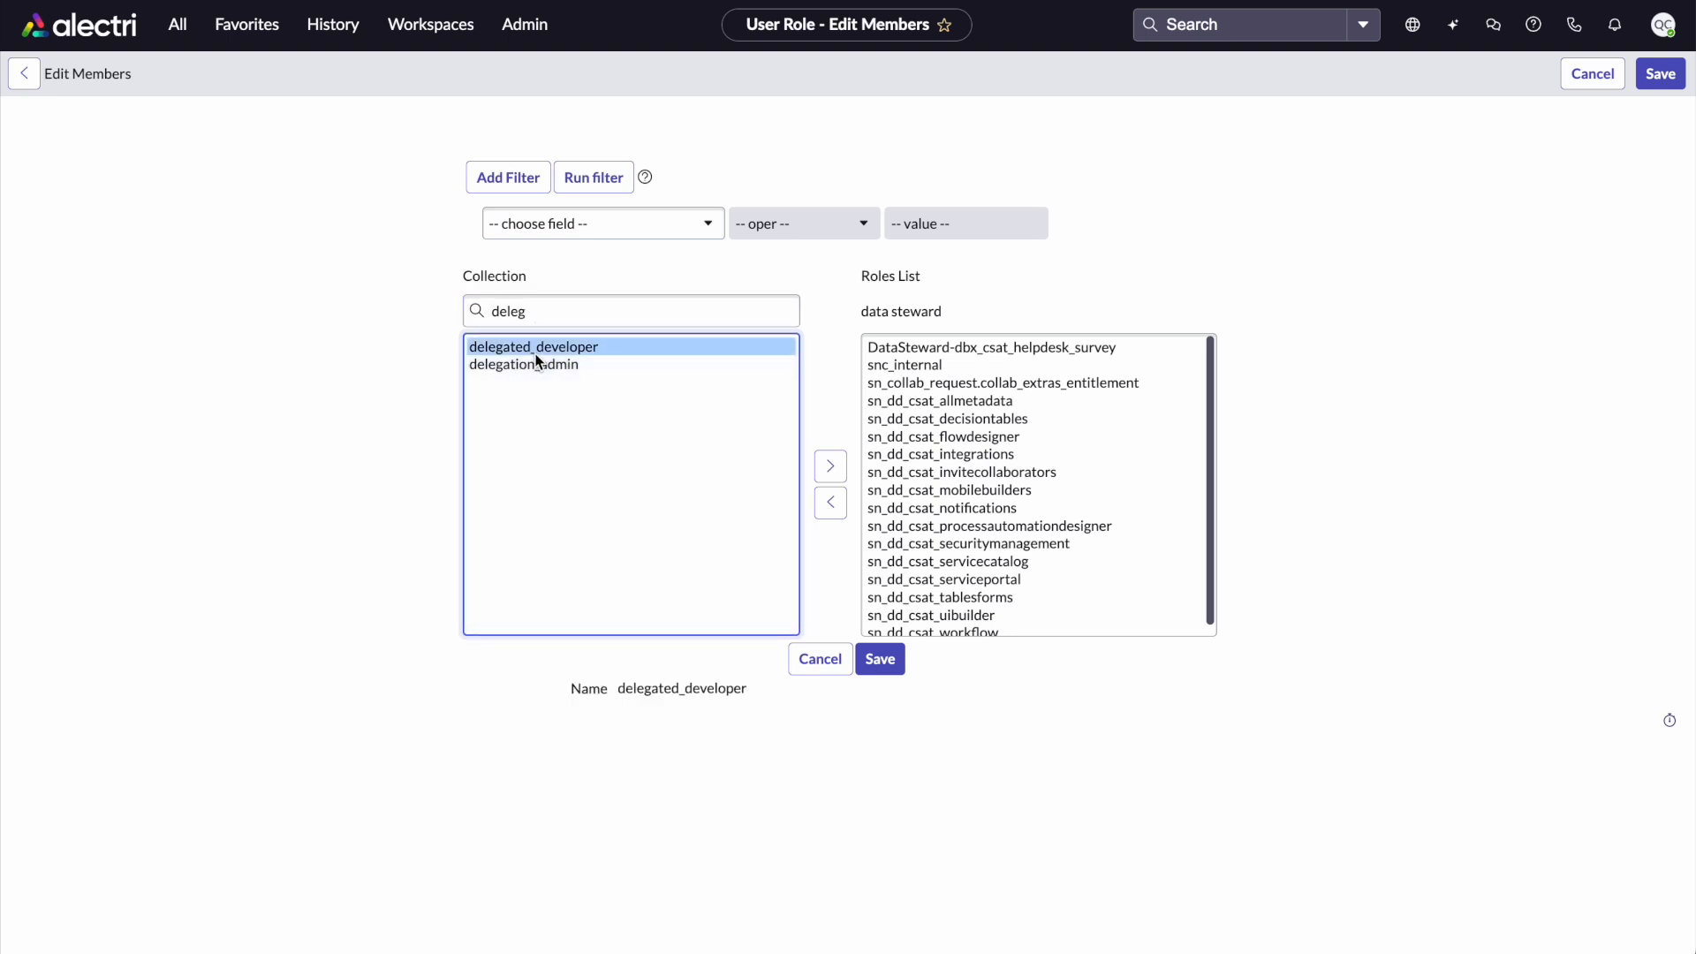
click(830, 468)
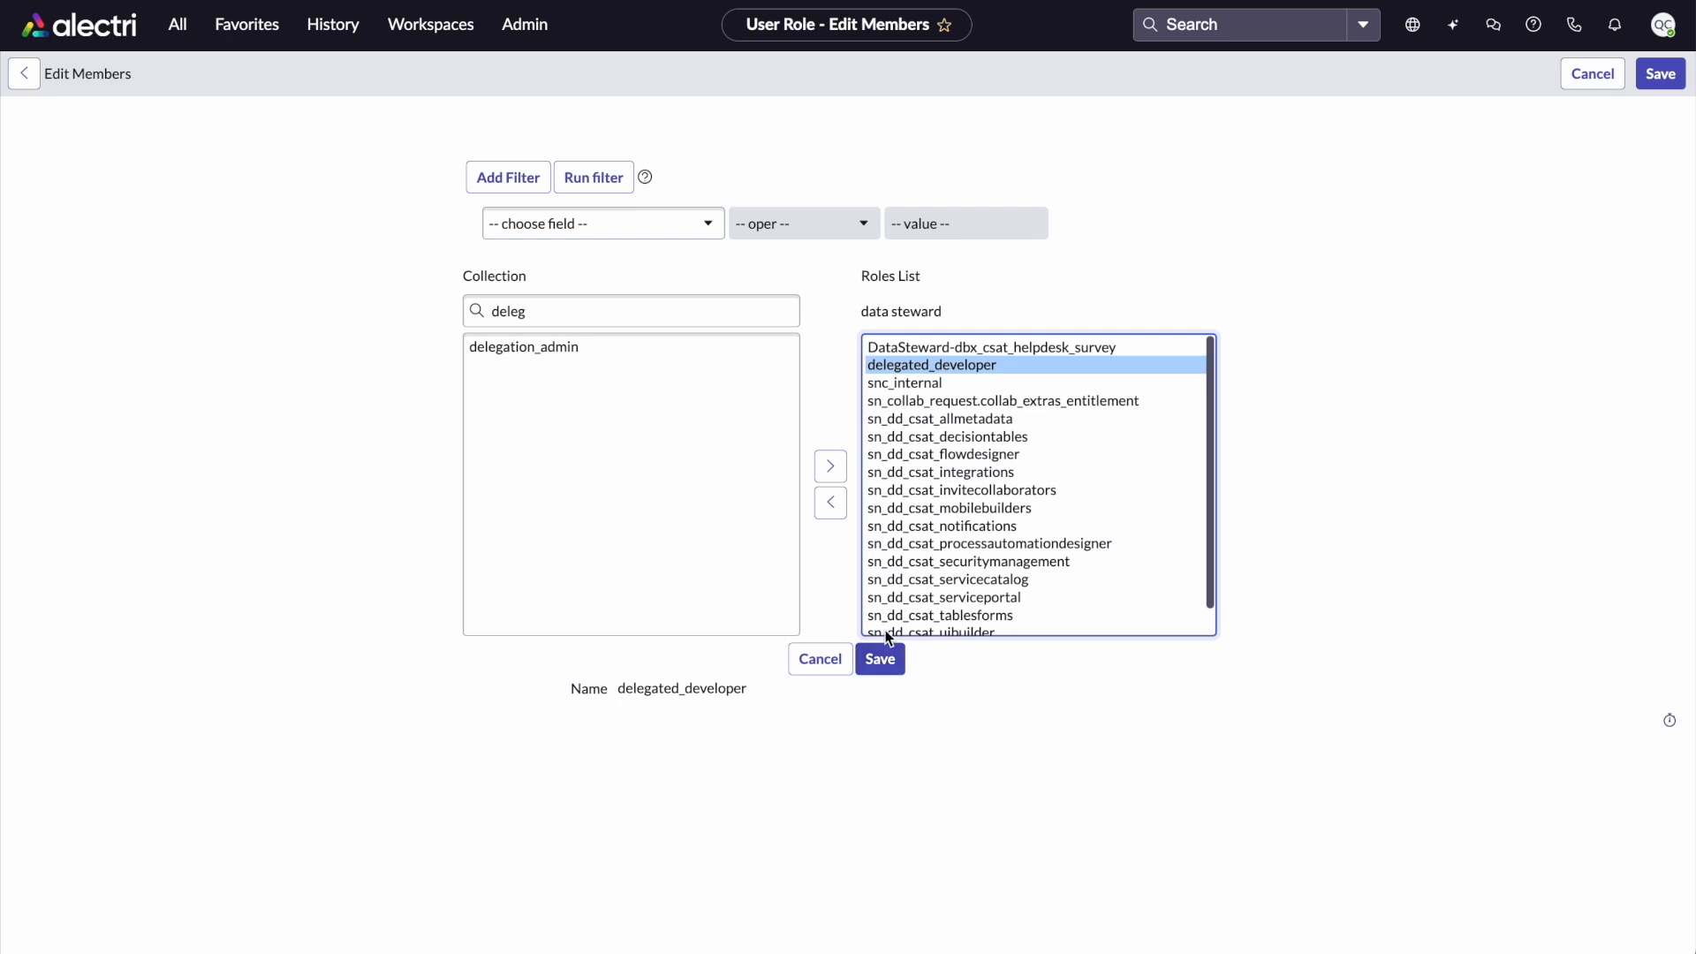
click(884, 662)
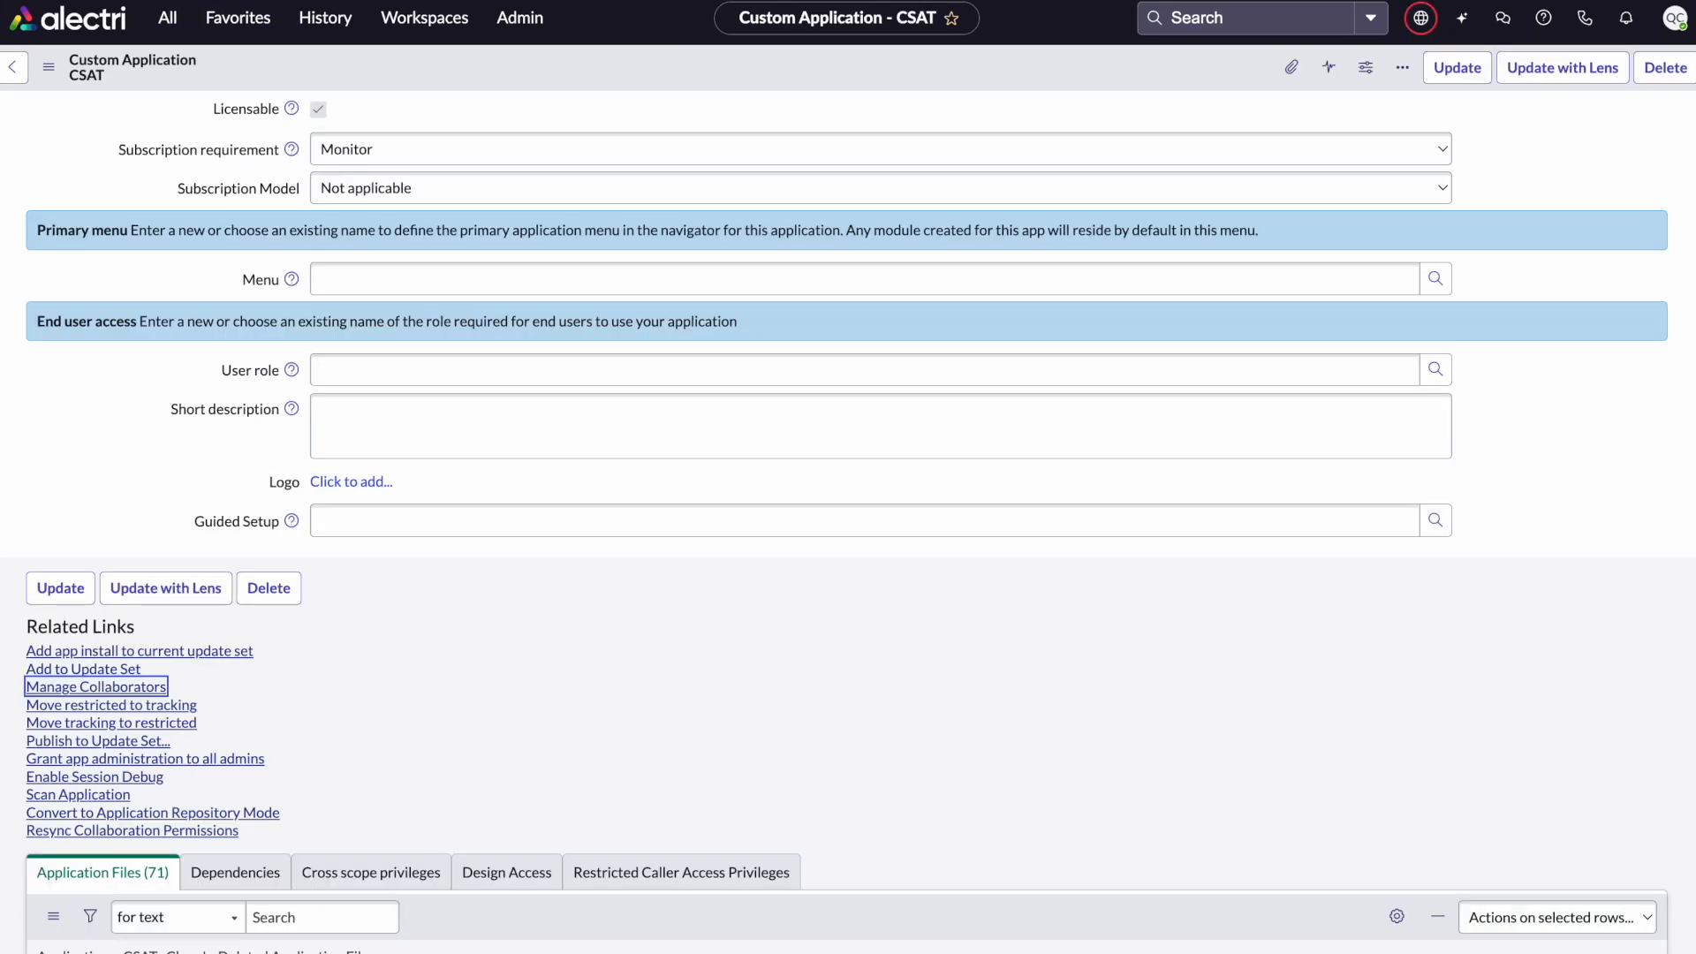
Find the CSAT application in My Company Applications and open it in ServiceNow Studio
click(168, 24)
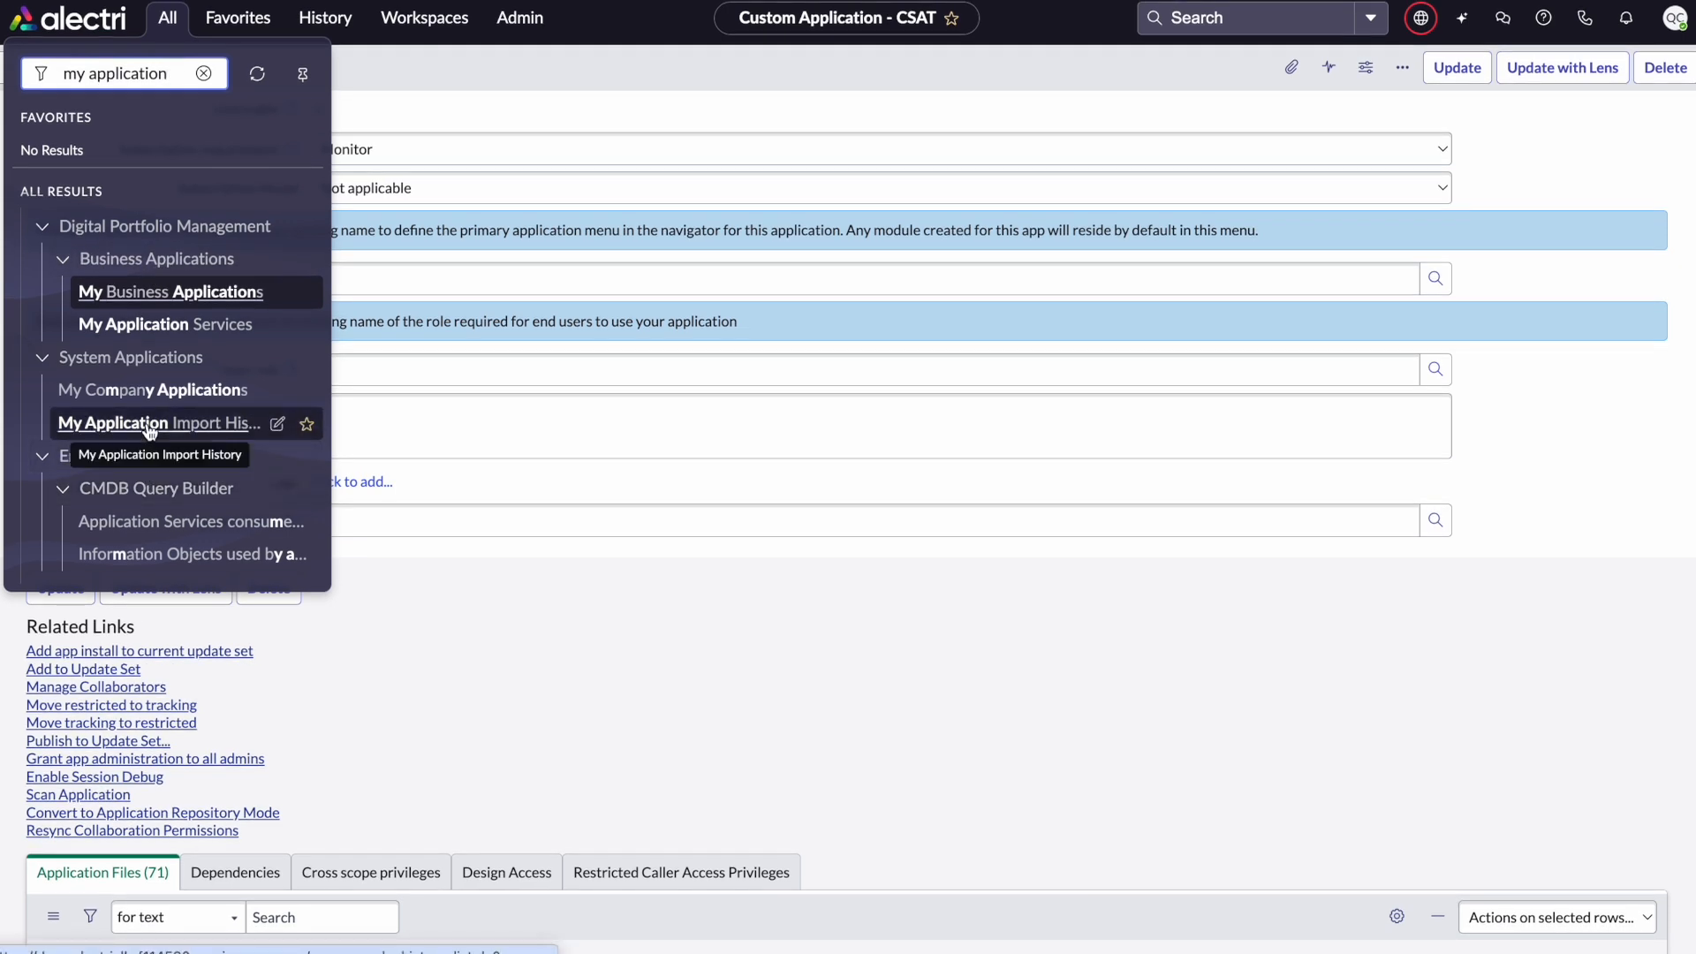
click(164, 392)
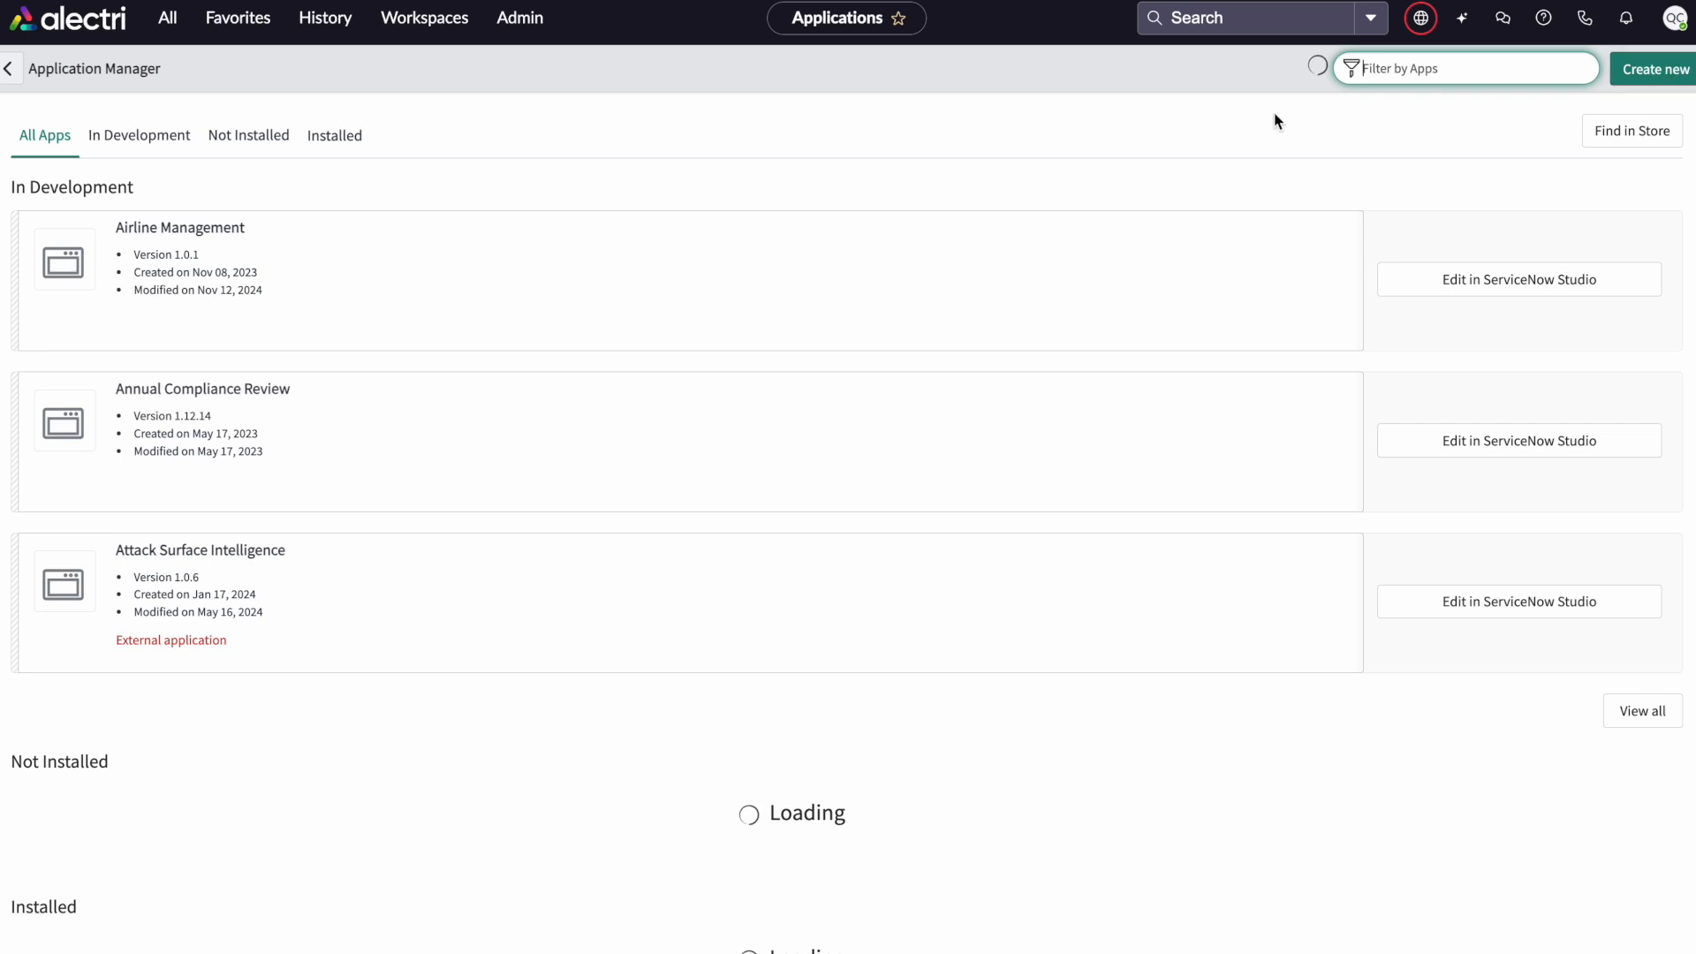
click(1380, 75)
text(CSAR)
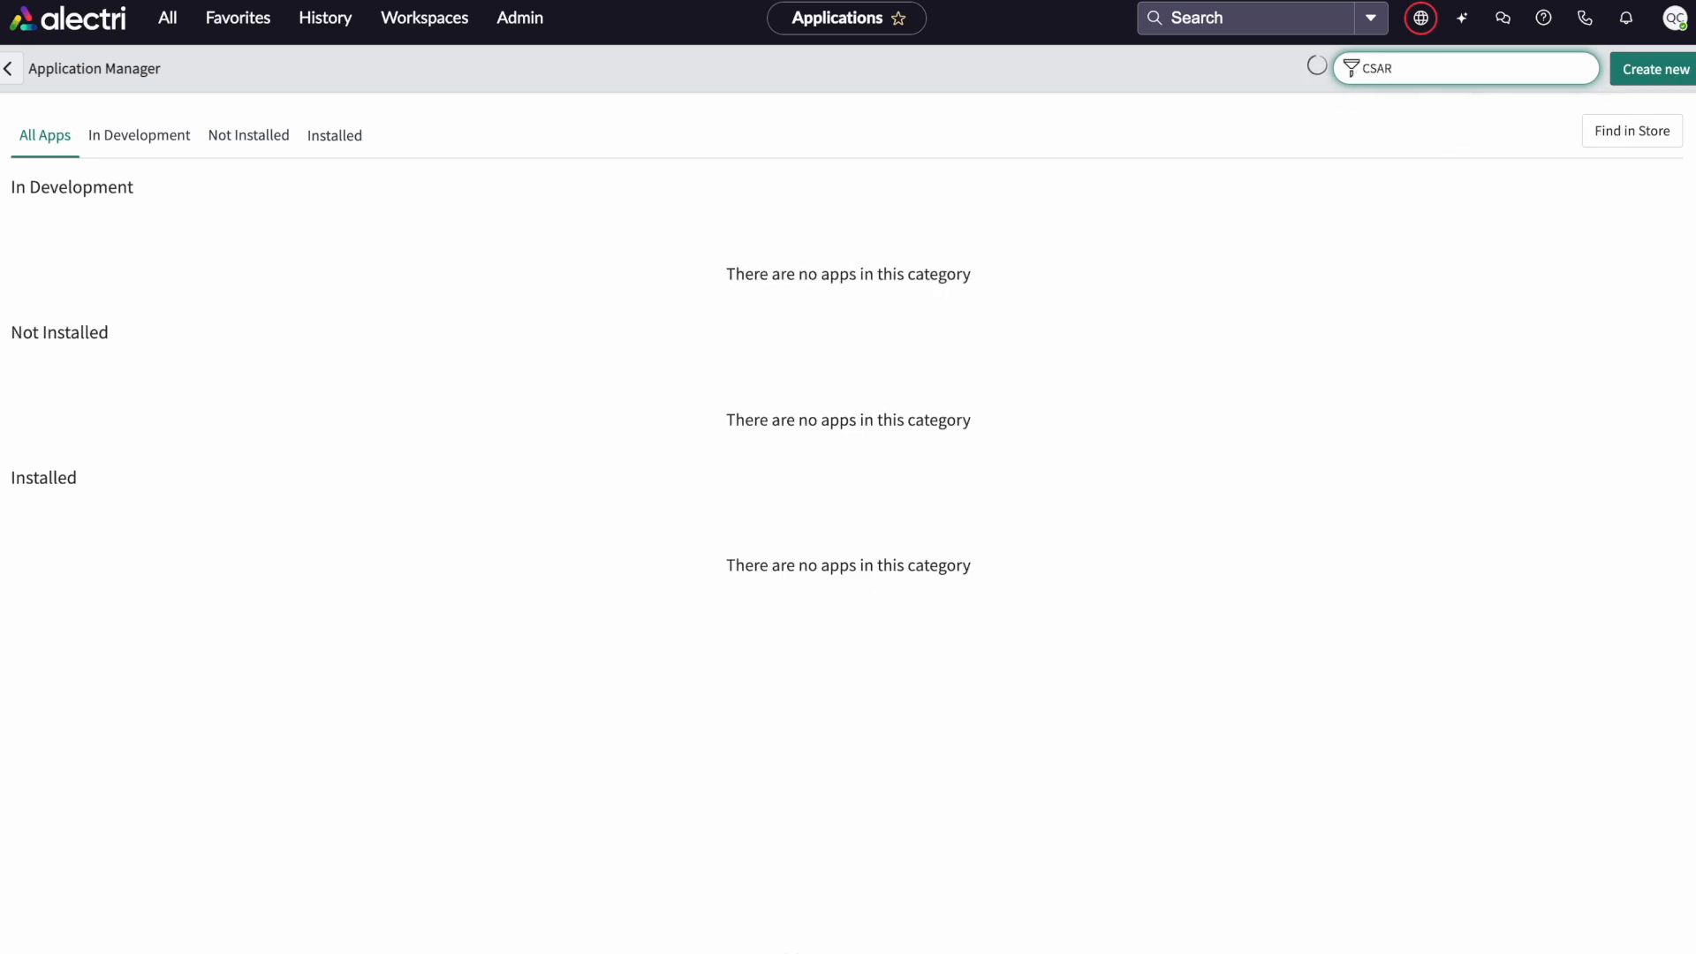
key(BackSpace)
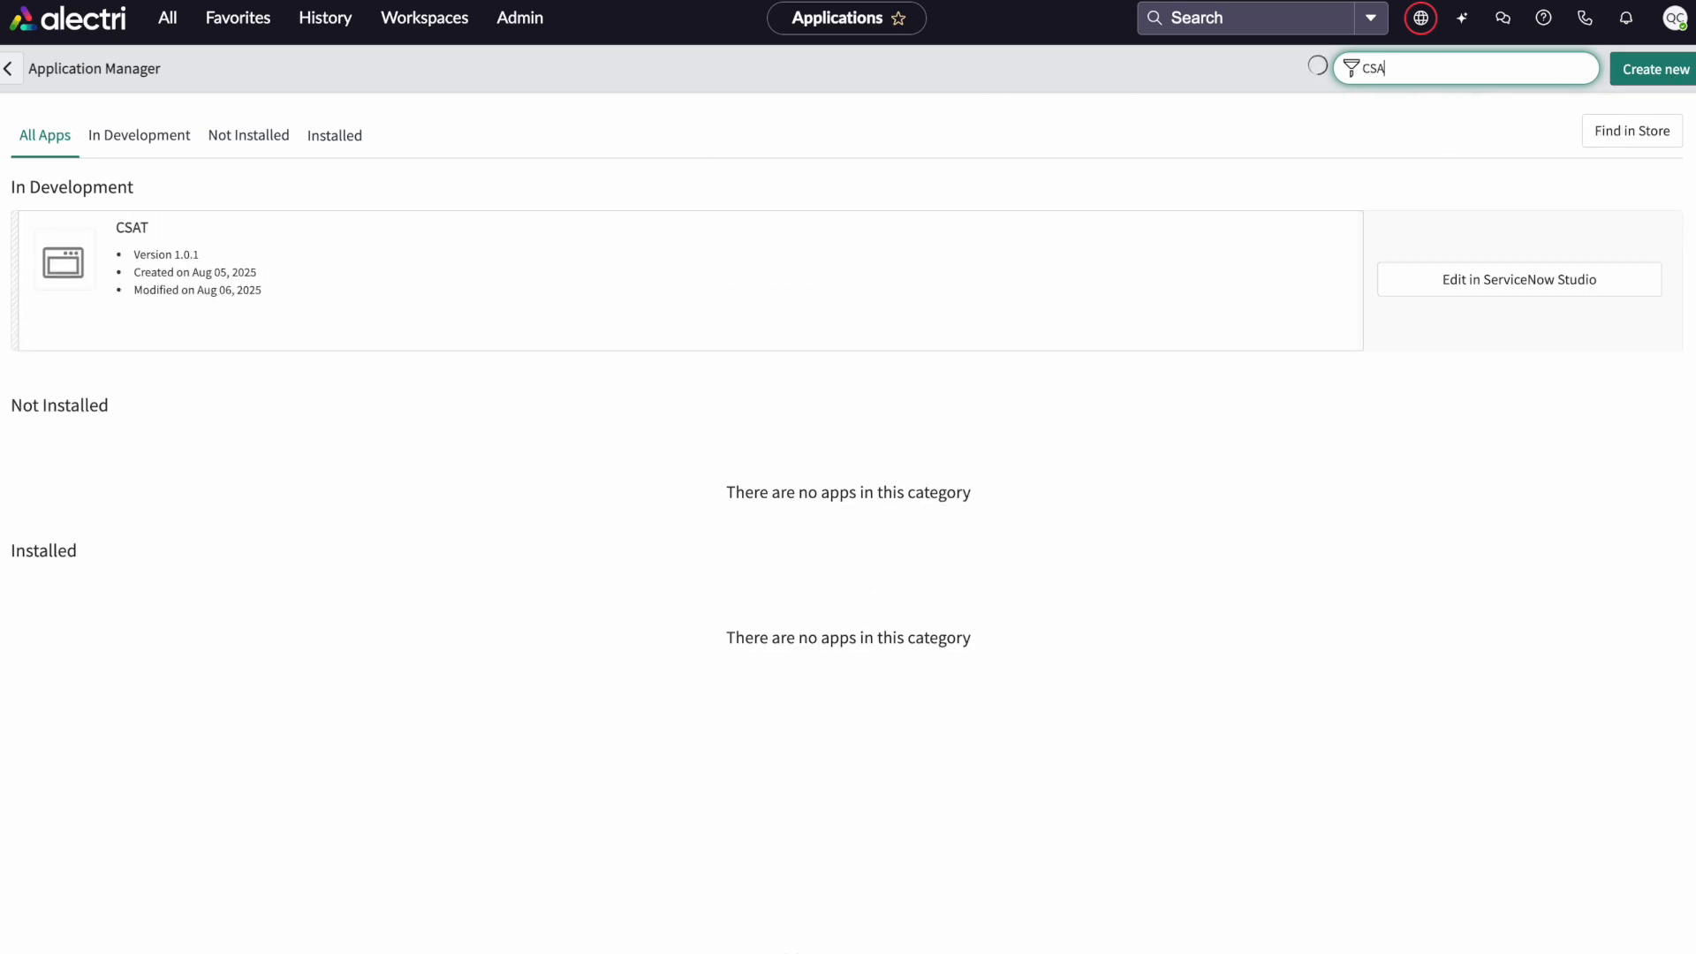
click(760, 275)
click(1508, 281)
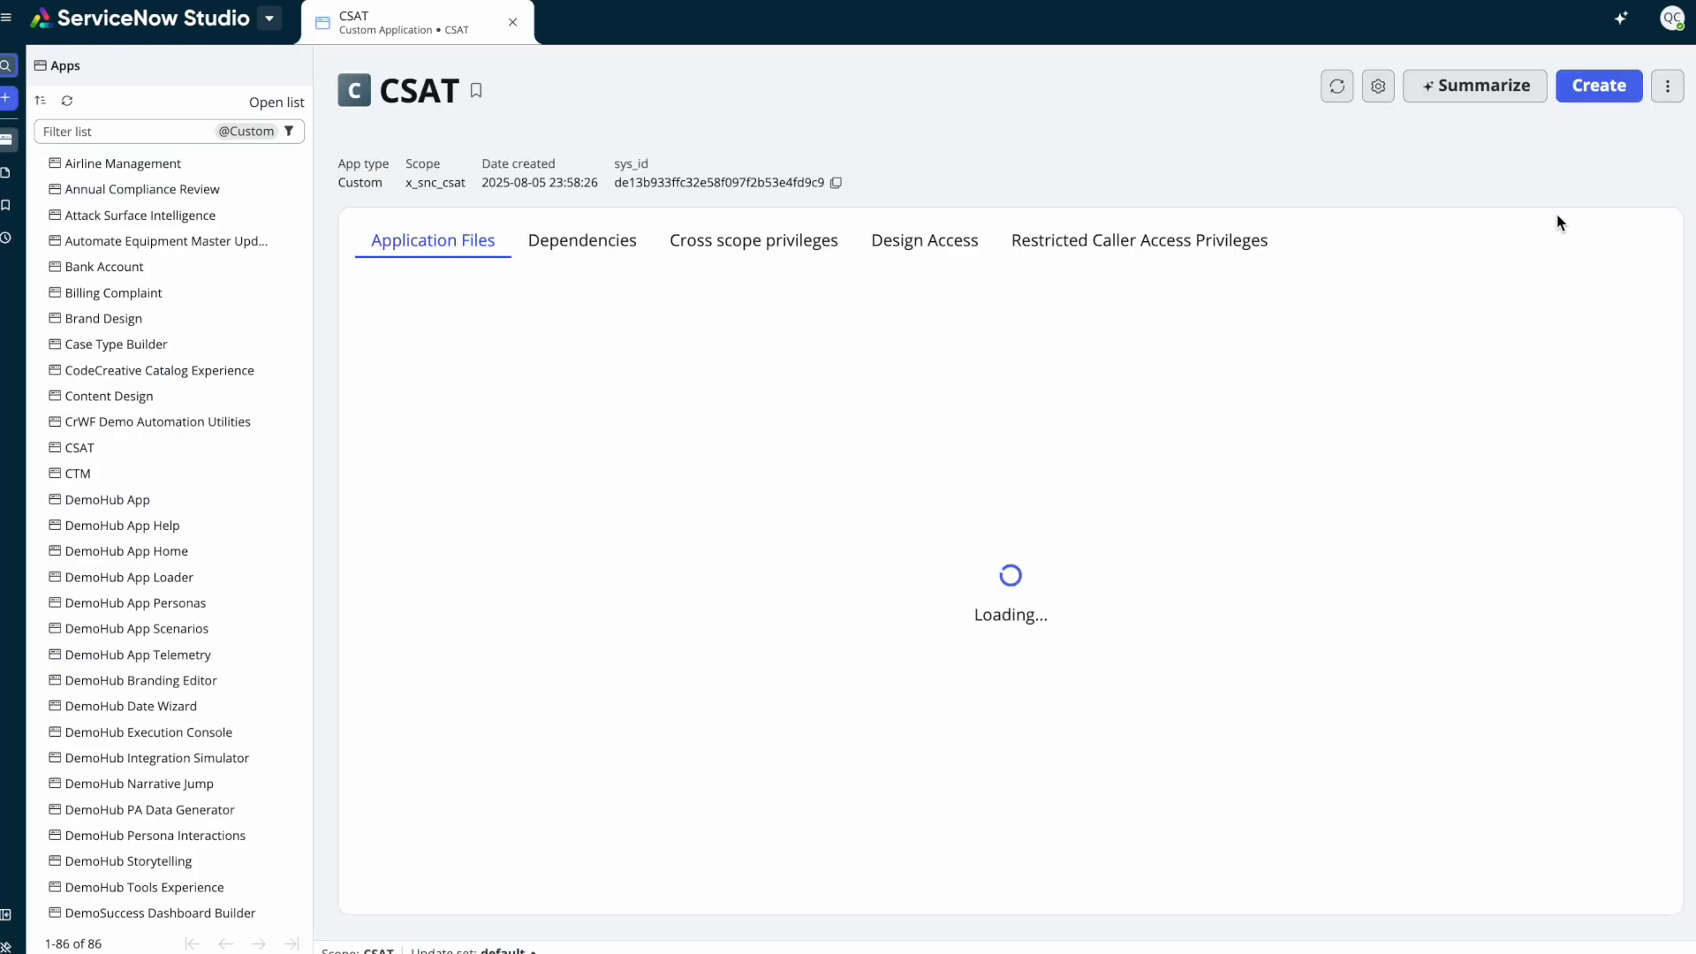
Review the data steward's collaborator descriptor for the CSAT application, then close the collaboration dialog
click(1664, 94)
click(1659, 156)
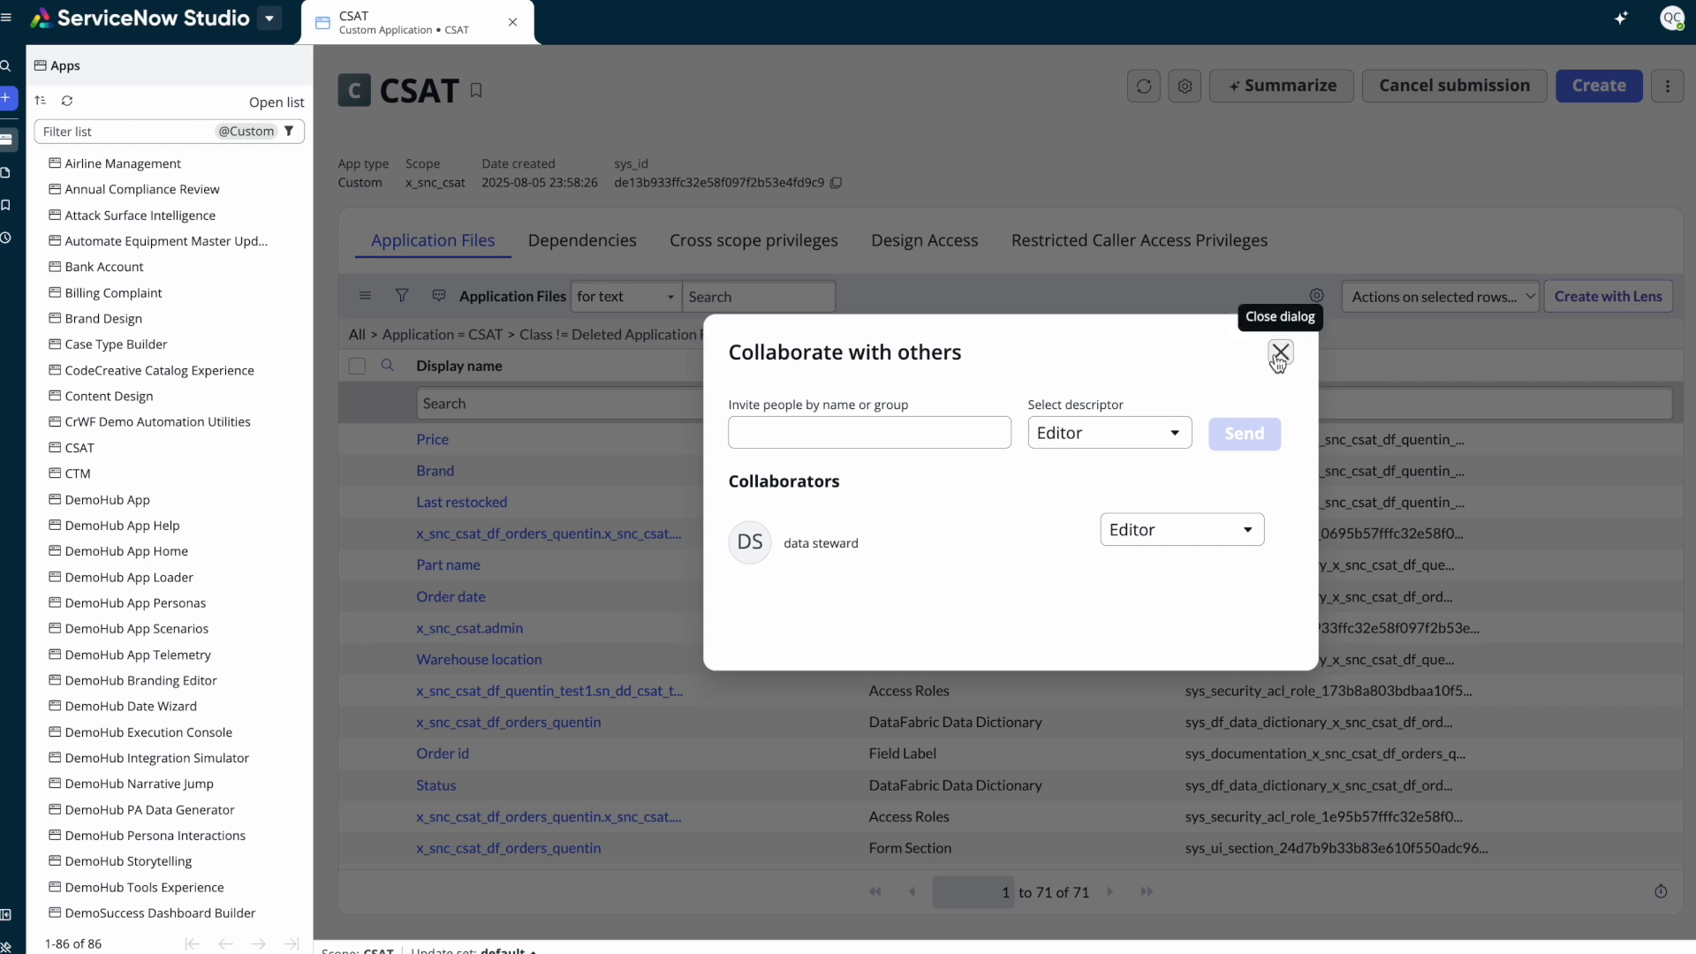
click(1165, 528)
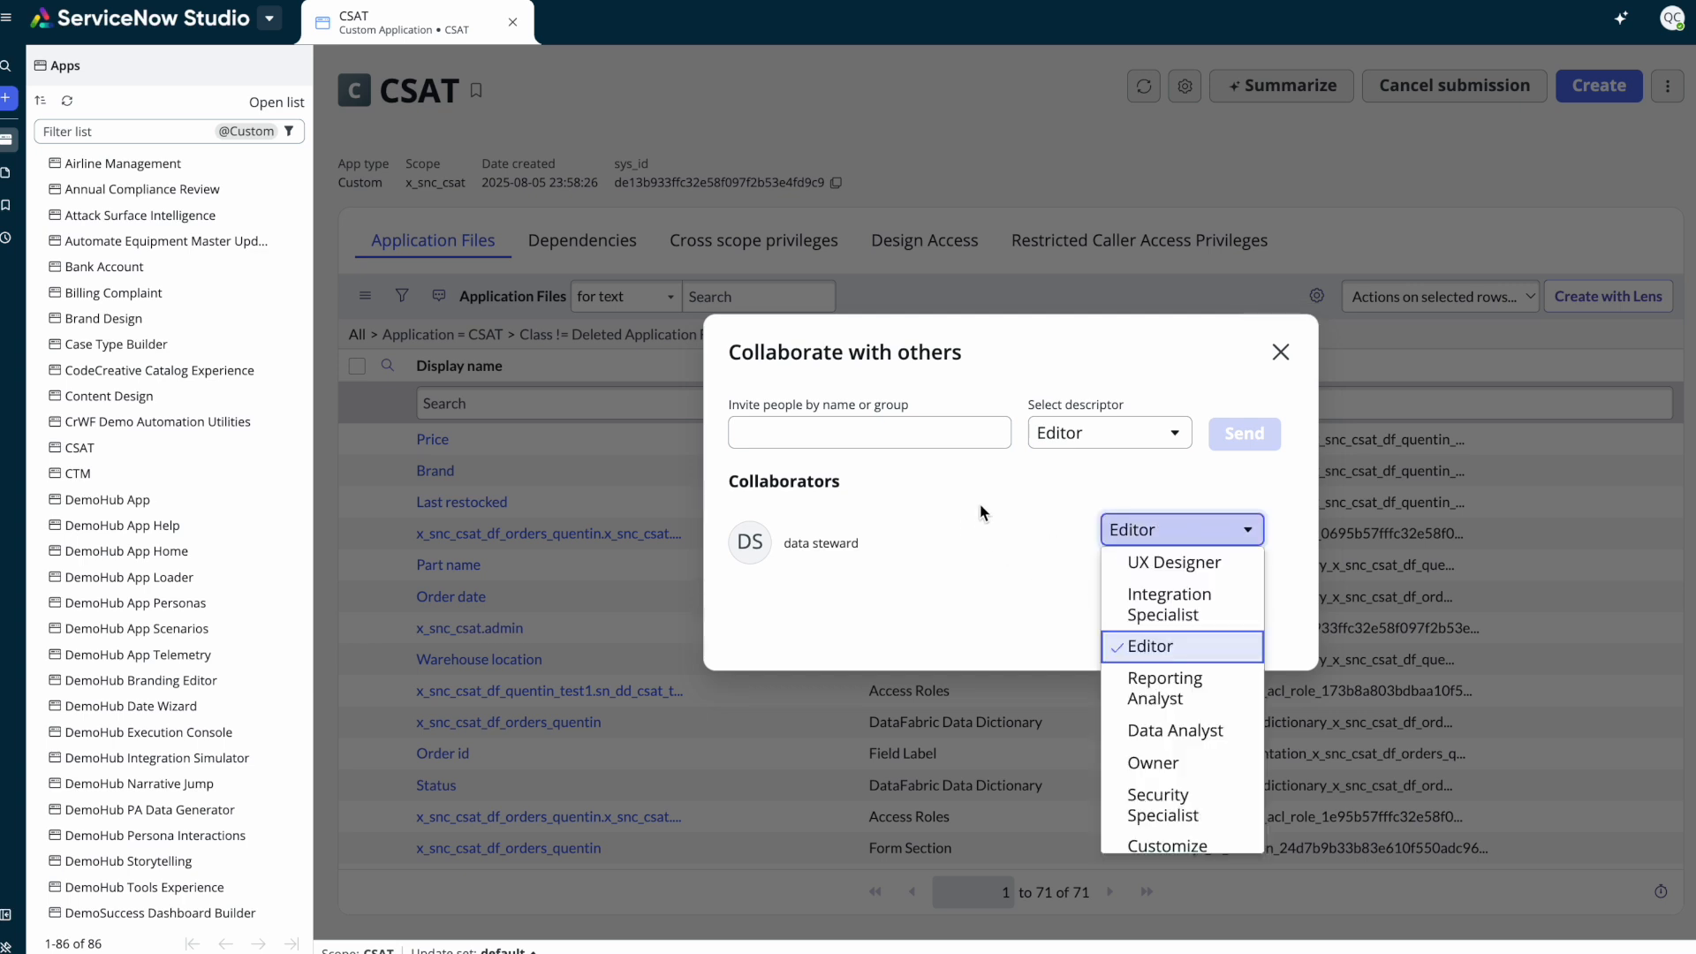
click(958, 610)
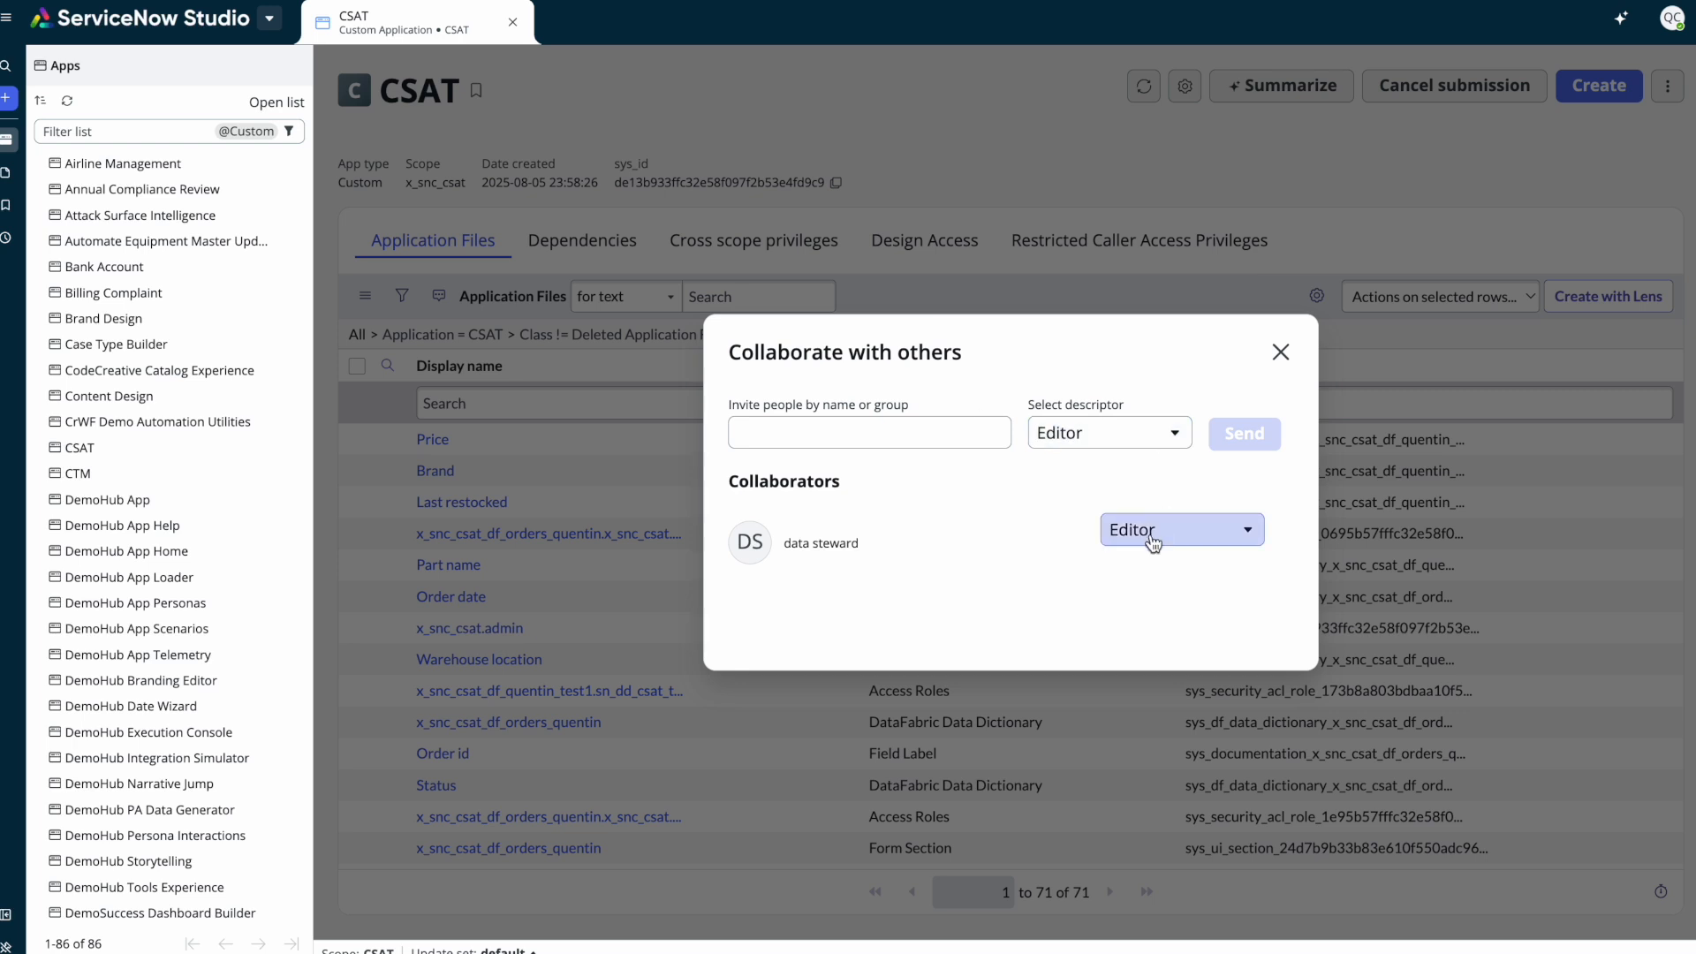
click(1284, 352)
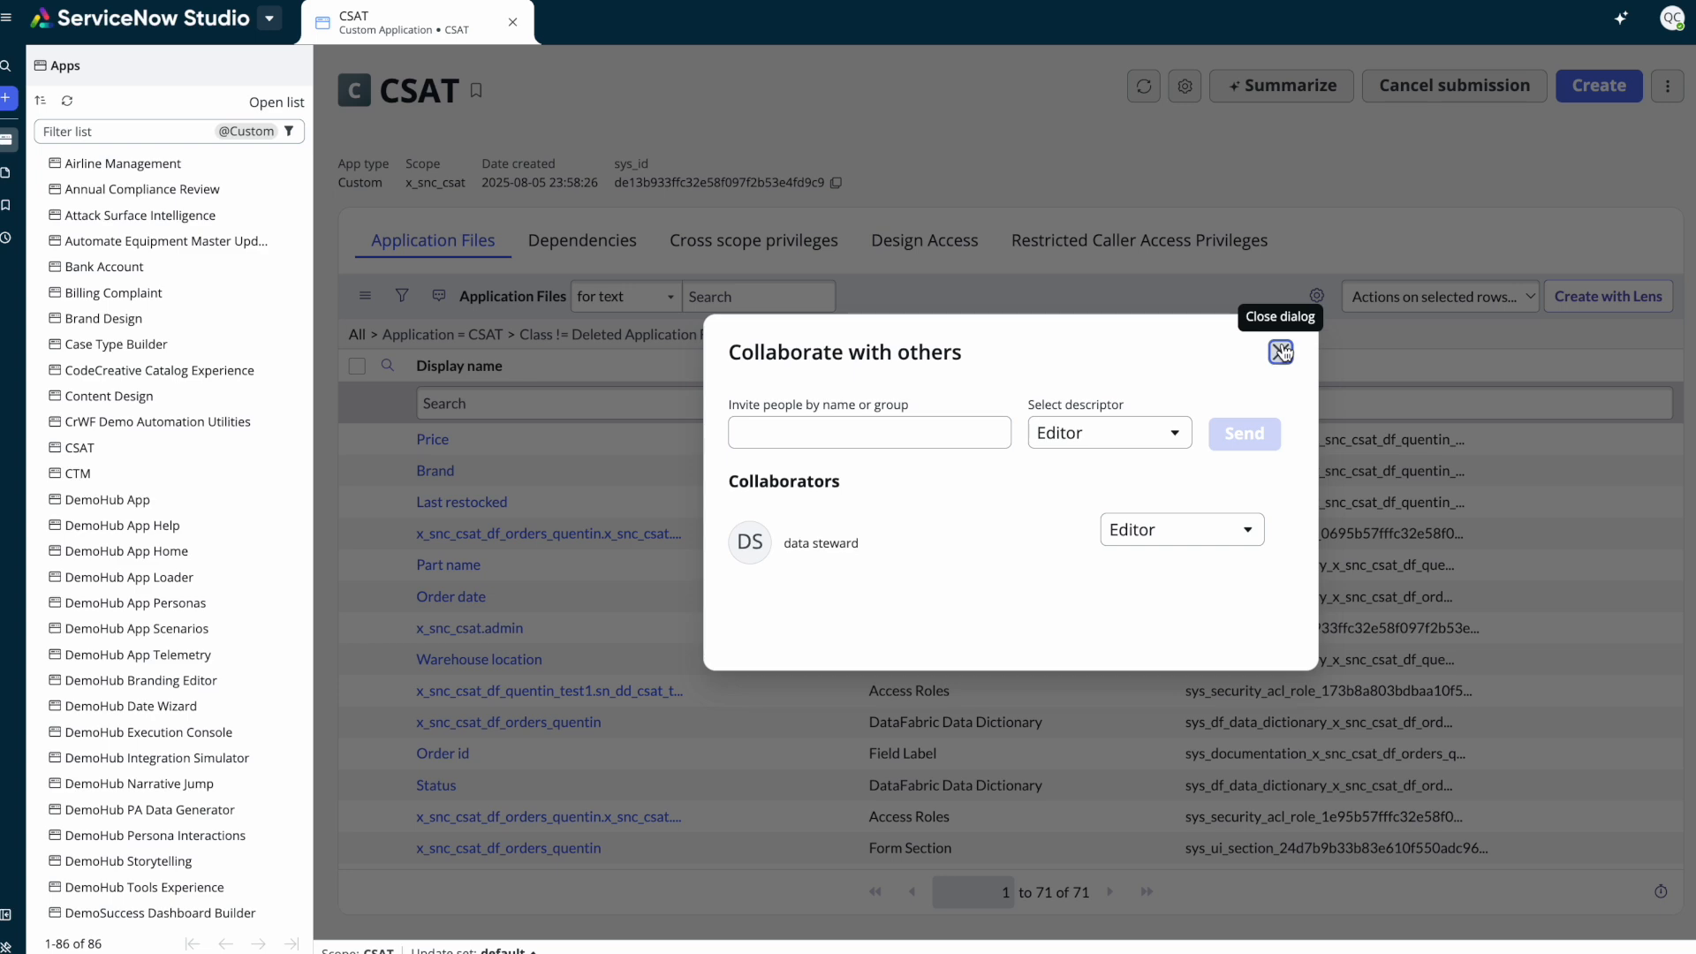
click(1282, 352)
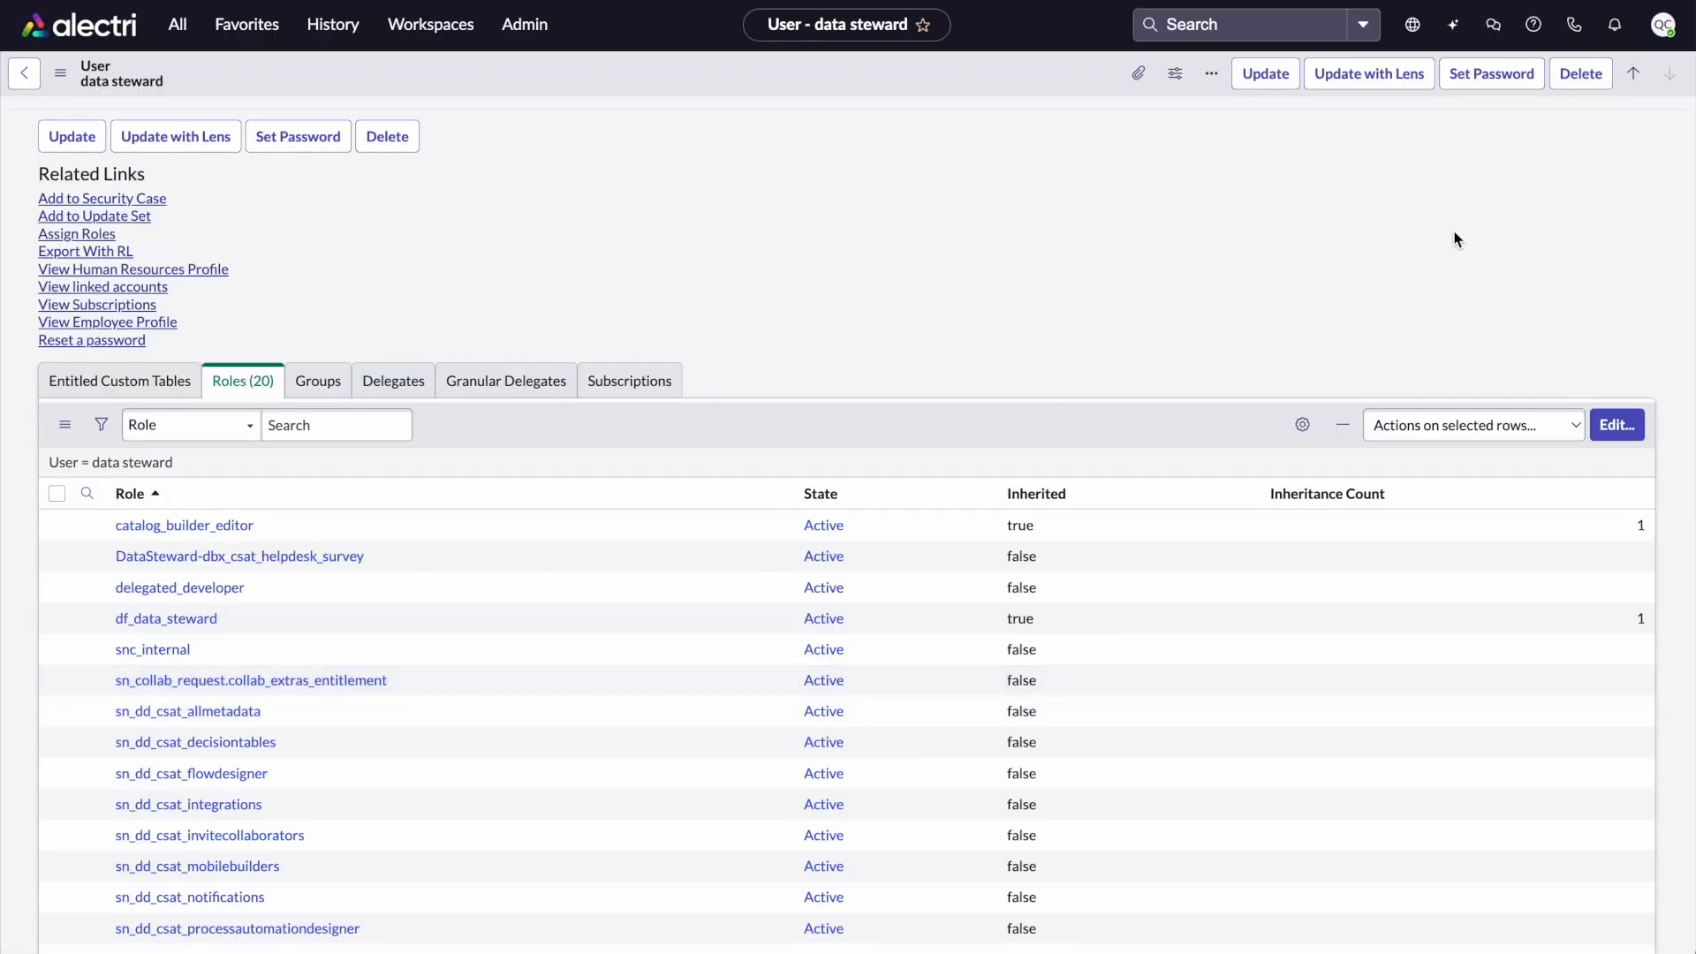
Impersonate the data steward user again from the recent impersonations
click(1413, 26)
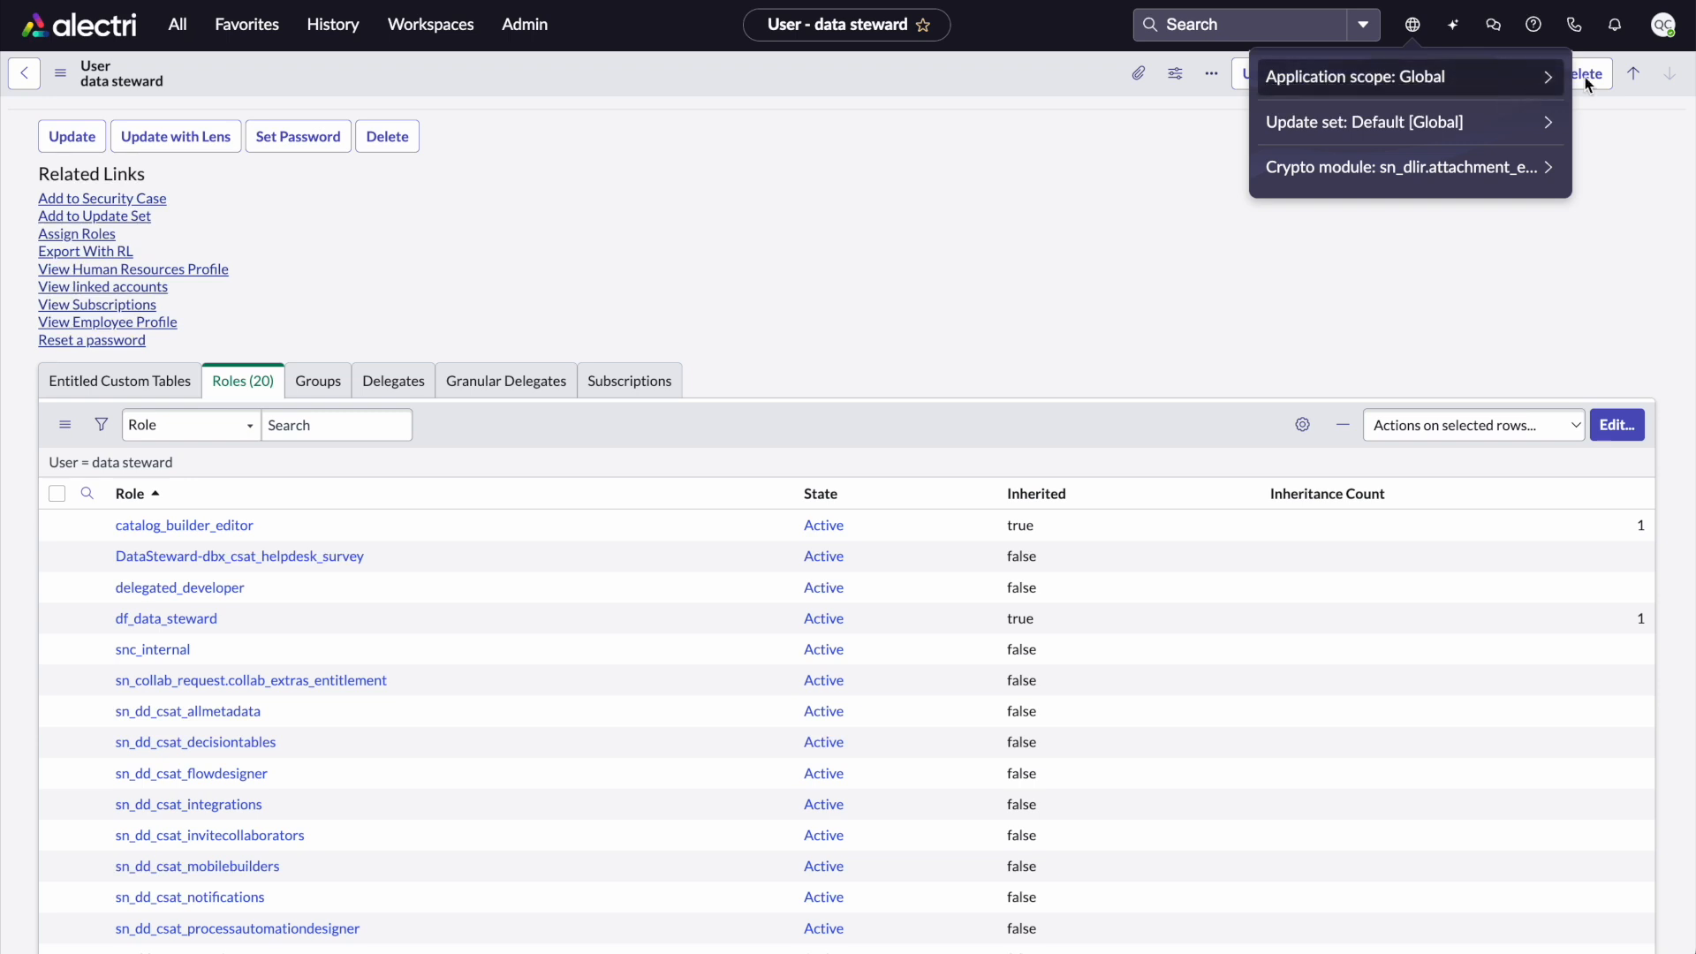
click(1665, 26)
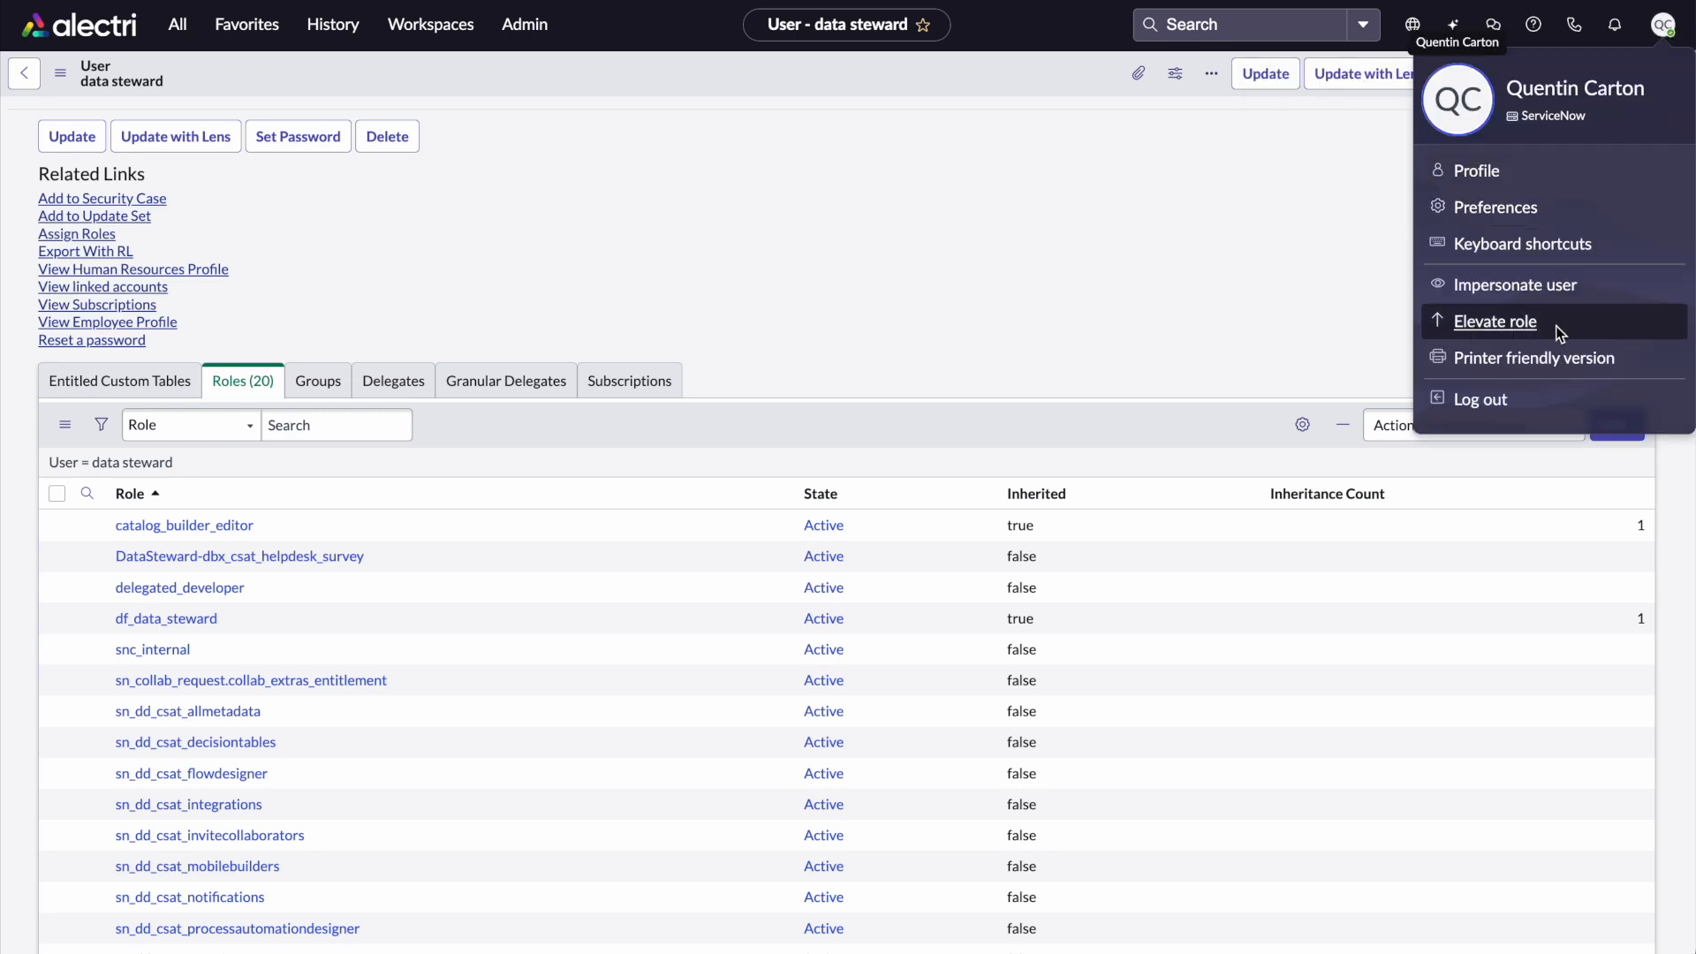
click(1526, 292)
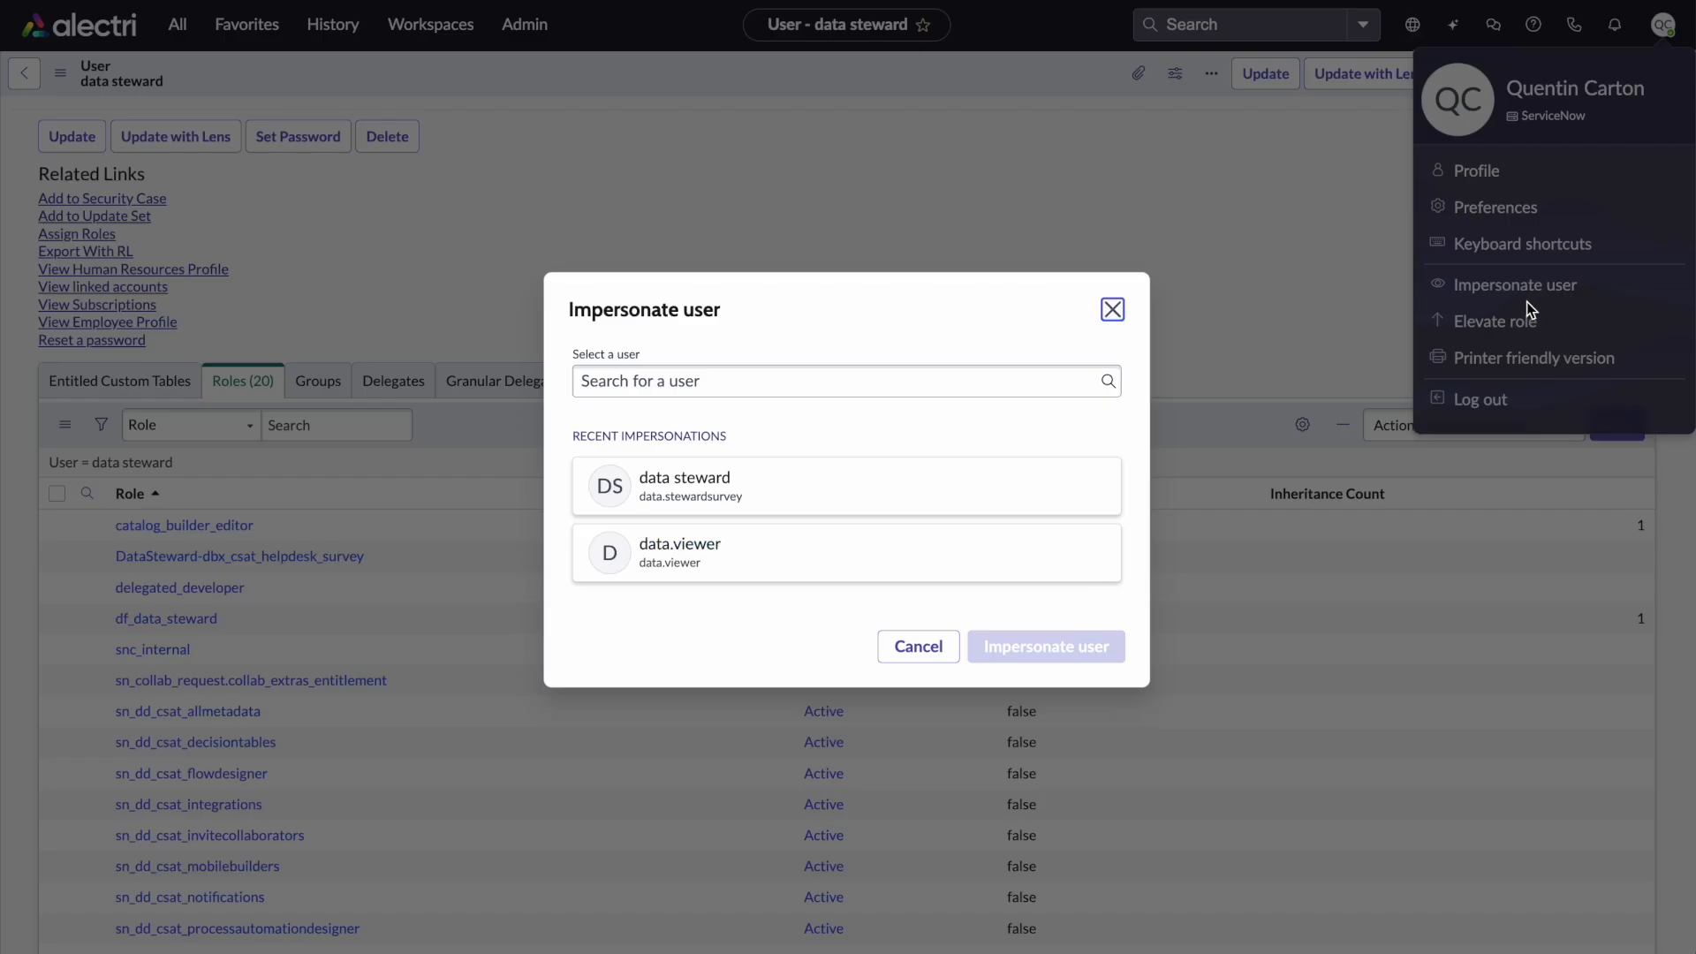
click(782, 477)
click(994, 647)
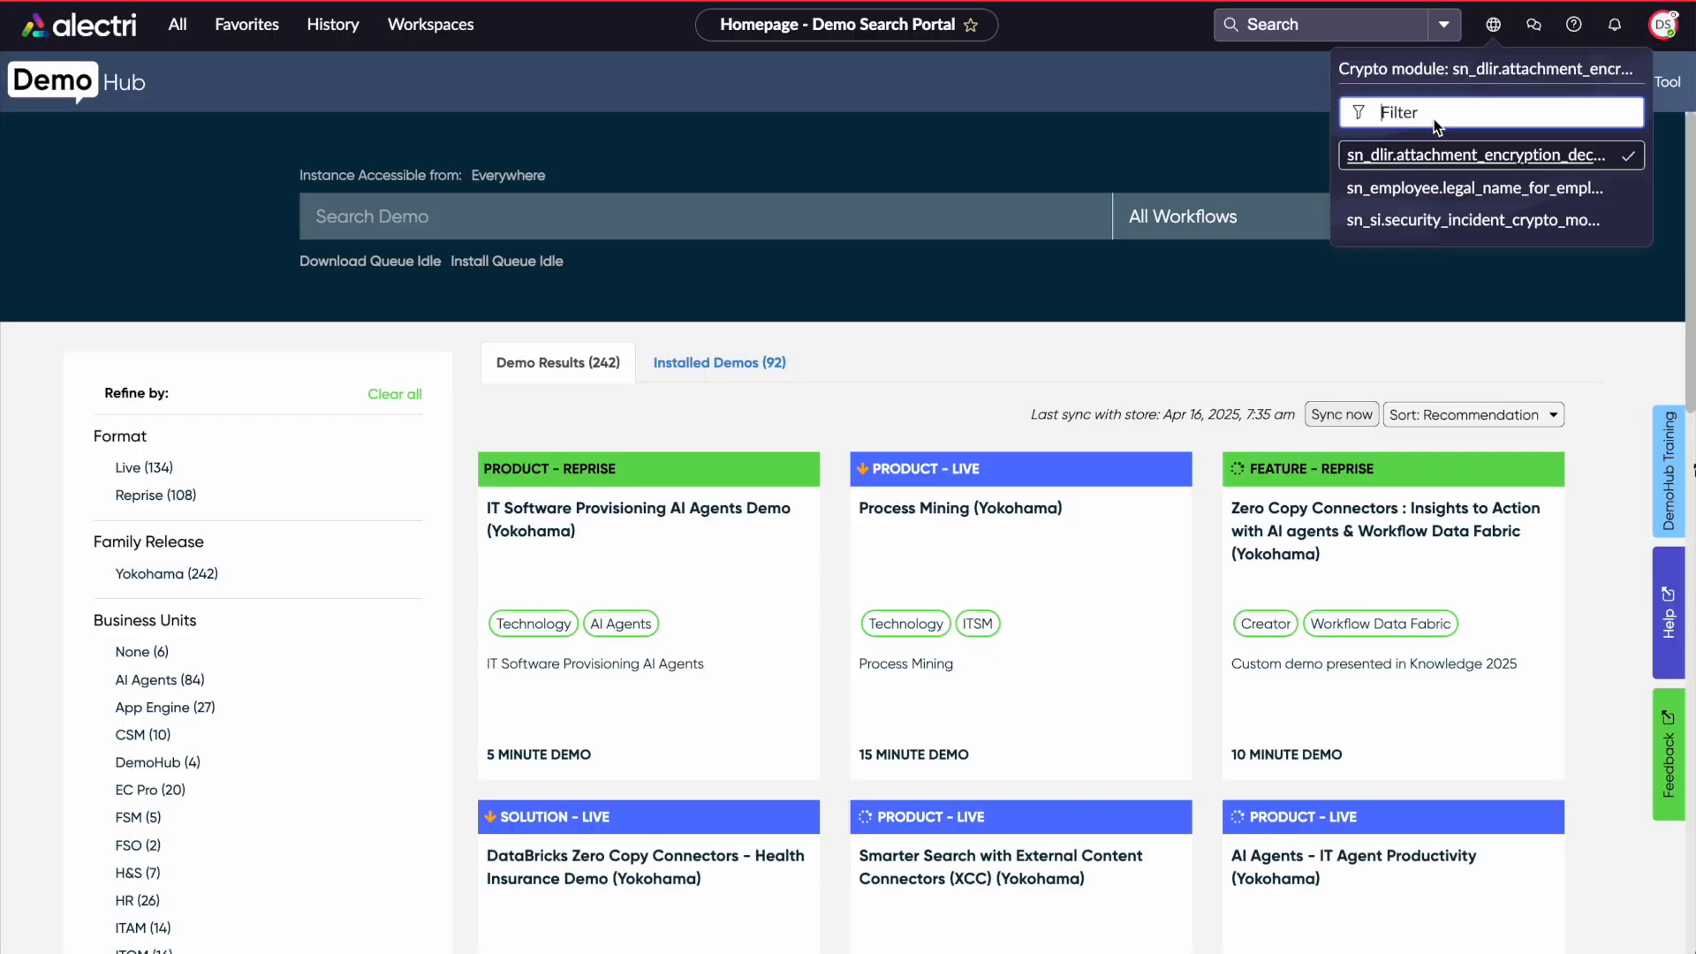
Switch the application scope to CSAT
key(Escape)
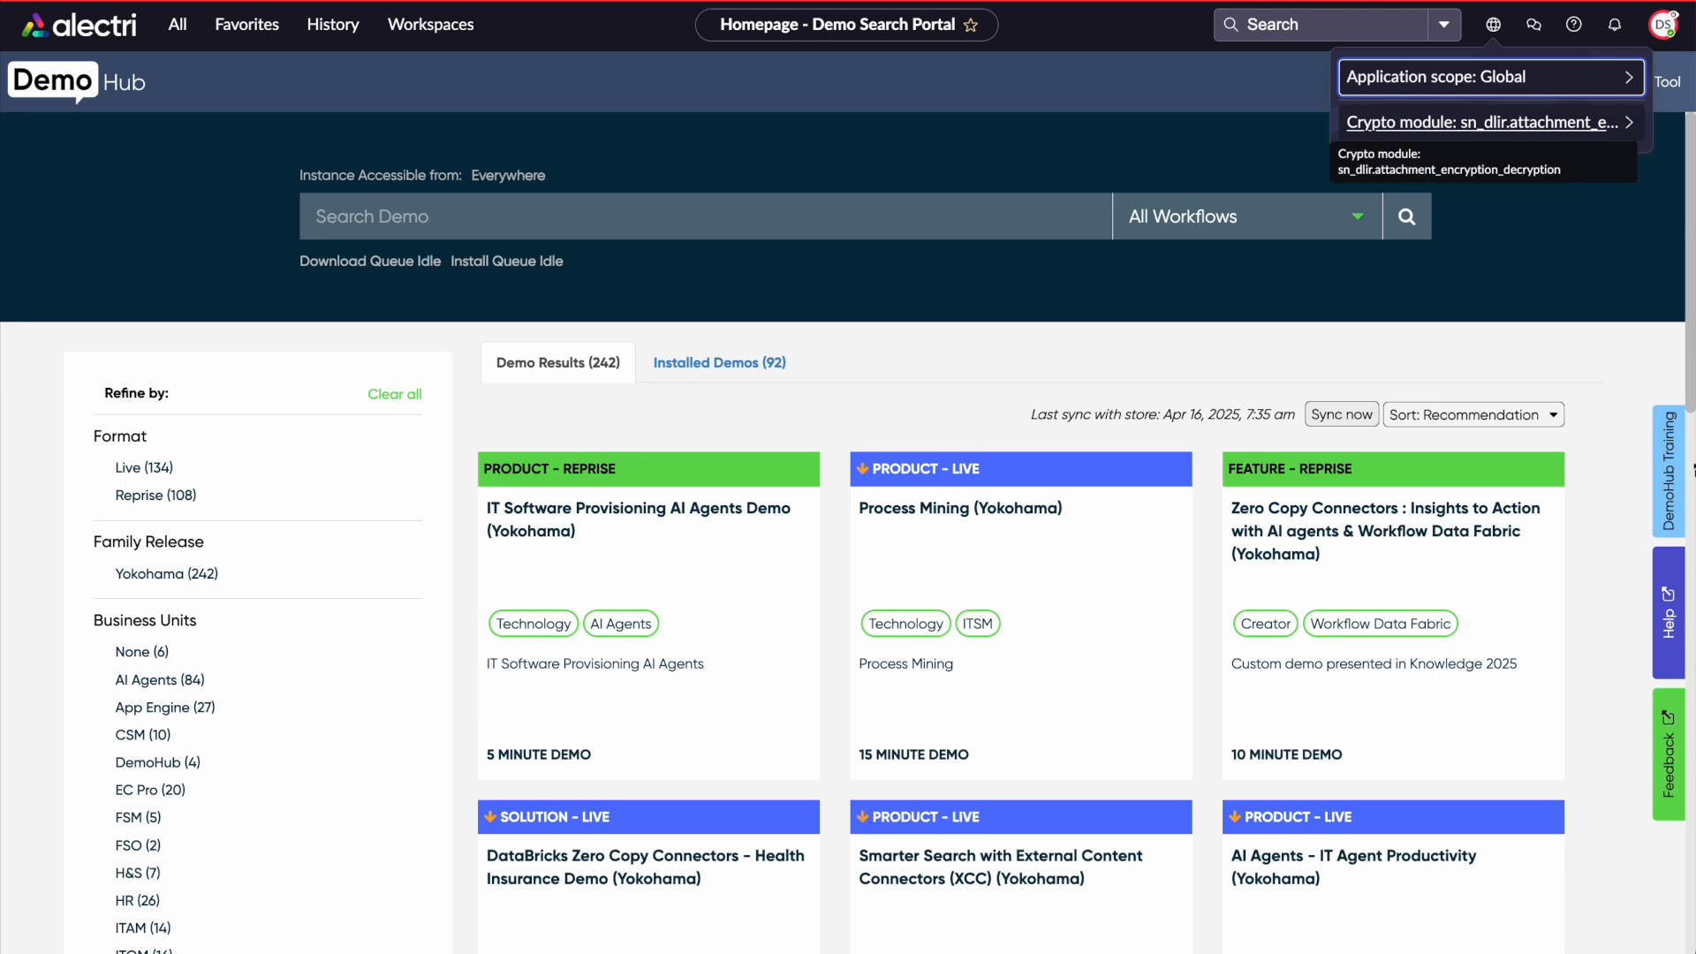
click(1491, 88)
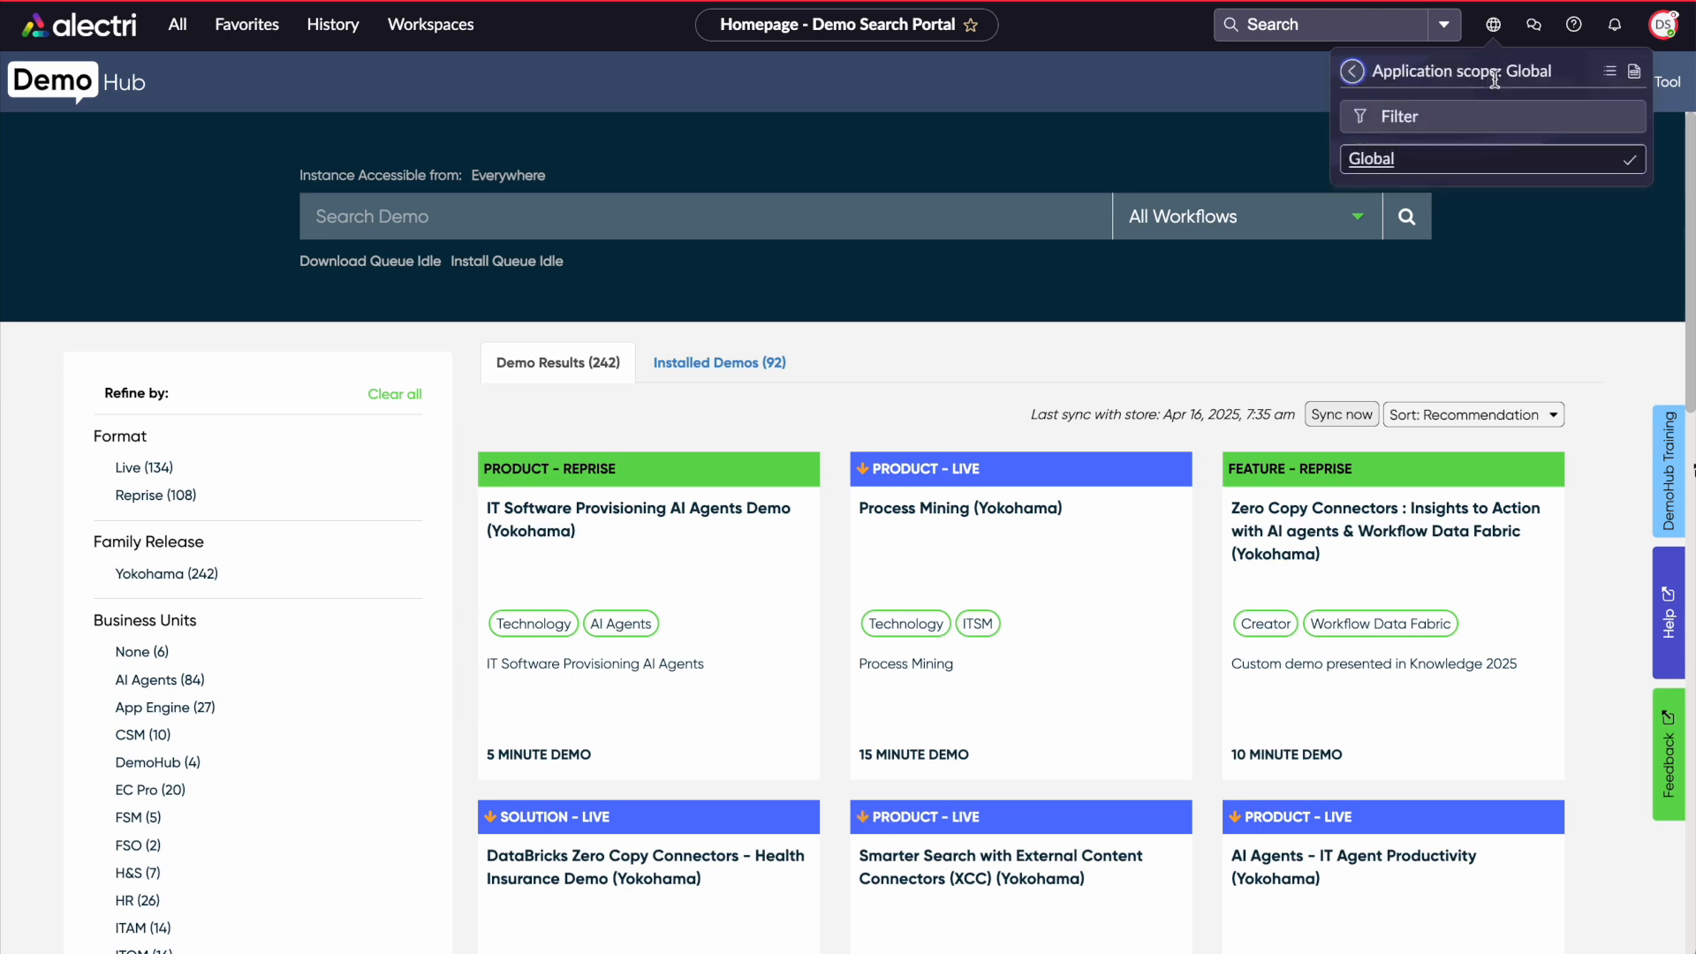
click(1360, 71)
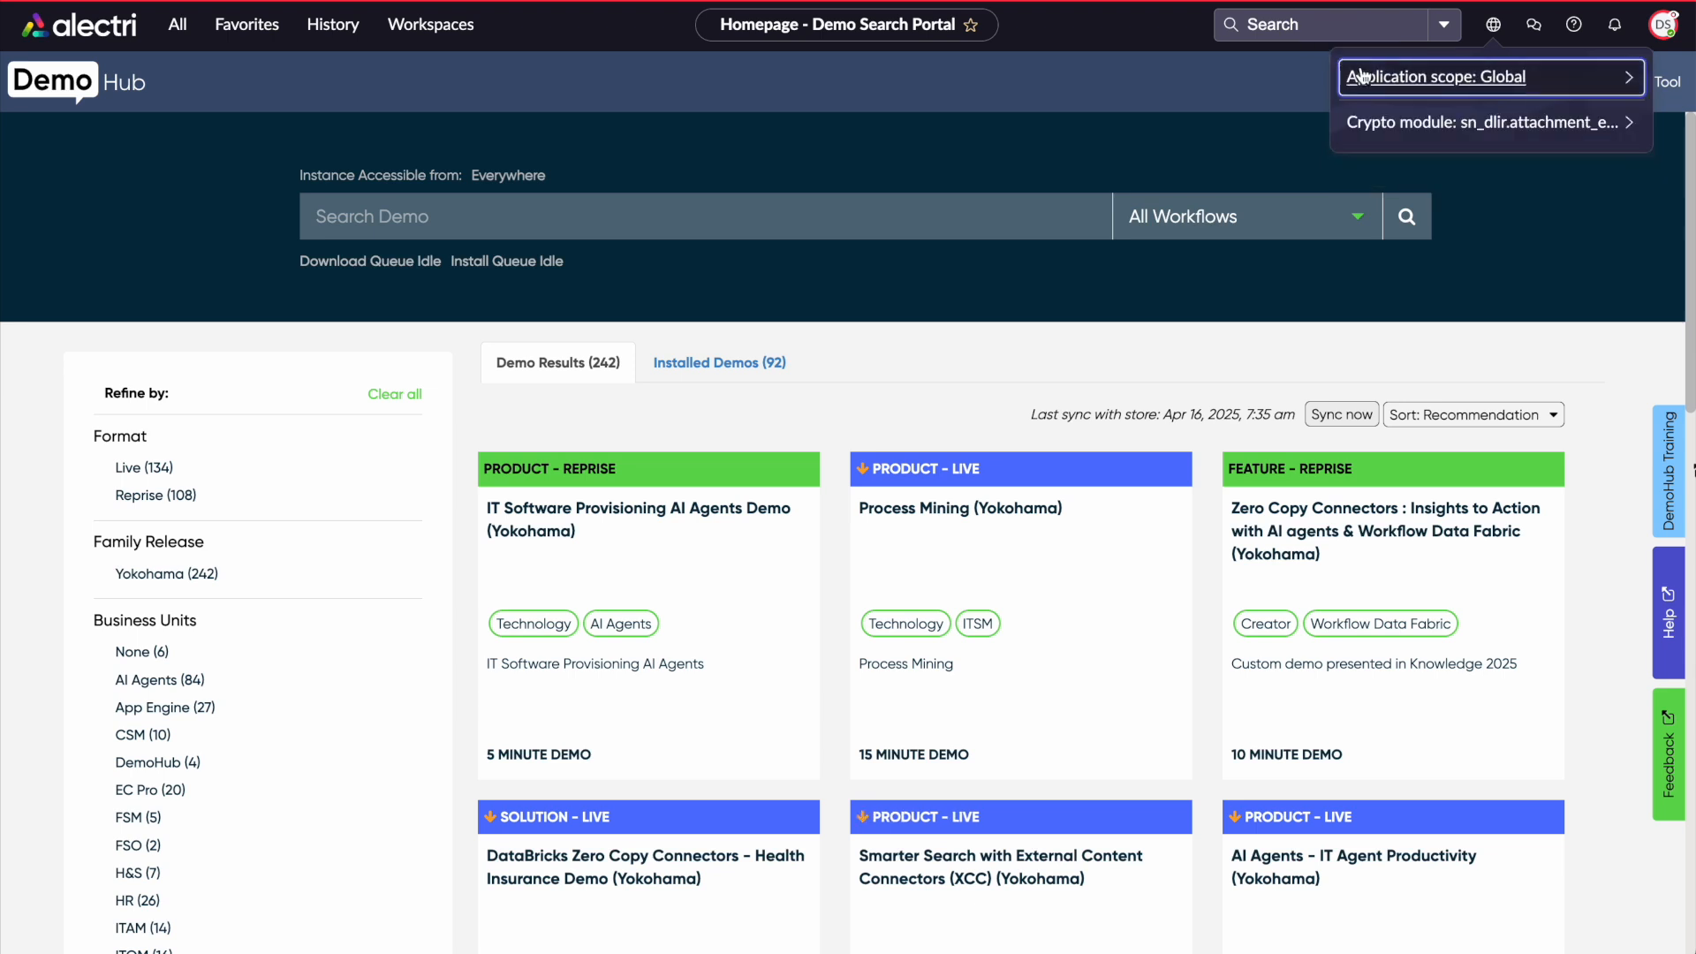
click(1630, 77)
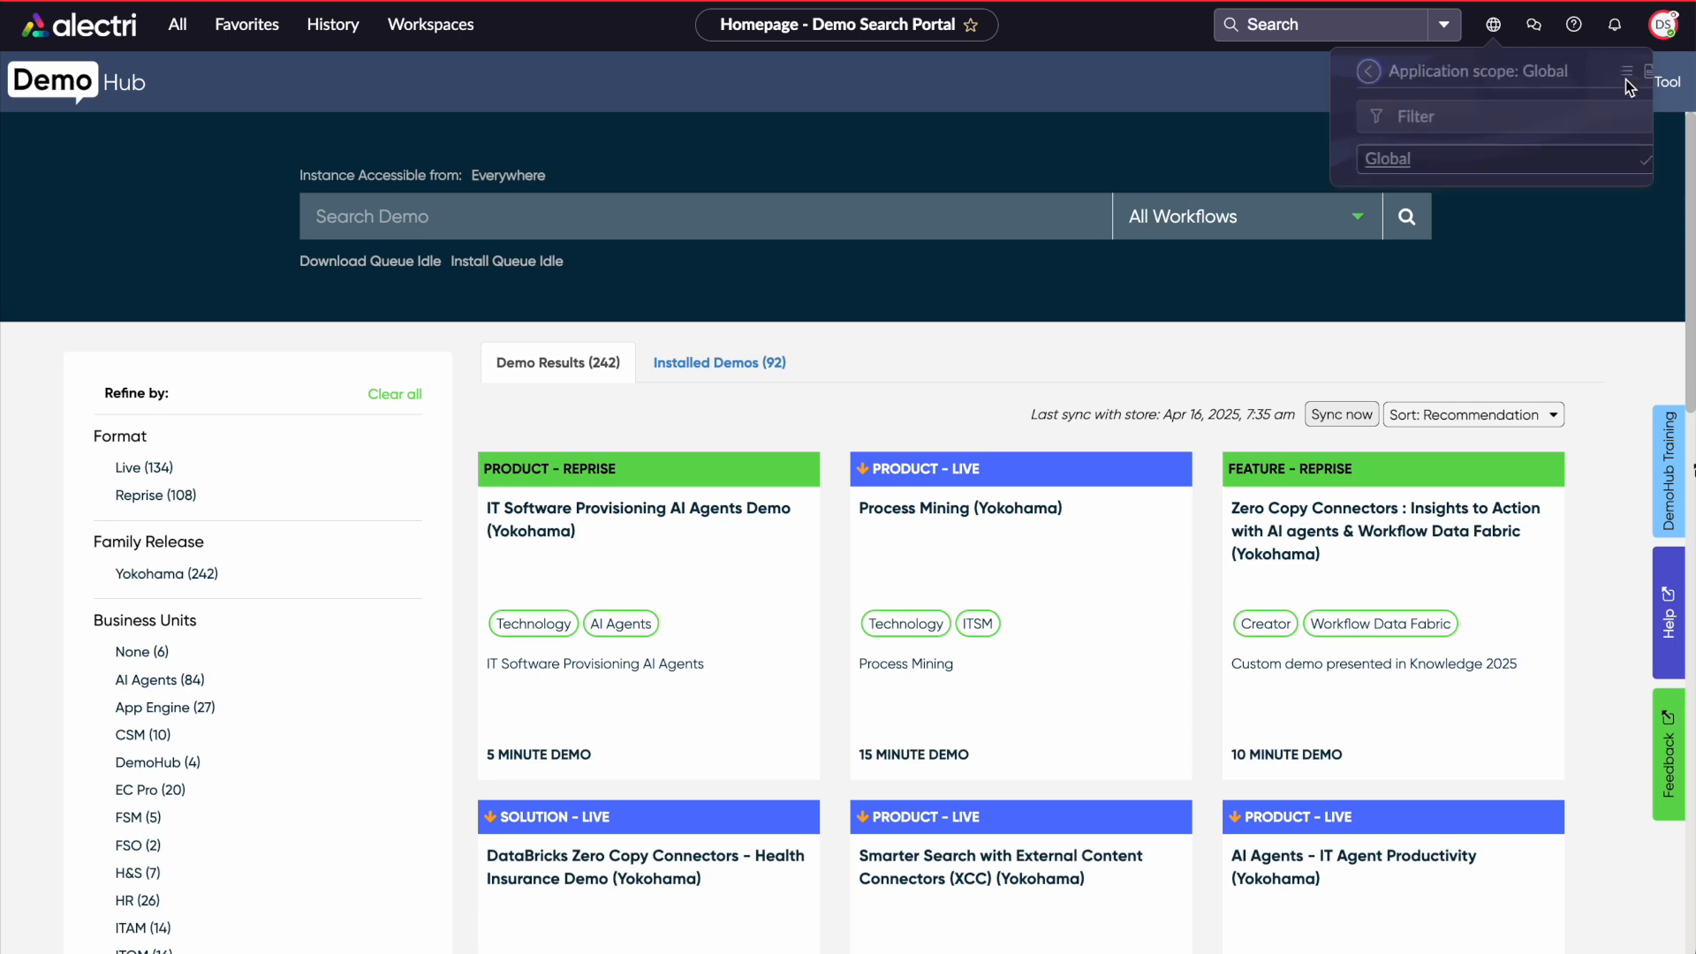
click(1517, 126)
text(*csa)
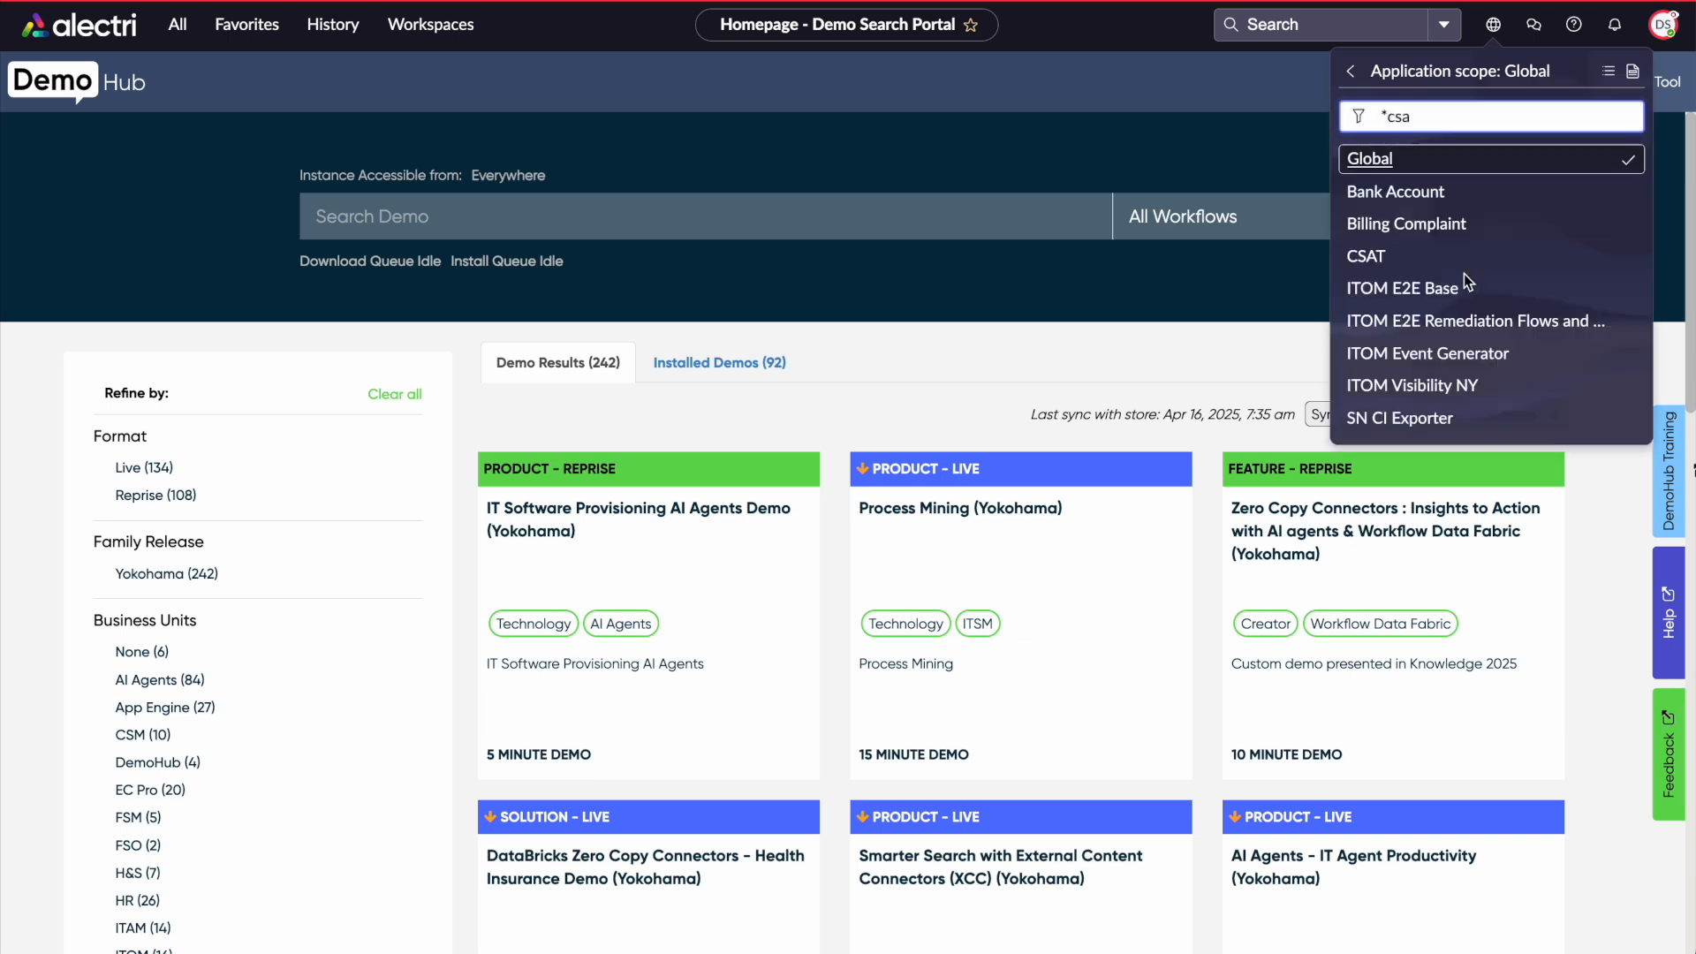
click(1469, 262)
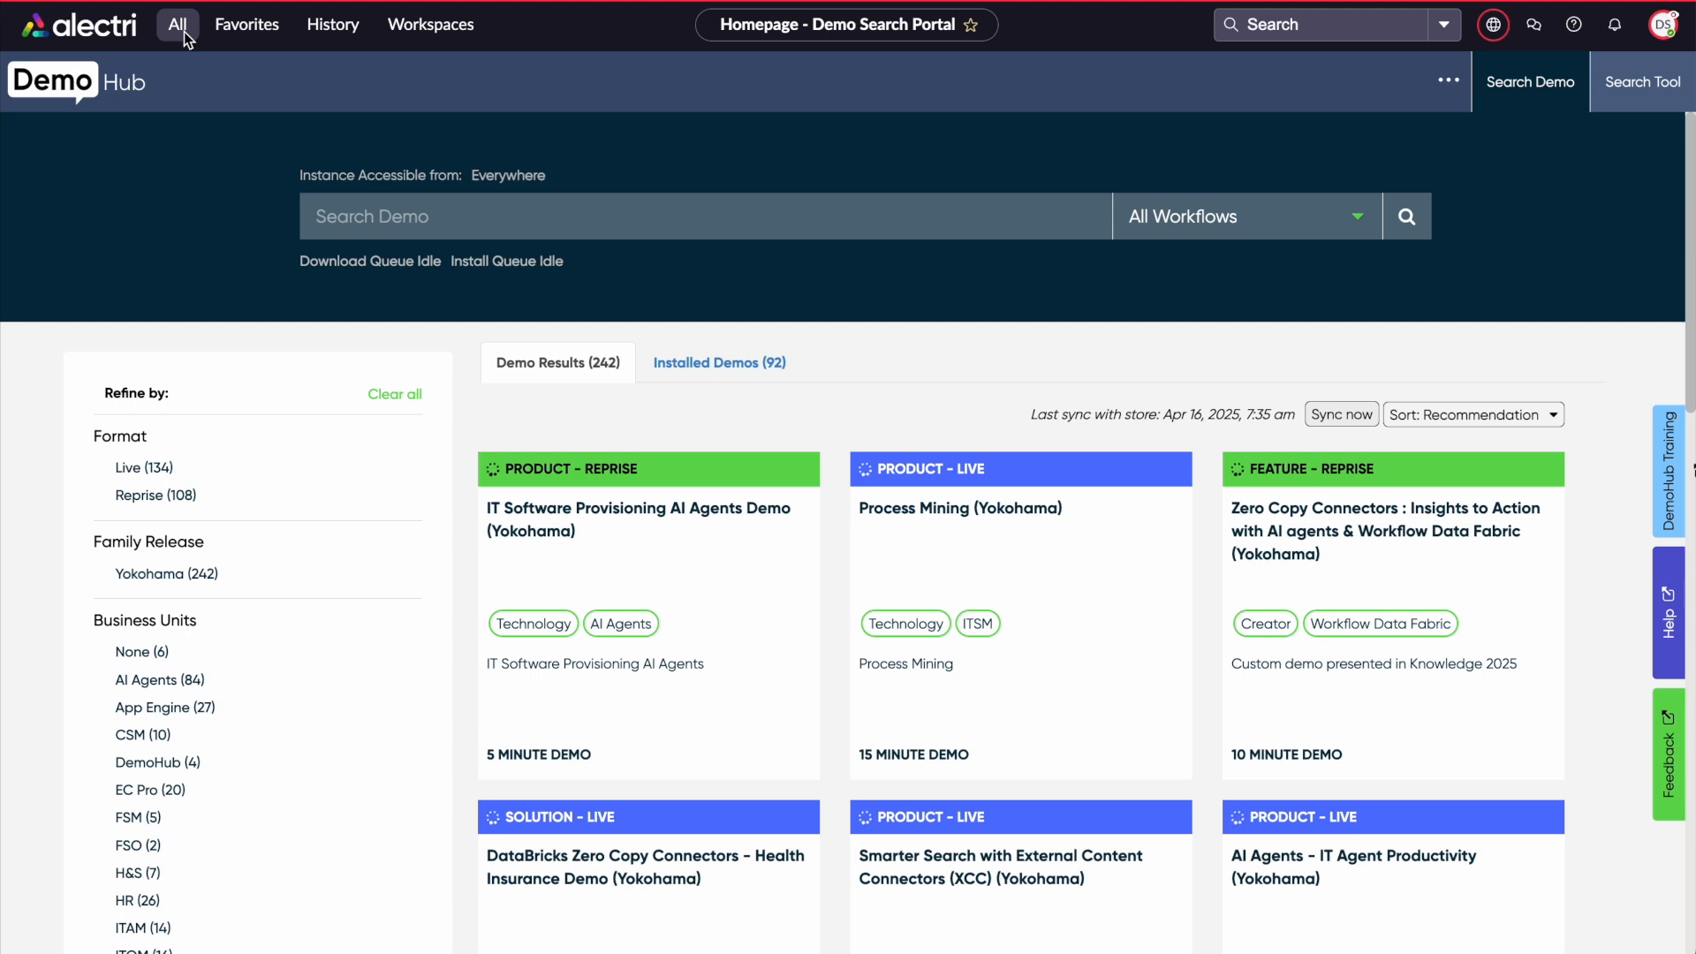
Open Workflow Data Fabric Hub and open the DemoWDF (Quentin's Env) established connection
click(184, 32)
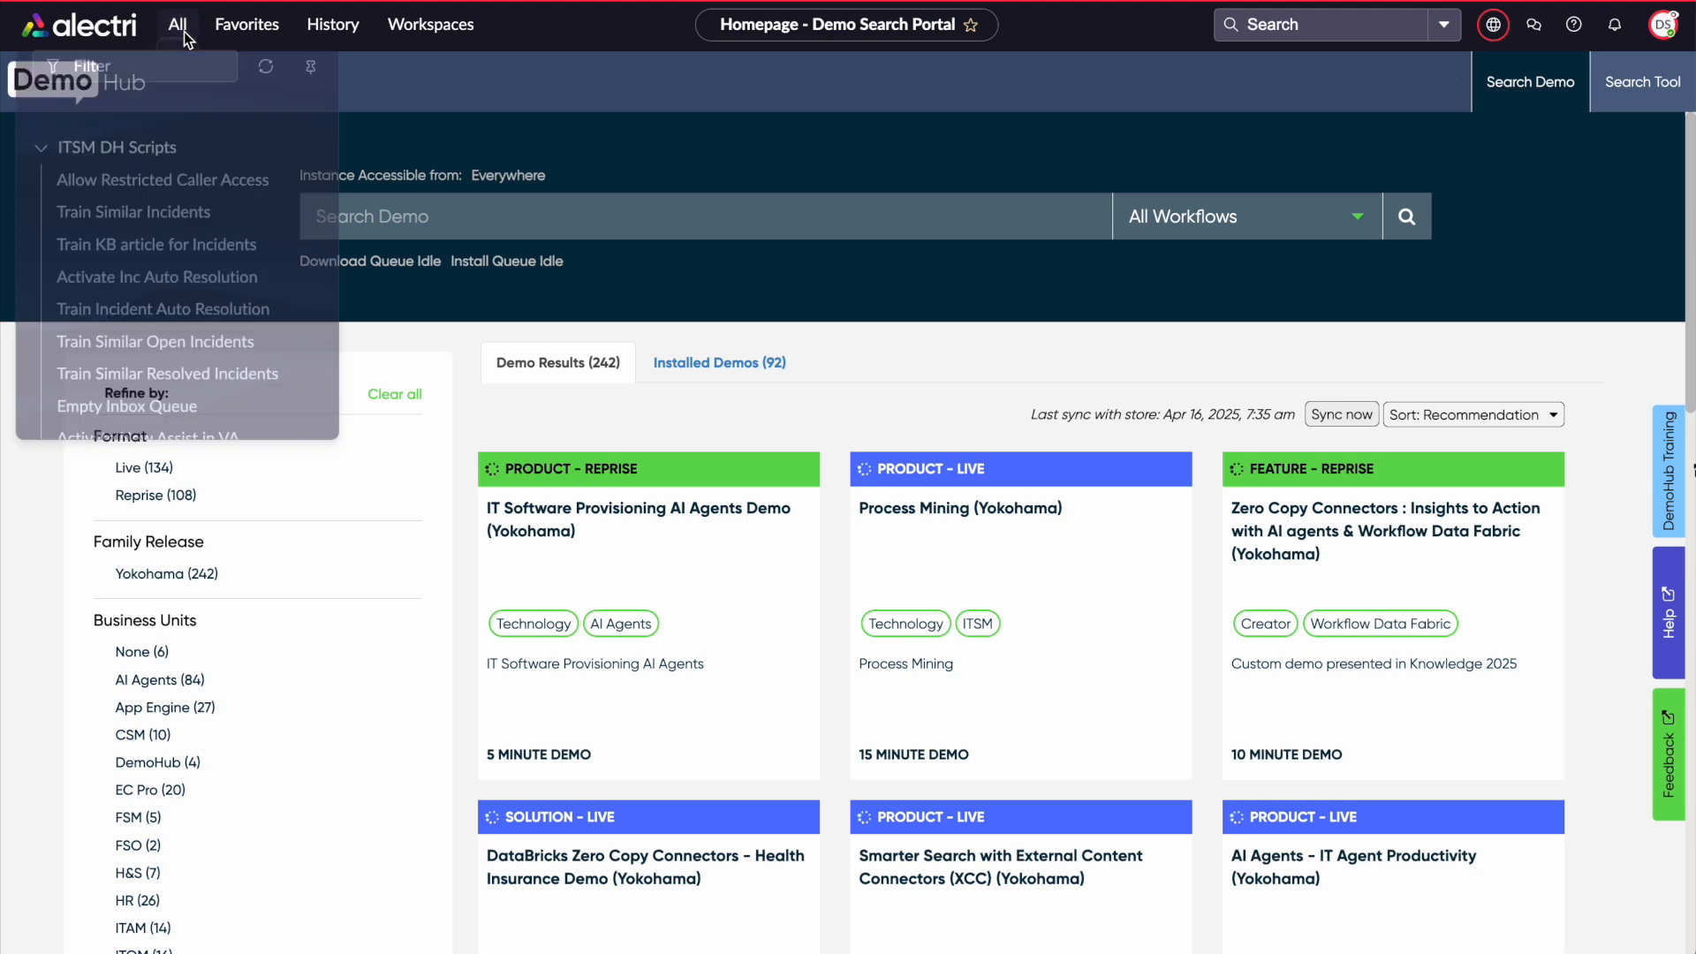
text(workflow da)
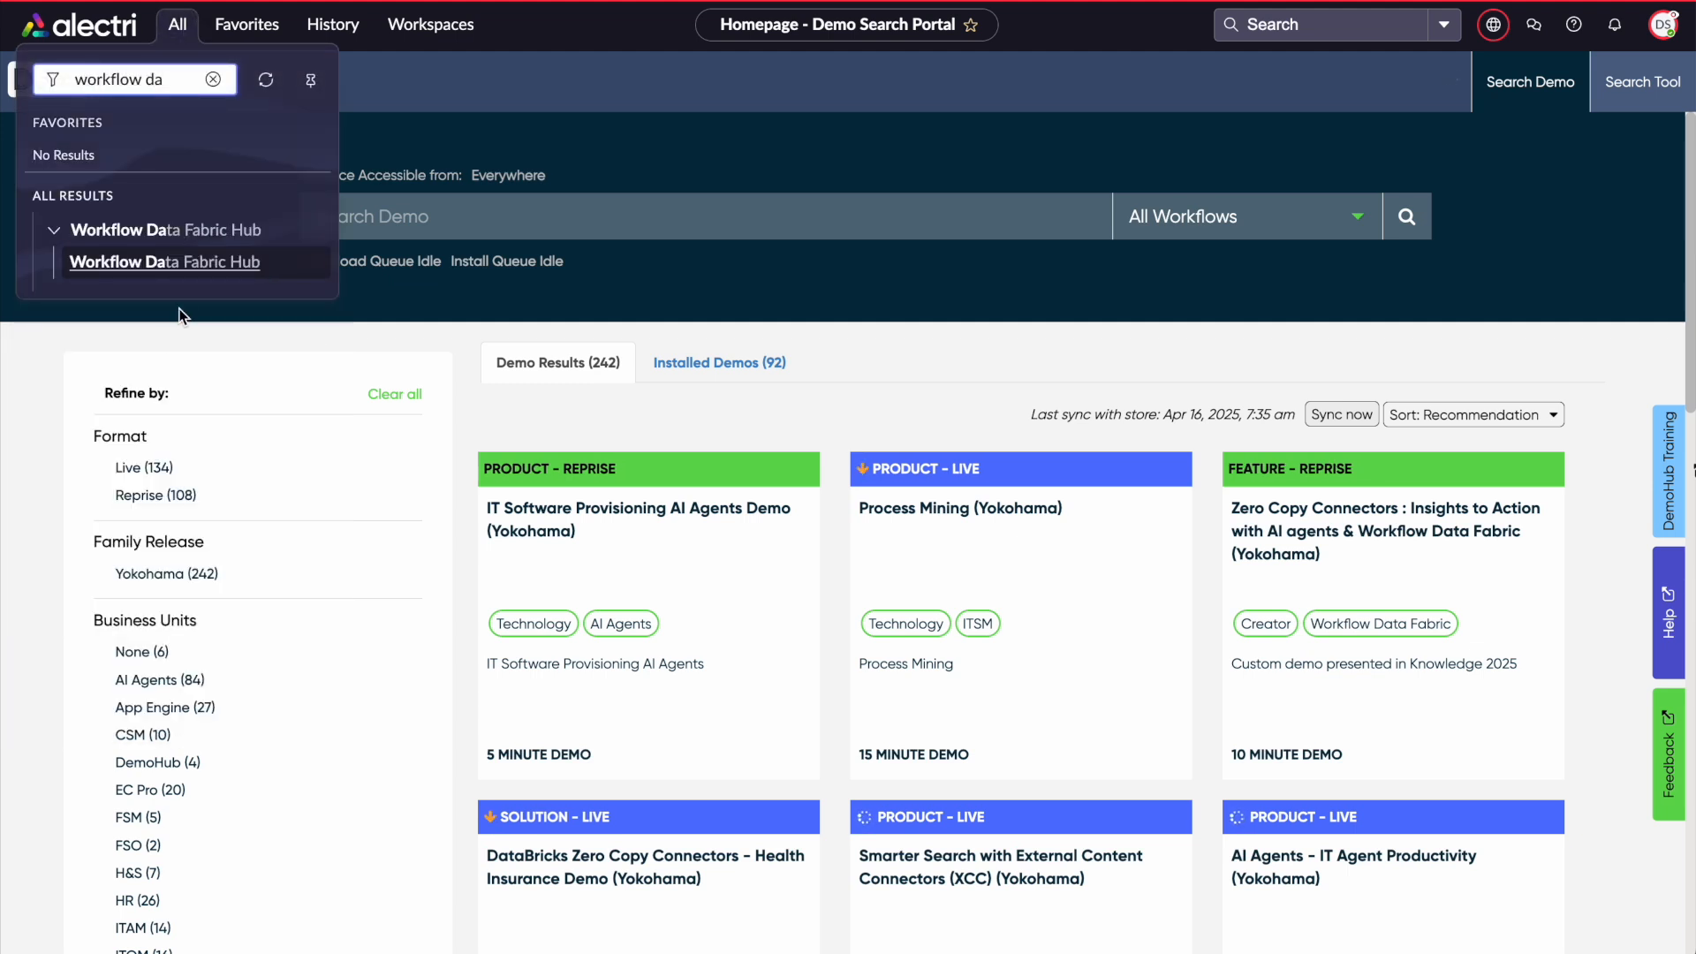
click(188, 264)
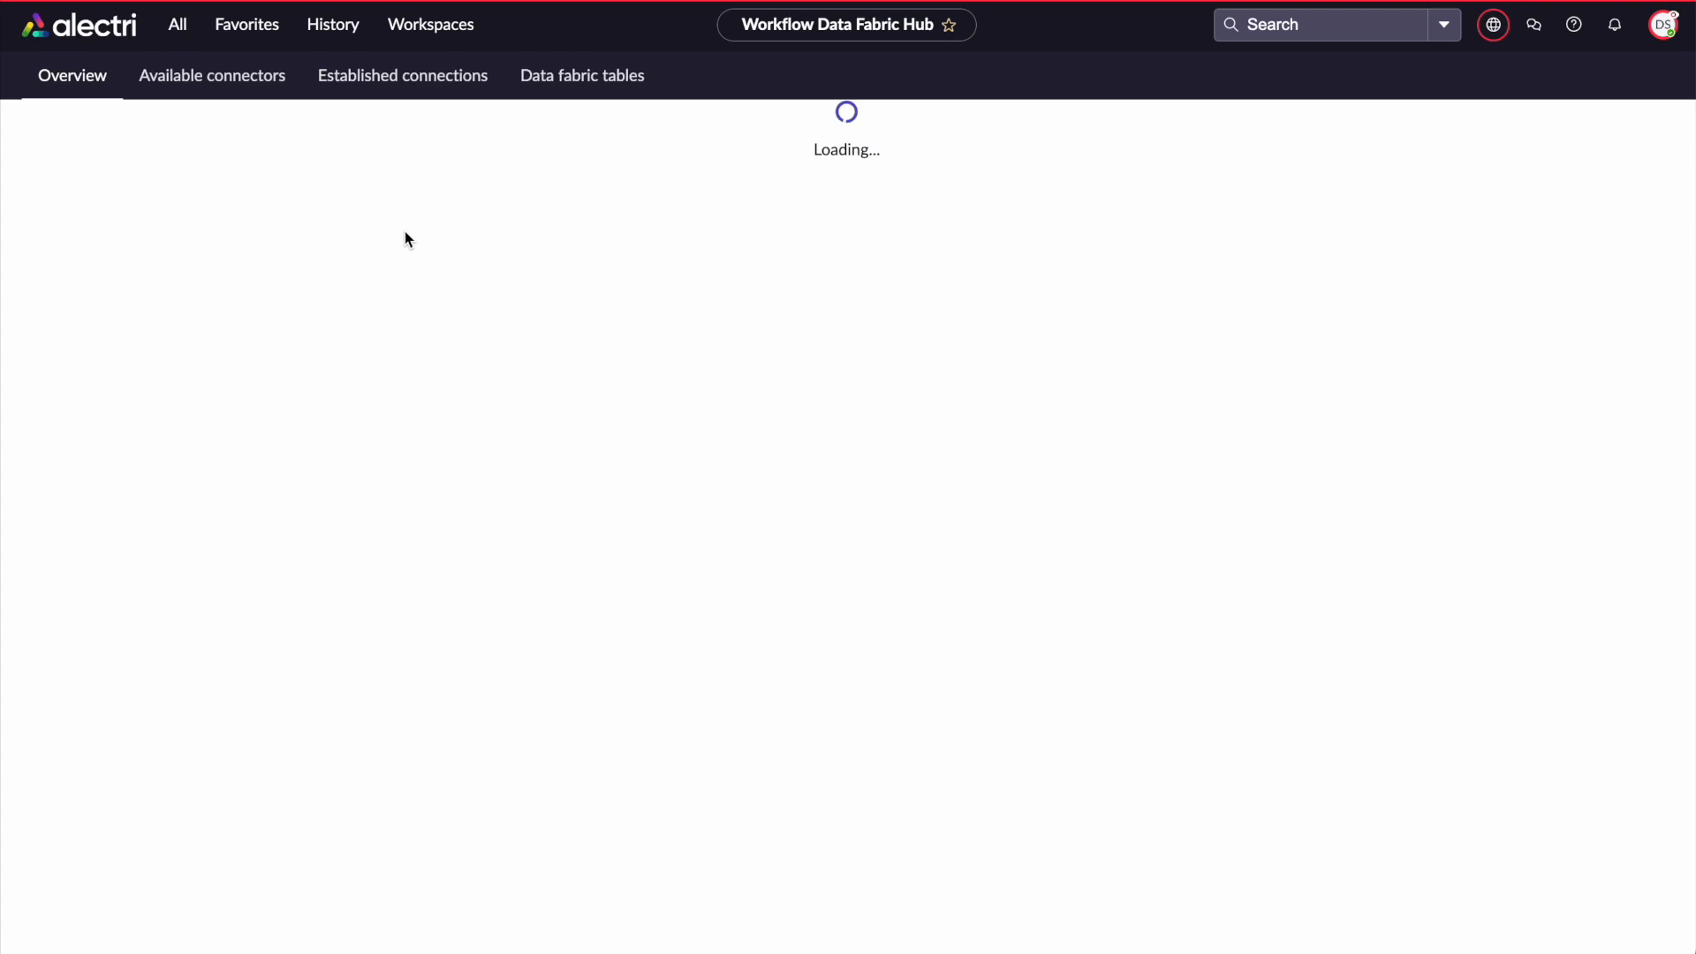
click(449, 76)
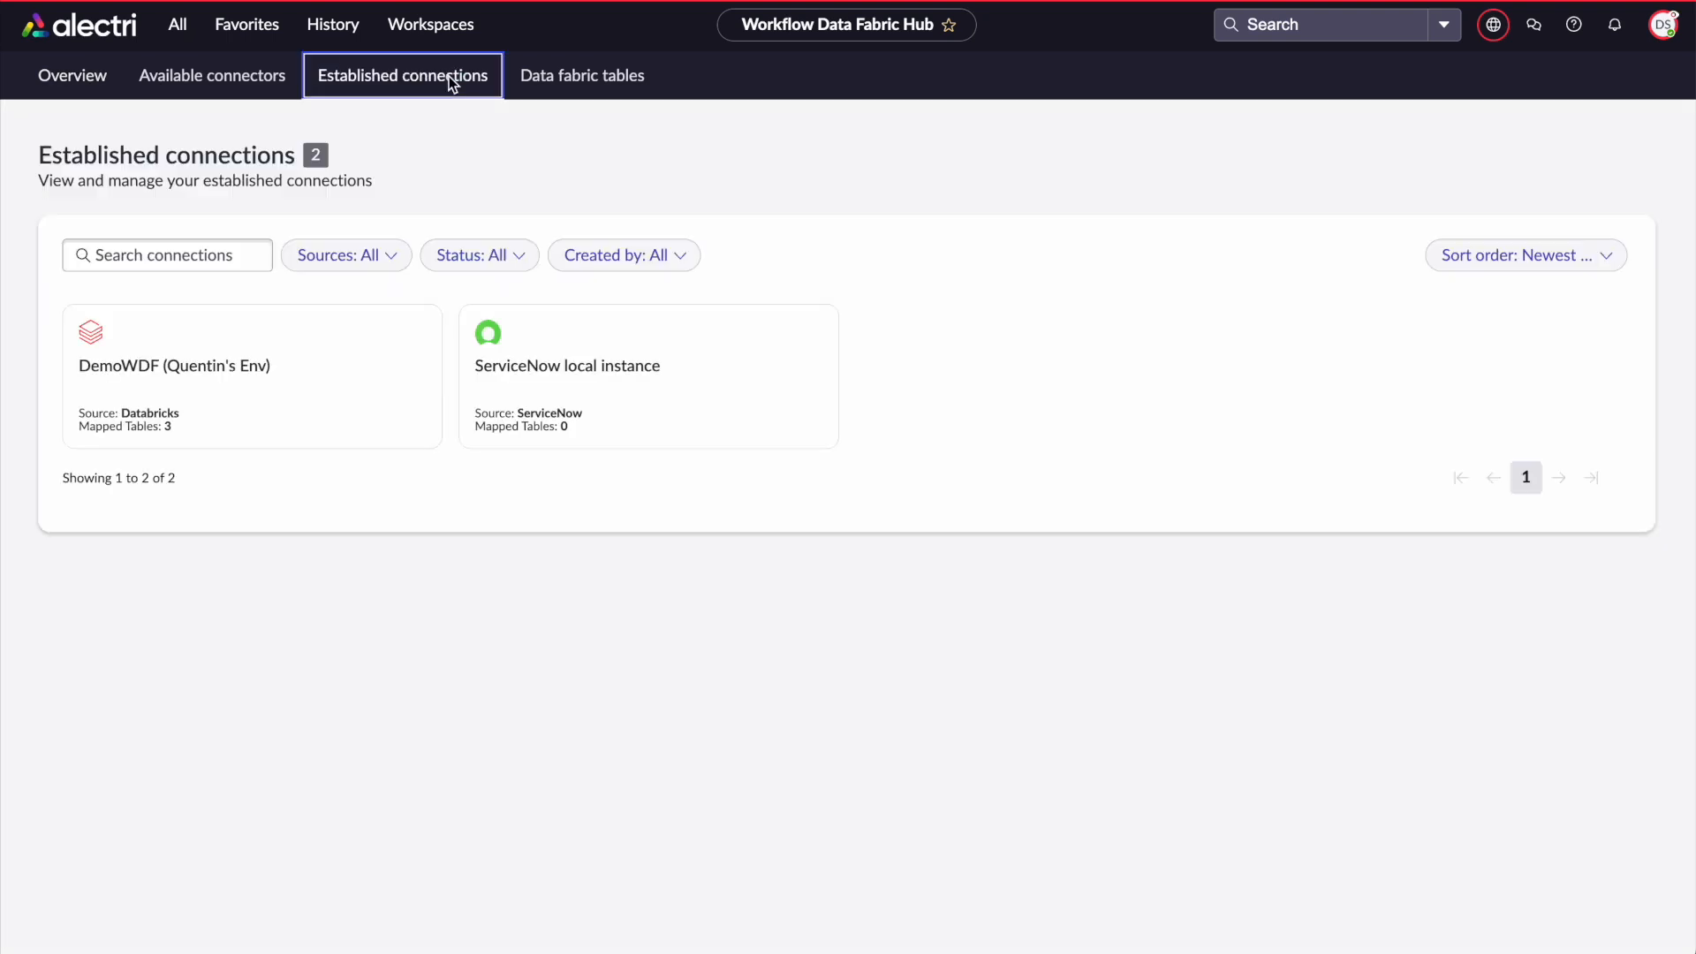
click(232, 393)
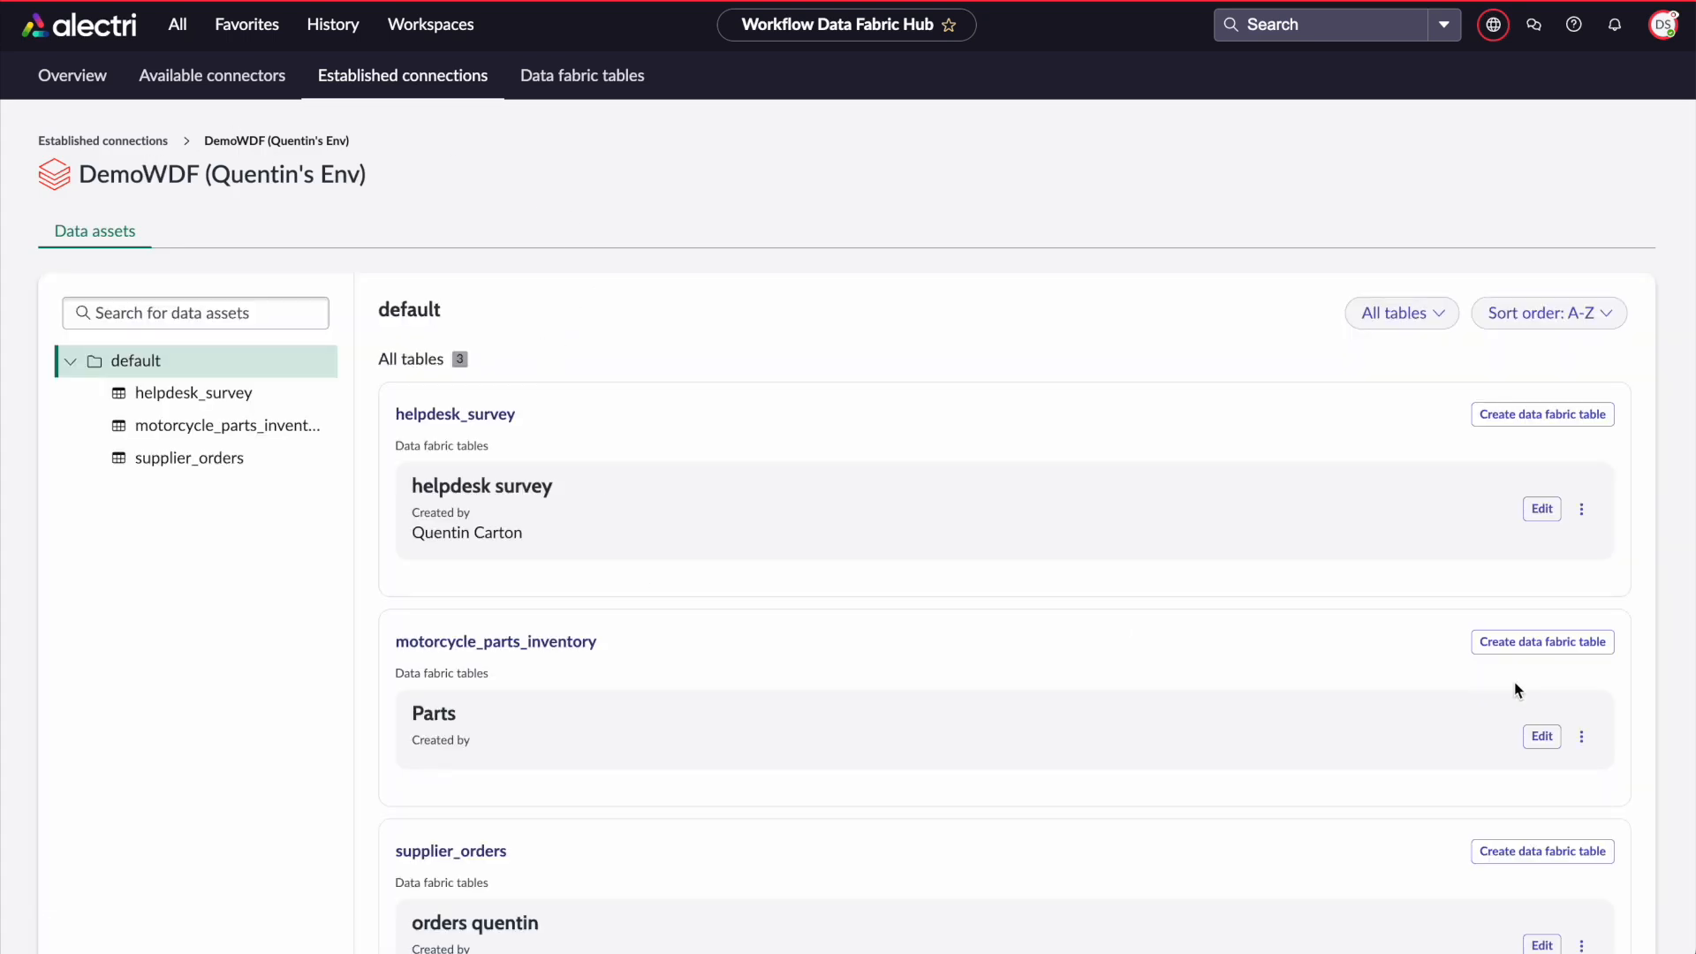
Start a data fabric table from motorcycle_parts_inventory labelled "quentin test1" and continue to column selection
click(1529, 650)
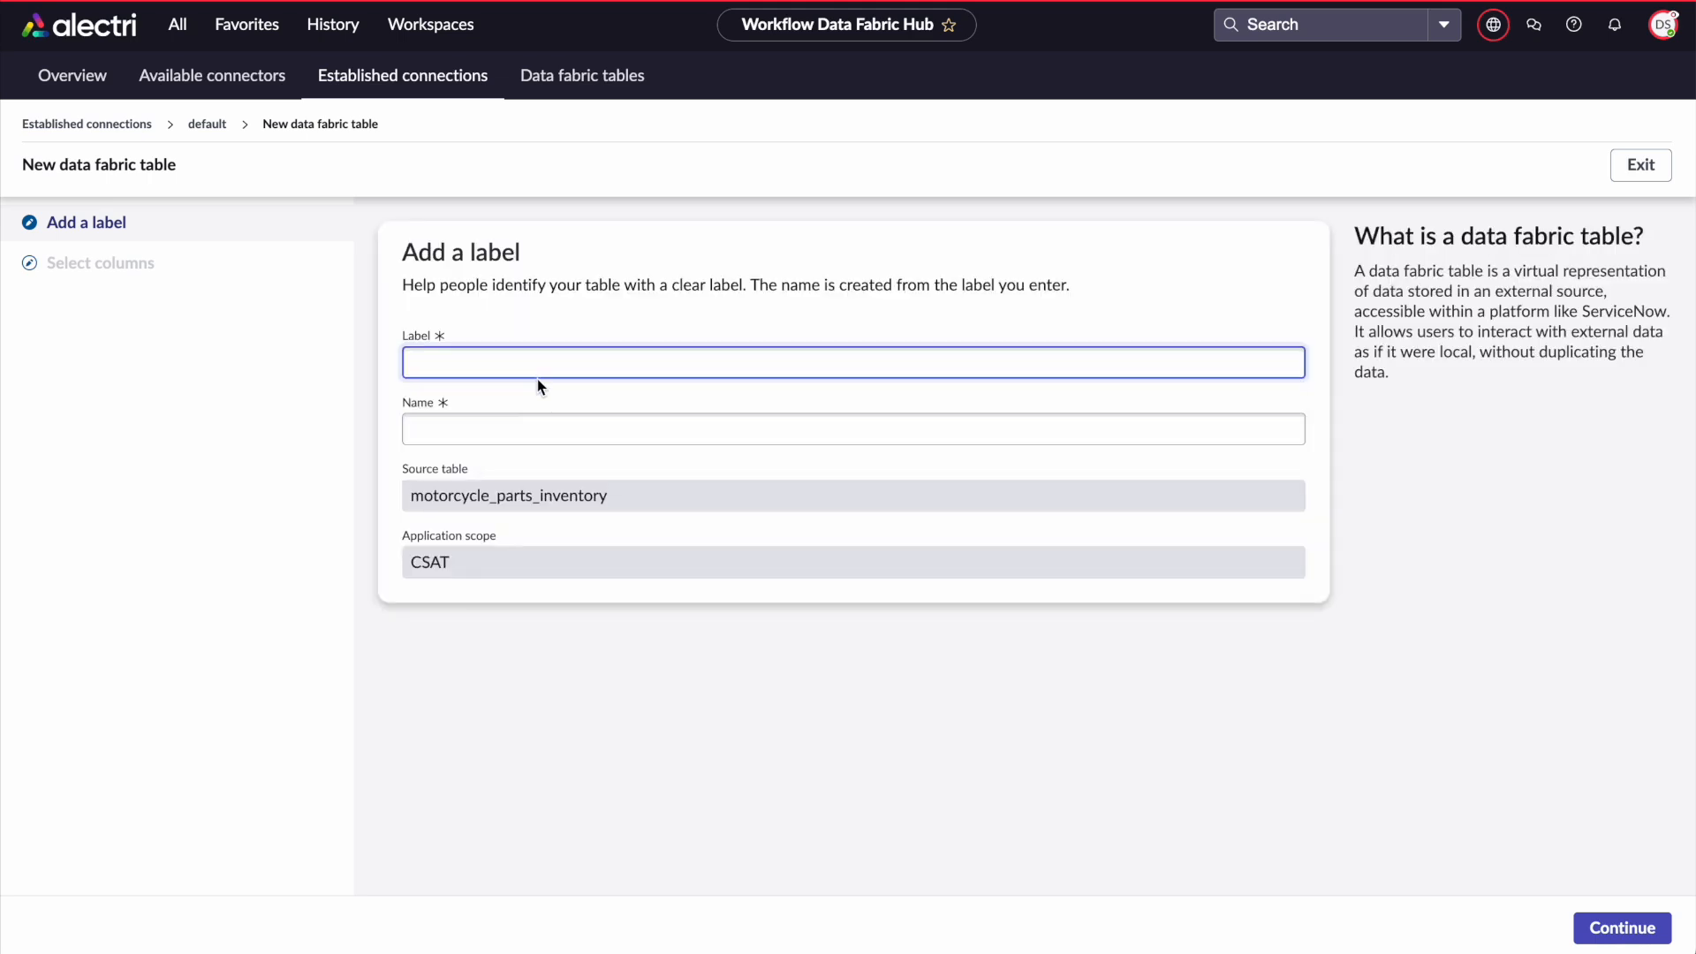
text(quentin test1)
key(Tab)
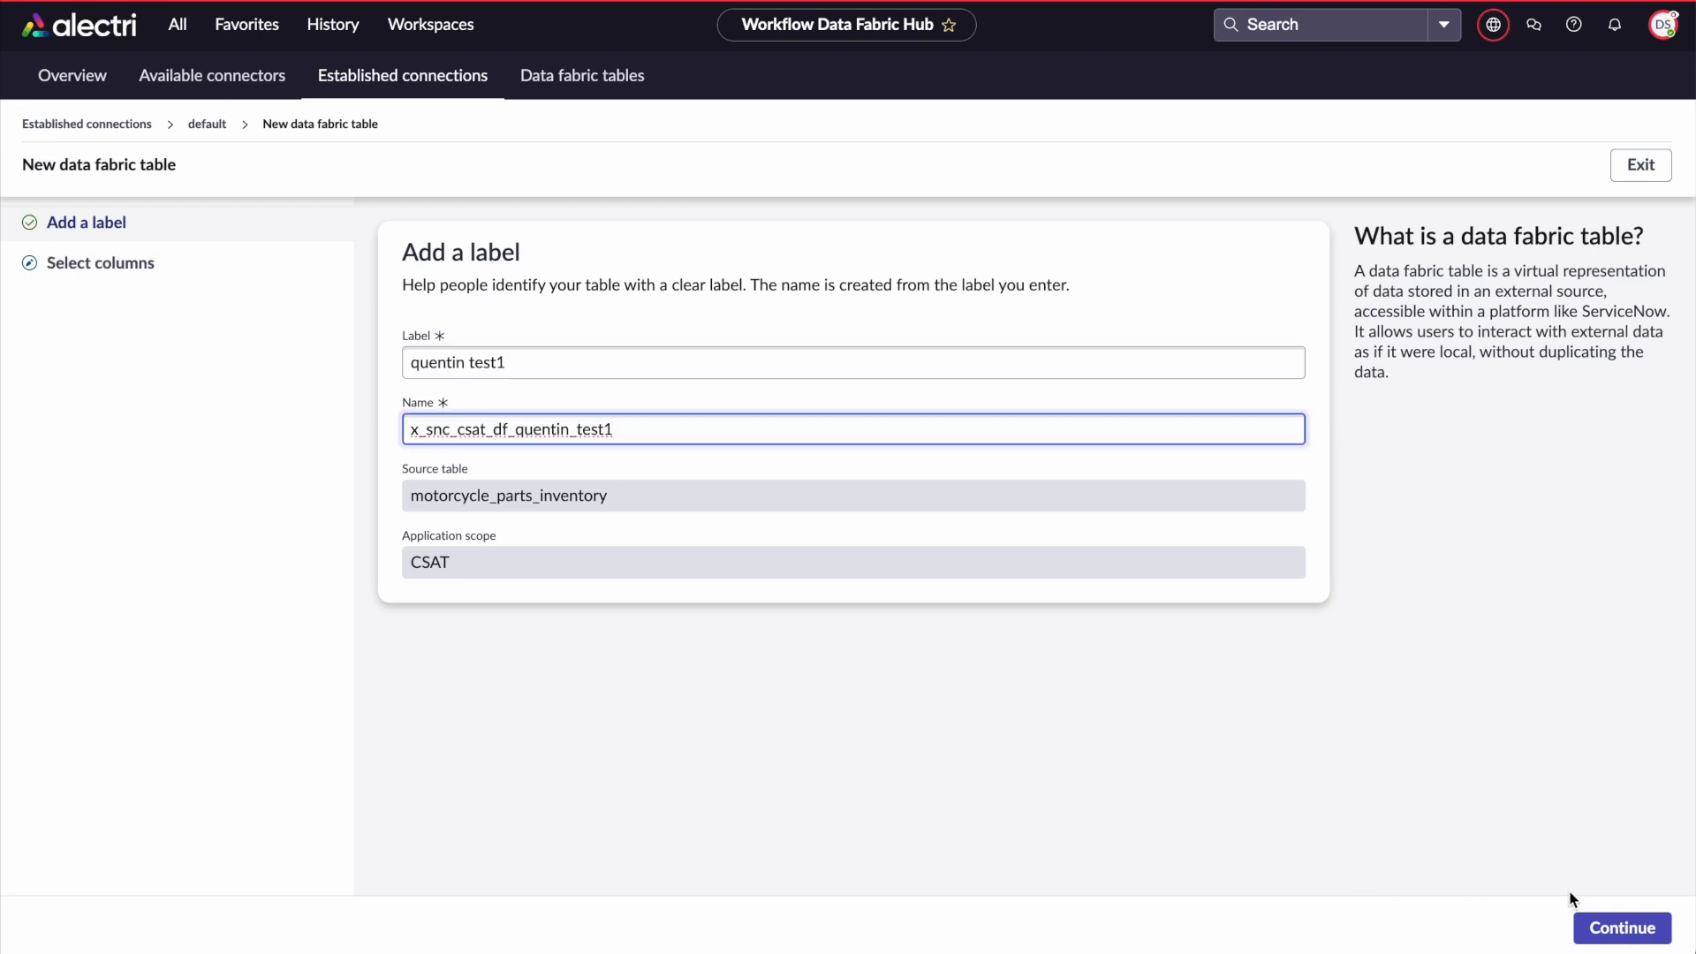
click(1581, 923)
Make part_id the primary key and finish creating the table, confirming the primary key
click(434, 470)
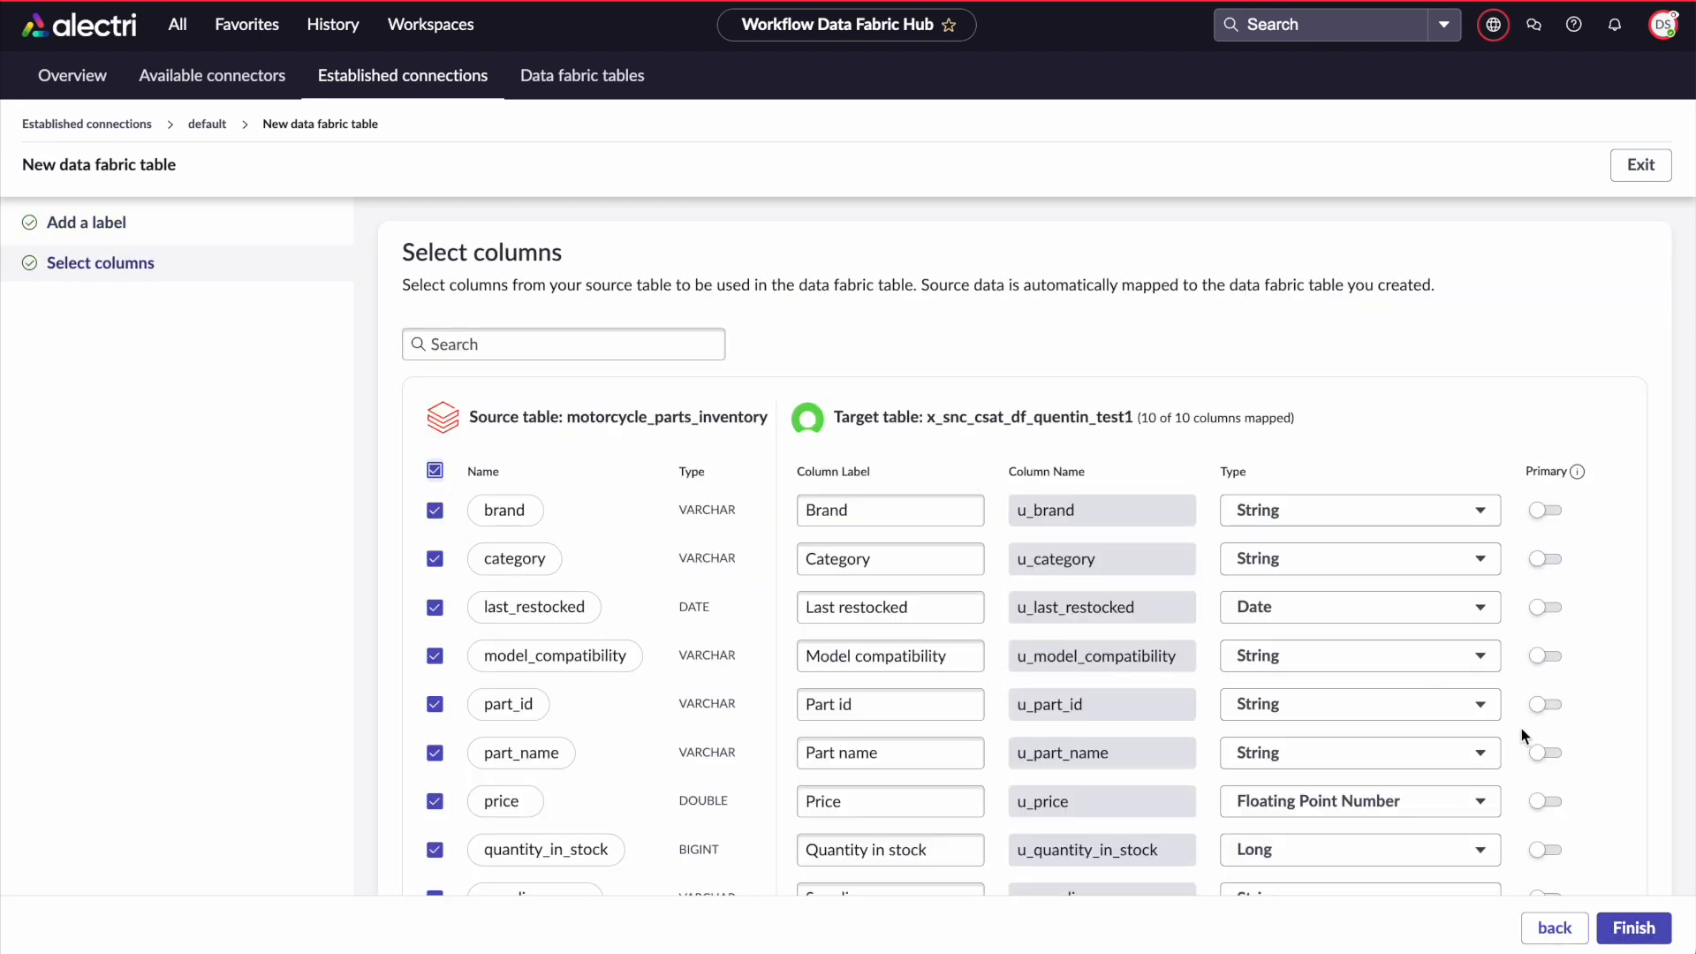
scroll(1521, 728, down, 1)
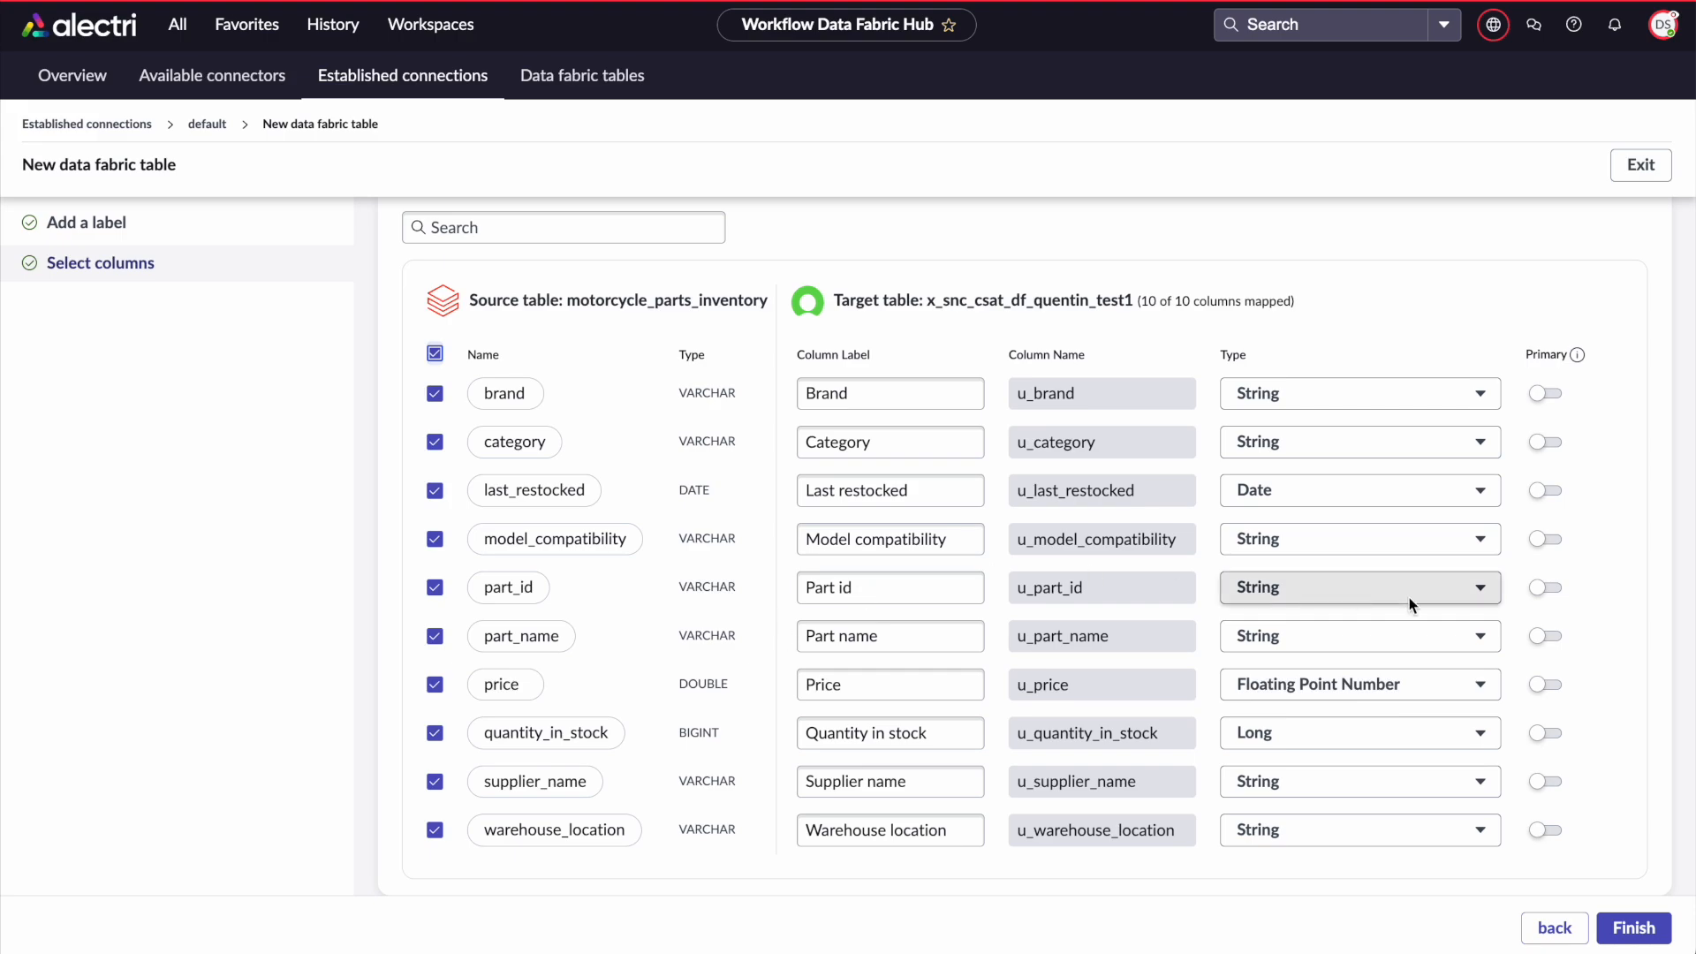
click(1548, 588)
click(1635, 927)
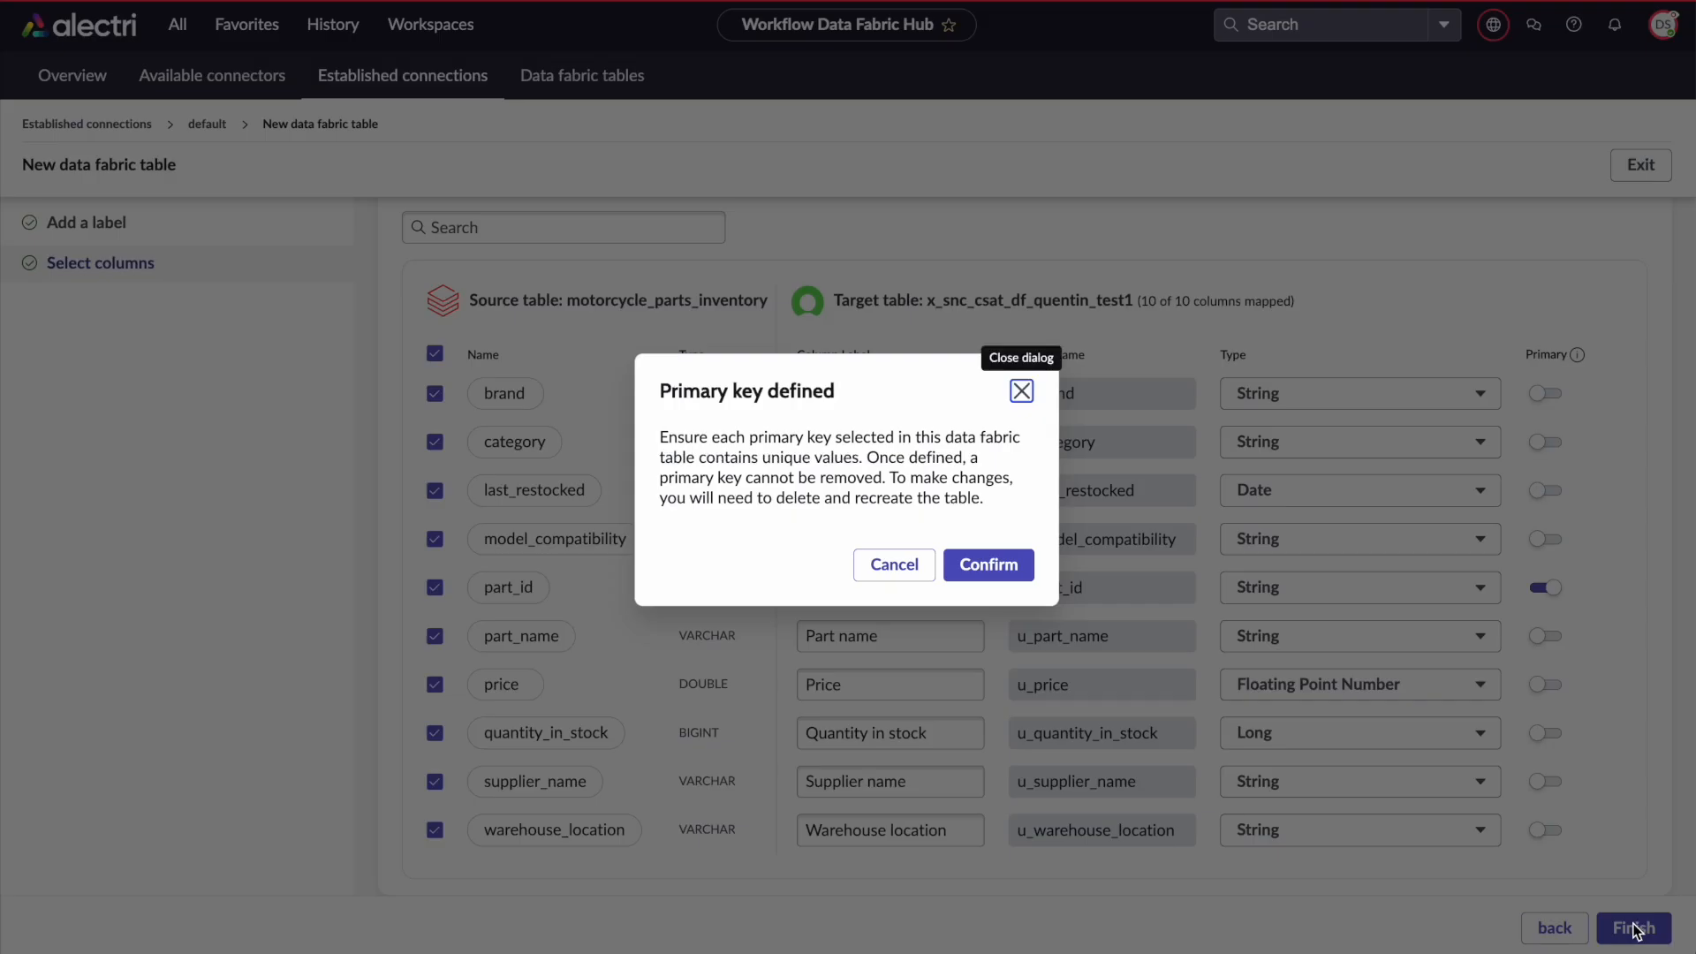
click(987, 575)
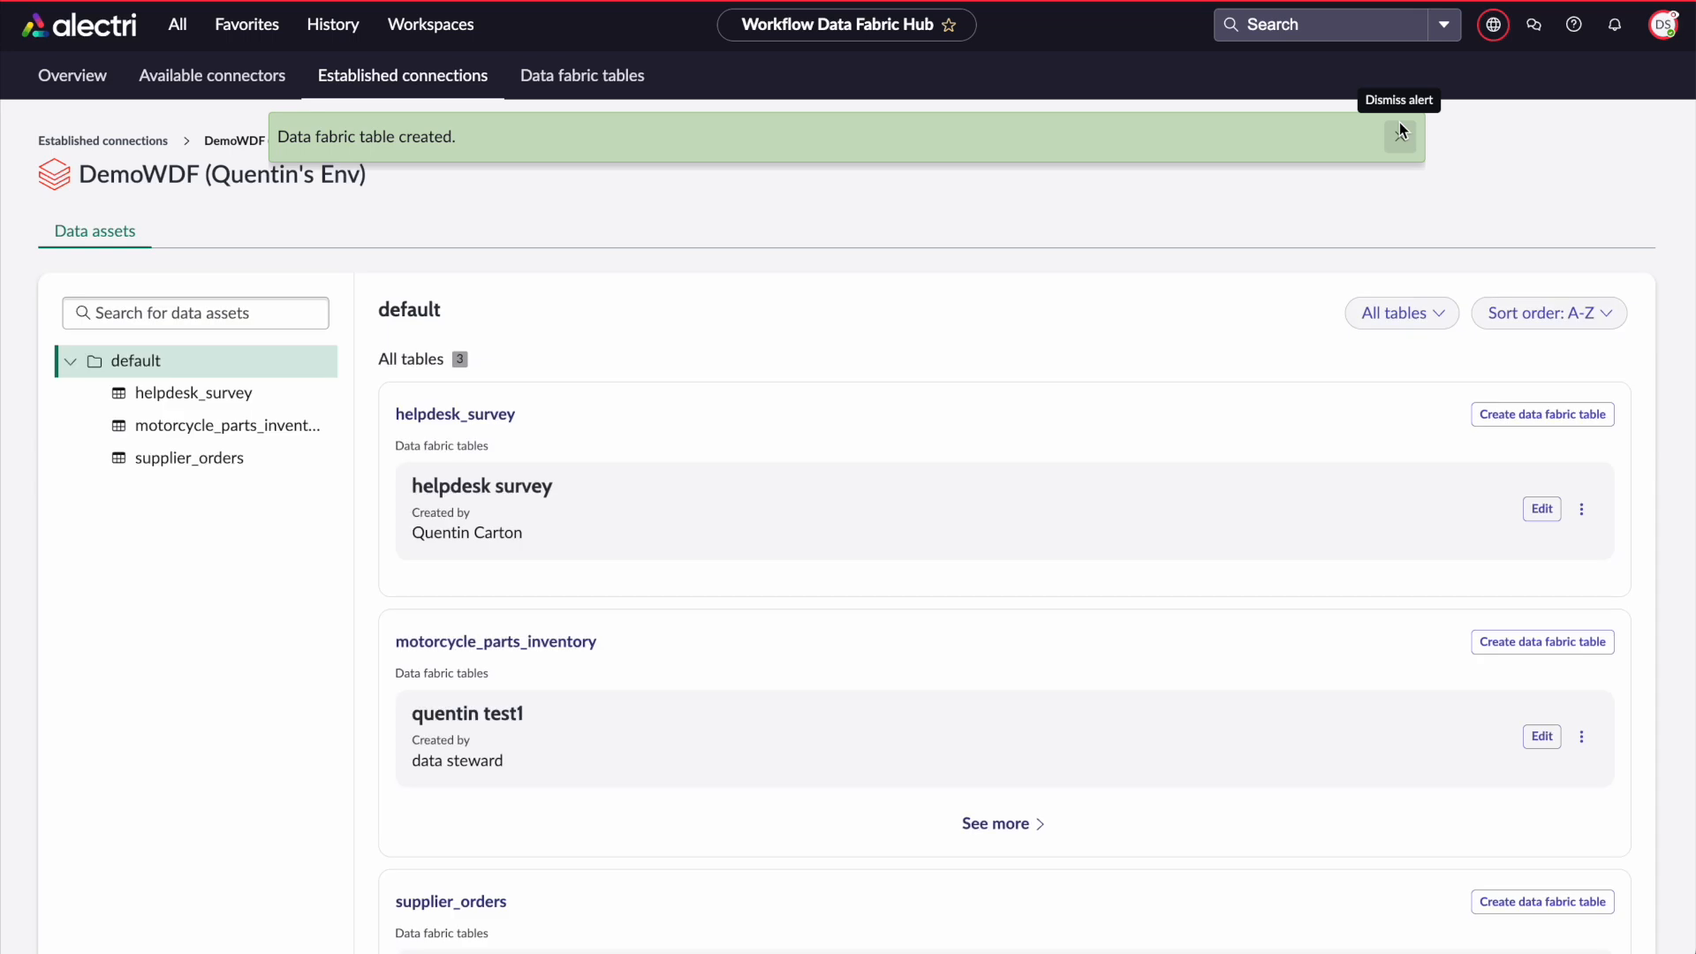
Open the record list of the quentin test1 data fabric table
click(1400, 132)
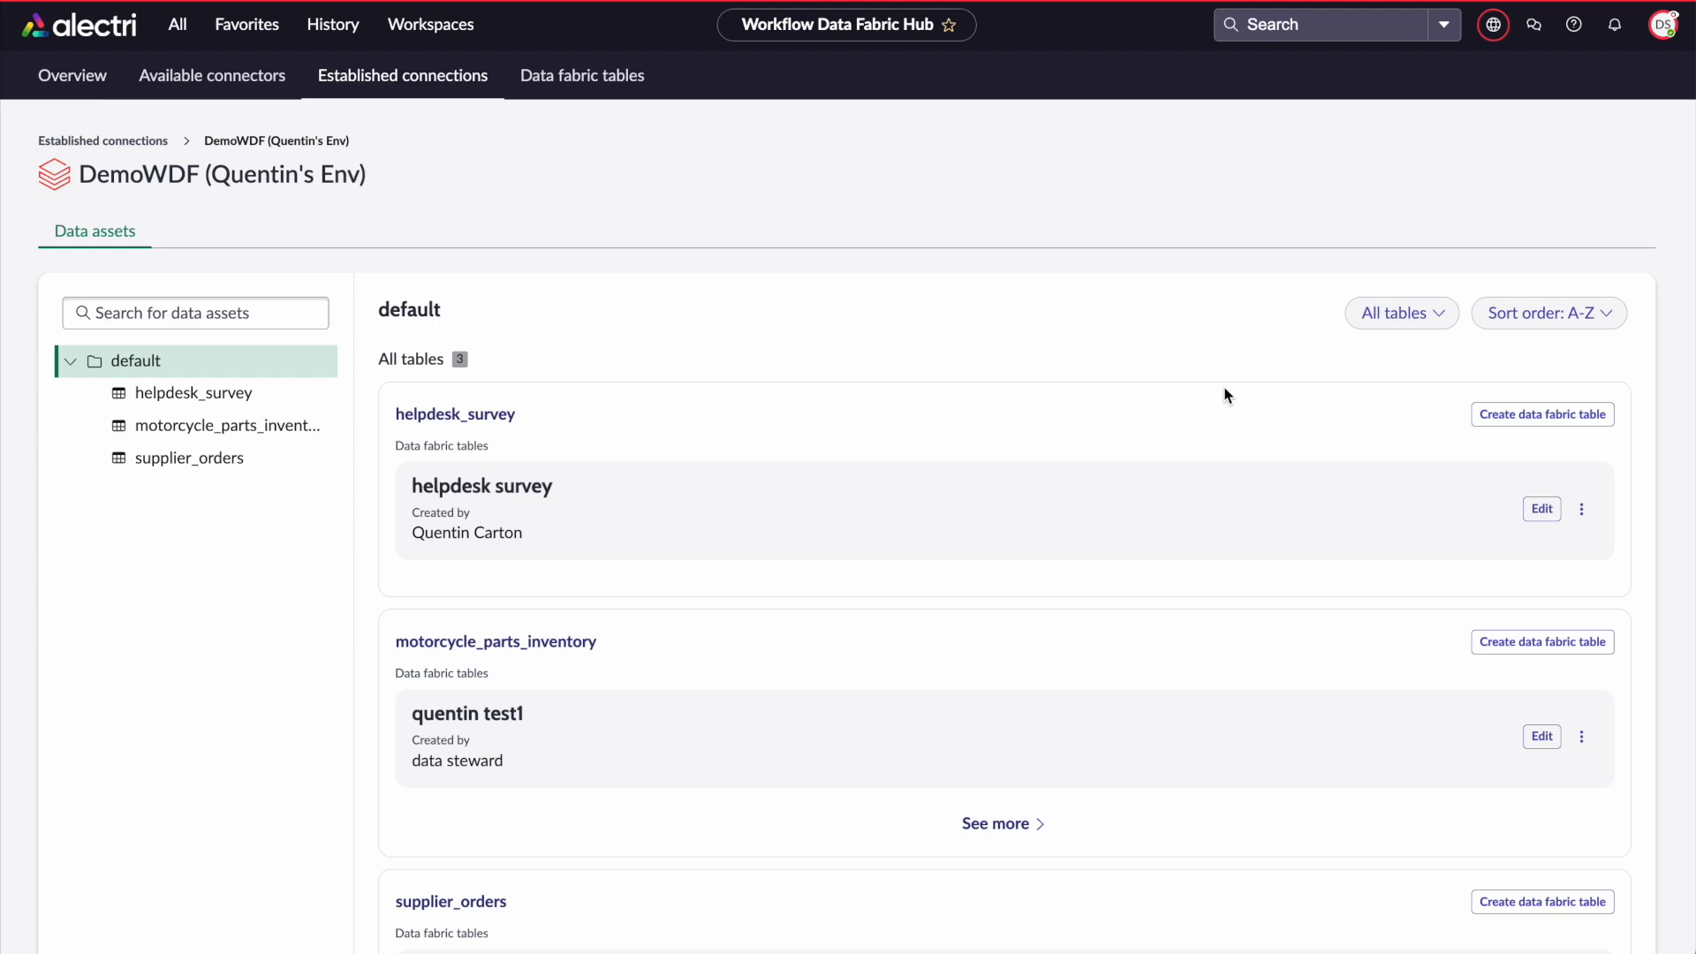
scroll(1225, 395, down, 2)
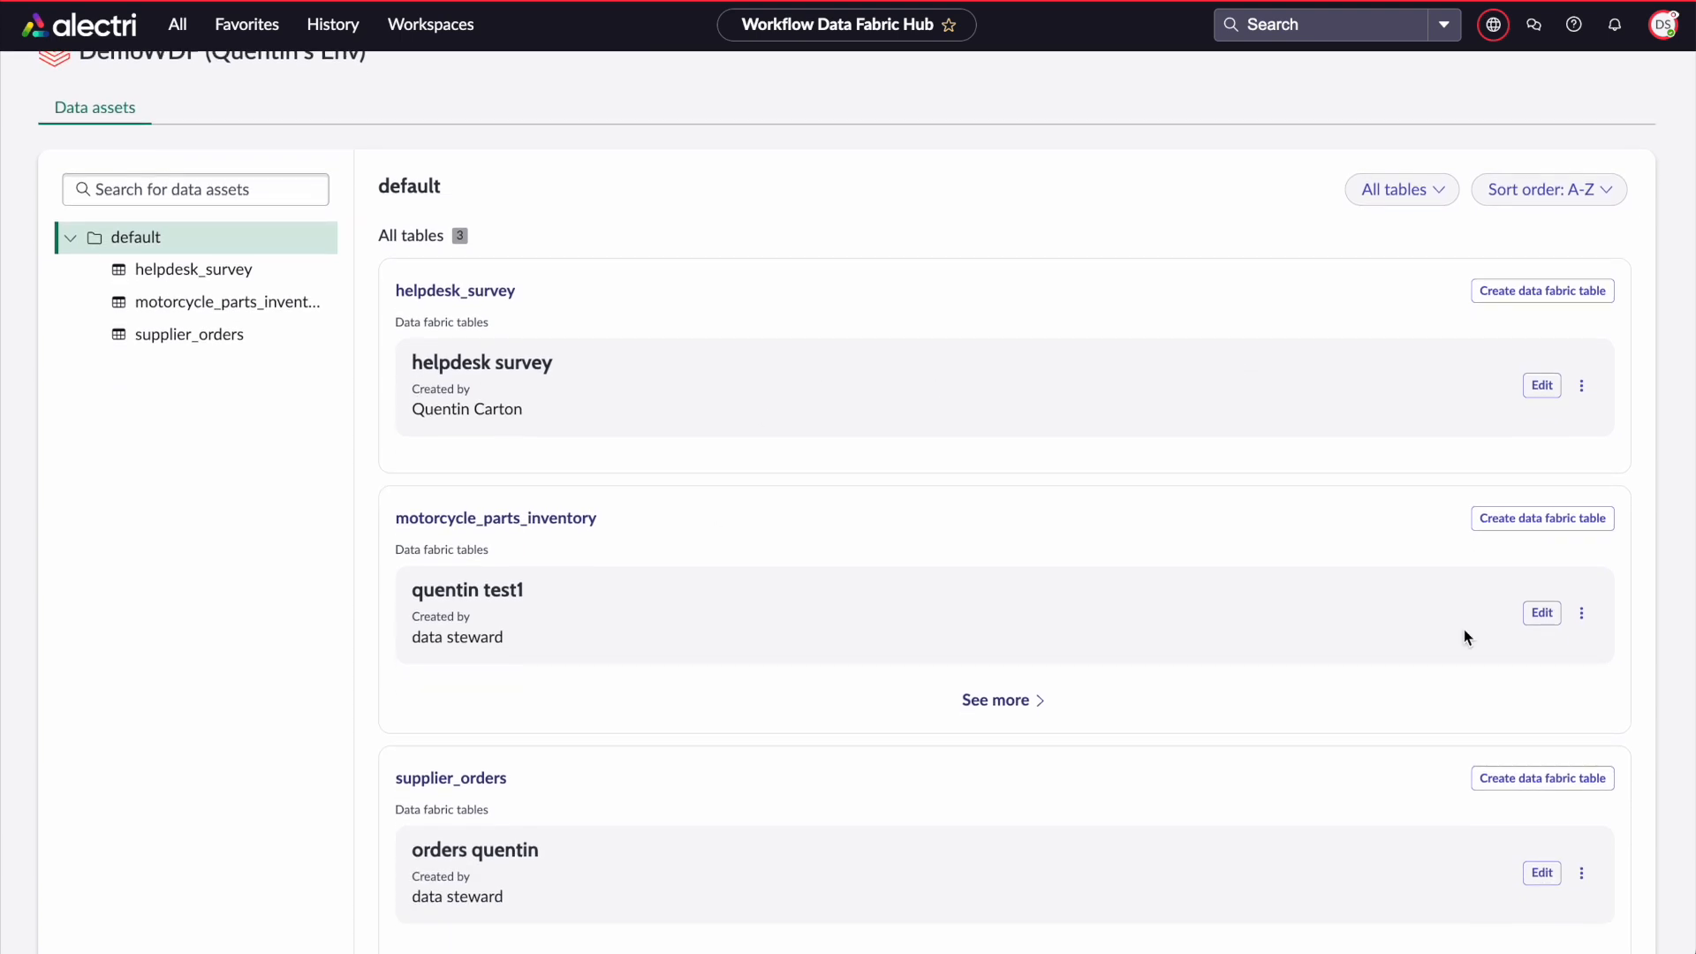
click(1583, 613)
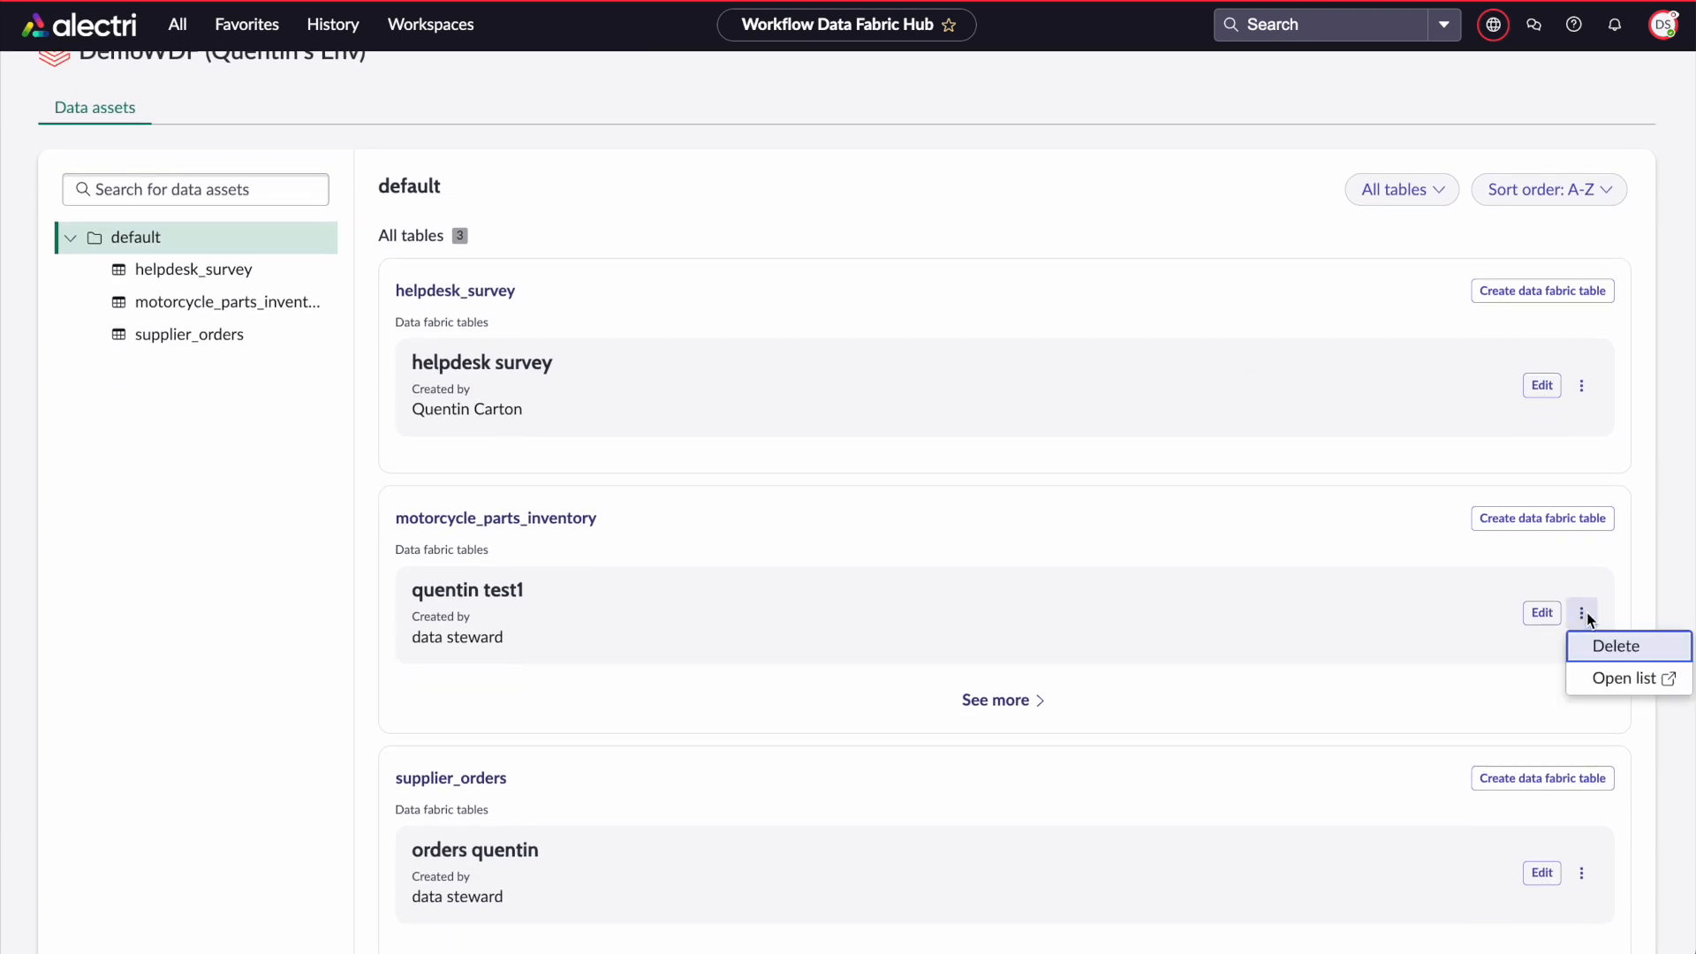
click(1598, 681)
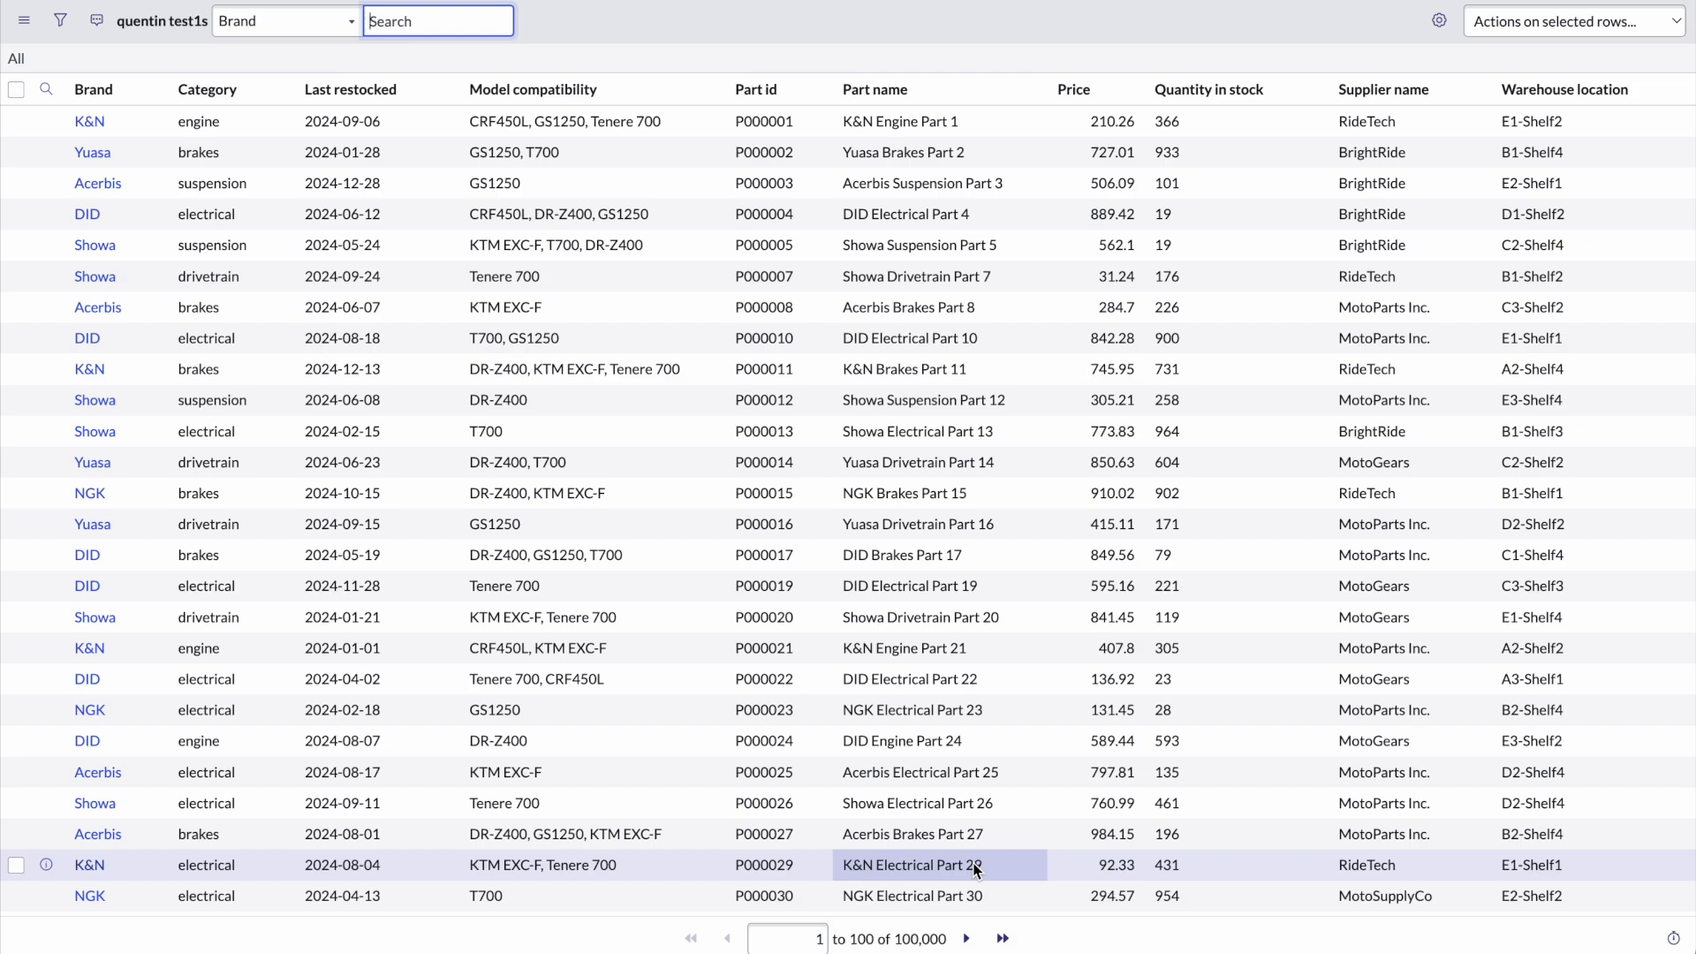
click(132, 1)
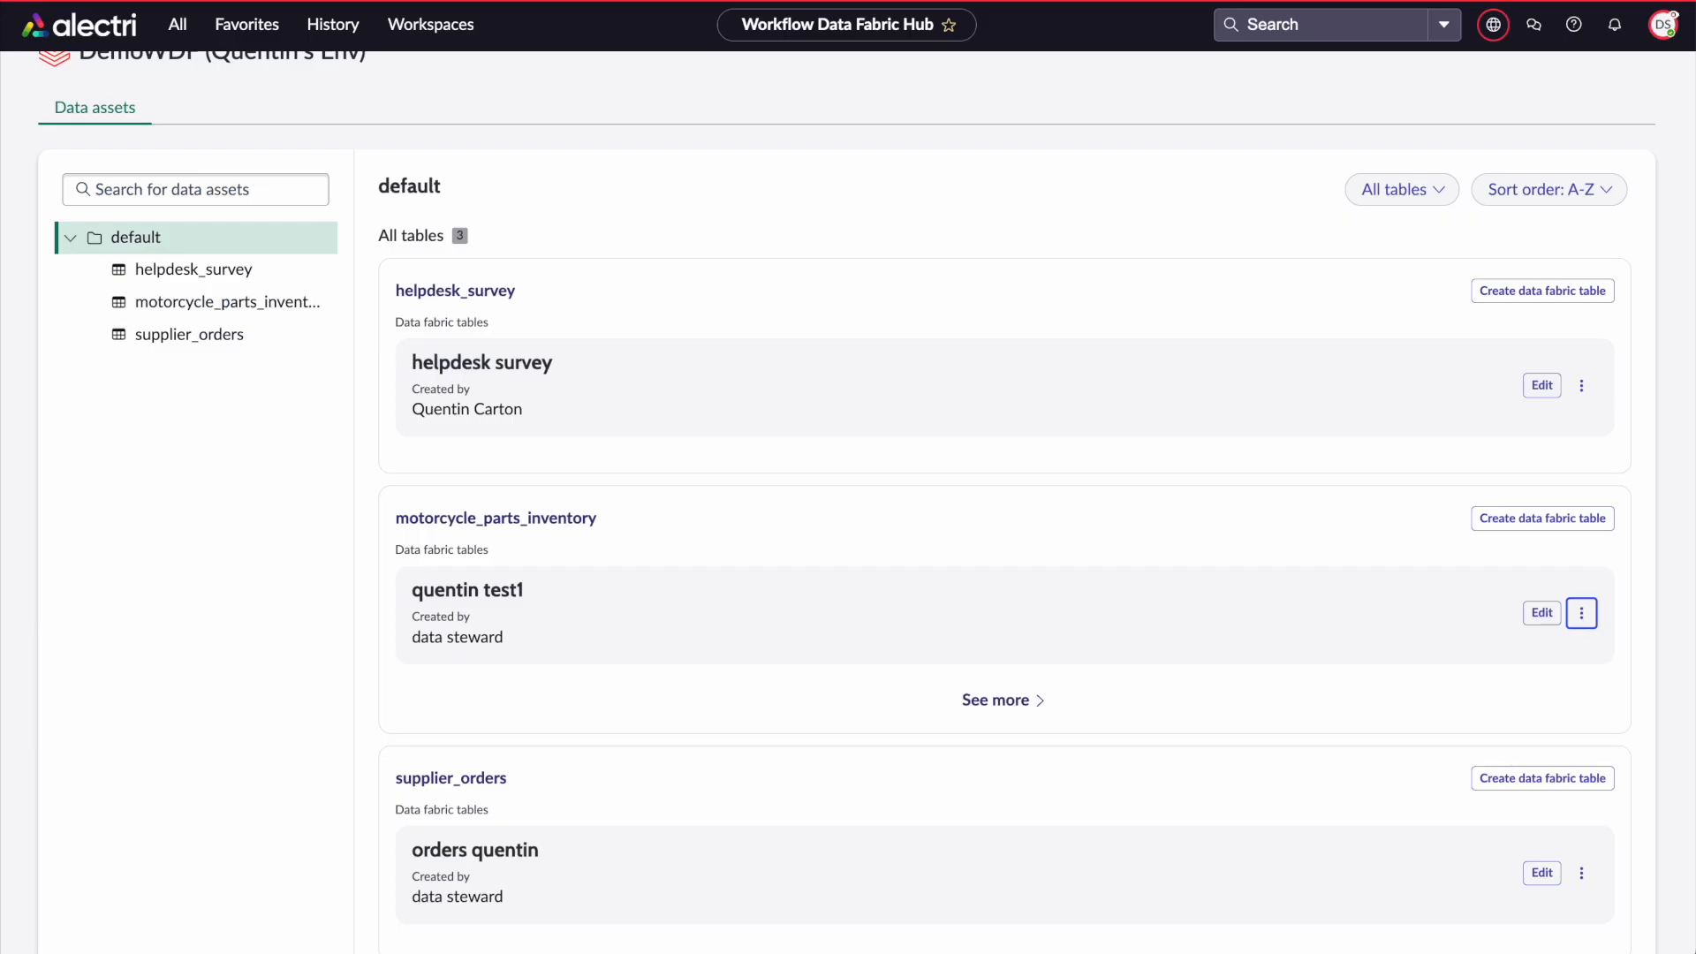
Open the actions for the helpdesk survey data fabric table
scroll(843, 442, down, 2)
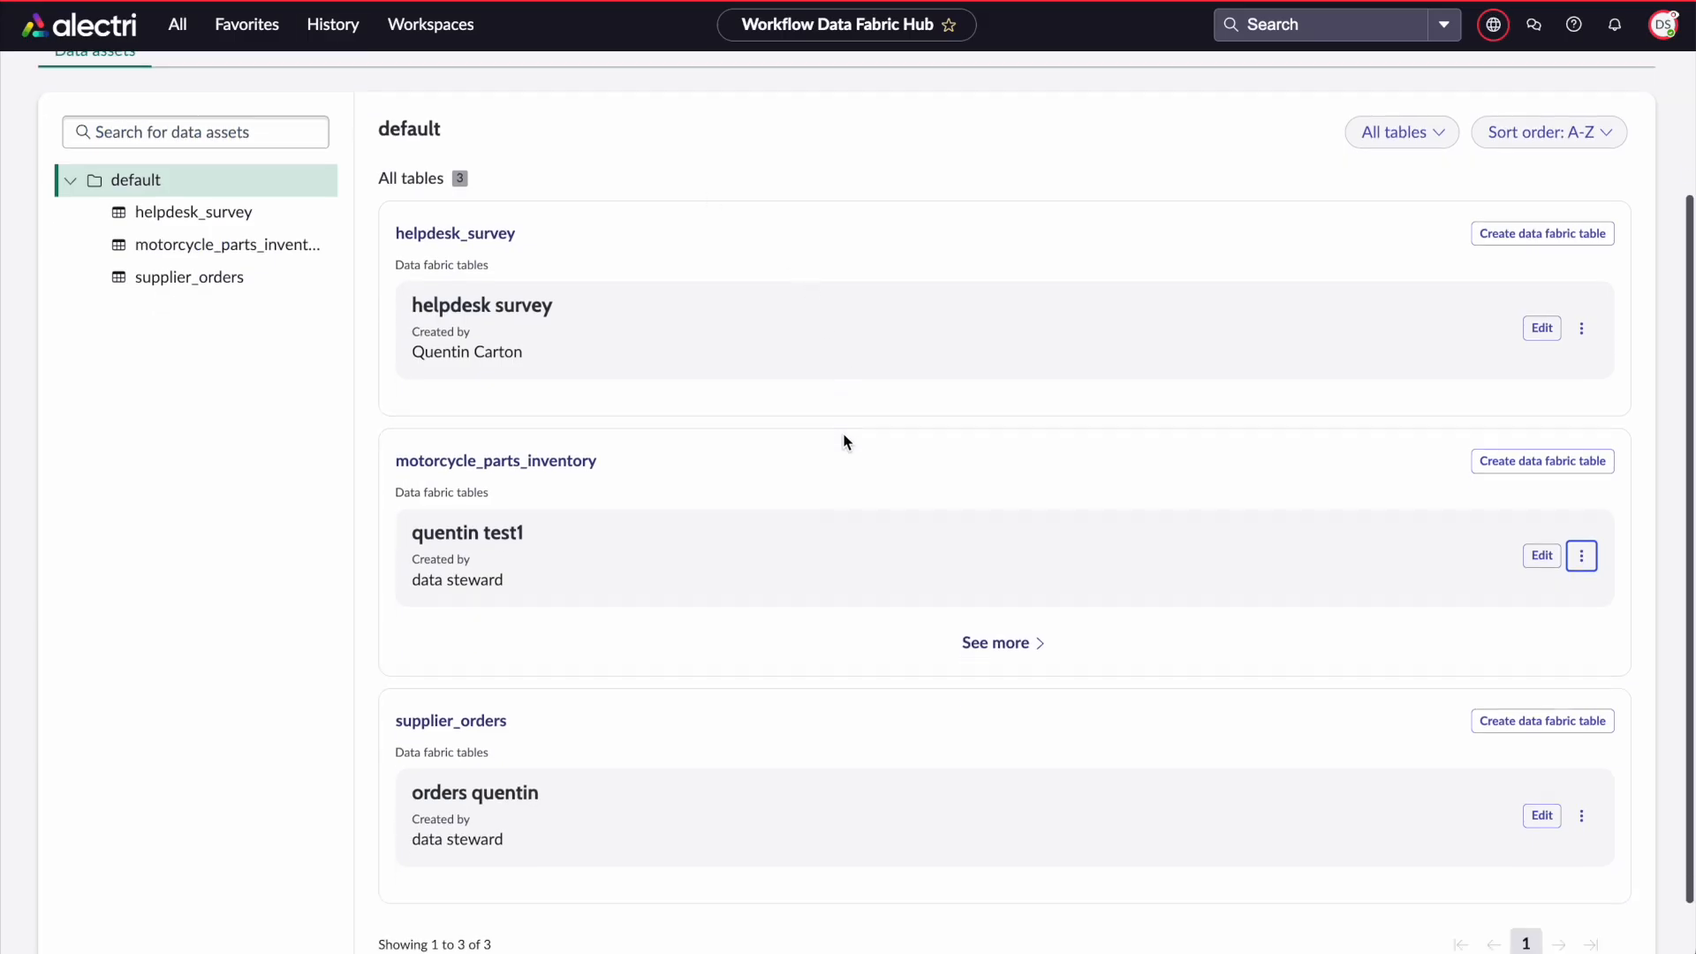
click(1583, 260)
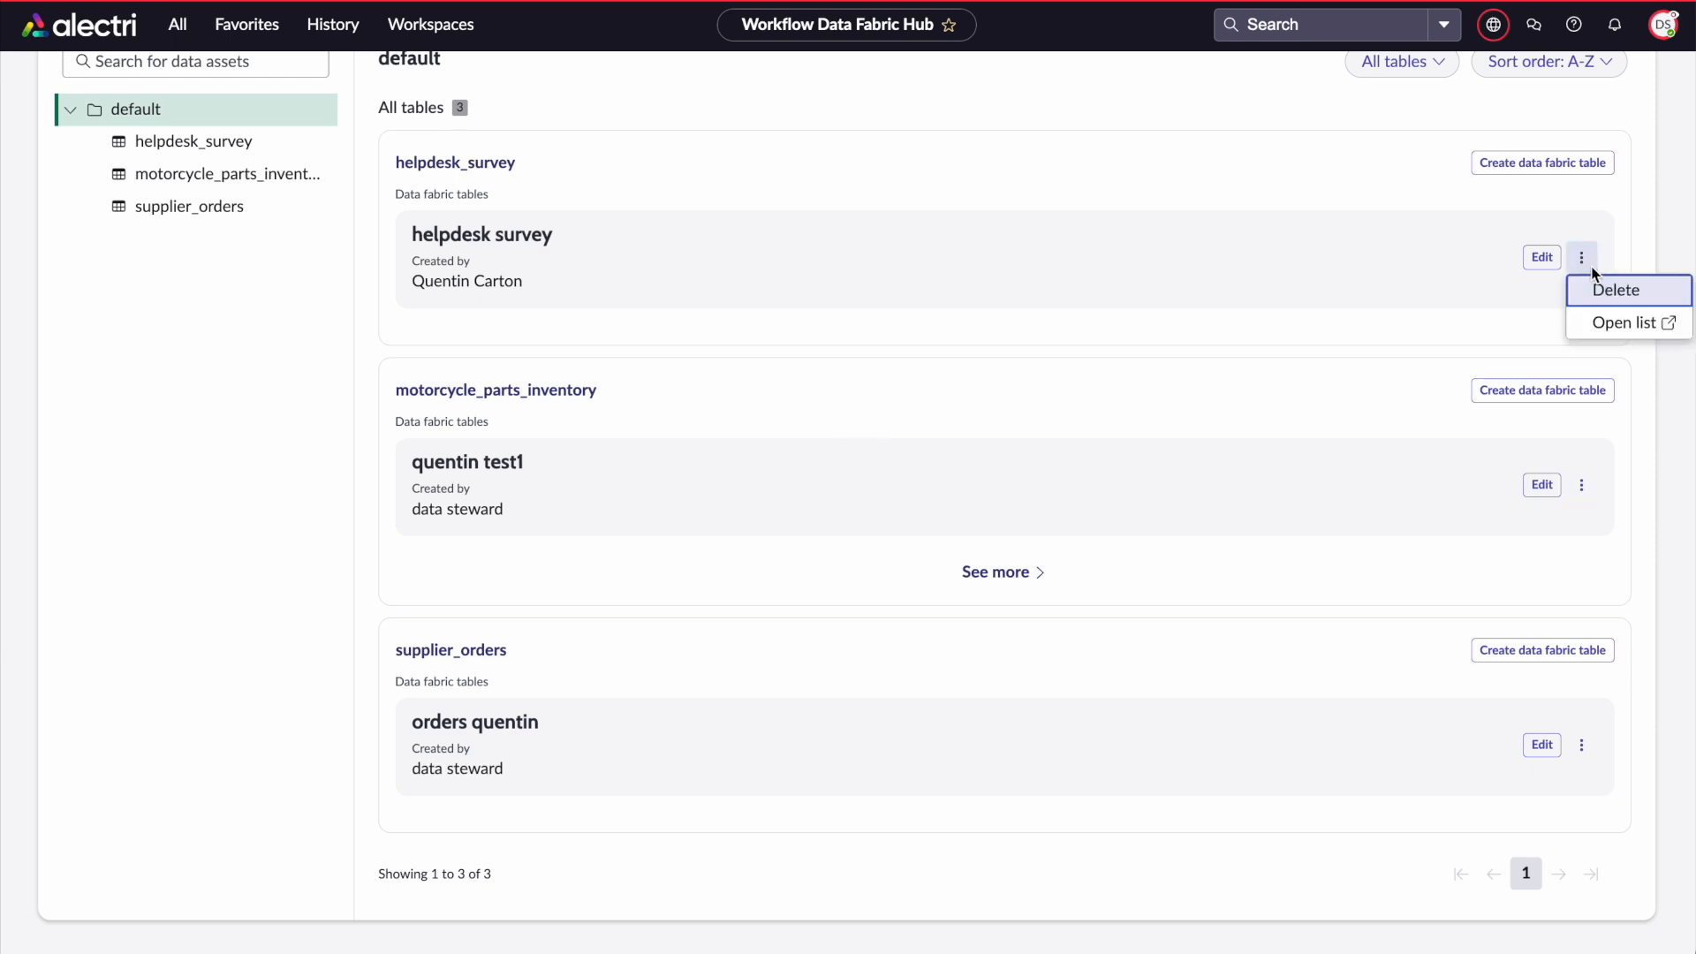
click(1613, 333)
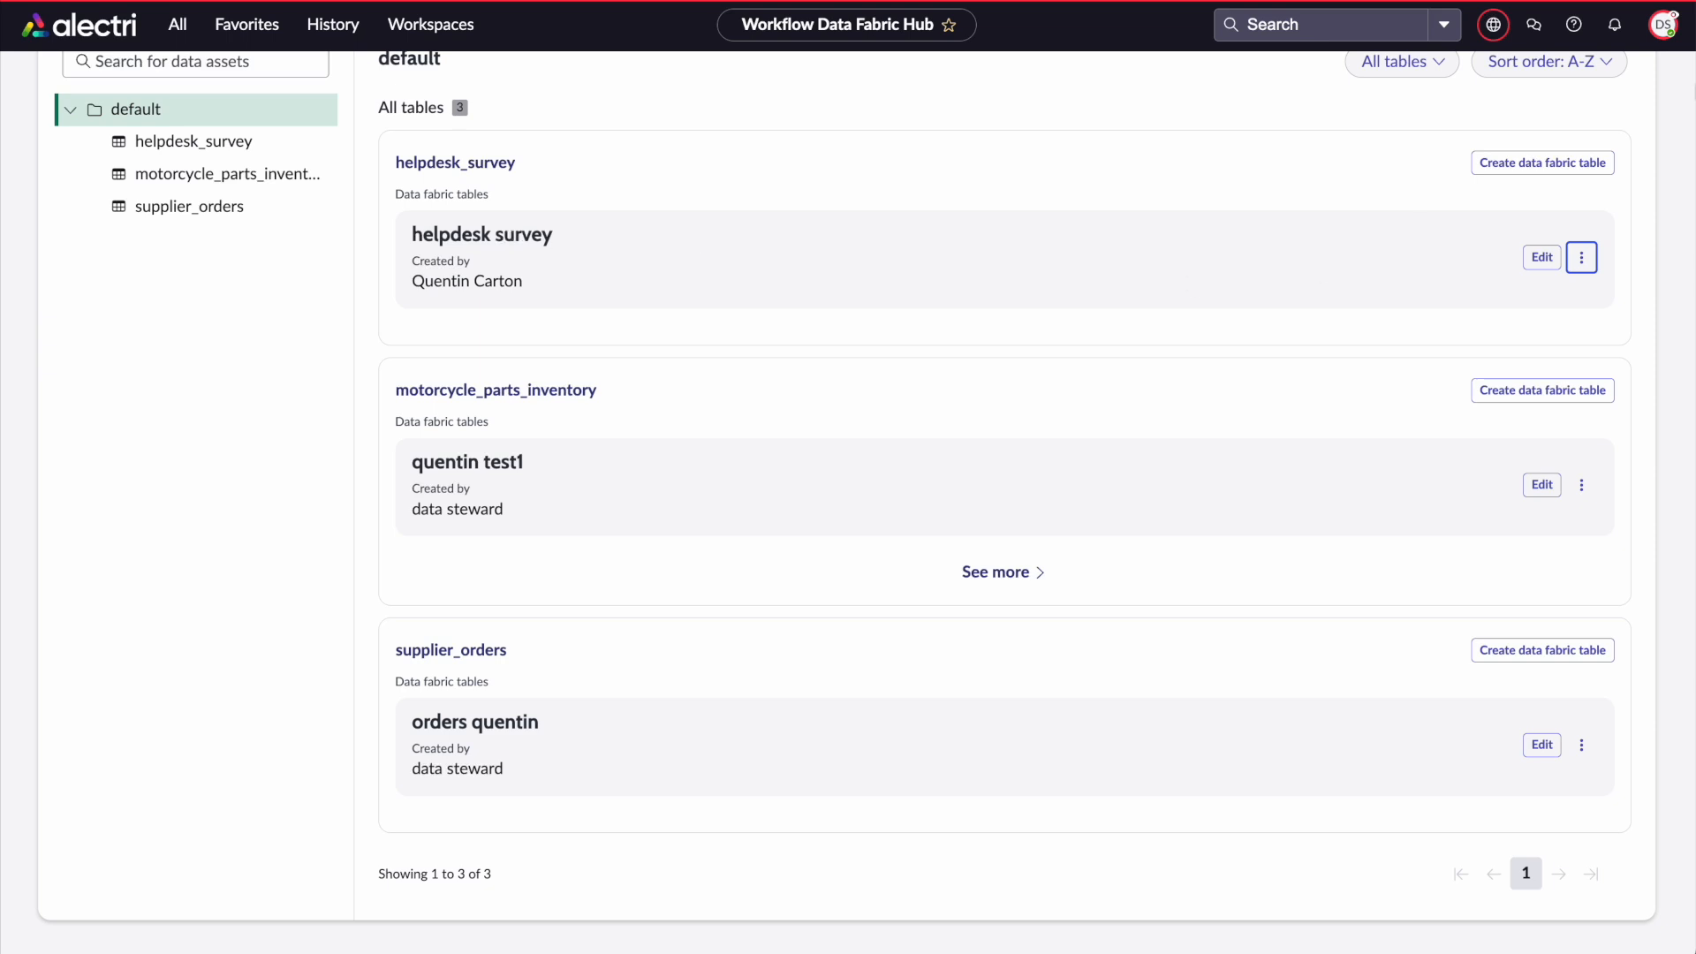
Reopen the record list of the quentin test1 data fabric table
click(1663, 28)
click(1663, 27)
click(1493, 24)
click(1492, 22)
click(1570, 491)
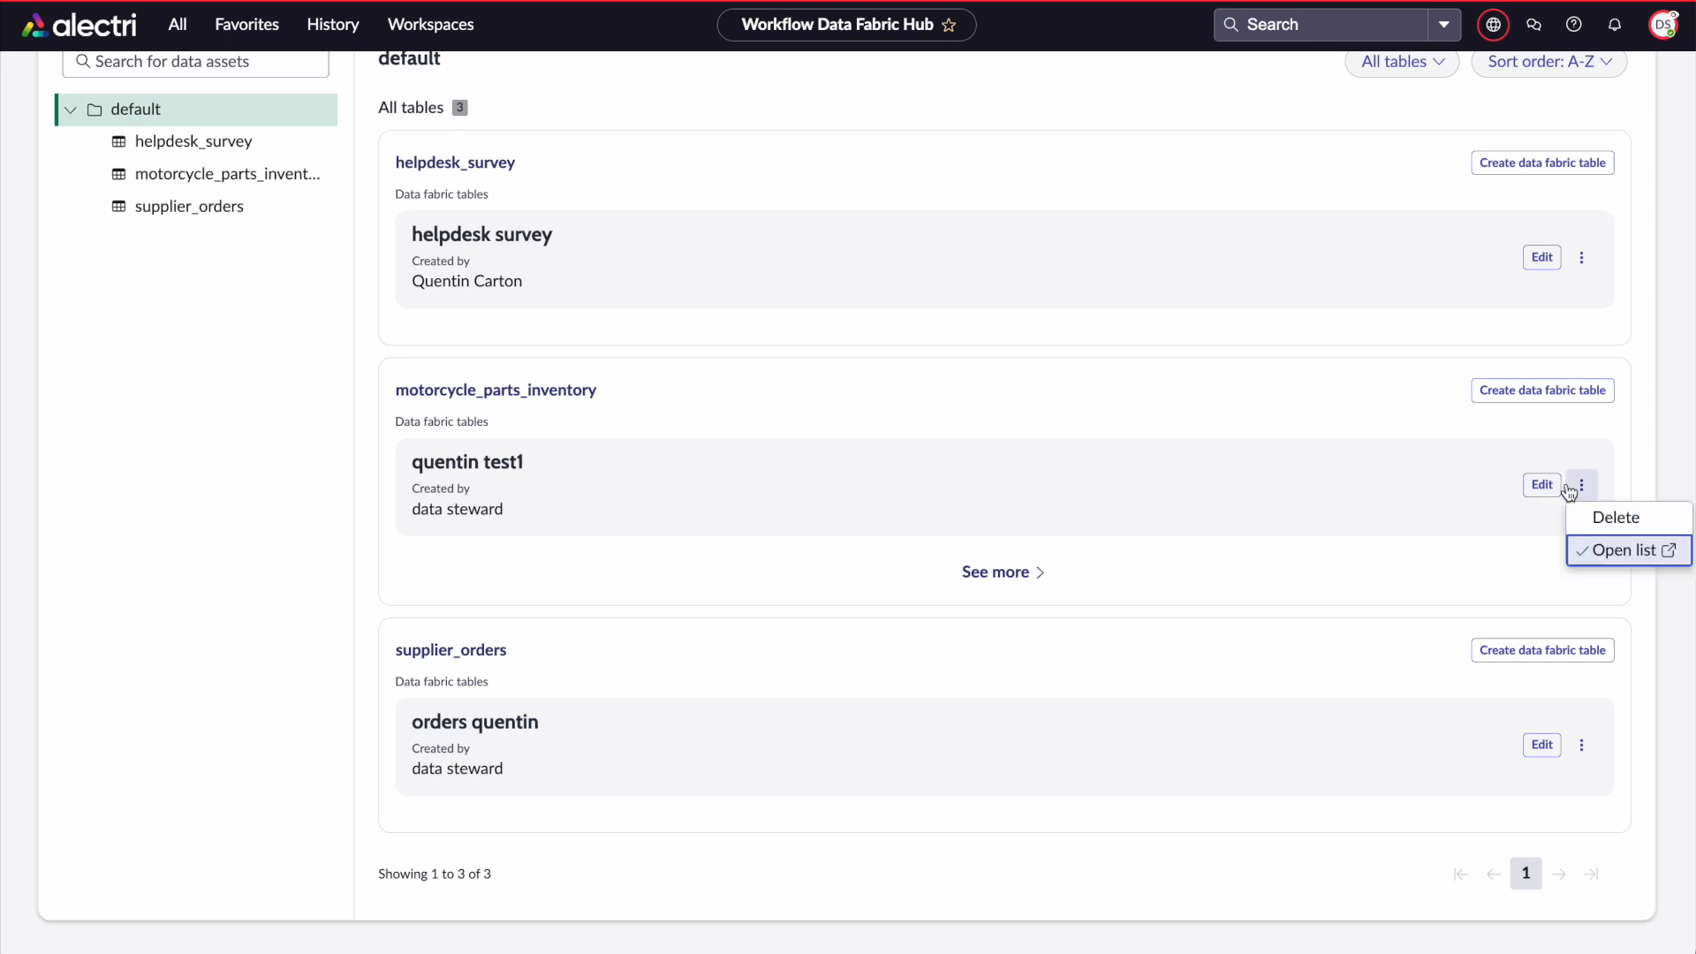
click(1594, 553)
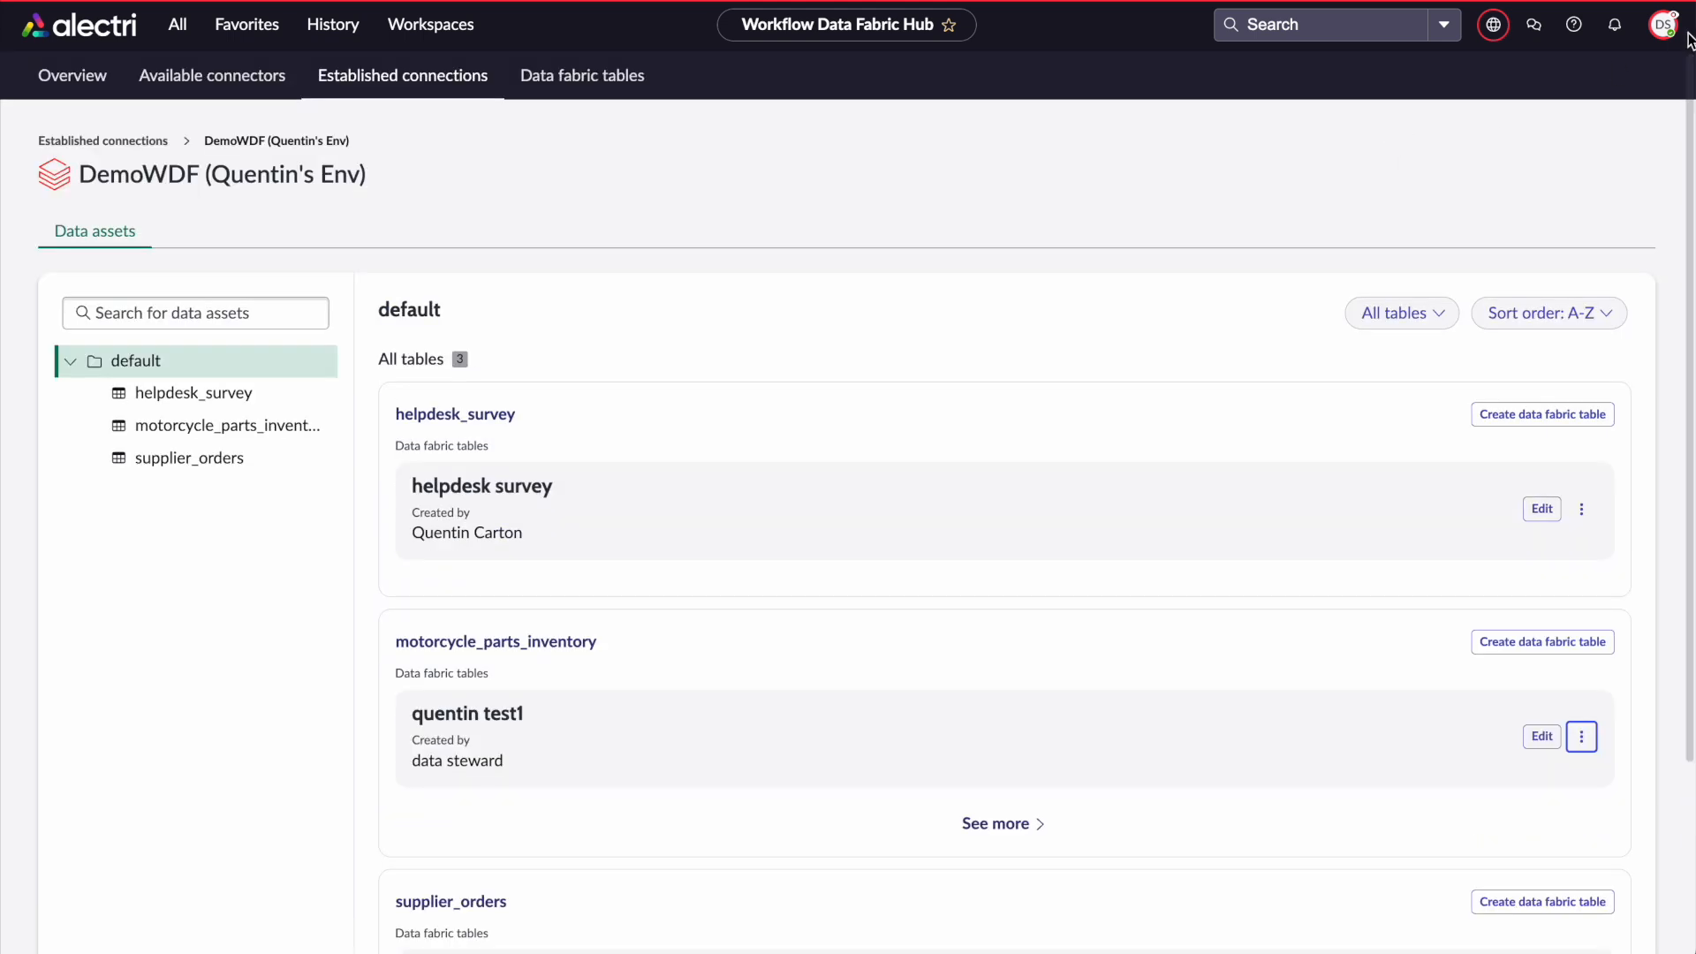
Read the documentation on managing access to an established connection using roles
click(1665, 25)
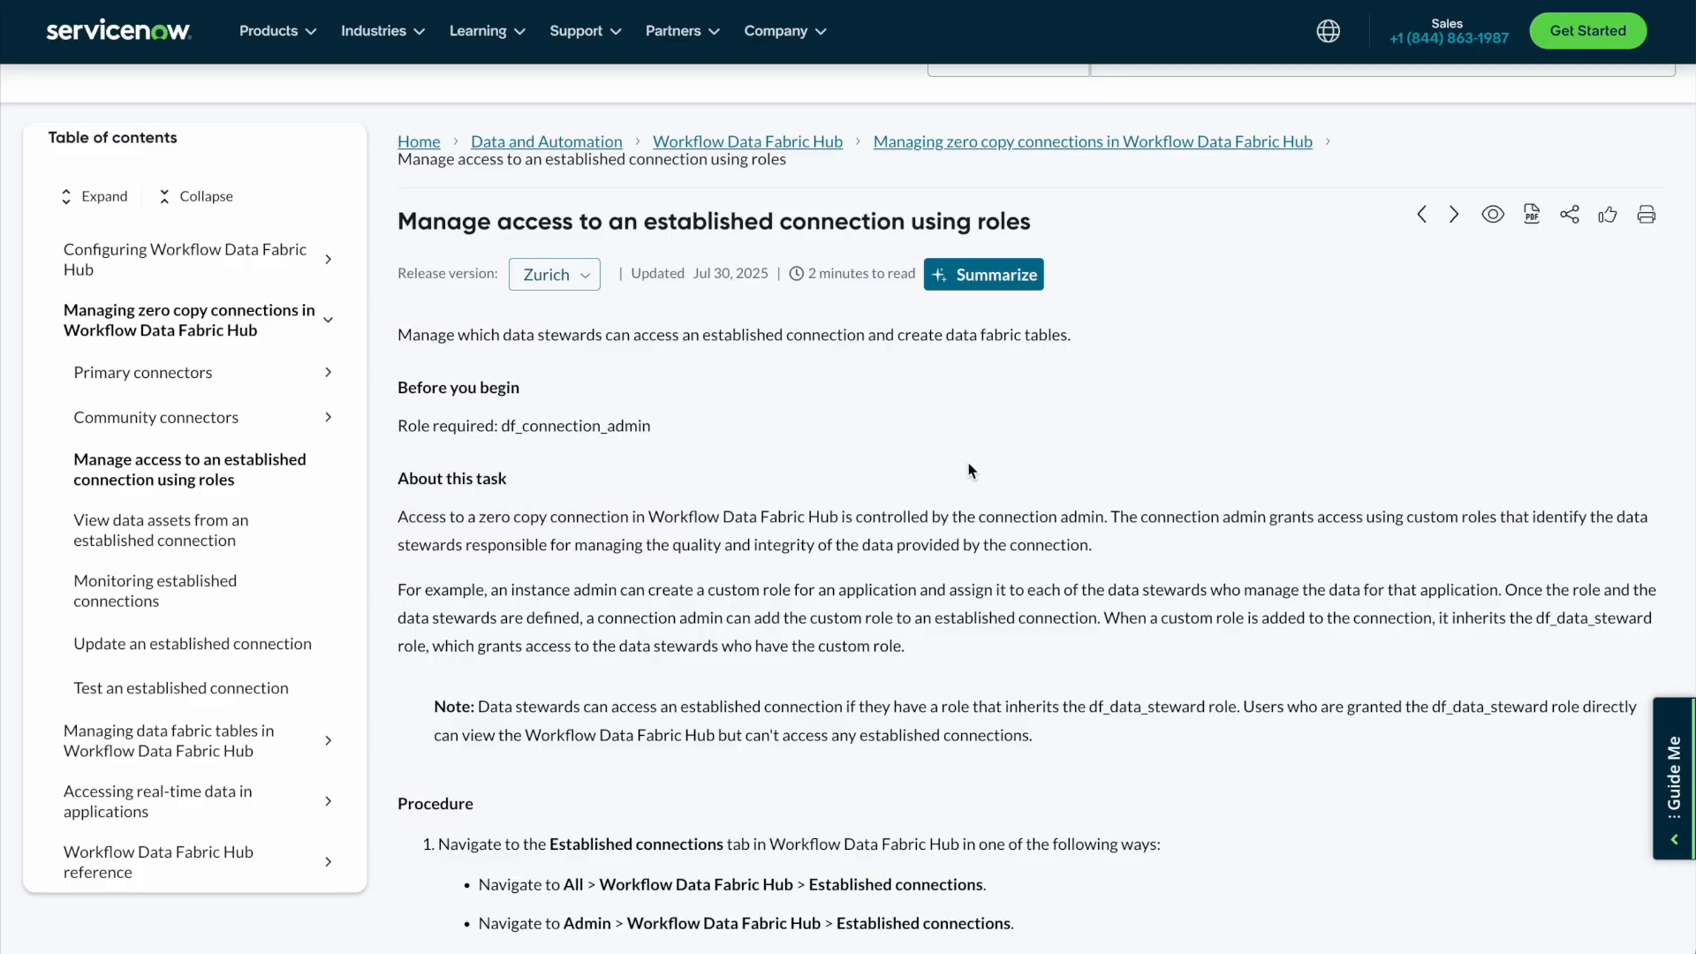
scroll(972, 471, down, 6)
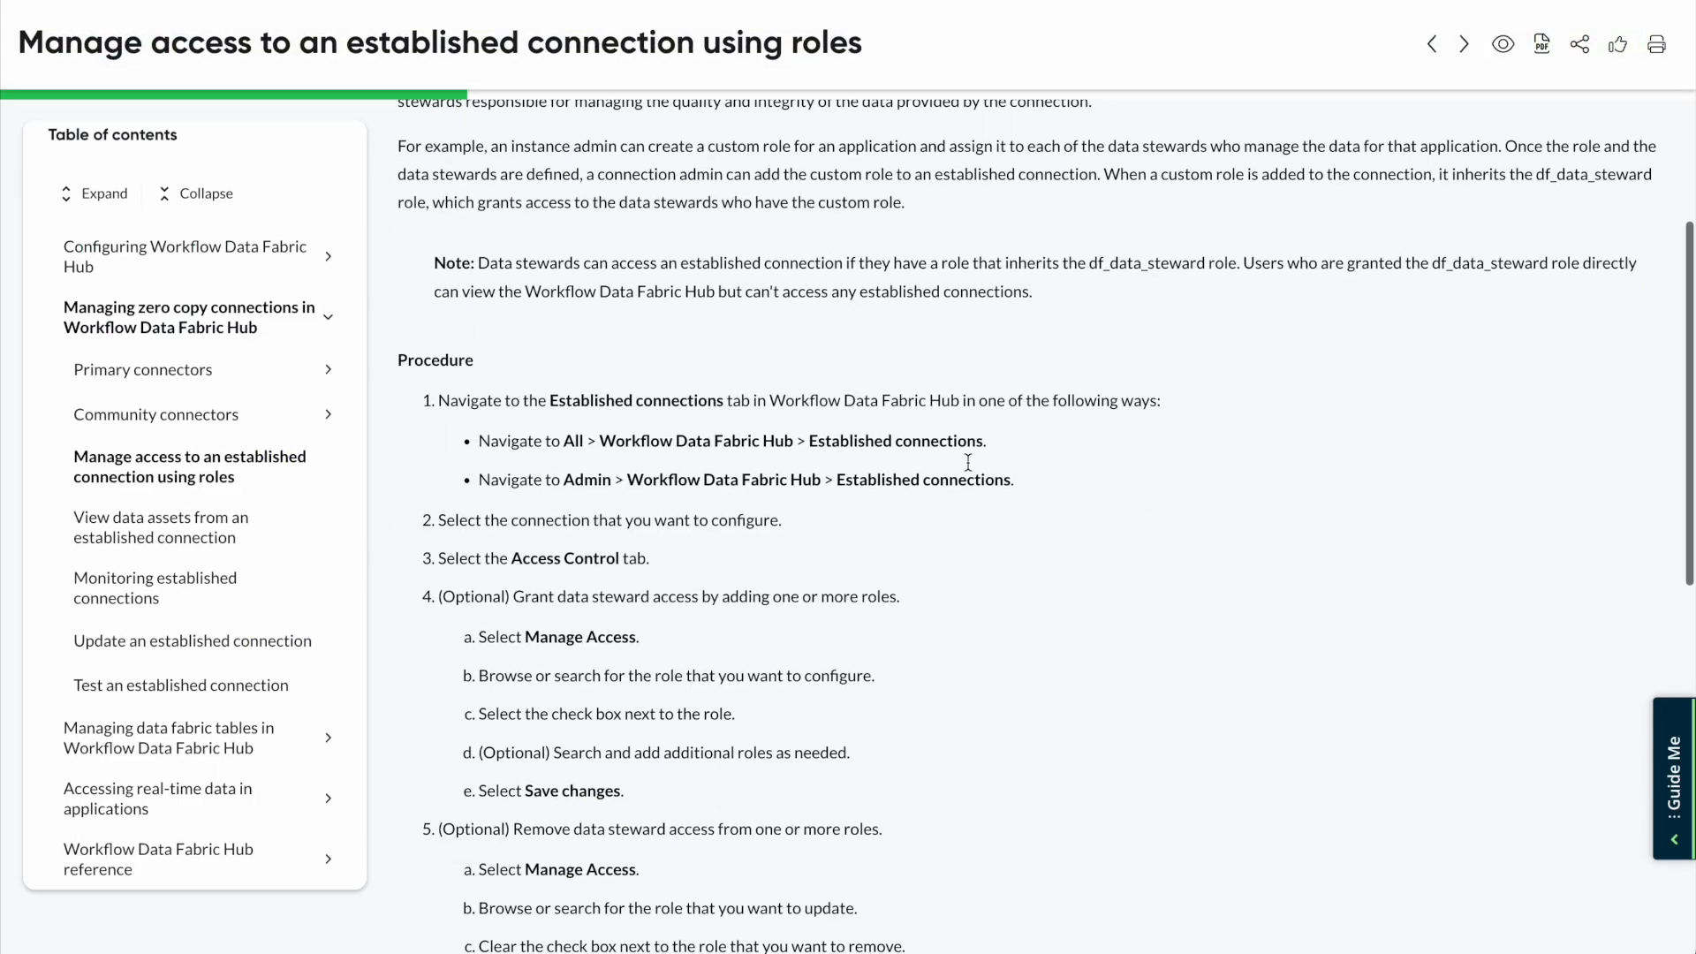
scroll(972, 470, down, 6)
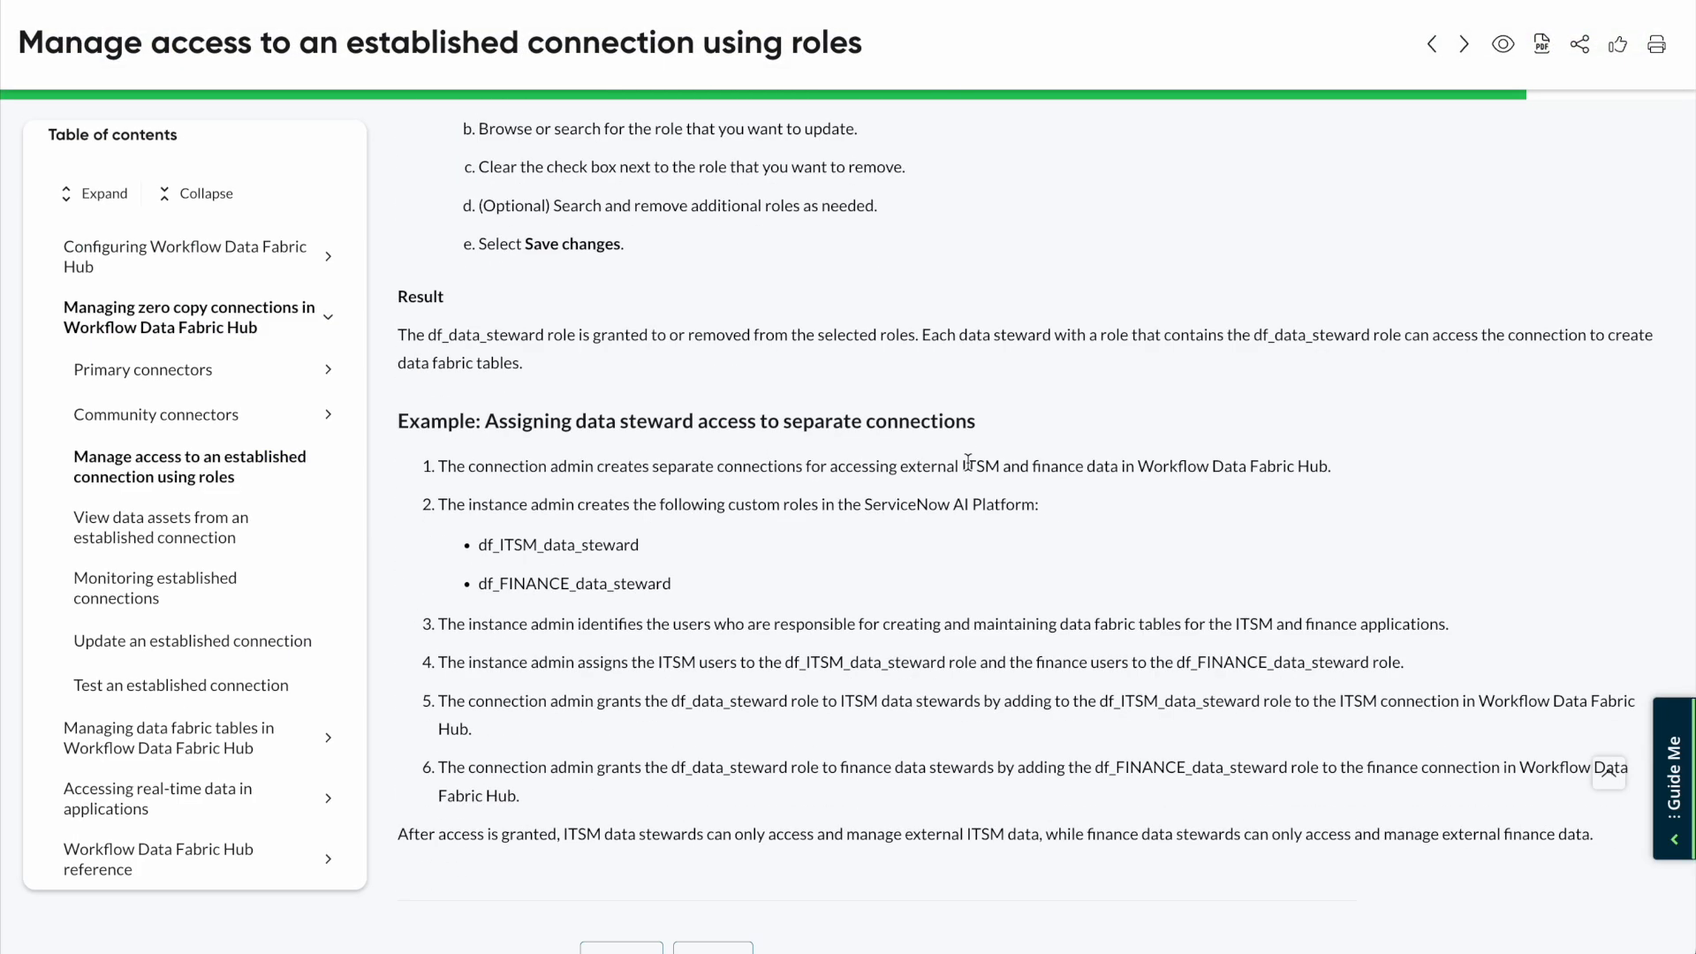
scroll(968, 461, up, 20)
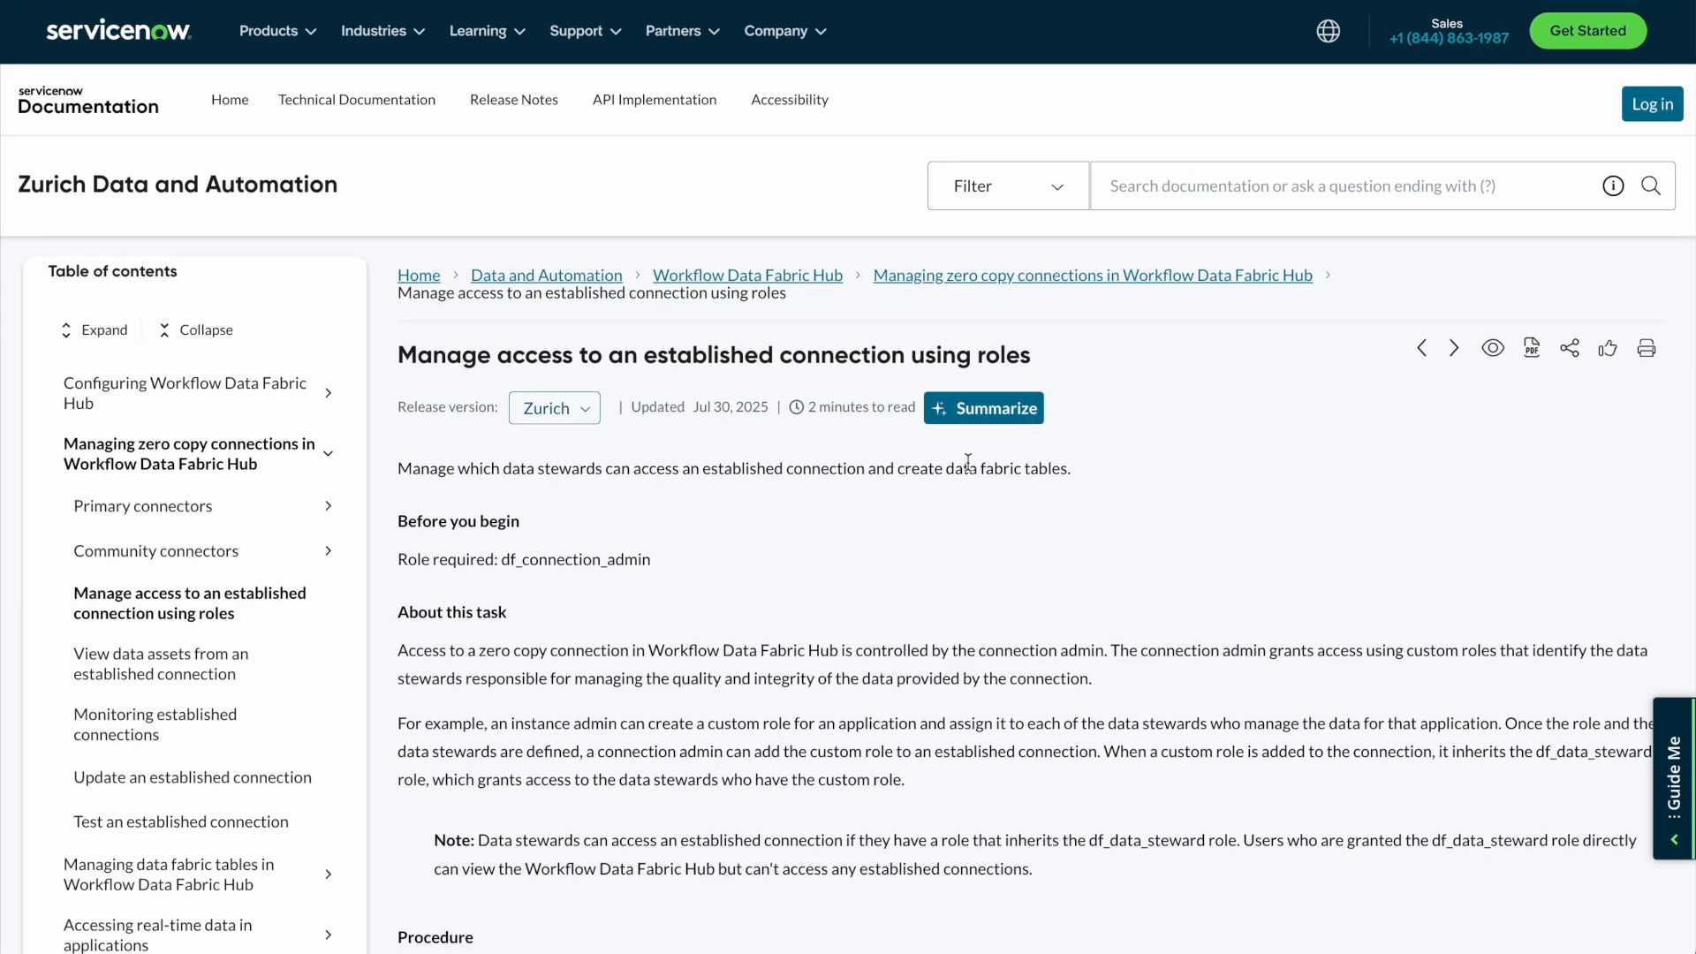